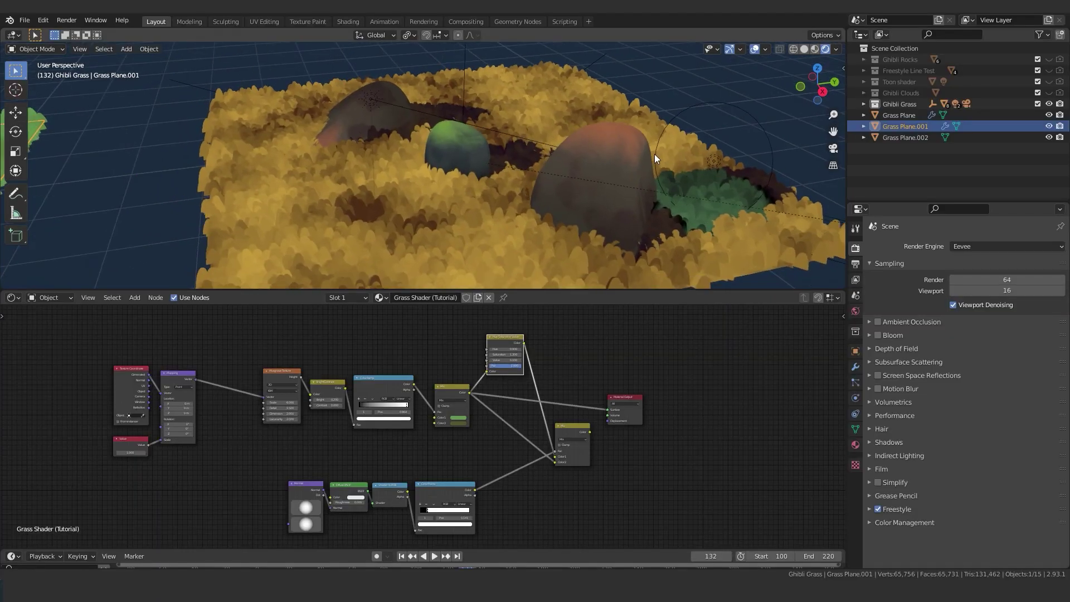
Examine the green grass plane and the coordinate, texture, color ramp and Mix nodes of its Grass Shader (Tutorial) material
scroll(472, 176, down, 5)
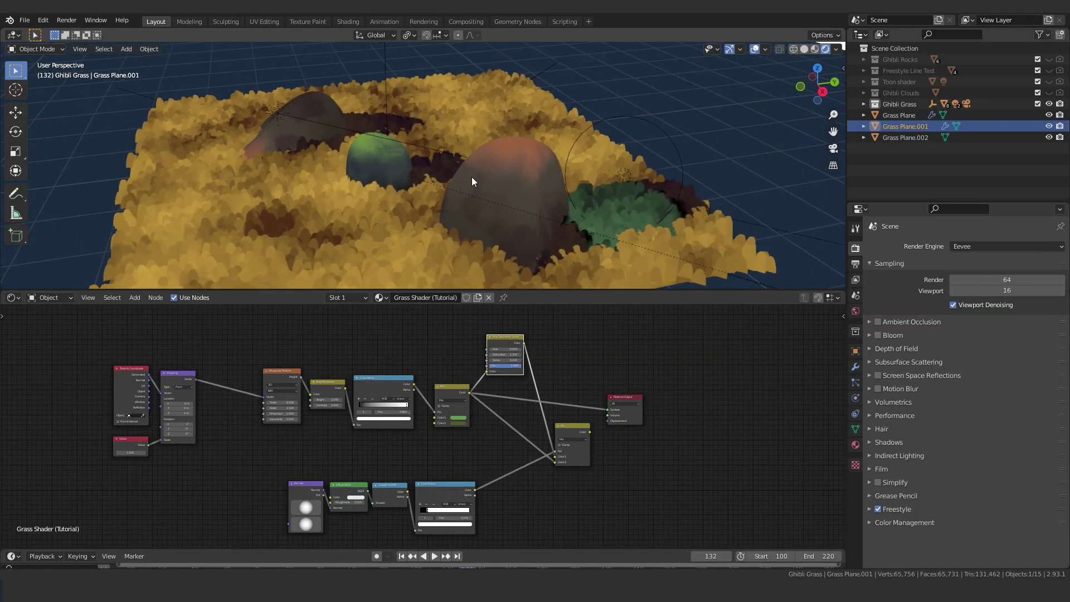
scroll(385, 184, down, 3)
shift+middle_drag(297, 197, 605, 150)
scroll(518, 160, up, 3)
mouse_move(510, 162)
shift+middle_down()
mouse_move(456, 182)
mouse_move(526, 163)
shift+middle_up()
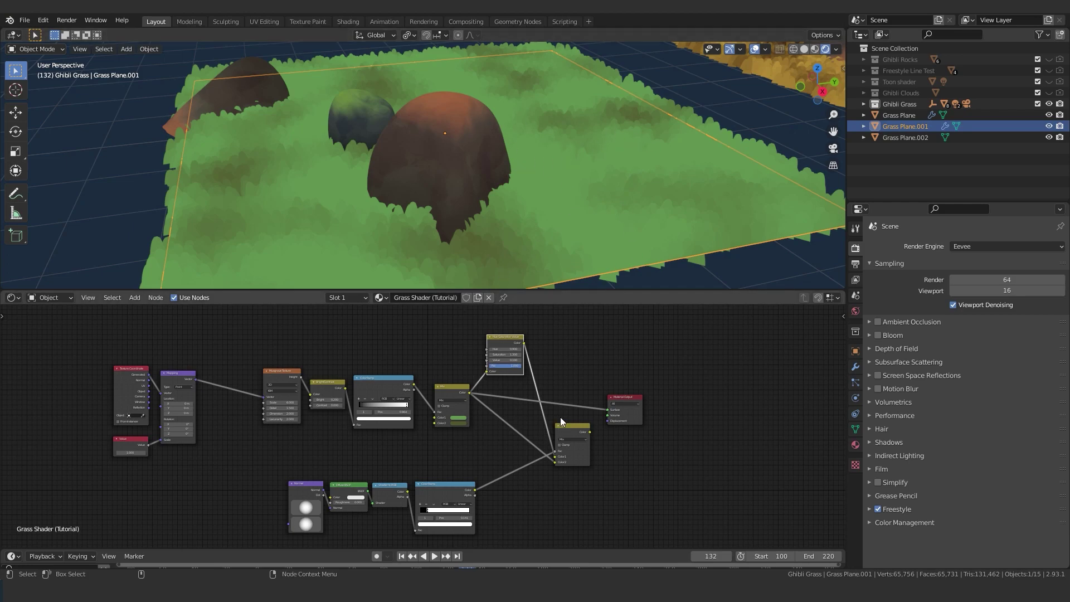
scroll(385, 403, up, 1)
middle_drag(517, 430, 495, 438)
scroll(479, 421, up, 5)
click(448, 384)
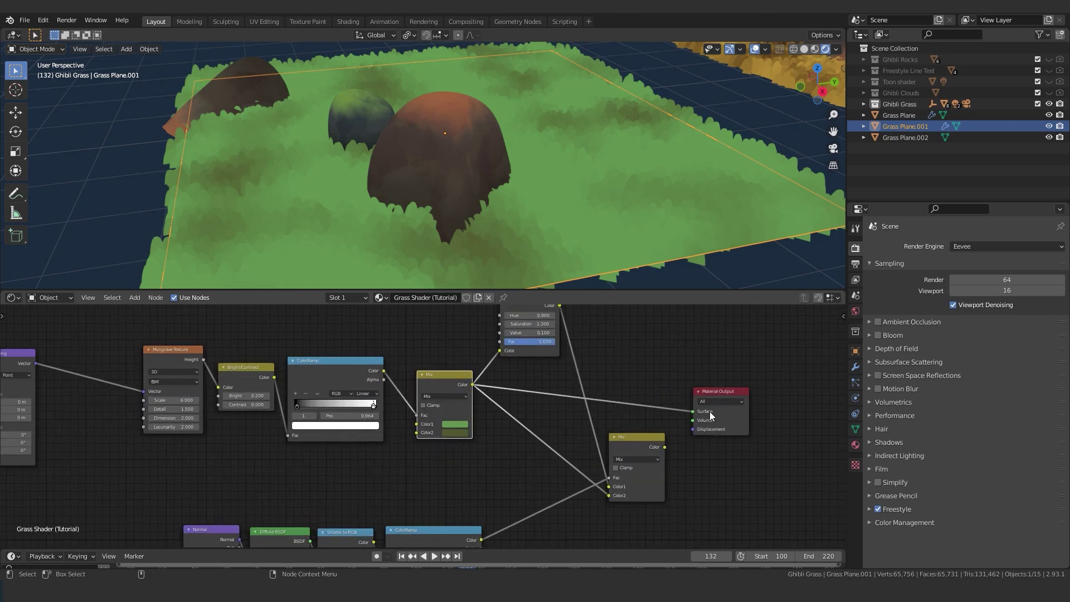
scroll(502, 403, down, 3)
middle_drag(384, 395, 483, 378)
drag(550, 370, 543, 365)
middle_drag(592, 382, 560, 396)
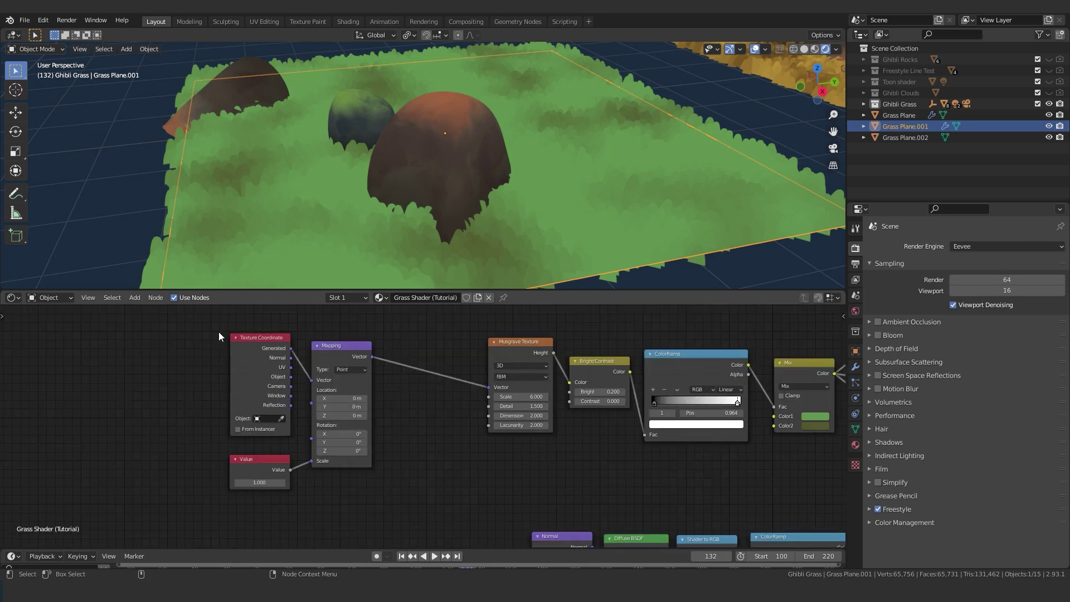
middle_drag(476, 407, 314, 425)
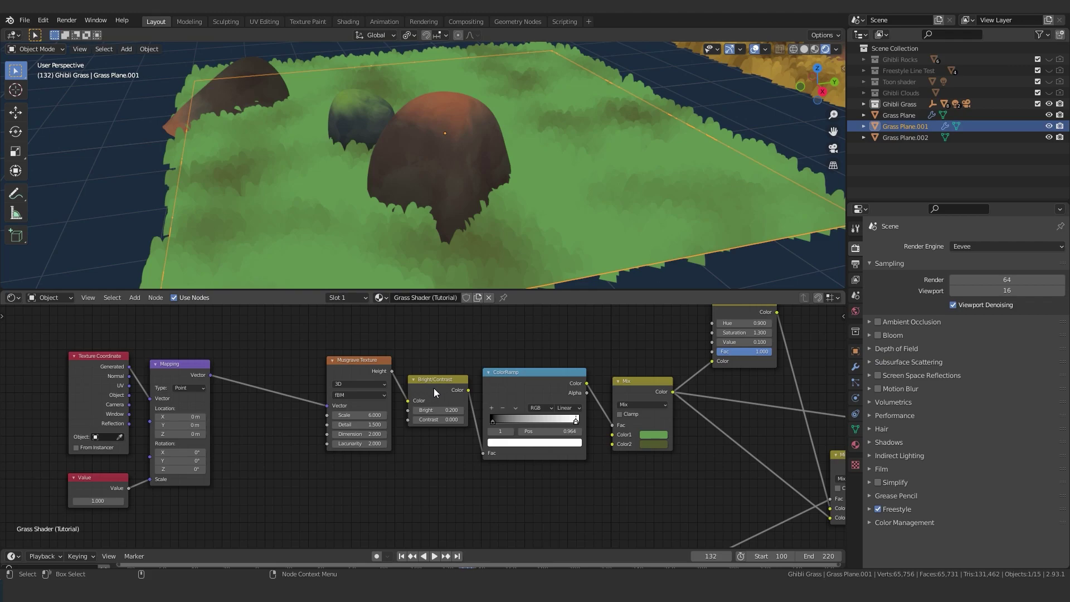
Try a higher Bright value on the Bright/Contrast node and a more central black stop on its ColorRamp, undoing both
drag(439, 384, 468, 409)
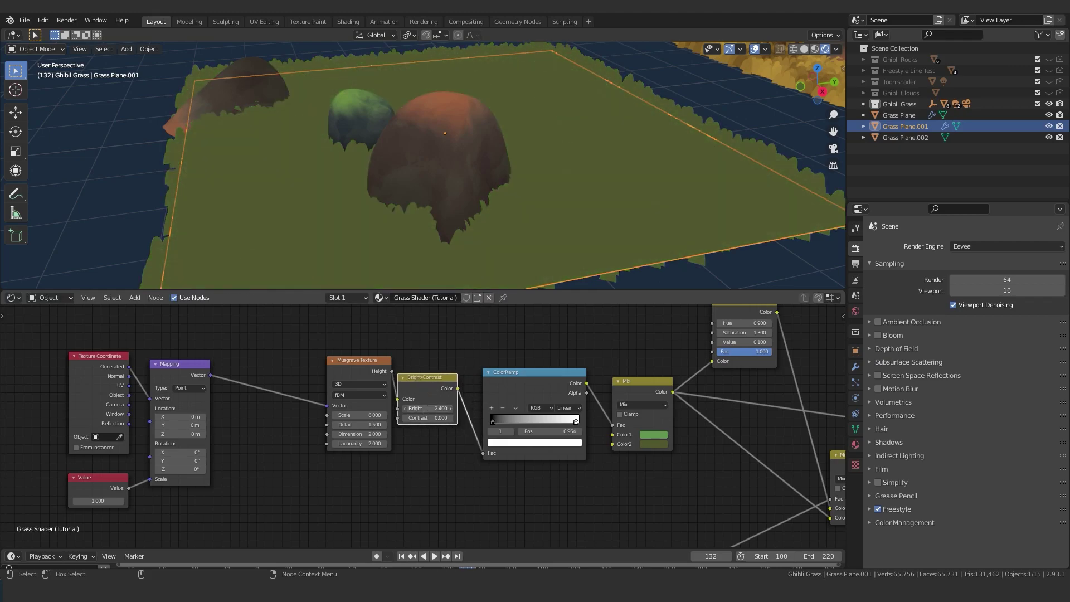
middle_drag(431, 370, 423, 368)
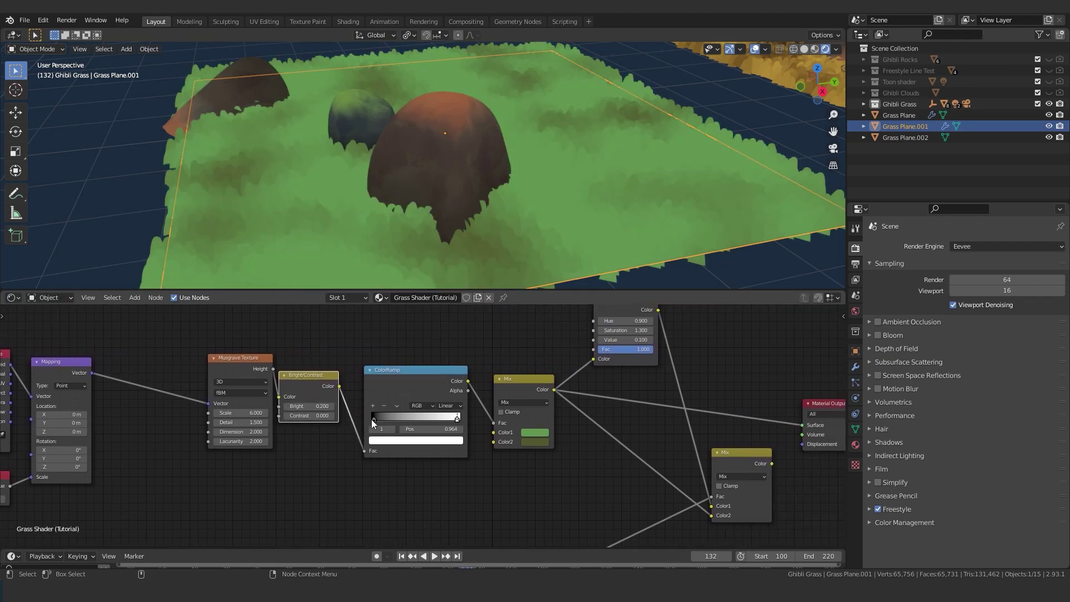
drag(372, 419, 464, 428)
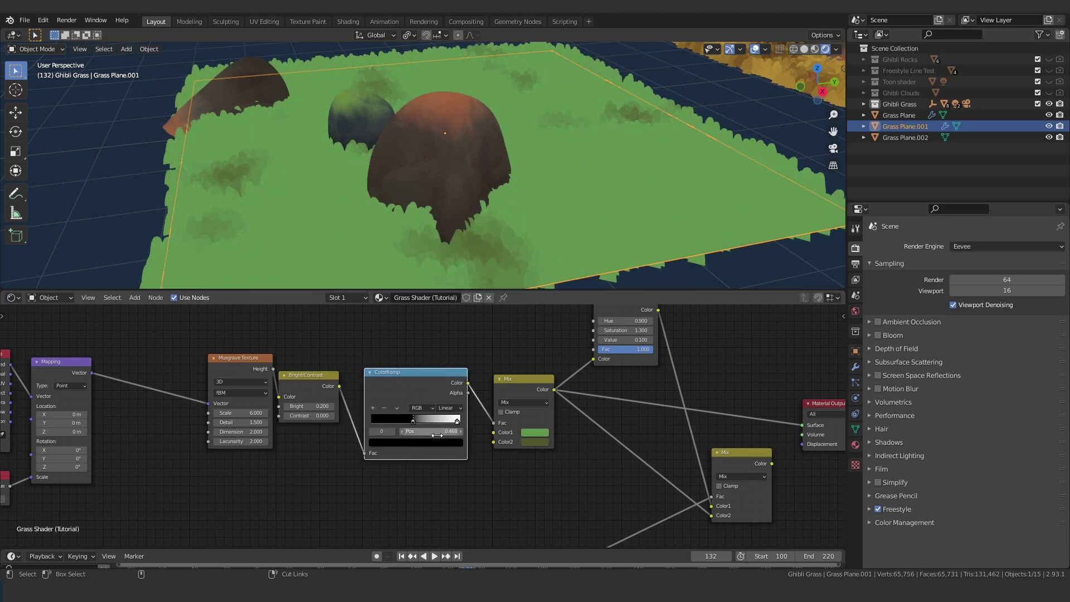
key(ctrl+z)
key(ctrl+z)
key(ctrl+z)
Collapse the Mix node that blends the two grass greens and expand it again
mouse_move(520, 465)
middle_down()
mouse_move(437, 471)
mouse_move(585, 477)
middle_up()
middle_drag(460, 394, 396, 380)
click(479, 396)
key(h)
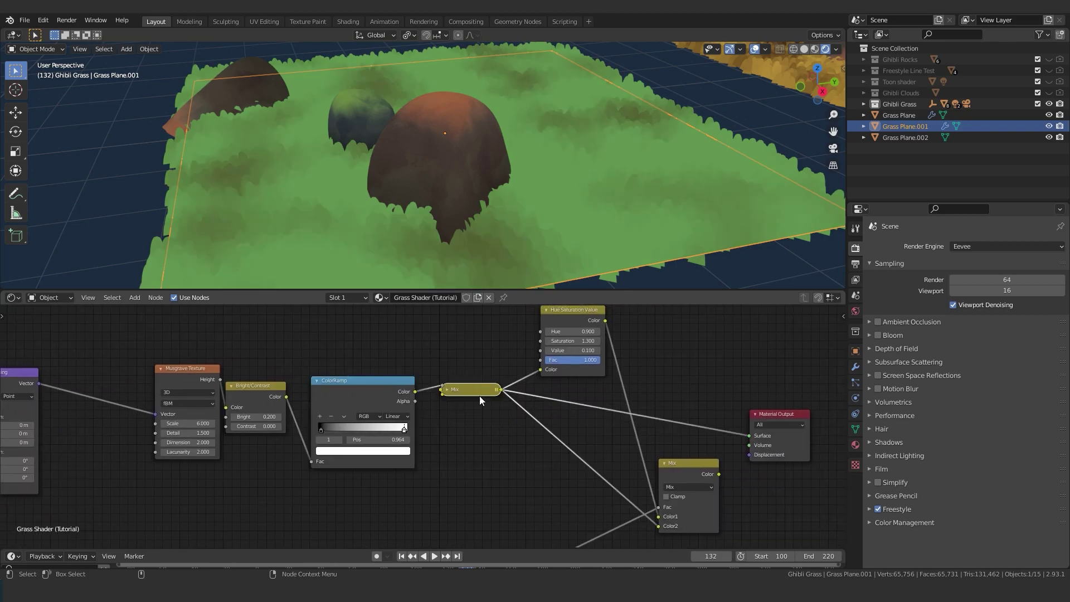
click(447, 390)
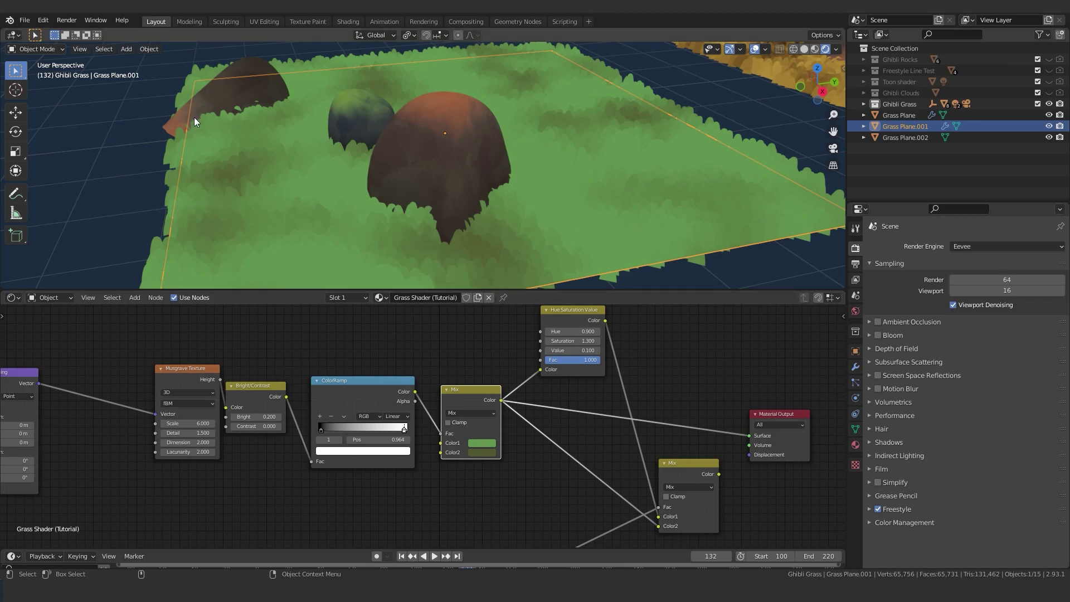
Move the Material Output node level with the first Mix node's output and nudge the Musgrave Texture node
middle_drag(589, 340, 444, 341)
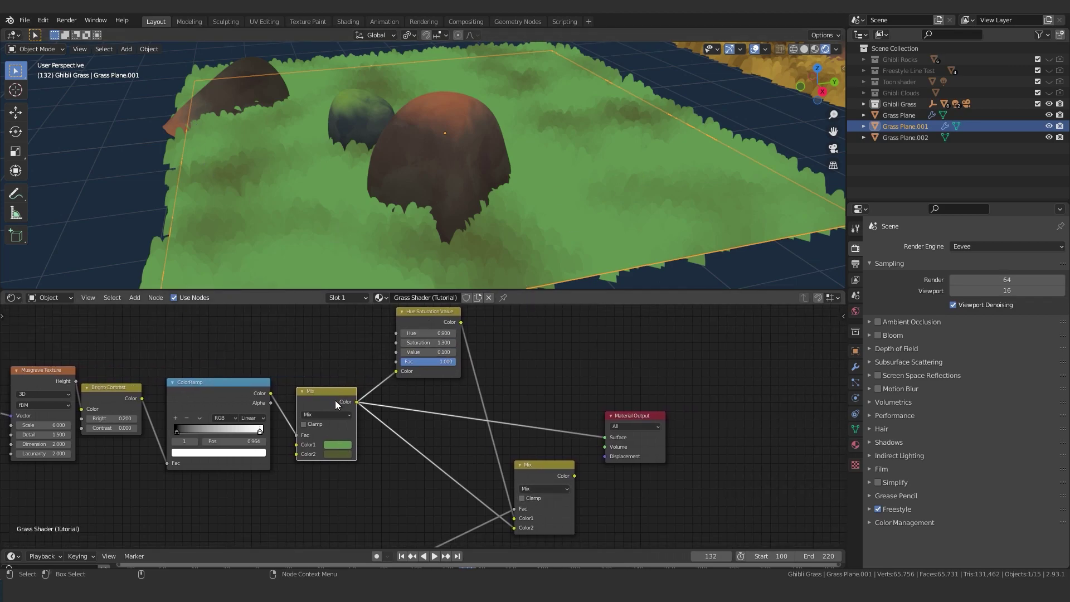
drag(637, 416, 612, 382)
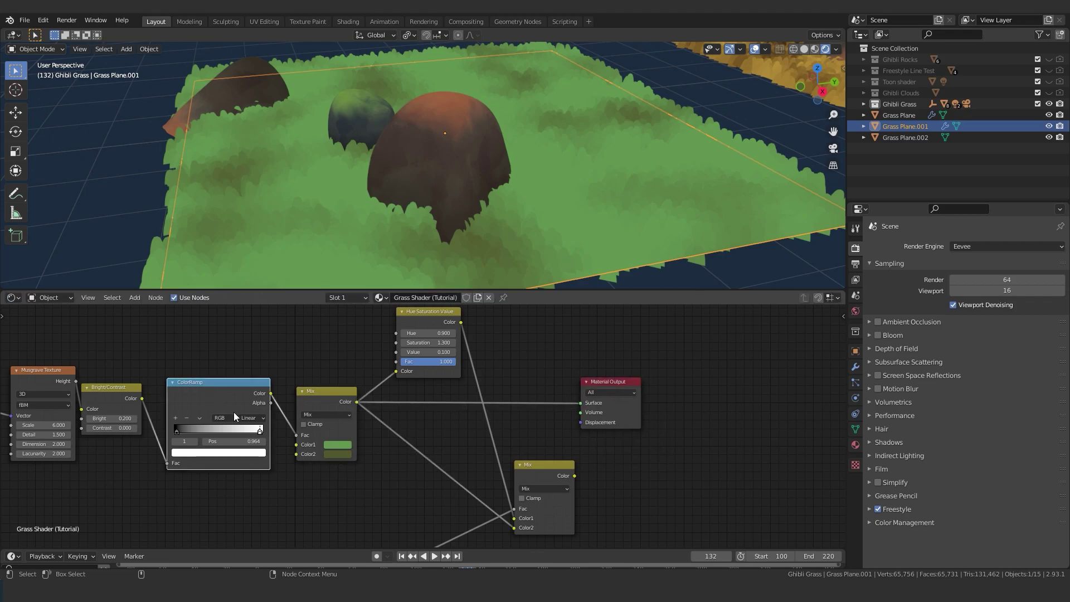
middle_drag(129, 412, 566, 418)
scroll(508, 428, down, 3)
scroll(534, 385, up, 4)
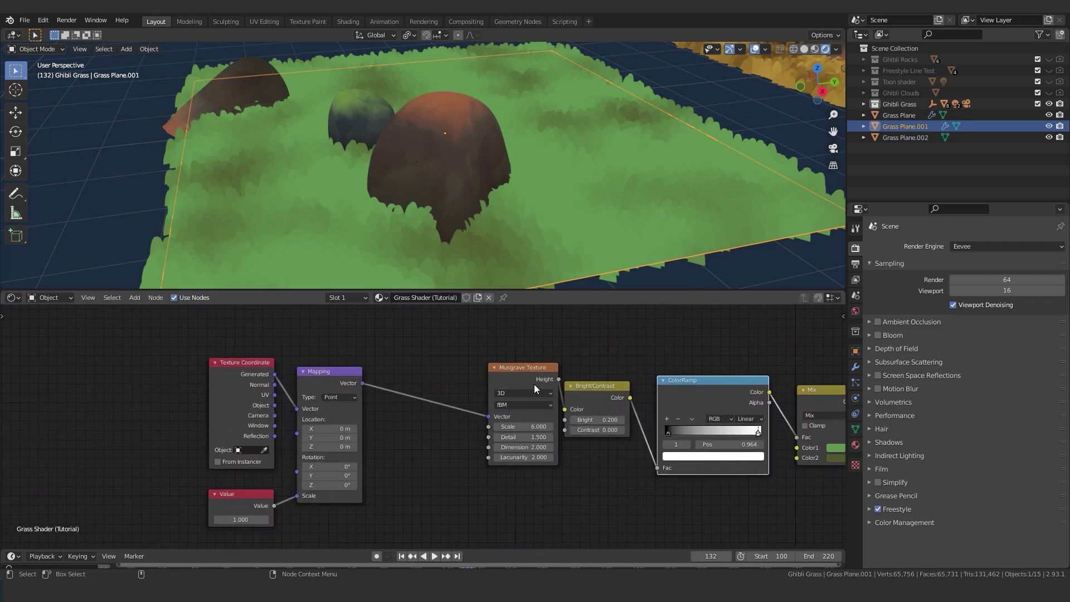
drag(510, 369, 486, 363)
scroll(502, 385, down, 1)
Connect the last Mix node's Color output to the Surface input of the Material Output
middle_drag(641, 407, 168, 385)
drag(553, 447, 508, 396)
middle_drag(507, 396, 529, 448)
drag(555, 451, 607, 430)
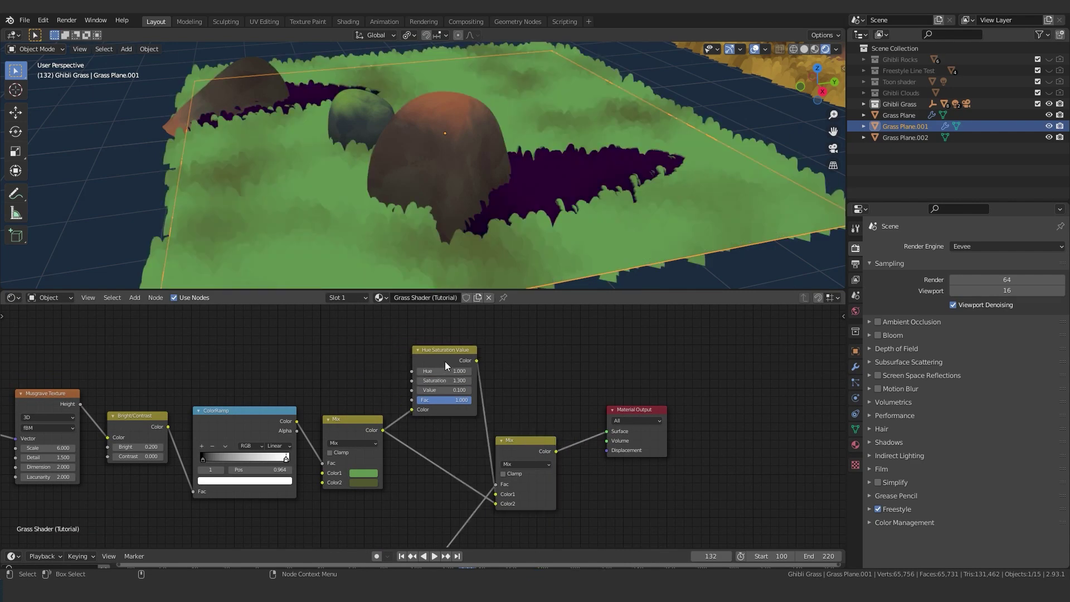
Set the Hue of the Hue Saturation Value node to 0.500 for the grass shadow colour
mouse_move(444, 361)
mouse_down()
mouse_move(453, 373)
mouse_move(434, 355)
mouse_up()
scroll(501, 411, up, 1)
scroll(566, 418, down, 3)
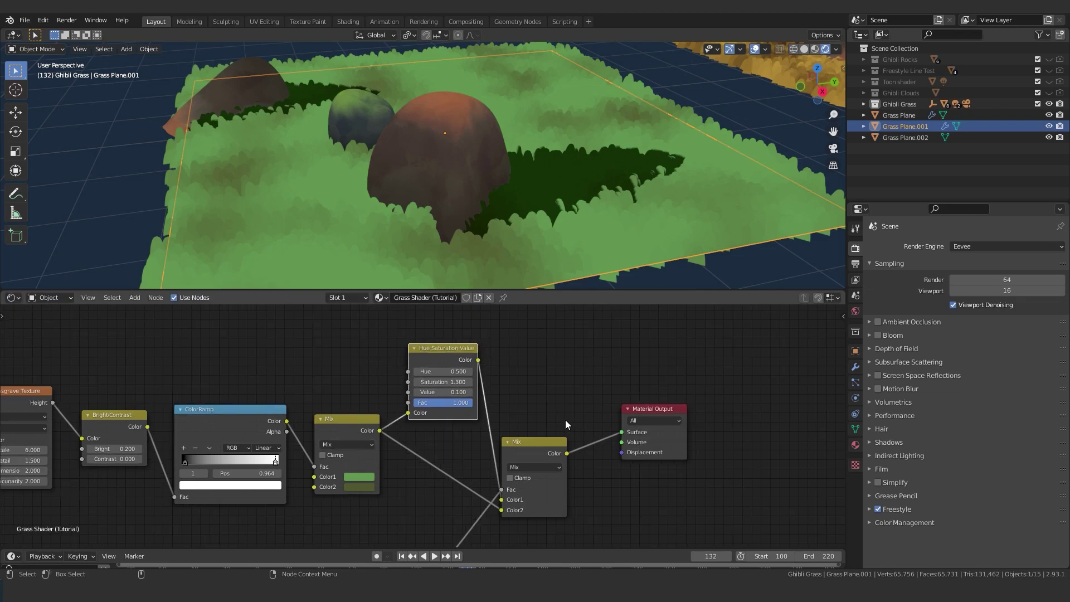
Examine the shadow node chain starting at the Normal node and the rock shadows on the green grass
middle_drag(330, 545, 546, 365)
click(344, 407)
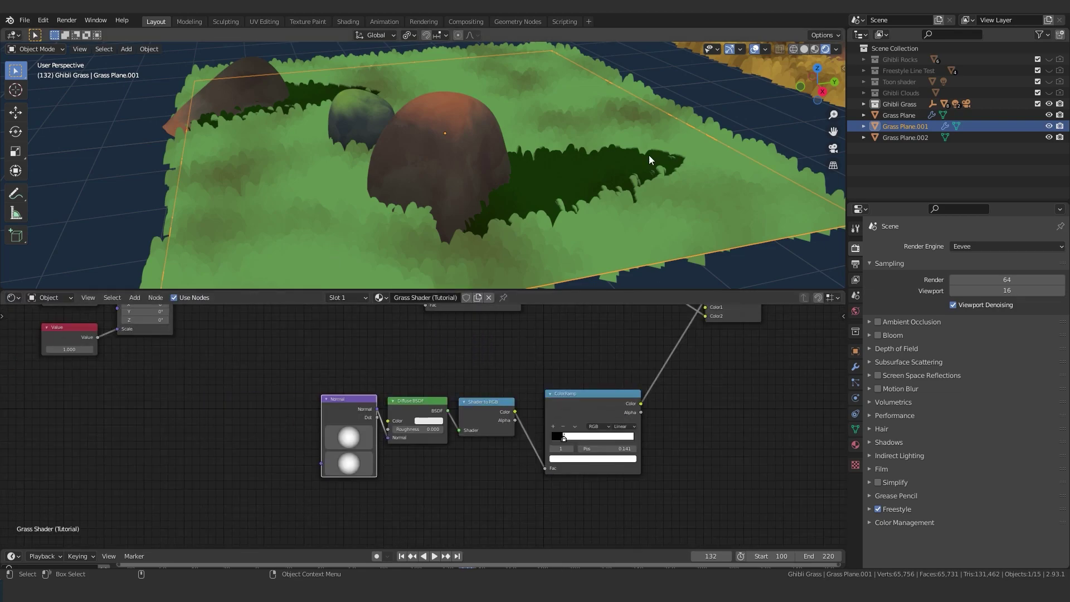
middle_drag(649, 154, 535, 189)
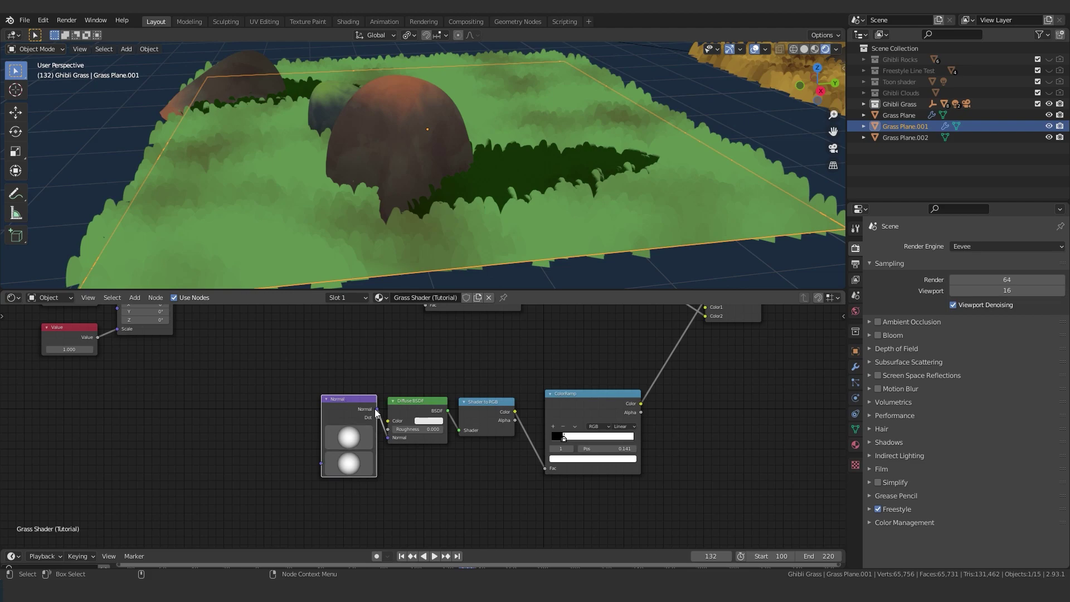
Bring up the material settings of the green grass plane with its blend and shadow modes
click(856, 368)
click(855, 398)
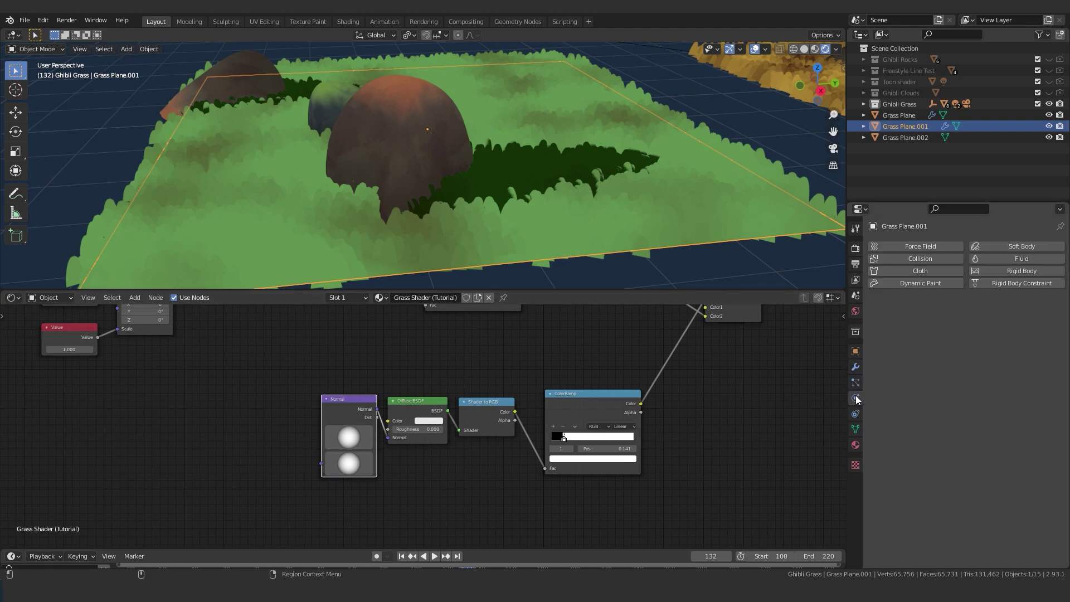
click(855, 414)
click(856, 383)
click(856, 443)
scroll(913, 429, down, 2)
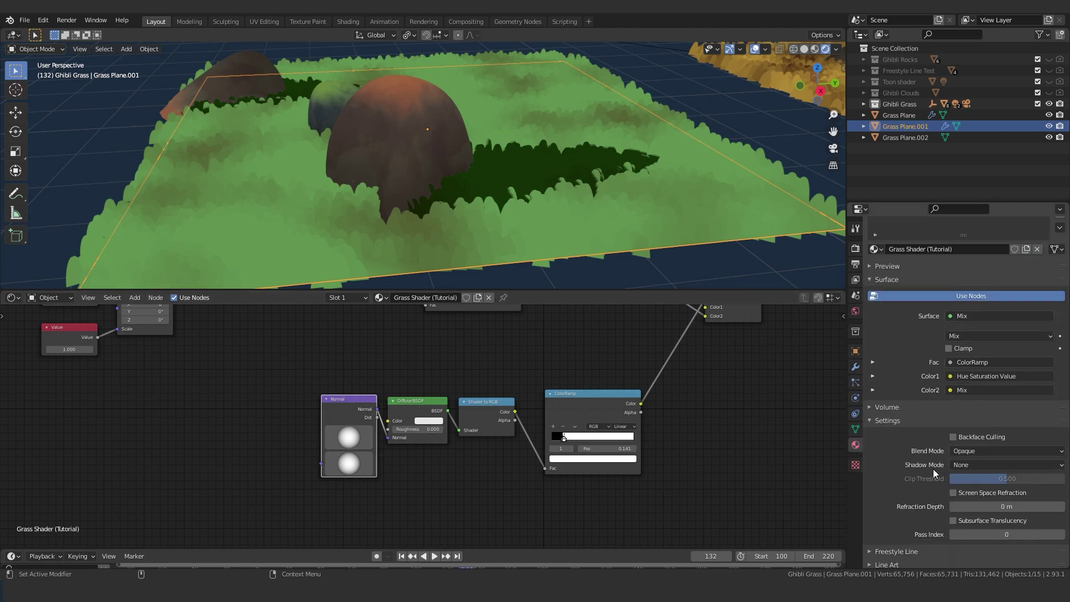
Try Opaque as the grass material's Shadow Mode and restore it to None
click(975, 466)
click(968, 489)
middle_drag(577, 282, 624, 195)
click(969, 465)
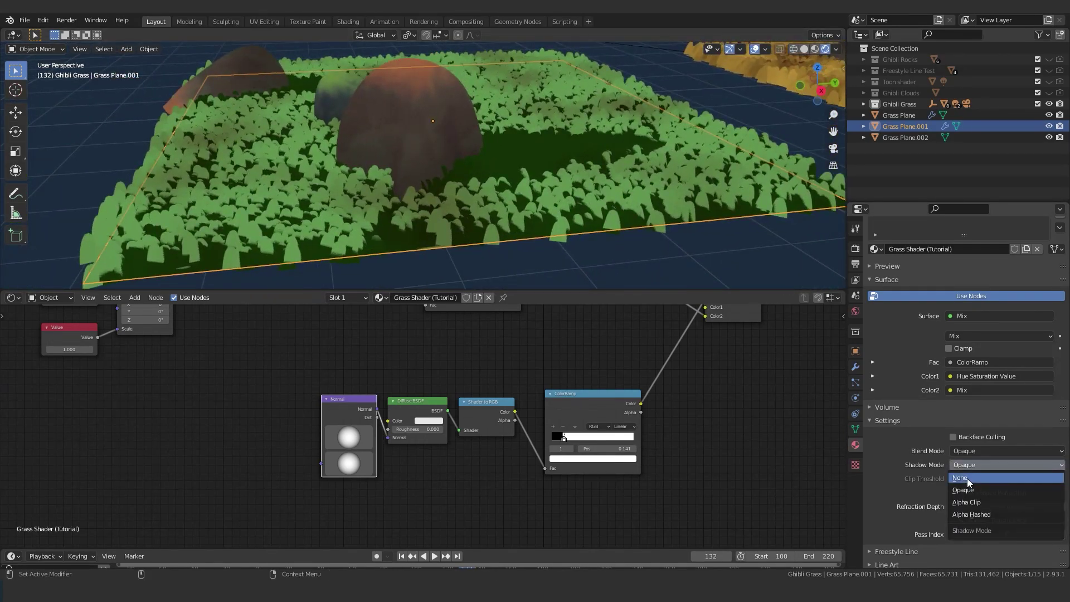
click(968, 477)
Nudge the Diffuse BSDF and Shader to RGB nodes and select the ColorRamp that follows them
scroll(412, 406, up, 1)
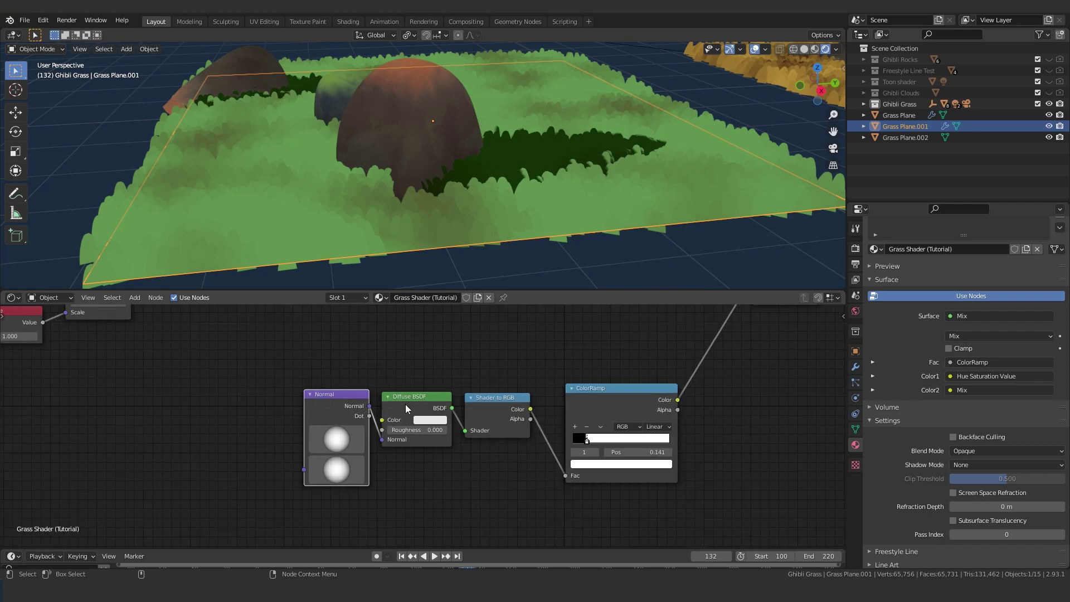
drag(406, 403, 417, 400)
drag(488, 403, 490, 397)
middle_drag(592, 386, 415, 430)
scroll(421, 400, down, 2)
scroll(404, 429, up, 3)
scroll(399, 395, down, 3)
click(419, 443)
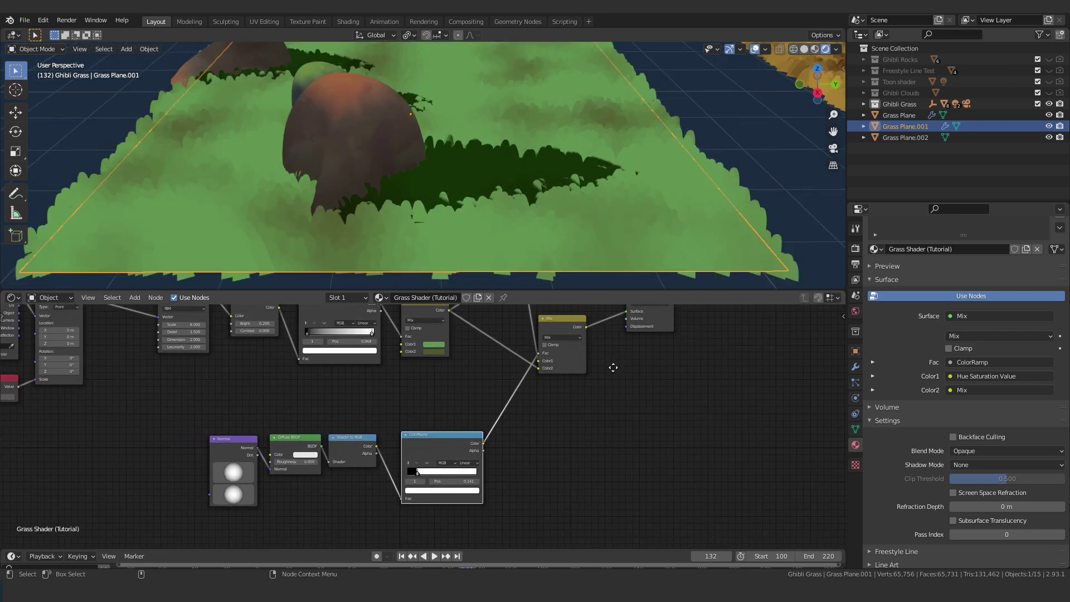
Examine how the shadow ColorRamp feeds the last Mix node before the Material Output
scroll(523, 392, up, 4)
scroll(515, 393, down, 3)
middle_drag(587, 375, 457, 451)
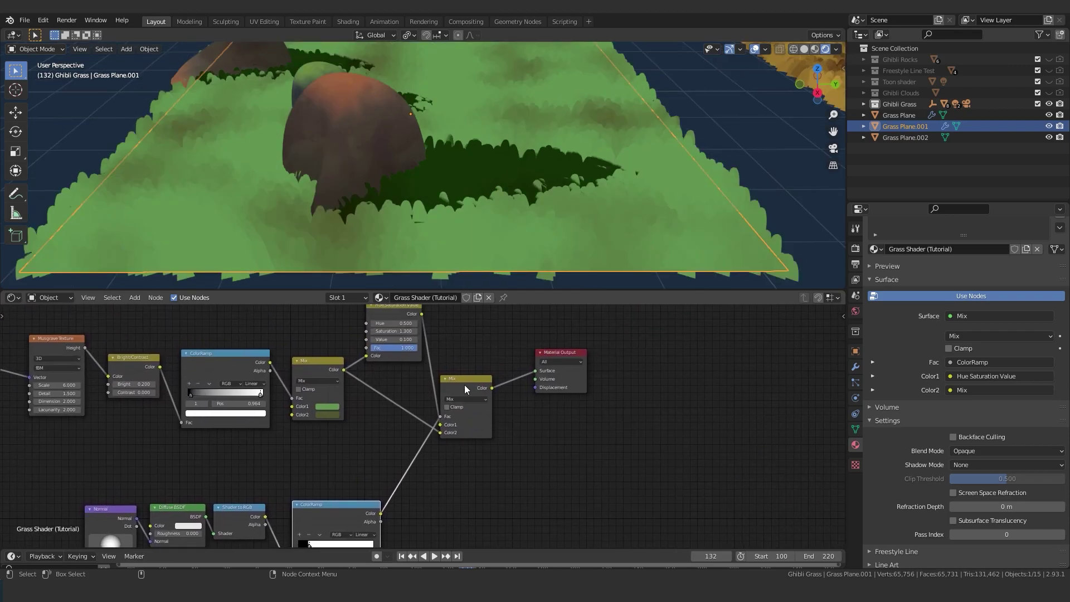
mouse_move(439, 387)
middle_down()
mouse_move(481, 423)
mouse_move(469, 372)
mouse_move(454, 379)
middle_up()
scroll(481, 423, down, 1)
scroll(481, 423, down, 1)
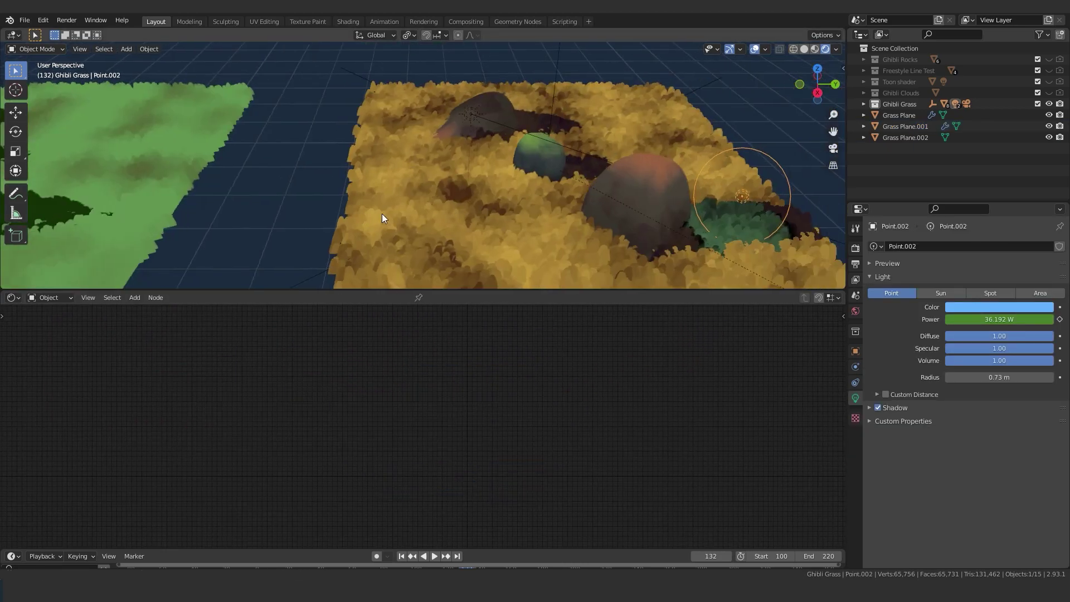
Try moving the blue point light freely beside the large rock on the yellow grass plane
scroll(497, 228, down, 2)
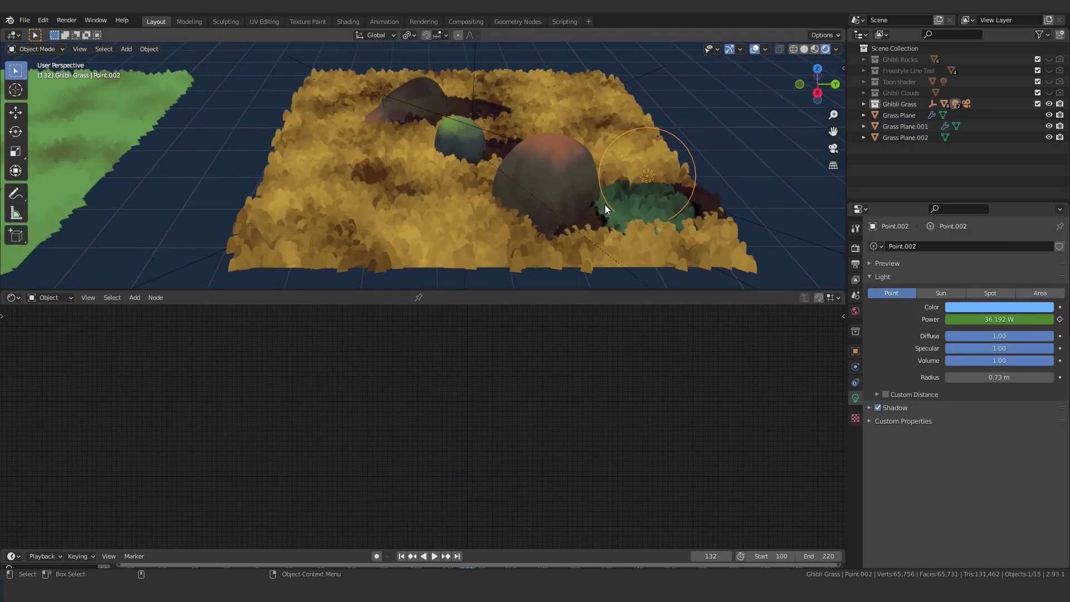
scroll(535, 195, down, 2)
shift+middle_drag(114, 198, 246, 212)
scroll(246, 213, up, 2)
scroll(206, 230, down, 2)
shift+middle_drag(630, 172, 461, 174)
scroll(449, 173, up, 1)
scroll(412, 172, down, 1)
key(g)
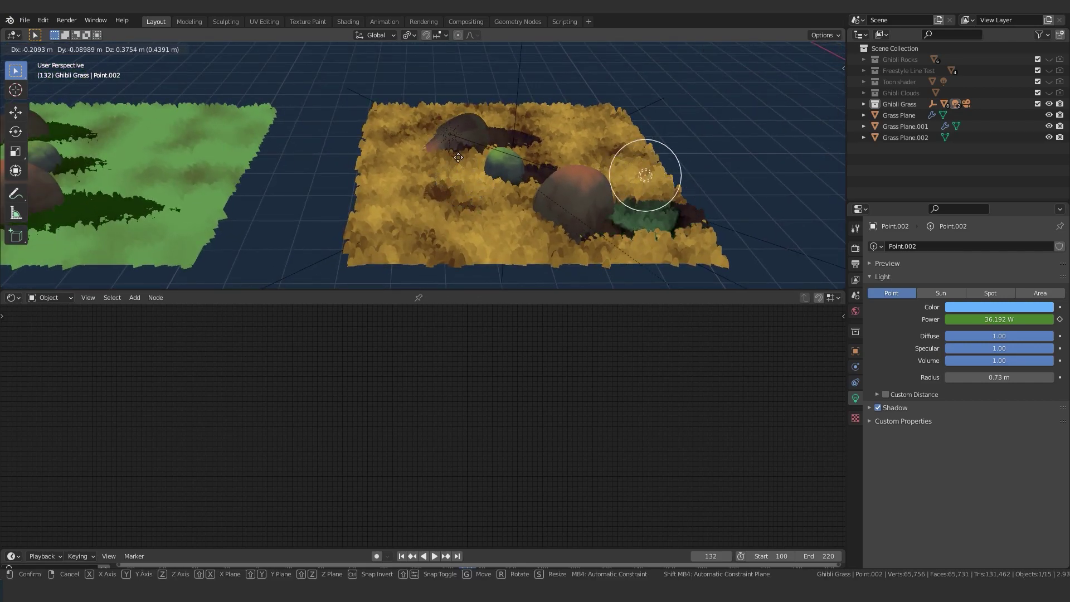
click(458, 172)
Try moving the blue point light horizontally onto the green grass plane, about -0.57 m in X and -7.58 m in Y
scroll(468, 172, down, 1)
shift+middle_drag(612, 172, 777, 179)
key(g)
key(shift+z)
click(389, 190)
scroll(389, 190, up, 5)
shift+middle_drag(223, 178, 371, 207)
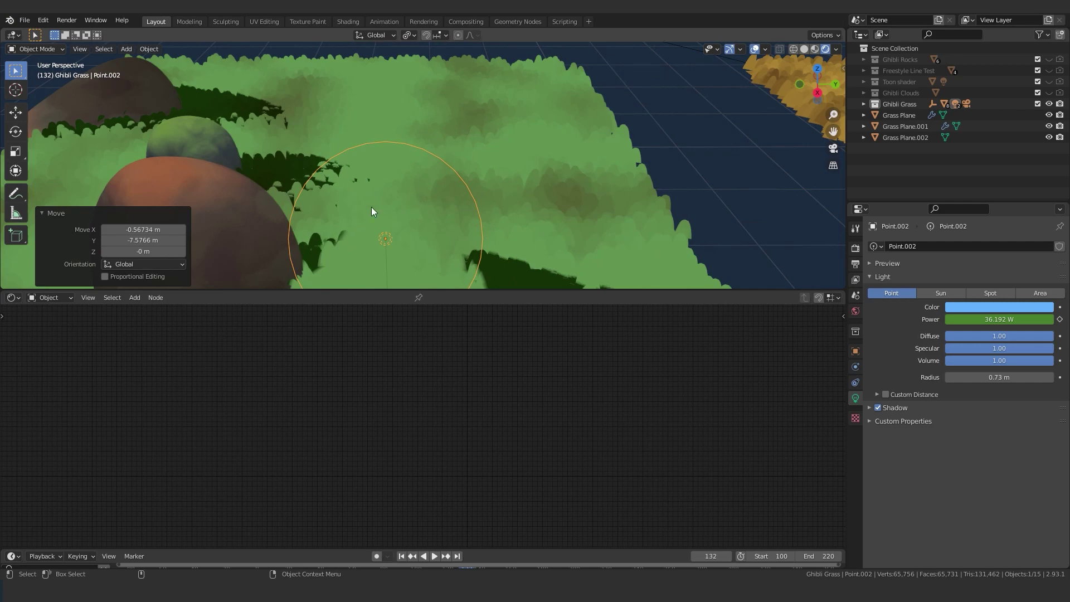
Select the green grass plane and nudge the shadow ColorRamp in its node tree
scroll(372, 210, down, 3)
scroll(476, 222, up, 2)
click(353, 212)
scroll(451, 435, up, 3)
middle_drag(451, 435, 404, 341)
mouse_move(492, 401)
mouse_down()
mouse_move(471, 395)
mouse_move(481, 398)
mouse_up()
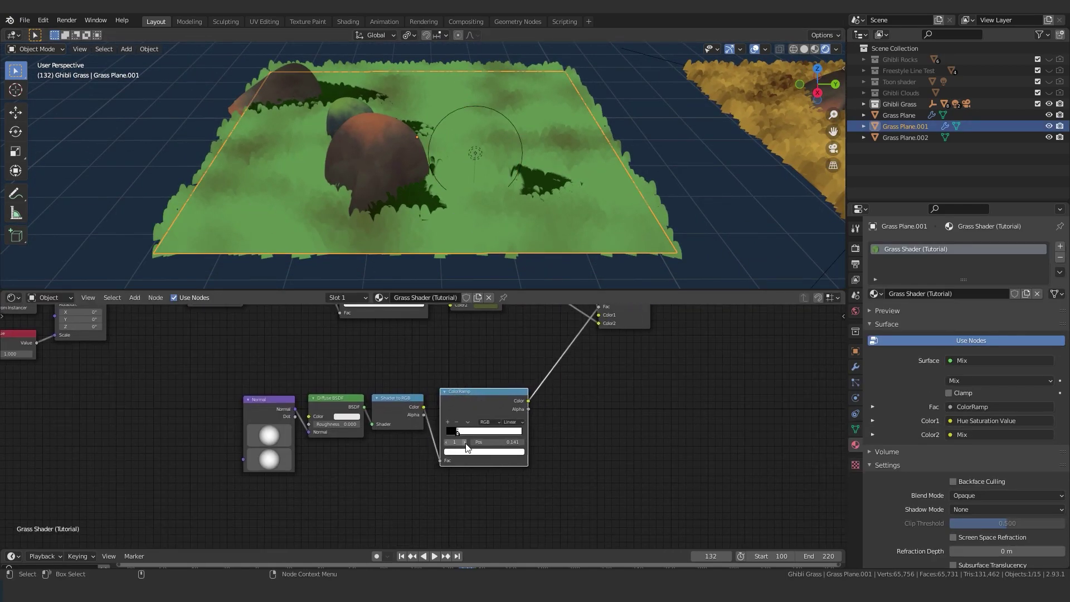
Select the yellow grass plane and nudge its Grass Shader group node slightly
middle_drag(540, 356, 531, 403)
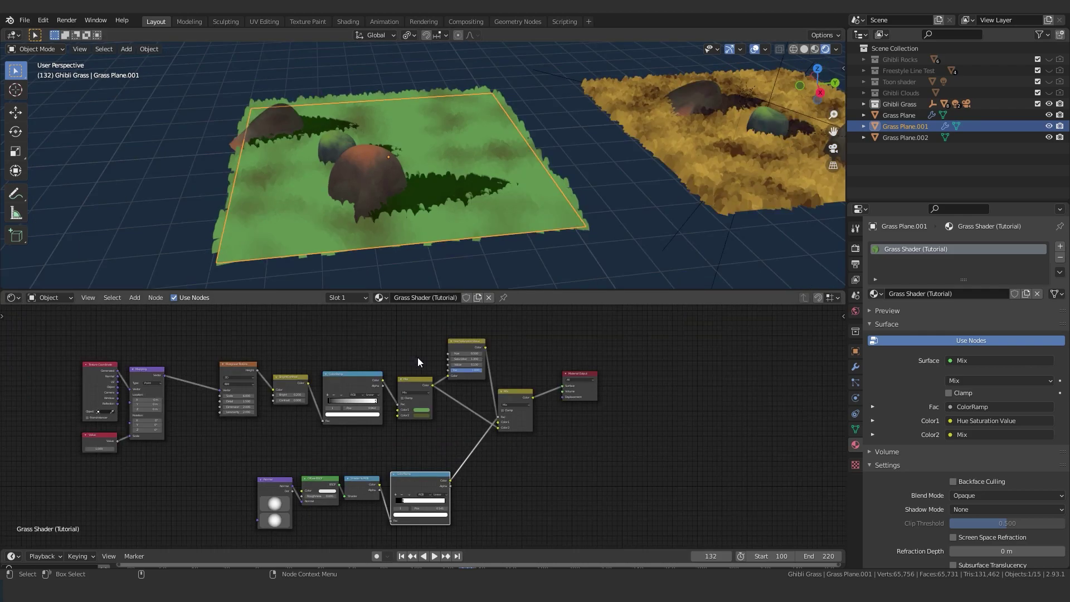
middle_drag(418, 361, 452, 353)
middle_drag(343, 376, 456, 344)
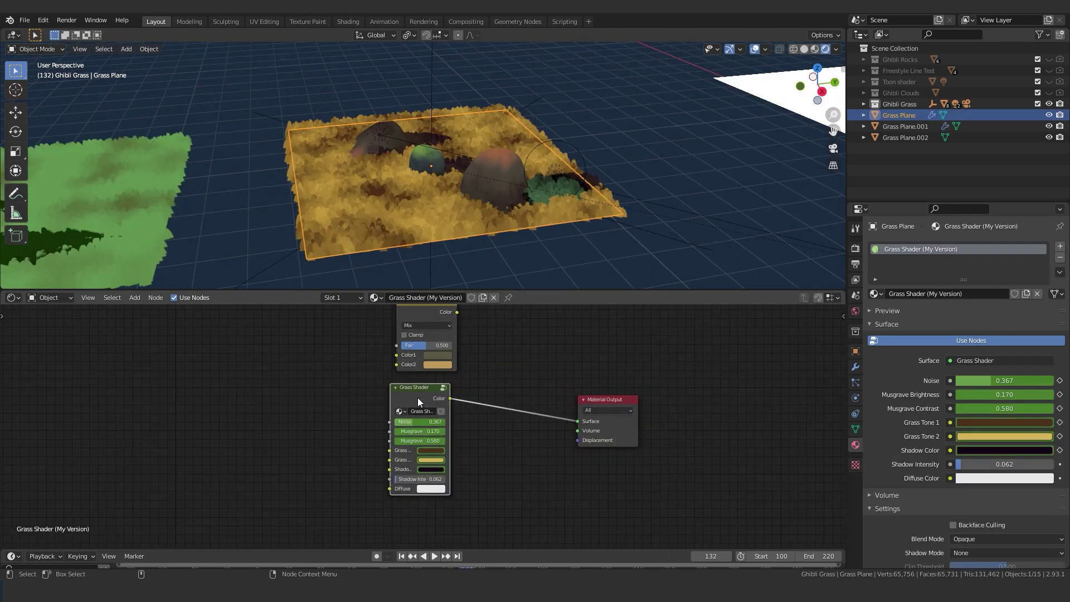
drag(417, 397, 429, 398)
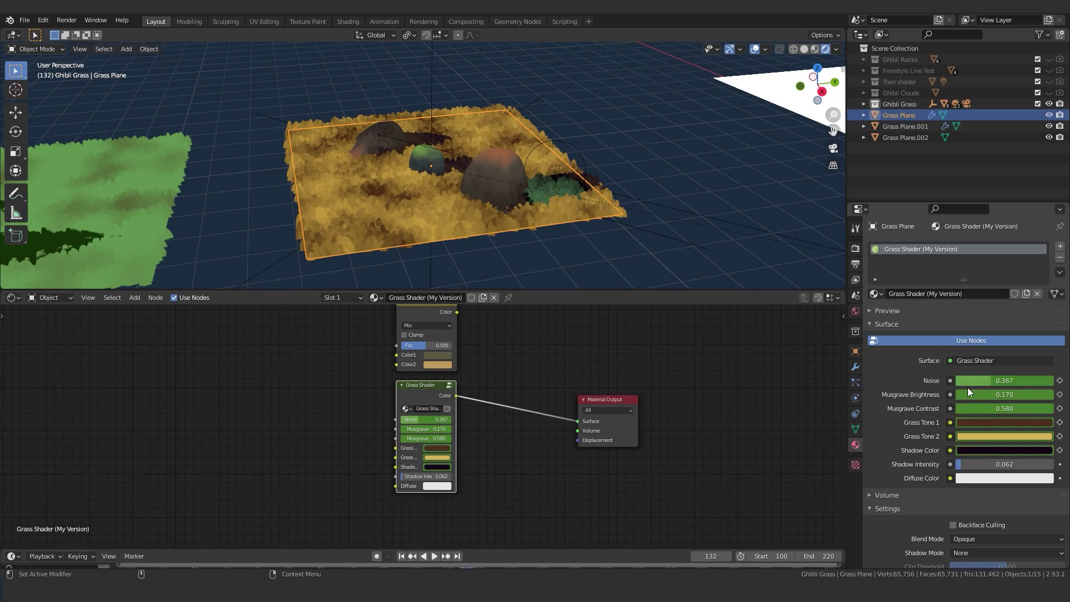
Try Noise 0.434 and Musgrave Brightness 1.030 on the yellow grass material, and undo both changes
mouse_move(966, 384)
mouse_down()
mouse_move(984, 381)
mouse_move(975, 394)
mouse_move(947, 394)
mouse_up()
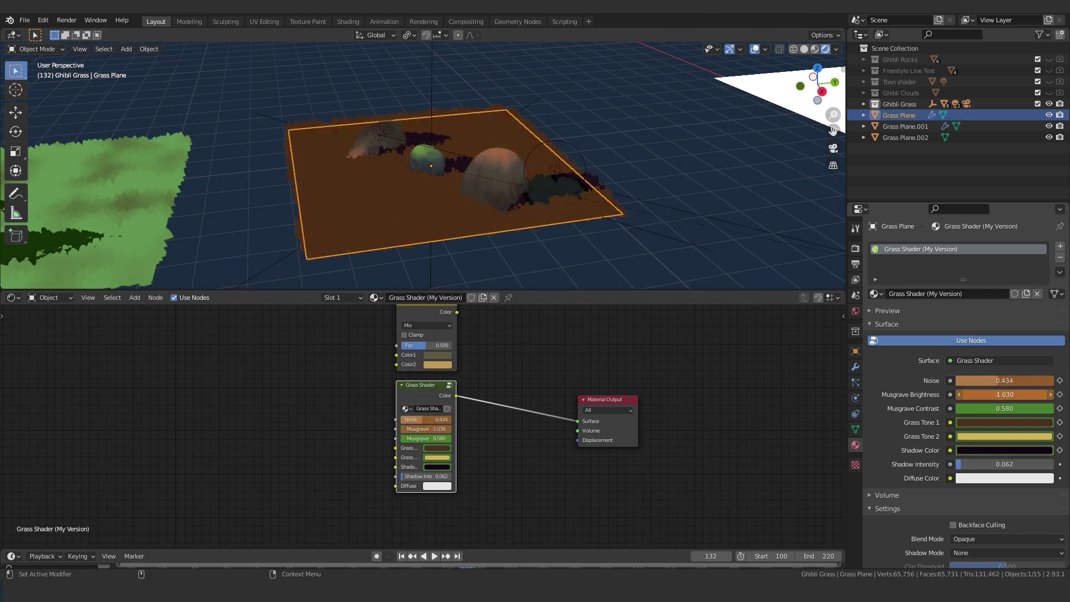
key(ctrl+z)
key(ctrl+z)
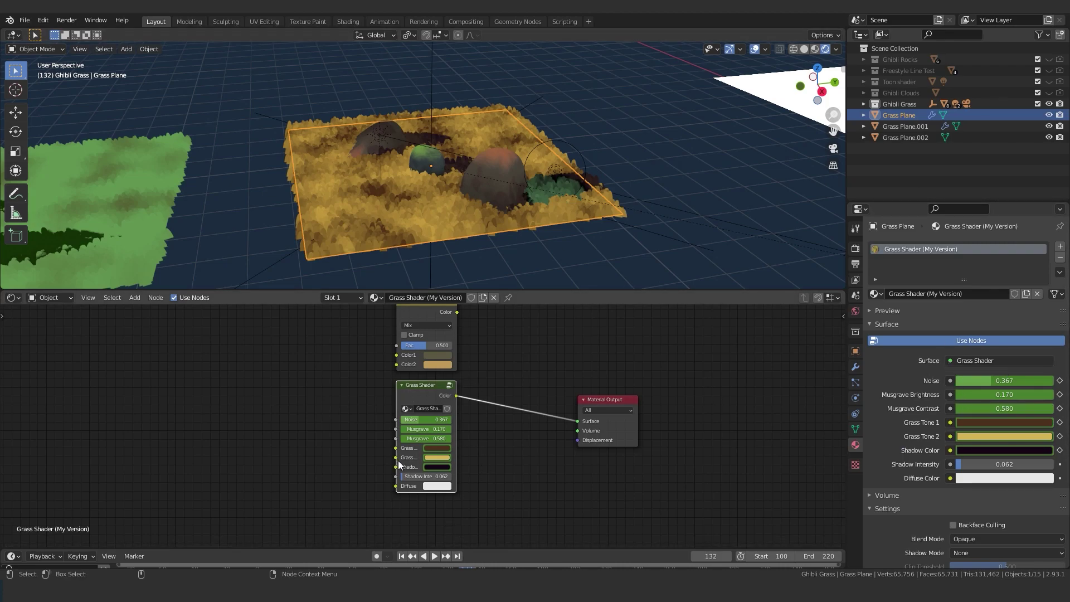
Open the Grass Shader node group to examine its Generated Texture nodes
key(Tab)
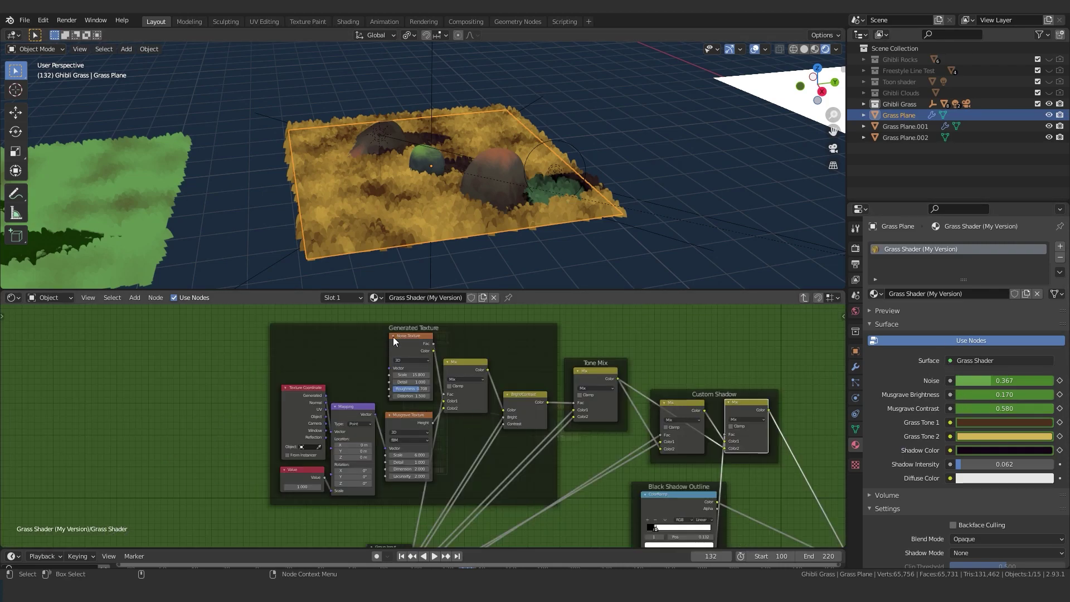
scroll(397, 333, up, 2)
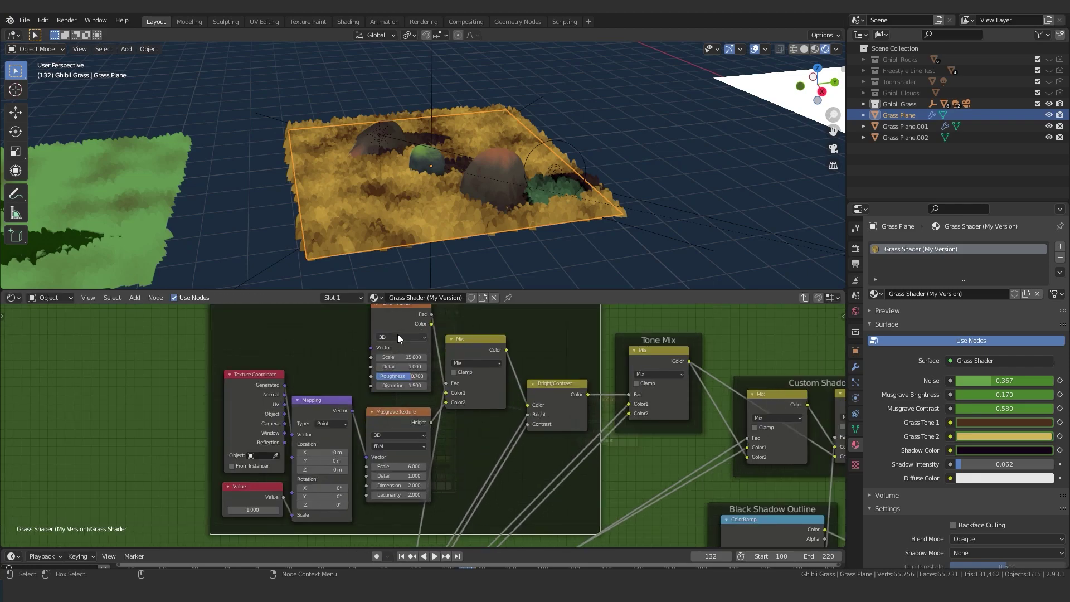
Examine the Generated Texture, Tone Mix and Custom Shadow frames in the Grass Shader group, highlighting their Mix nodes one by one
drag(478, 347, 474, 350)
scroll(543, 359, down, 4)
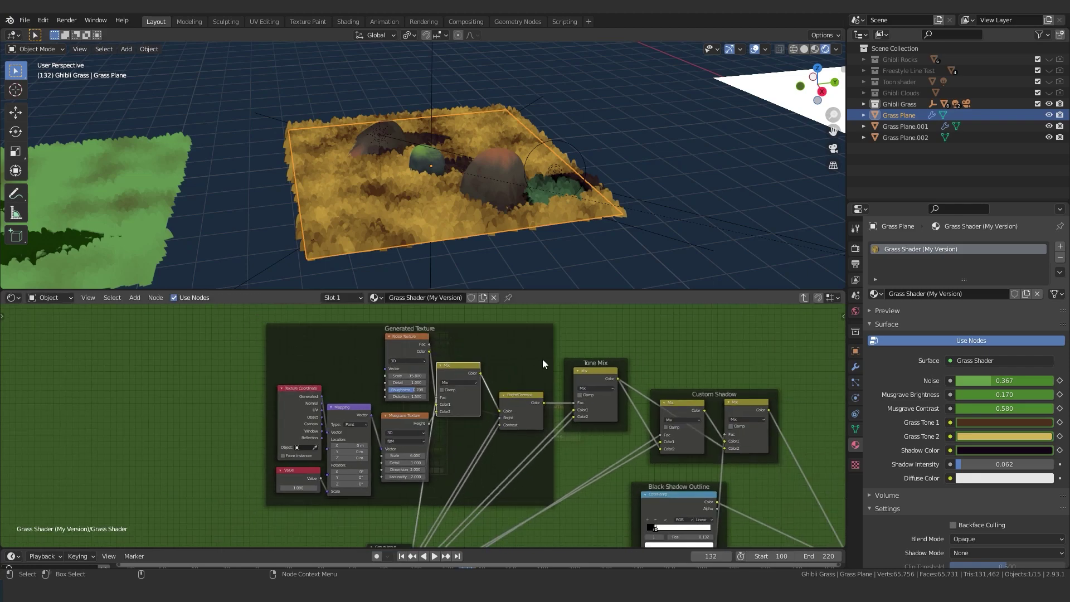
middle_drag(493, 367, 444, 370)
middle_drag(490, 407, 411, 393)
click(441, 358)
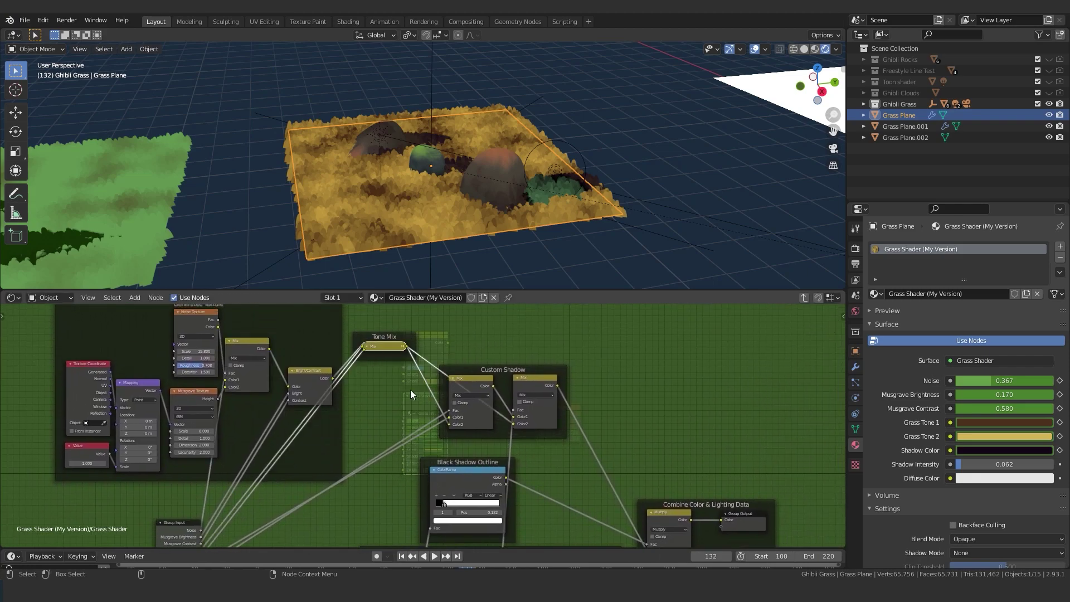
click(365, 346)
scroll(395, 366, up, 4)
middle_drag(355, 351, 360, 366)
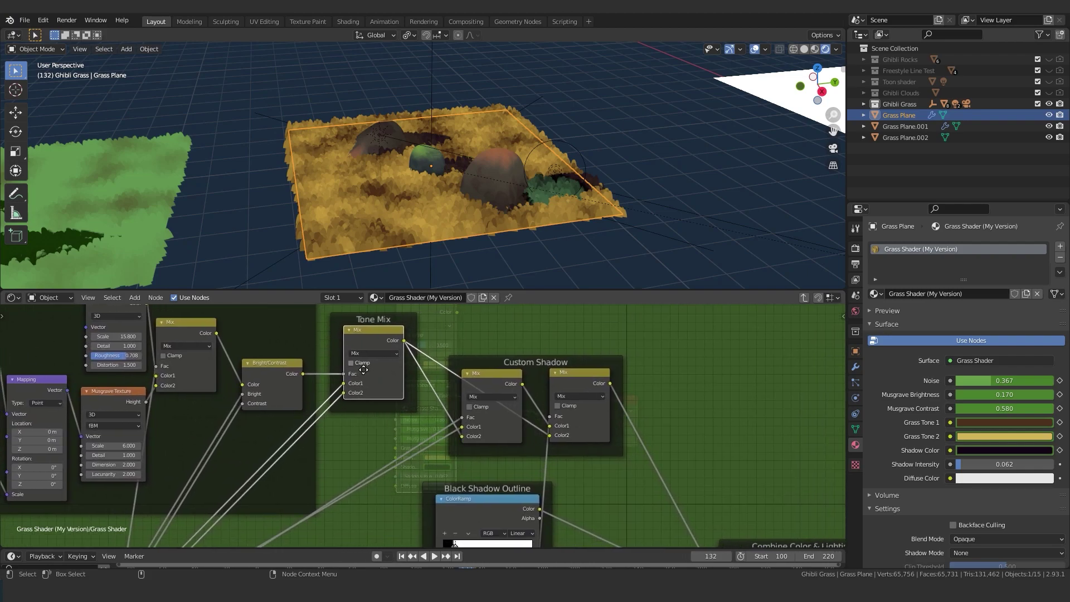
click(493, 384)
click(590, 382)
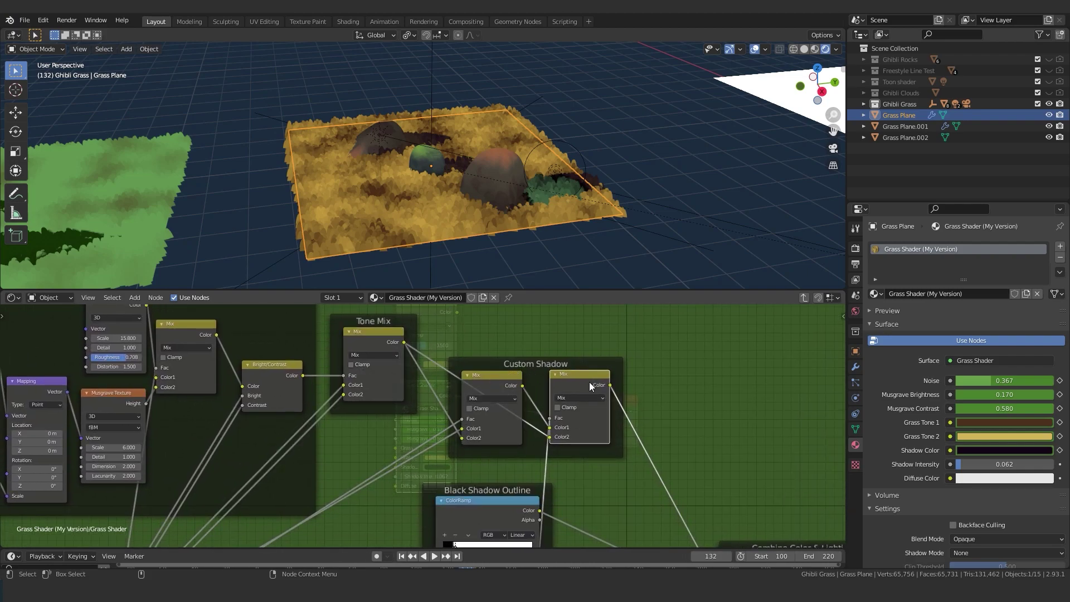
Try disconnecting both grass tone inputs from the Tone Mix node, and undo the change
middle_drag(533, 422, 482, 395)
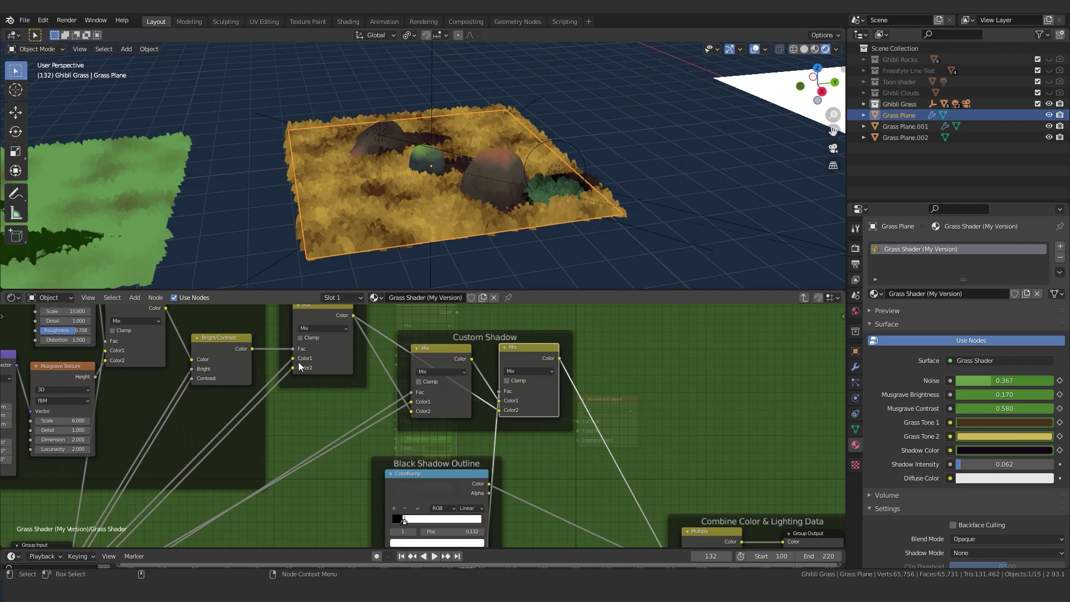
drag(294, 359, 289, 374)
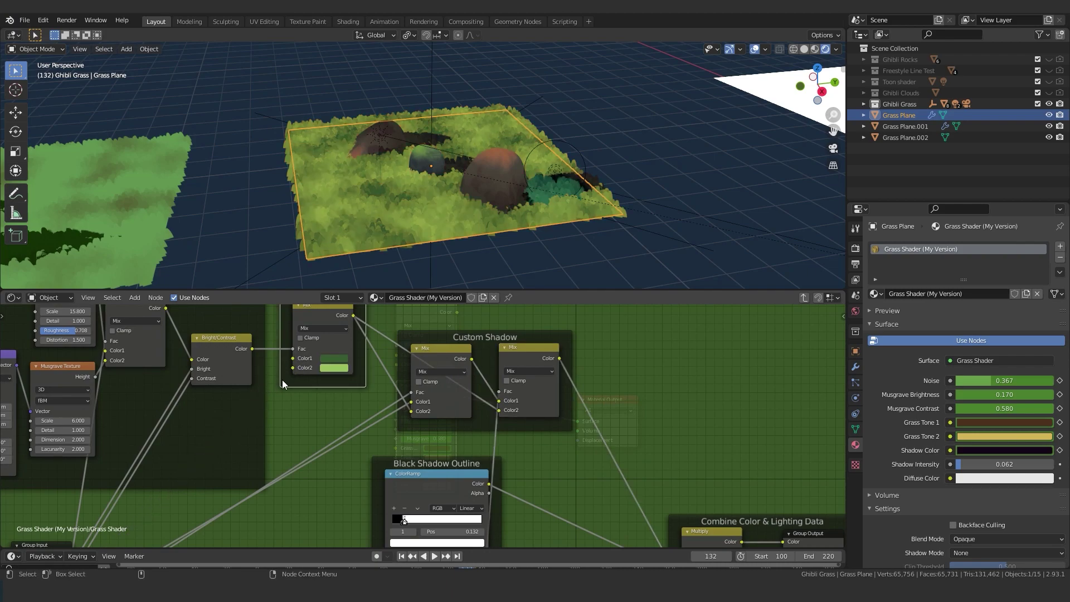
key(ctrl+z)
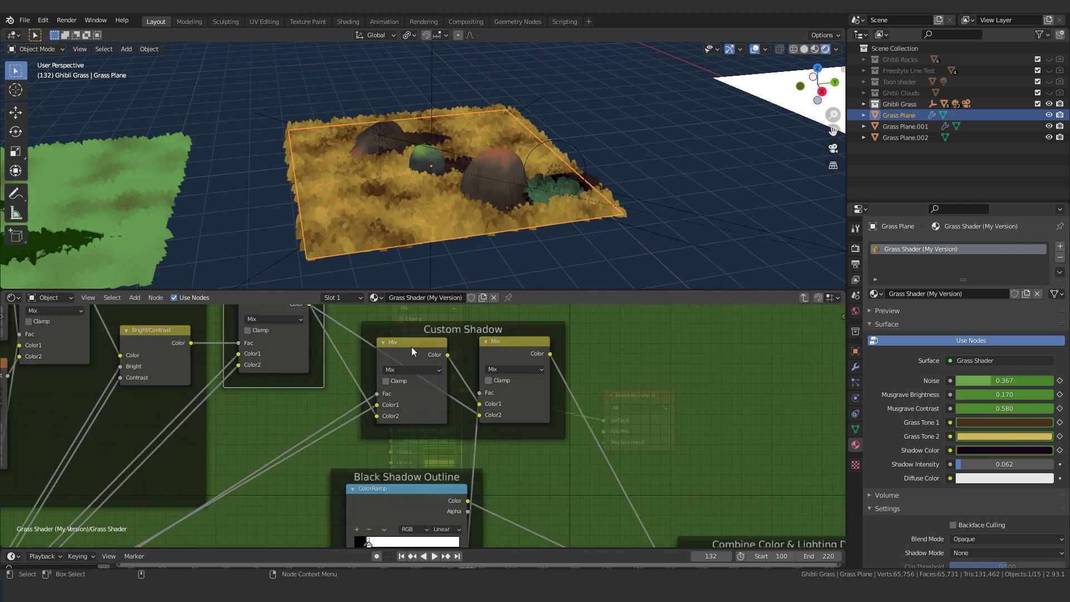
Nudge the two Mix nodes in the Custom Shadow frame slightly and inspect the shadows on the yellow grass plane
drag(412, 347, 408, 353)
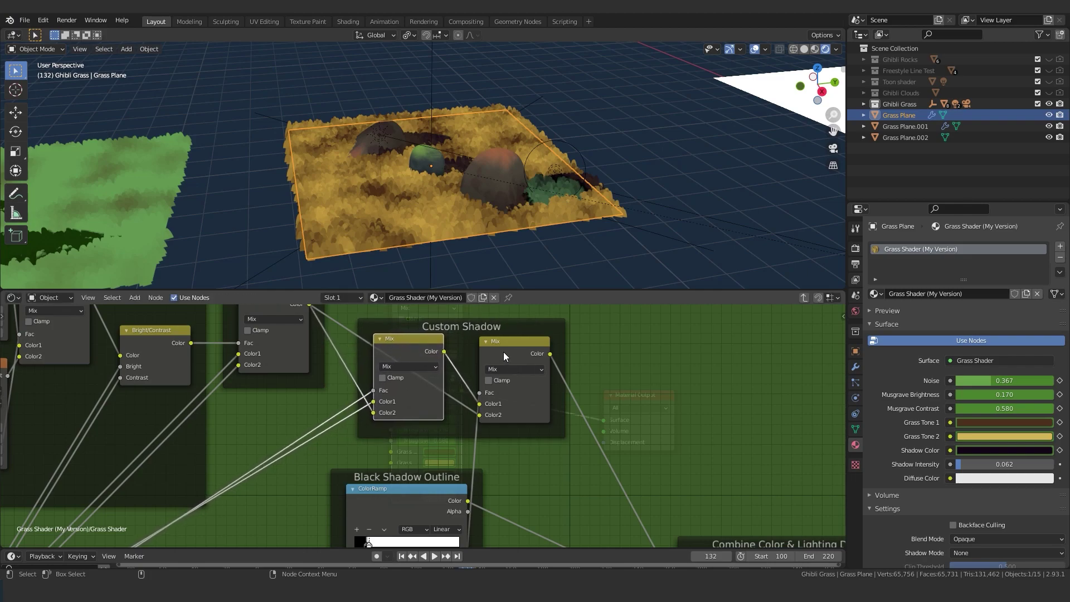
drag(504, 357, 511, 355)
middle_drag(362, 340, 334, 340)
drag(496, 351, 486, 350)
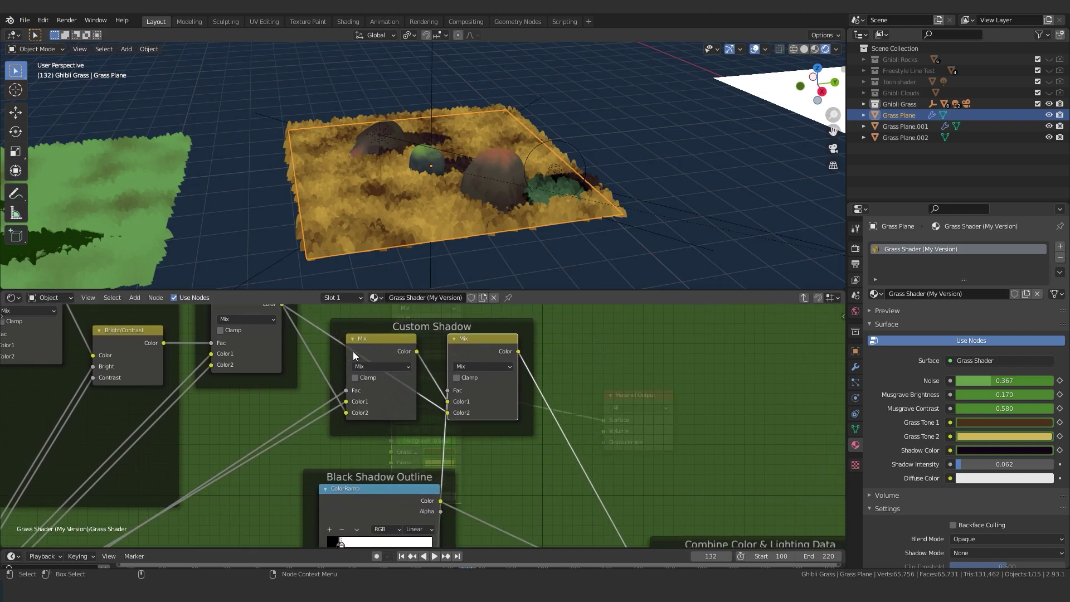
shift+middle_drag(579, 193, 477, 198)
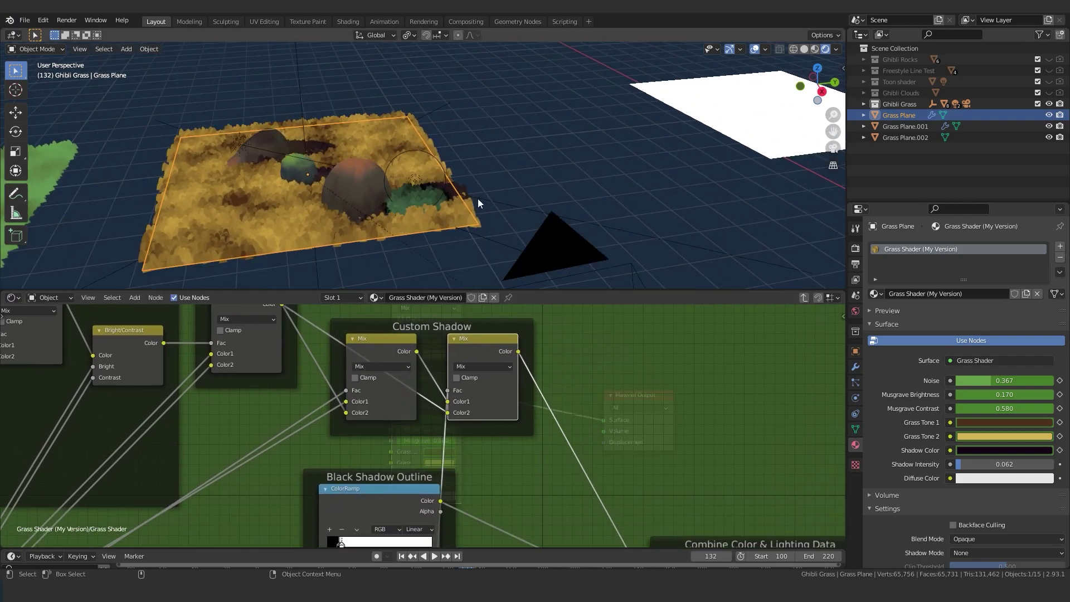
scroll(291, 156, up, 5)
shift+middle_drag(291, 155, 435, 198)
scroll(434, 199, down, 5)
In the Toon Shader Effect frame, select the hue/saturation separation node and nudge the Shader to RGB, Combine HSV and Seperate Value nodes
scroll(466, 490, down, 5)
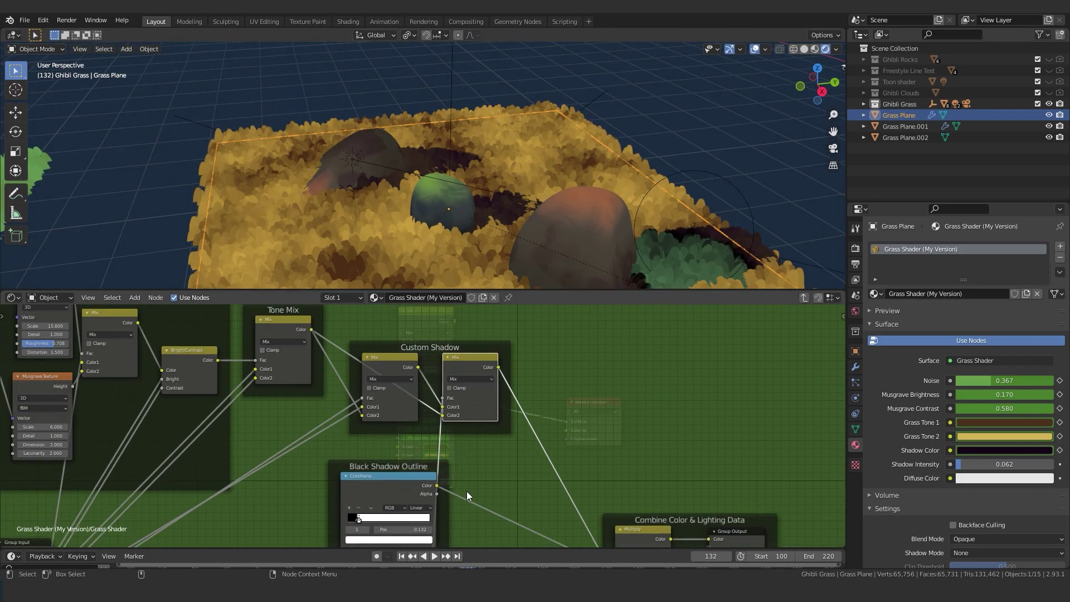
middle_drag(424, 466, 427, 401)
scroll(427, 401, up, 4)
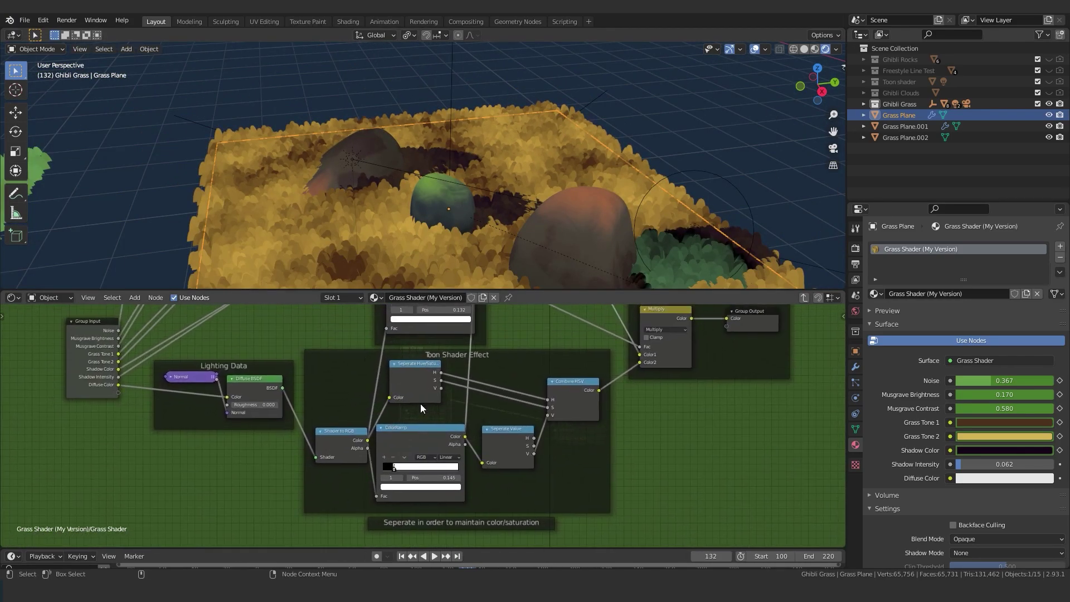
click(414, 361)
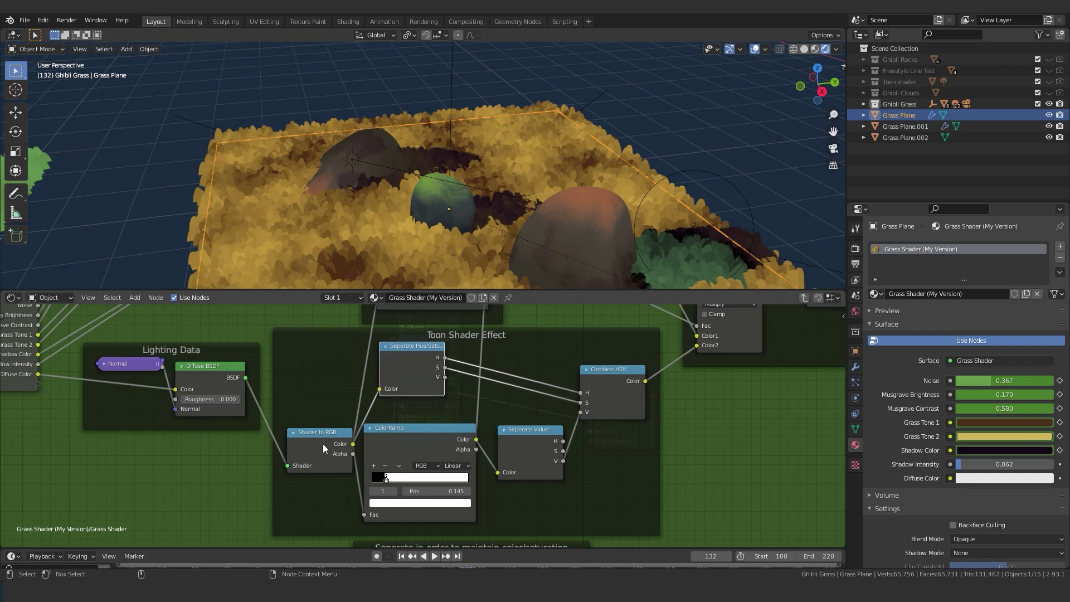
drag(307, 449, 300, 449)
drag(603, 380, 600, 377)
drag(524, 452, 519, 443)
Nudge the Combine HSV node again and examine the Combine Color & Lighting Data and Black Shadow Outline frames
middle_drag(520, 443, 475, 458)
shift+middle_drag(579, 165, 488, 136)
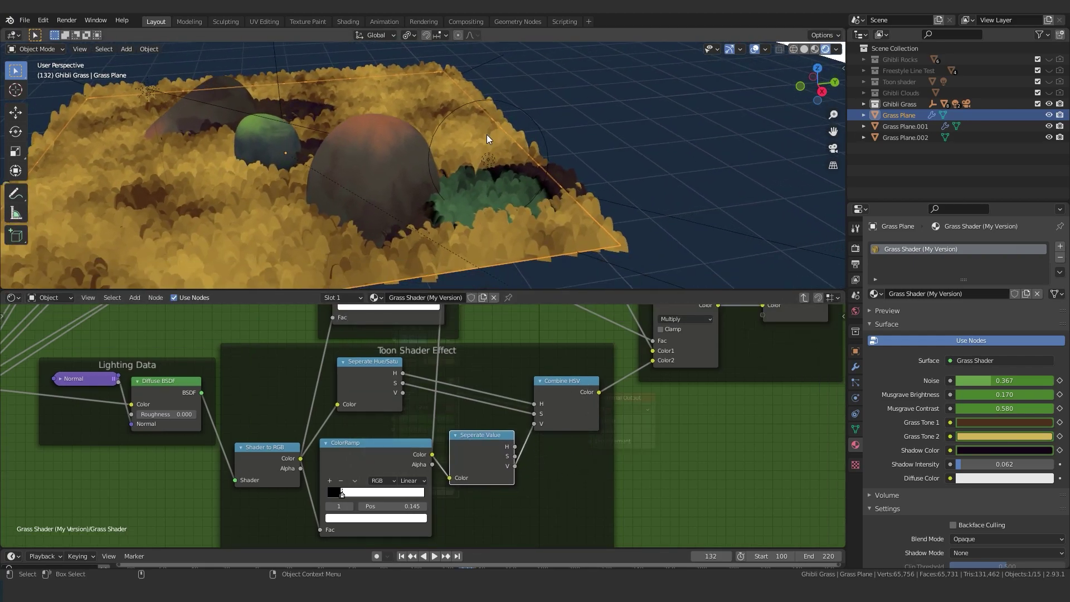
scroll(486, 135, up, 2)
middle_drag(558, 373, 523, 402)
scroll(524, 410, down, 1)
drag(525, 424, 517, 419)
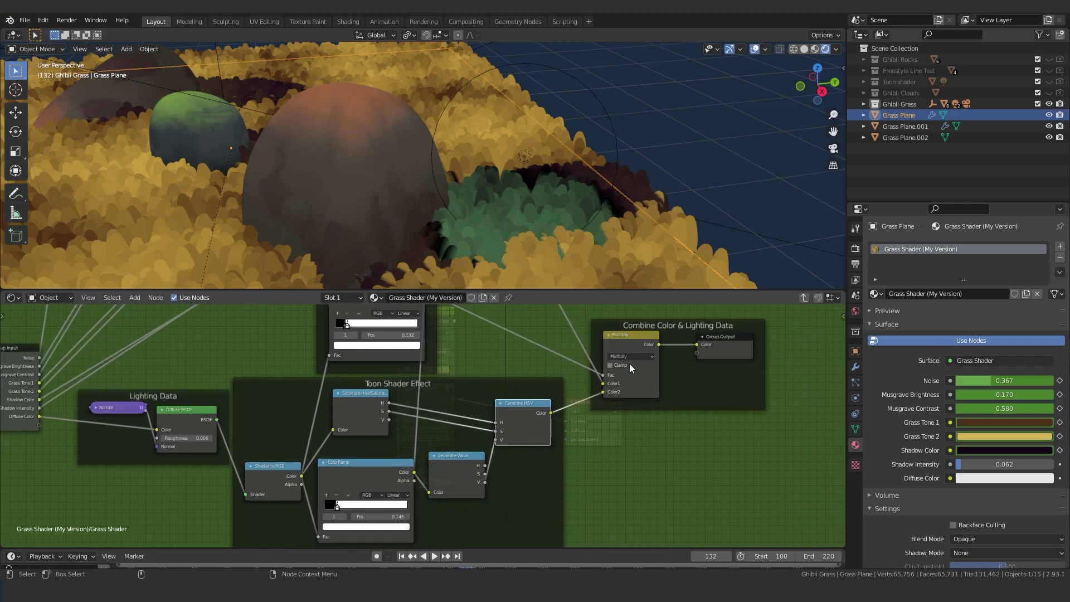
middle_drag(630, 364, 576, 459)
scroll(582, 439, down, 1)
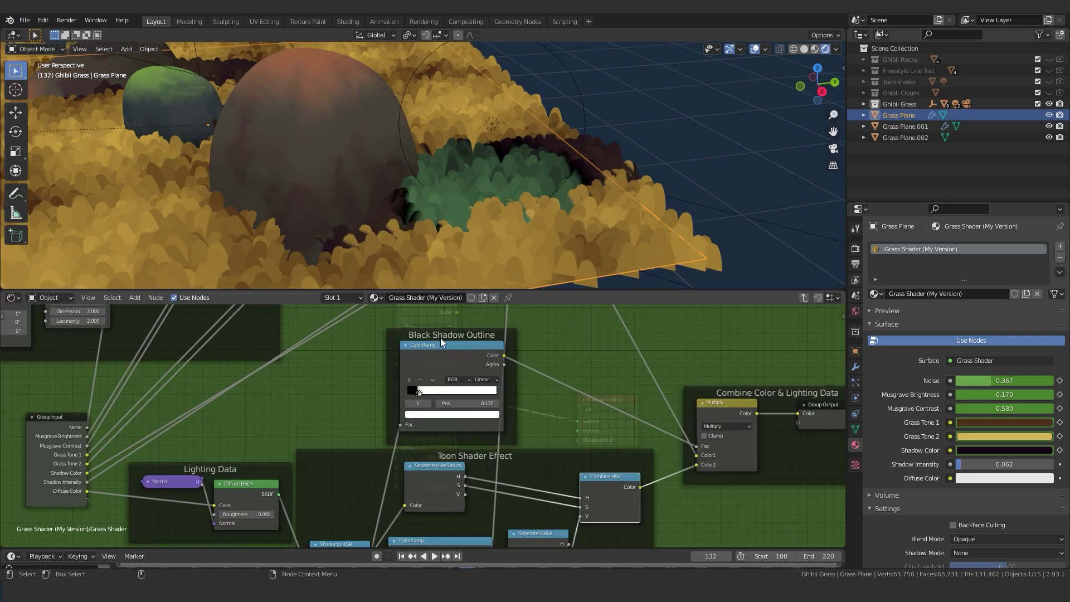
Exit the Grass Shader group to view the whole grass plane, and reopen it to examine how its frames connect
key(Tab)
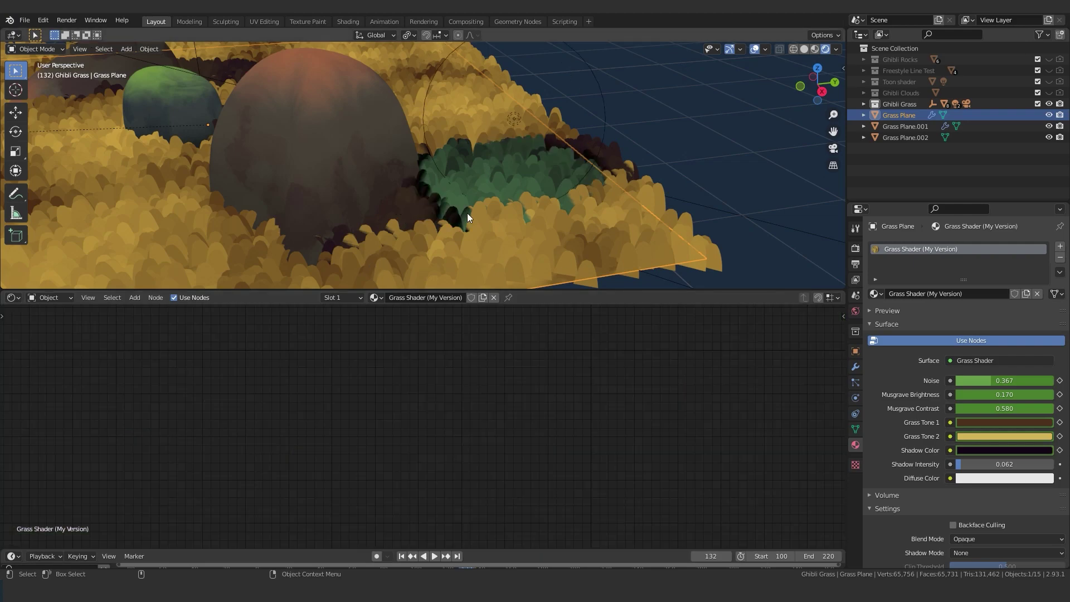
scroll(189, 233, down, 5)
shift+middle_drag(245, 229, 364, 237)
scroll(540, 190, up, 1)
key(Tab)
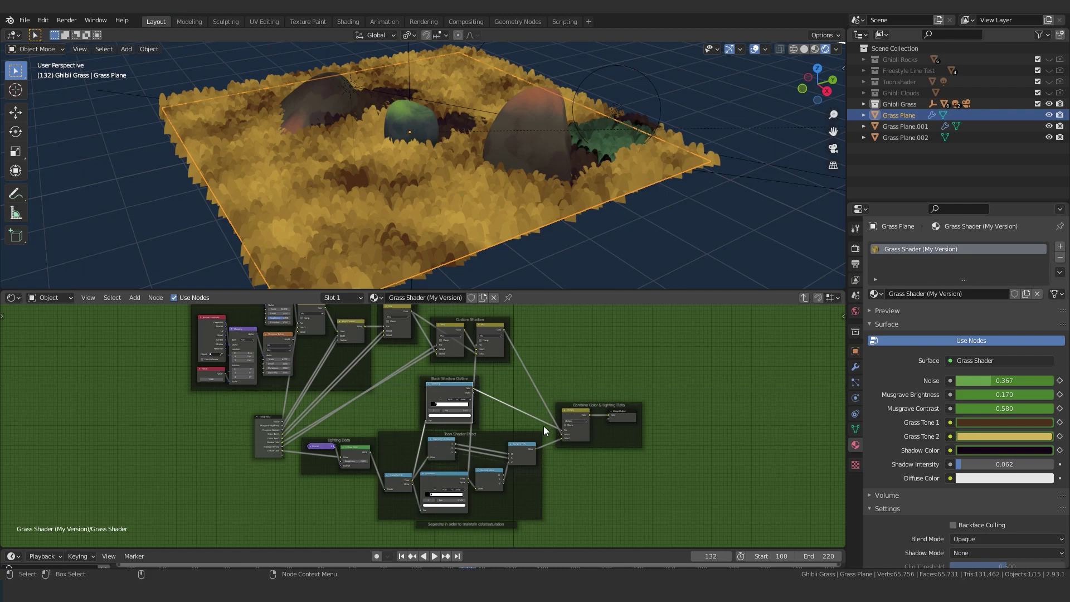
scroll(468, 385, up, 1)
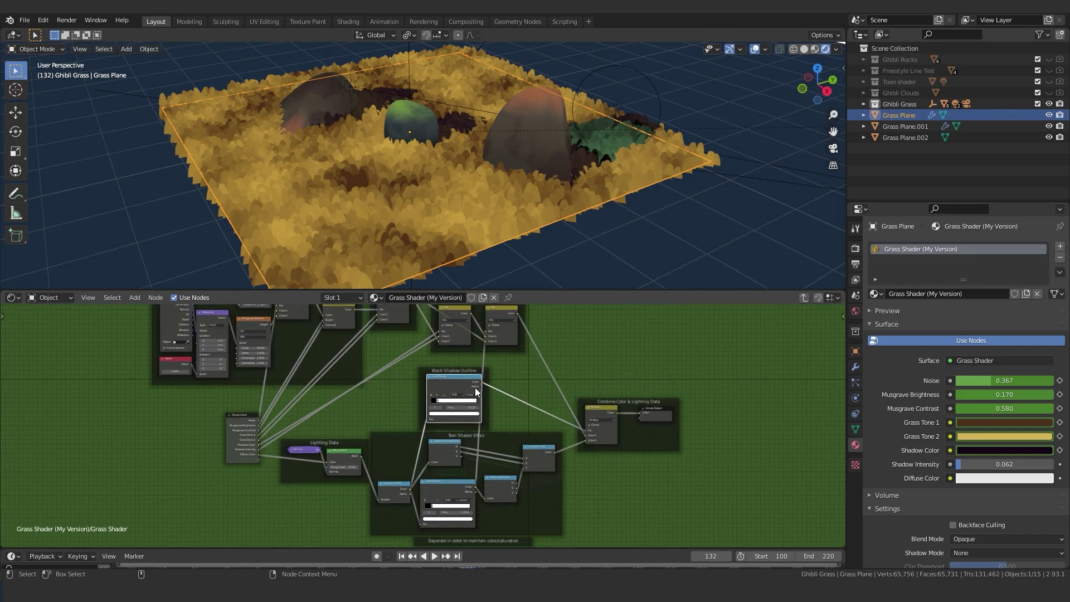
mouse_move(535, 378)
middle_down()
mouse_move(514, 426)
mouse_move(520, 388)
middle_up()
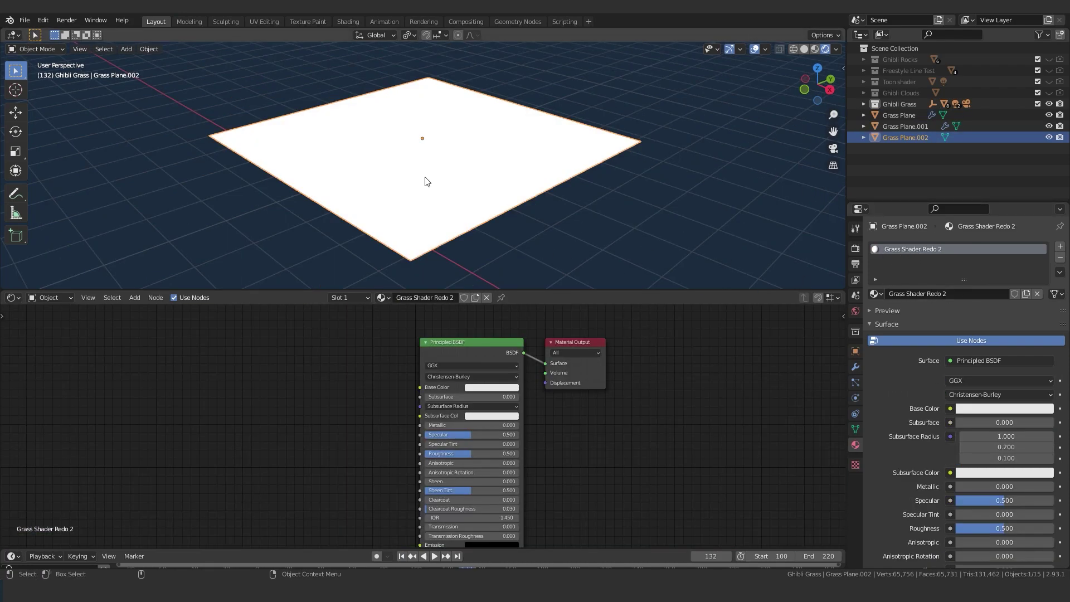
Delete the Principled BSDF node from the Grass Shader Redo 2 material, keeping the Material Output node
drag(521, 356, 565, 354)
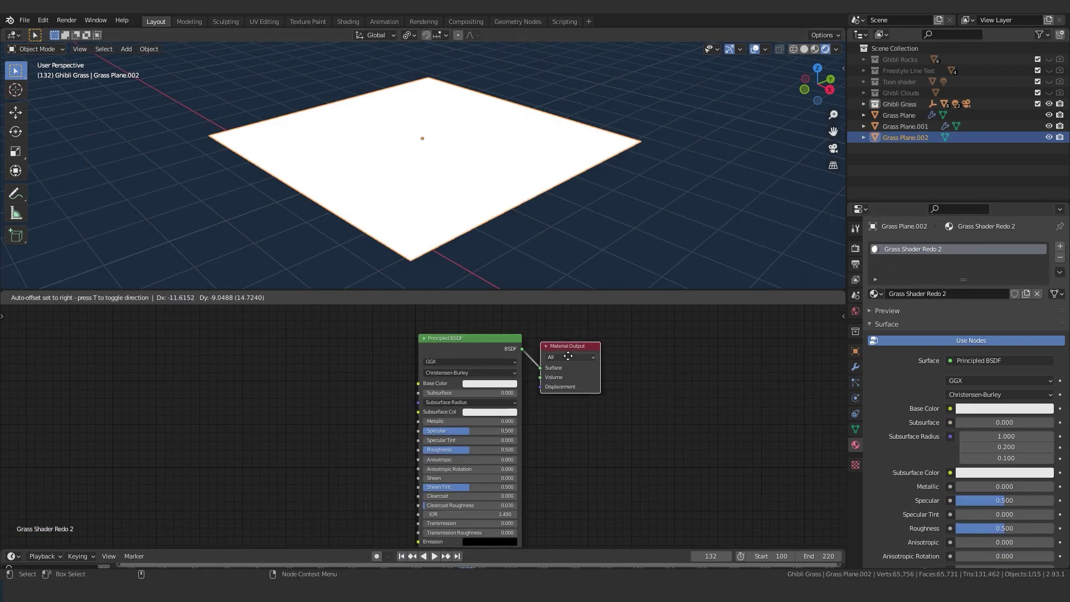
click(465, 349)
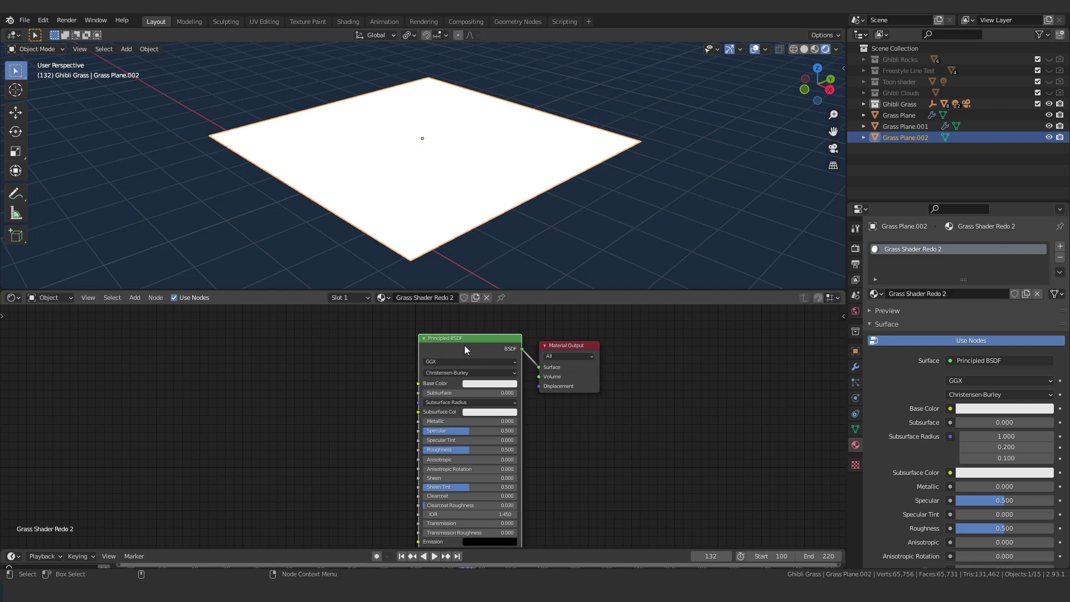
key(x)
Switch the viewport shading to Material Preview and make room in the node tree beside the Material Output node
key(z)
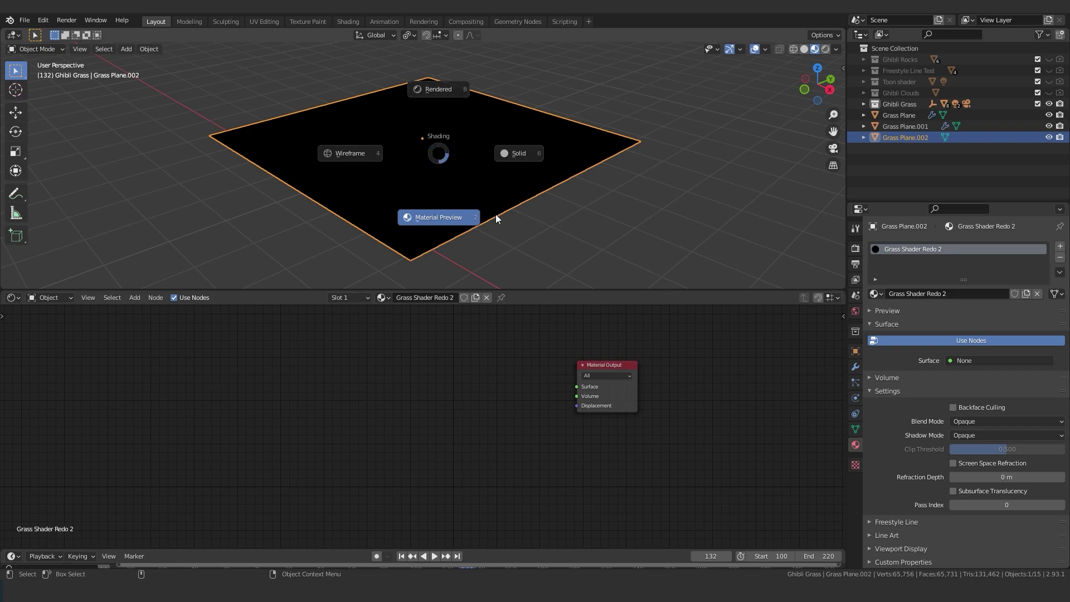
click(438, 221)
shift+middle_drag(504, 183, 492, 148)
mouse_move(529, 370)
middle_down()
mouse_move(537, 377)
mouse_move(525, 371)
middle_up()
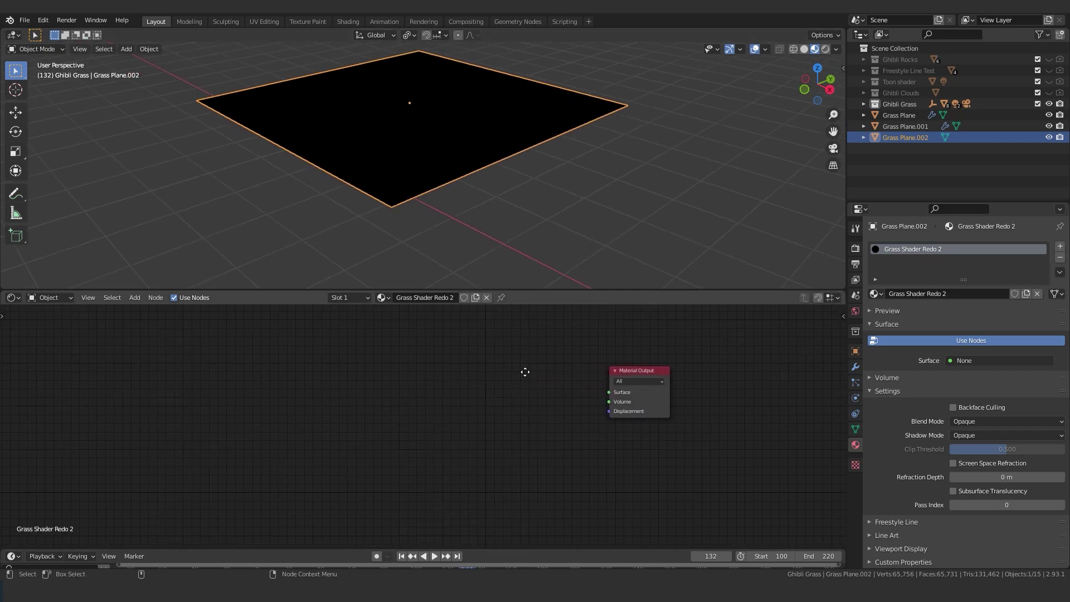
middle_drag(398, 362, 409, 372)
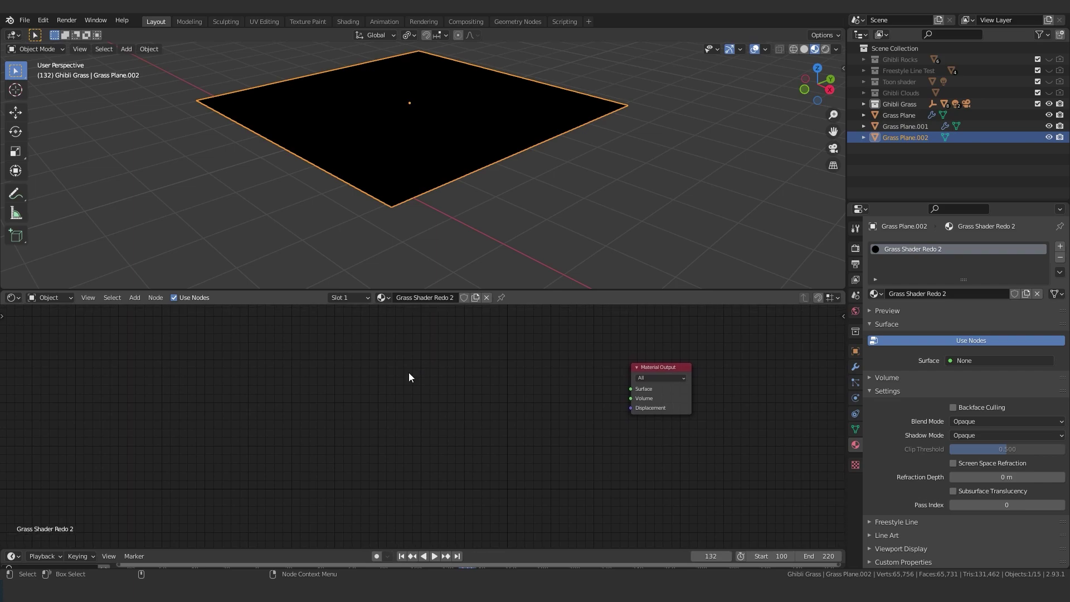
key(shift+a)
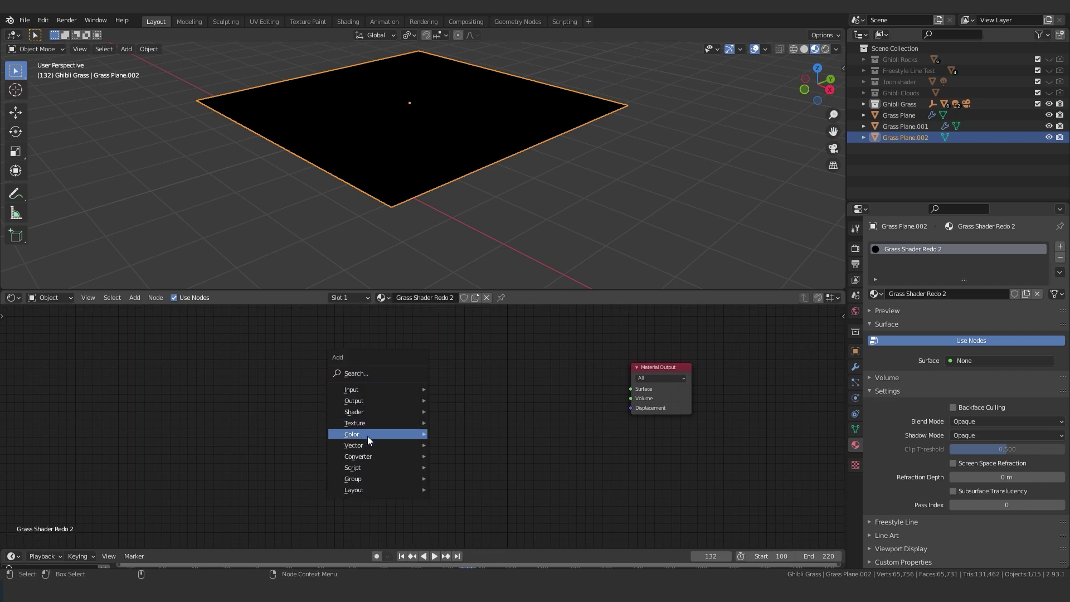
mouse_move(371, 423)
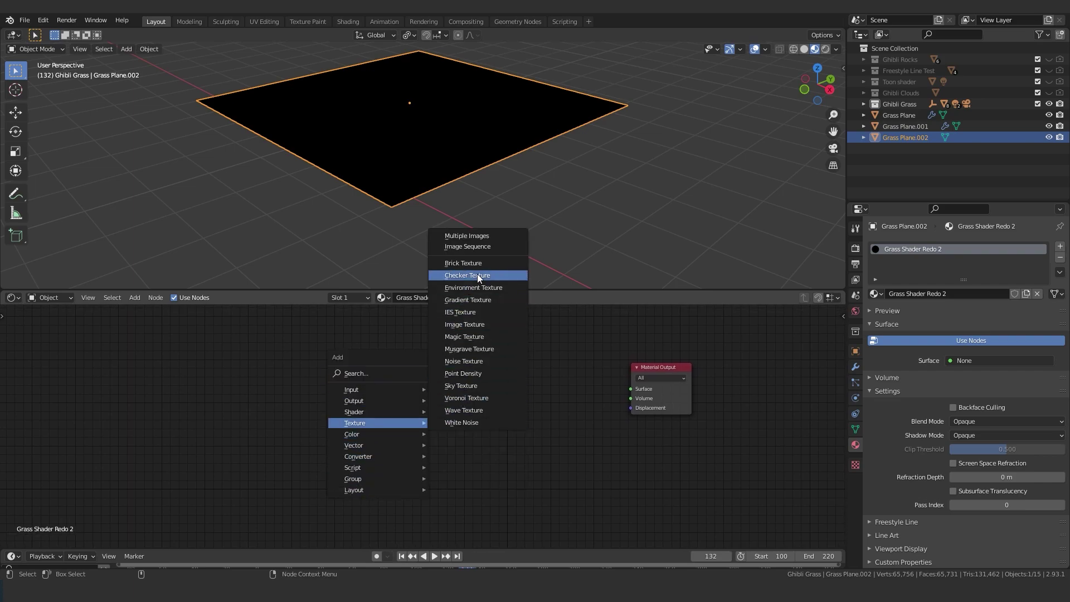
key(Escape)
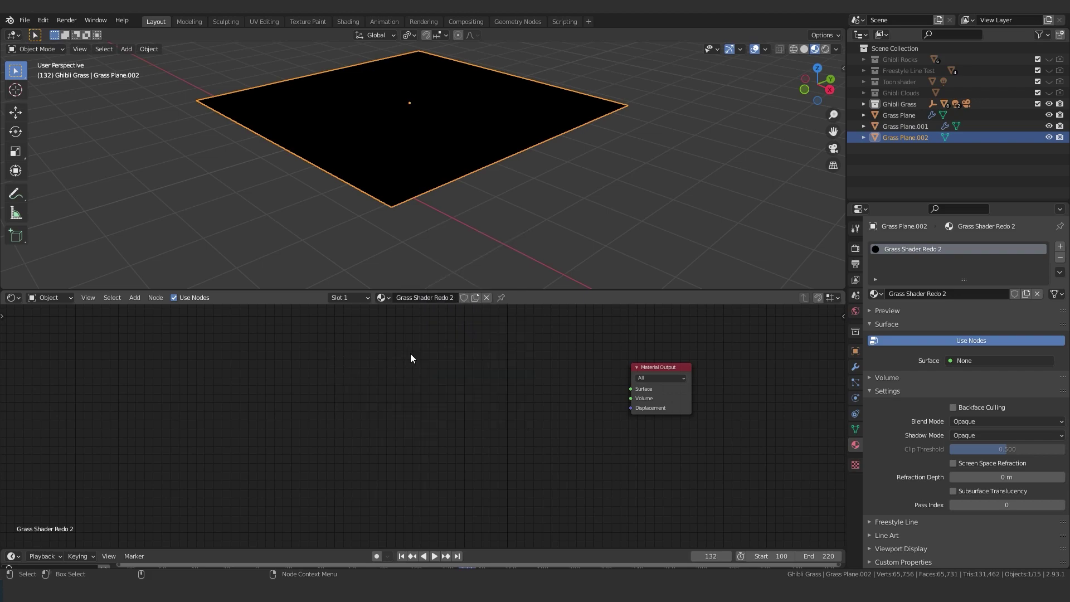
Add a Musgrave Texture node to the Grass Shader Redo 2 material and place it before the Material Output node
key(shift+a)
click(392, 301)
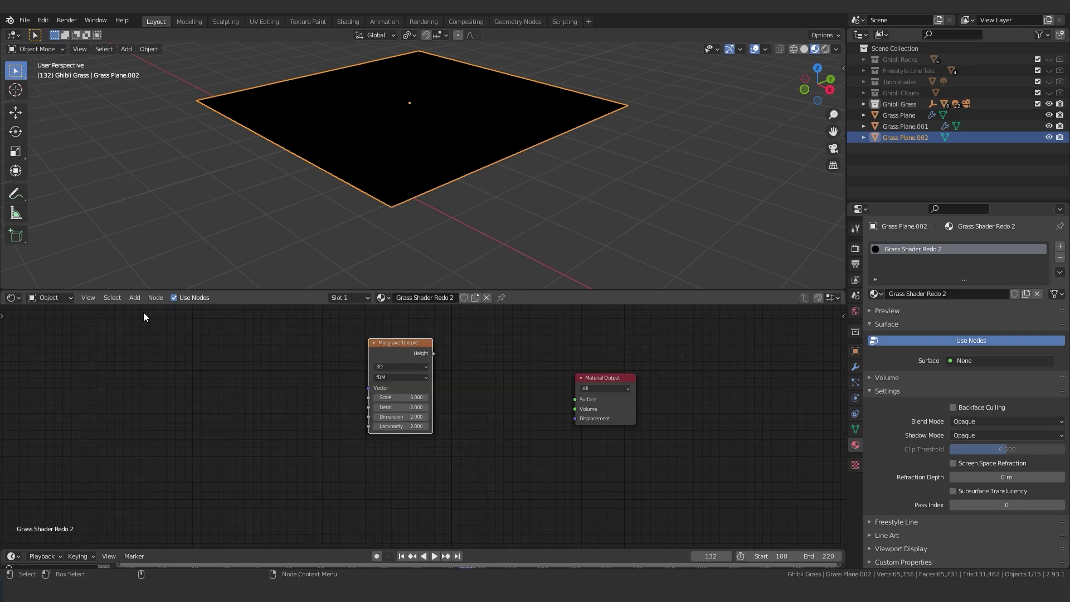
click(134, 297)
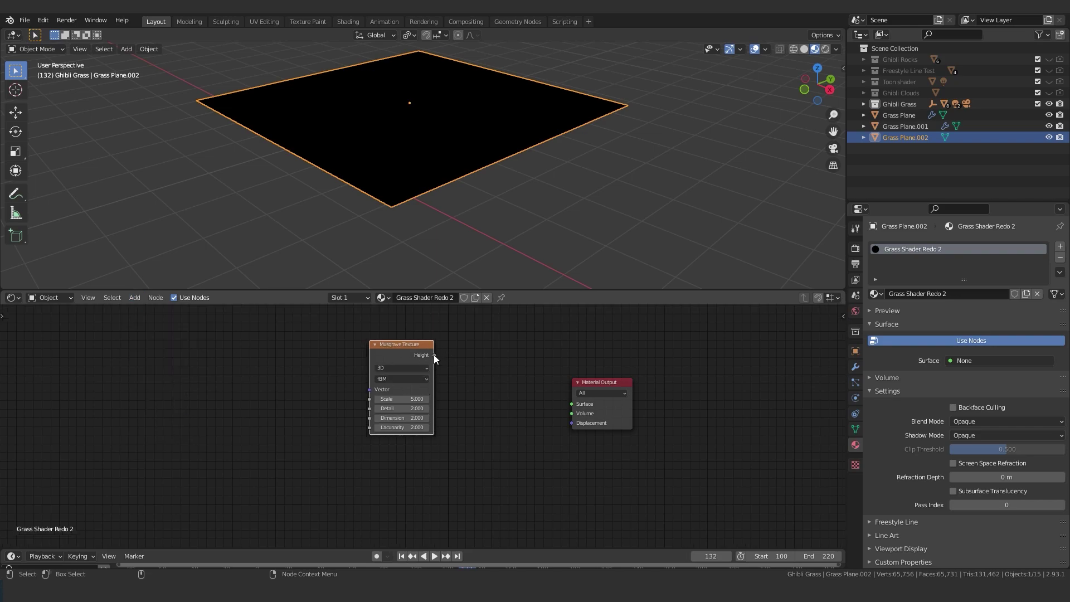
mouse_move(433, 355)
mouse_down()
mouse_move(571, 403)
mouse_move(423, 361)
mouse_up()
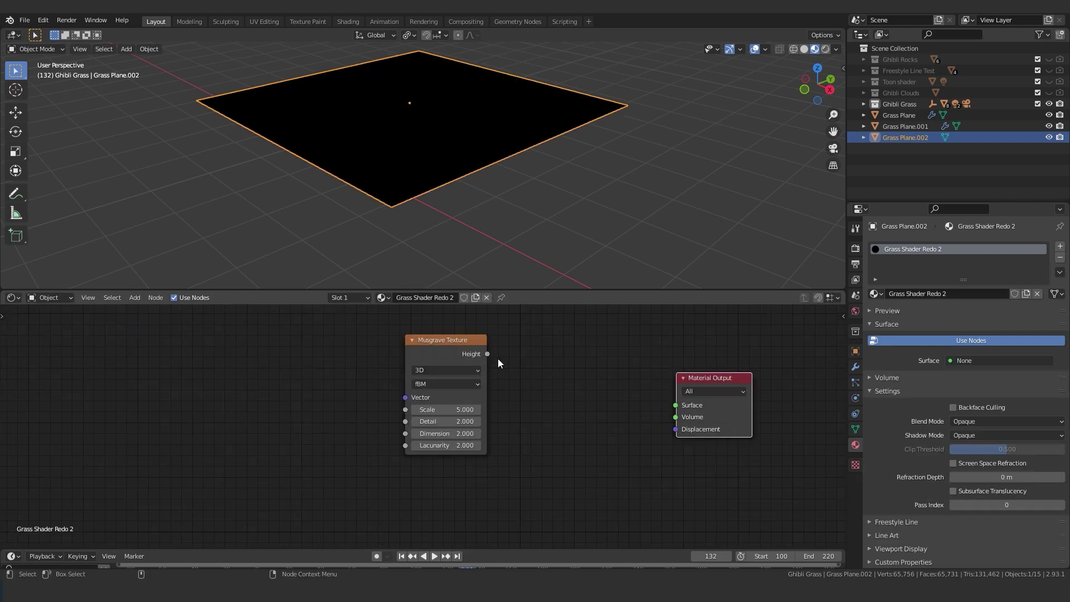
Preview the Musgrave Texture on the plane through a Viewer node and shift the Viewer just above the Material Output
ctrl+shift+click(446, 353)
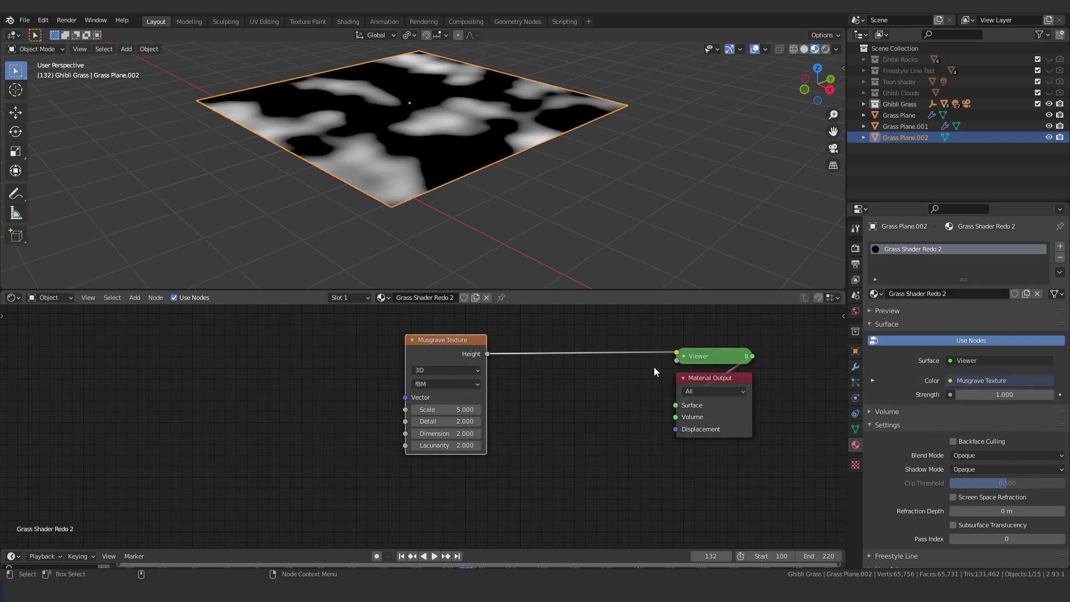
mouse_move(717, 365)
mouse_down()
mouse_move(694, 353)
mouse_move(702, 361)
mouse_up()
scroll(506, 182, up, 5)
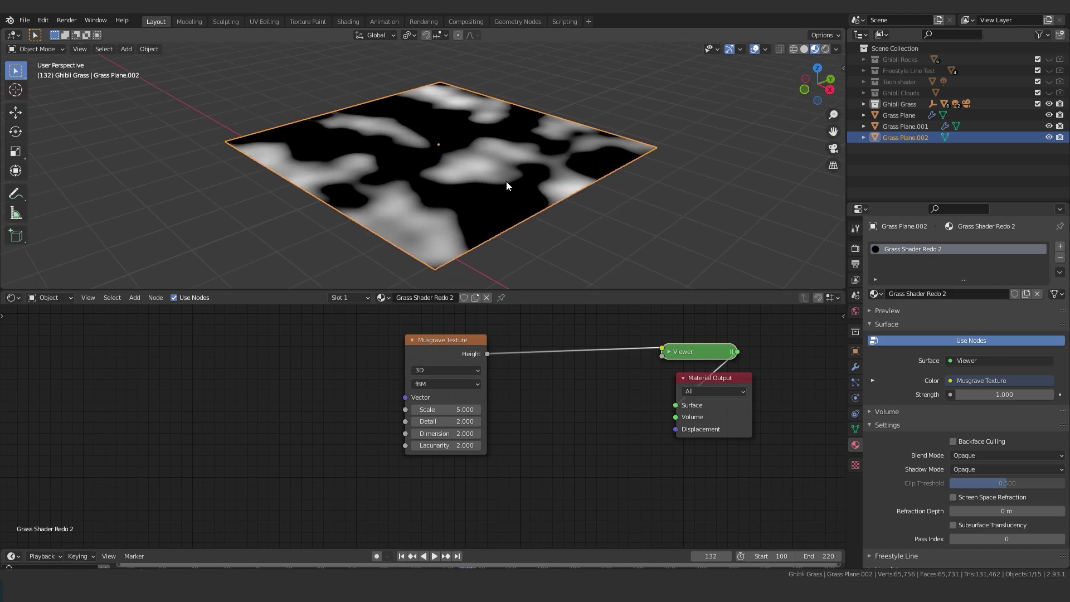
scroll(476, 163, down, 3)
Nudge the Musgrave Texture node and add a Mapping node in front of it
middle_drag(429, 375, 456, 388)
drag(452, 408, 449, 402)
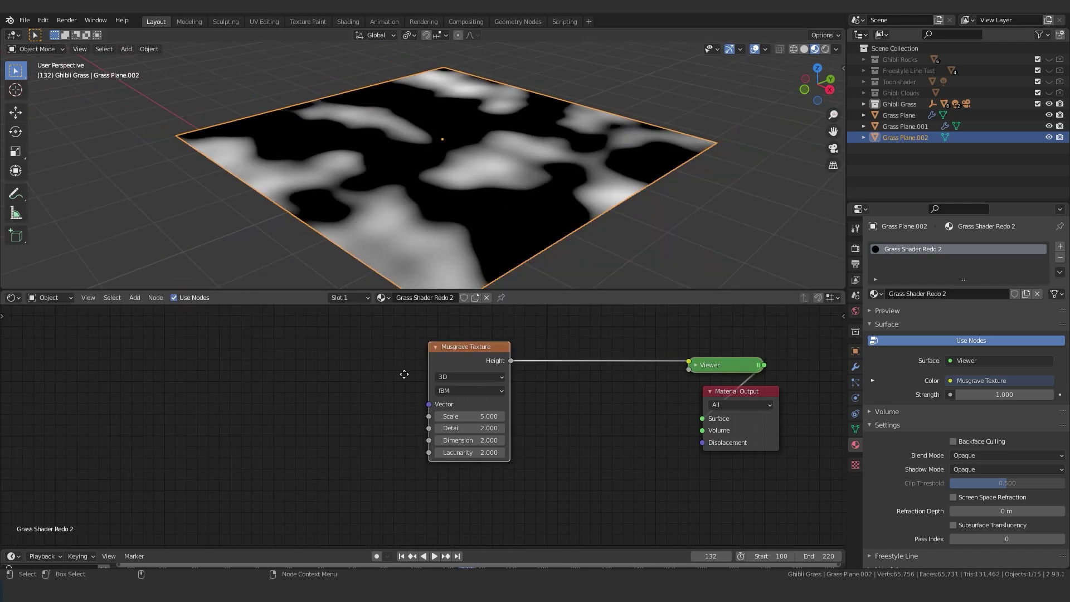
middle_drag(404, 374, 492, 366)
click(432, 381)
key(shift+a)
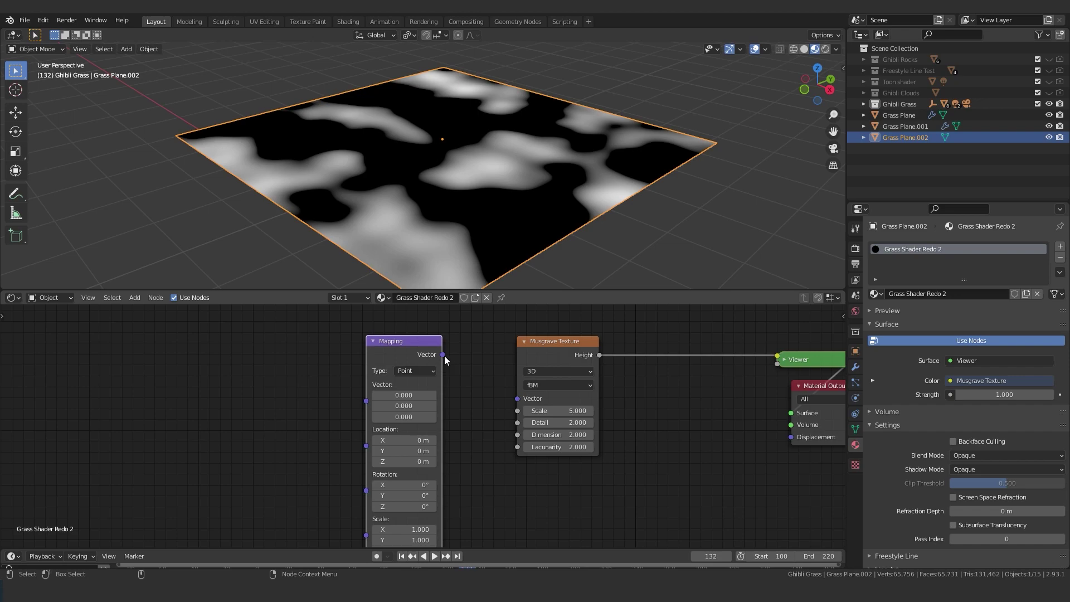
Link the Mapping node's Vector into the Musgrave Texture and add a Texture Coordinate node with its Generated output feeding the Mapping Vector
drag(443, 355, 517, 401)
key(Home)
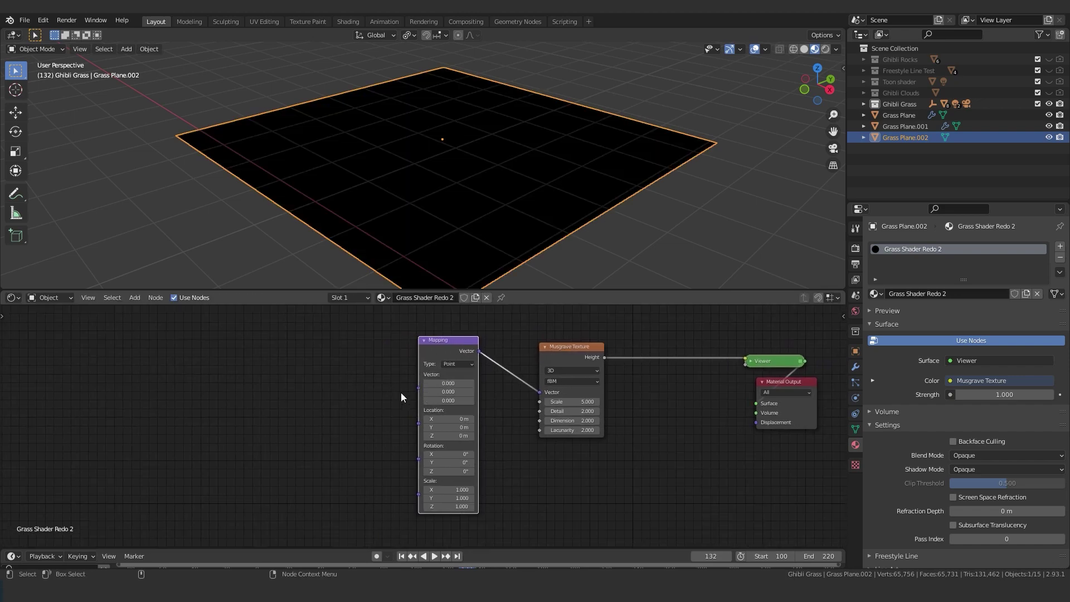
key(shift+a)
click(342, 384)
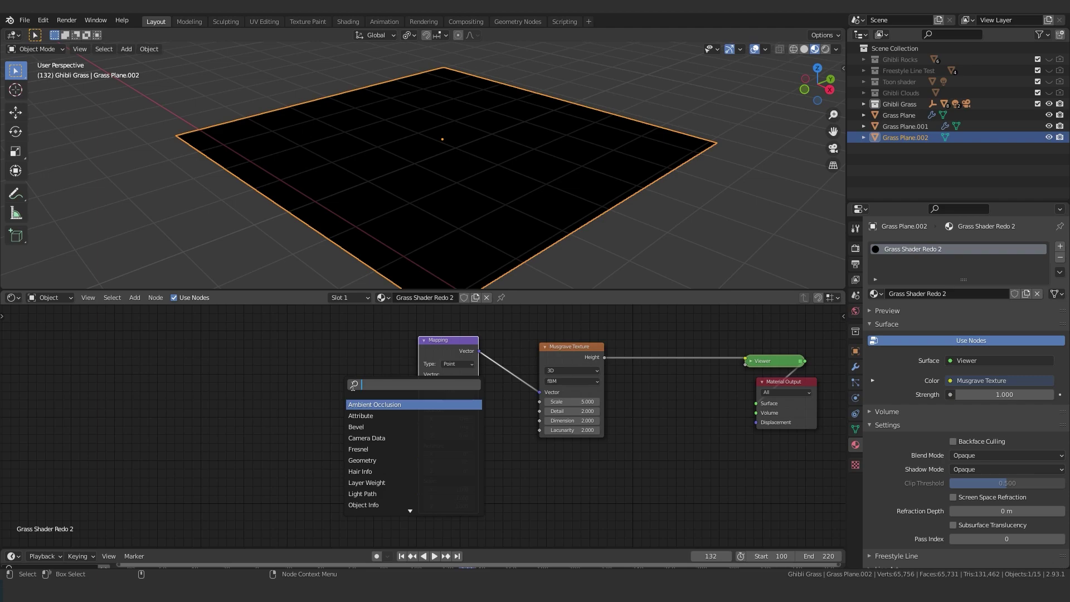
text(tex)
key(Return)
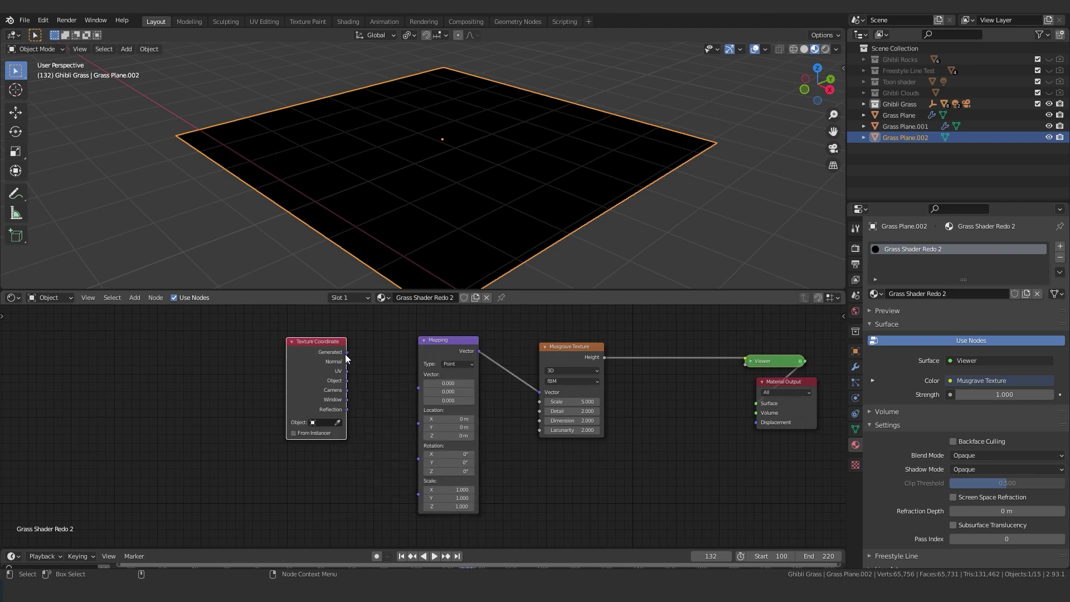
drag(347, 351, 418, 387)
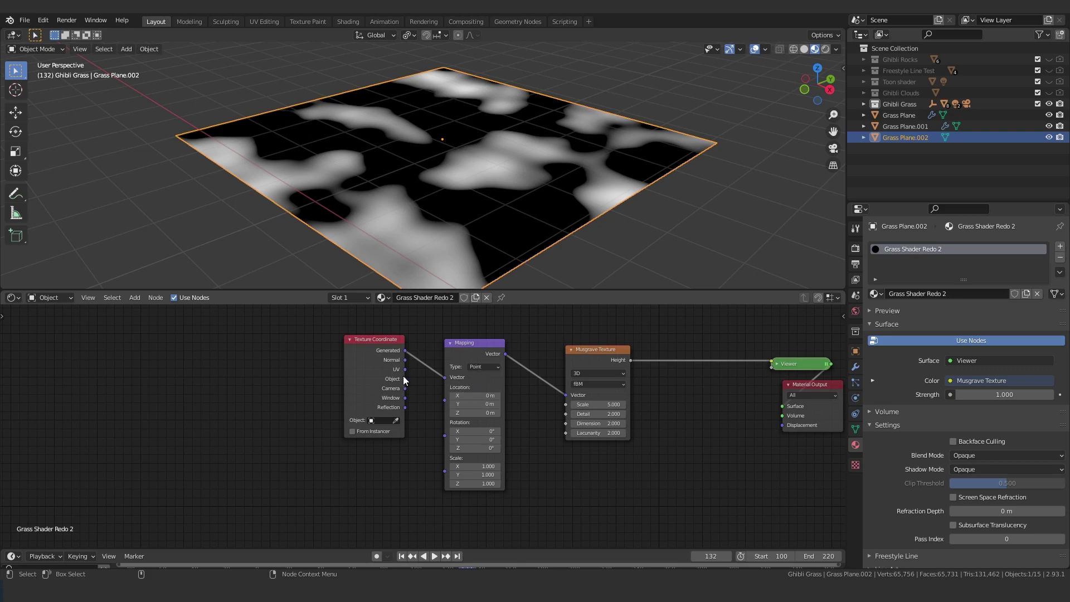
Add an Object Info node above the Texture Coordinate node and link its Location to the Mapping node's Location
key(shift+a)
click(398, 341)
text(obj)
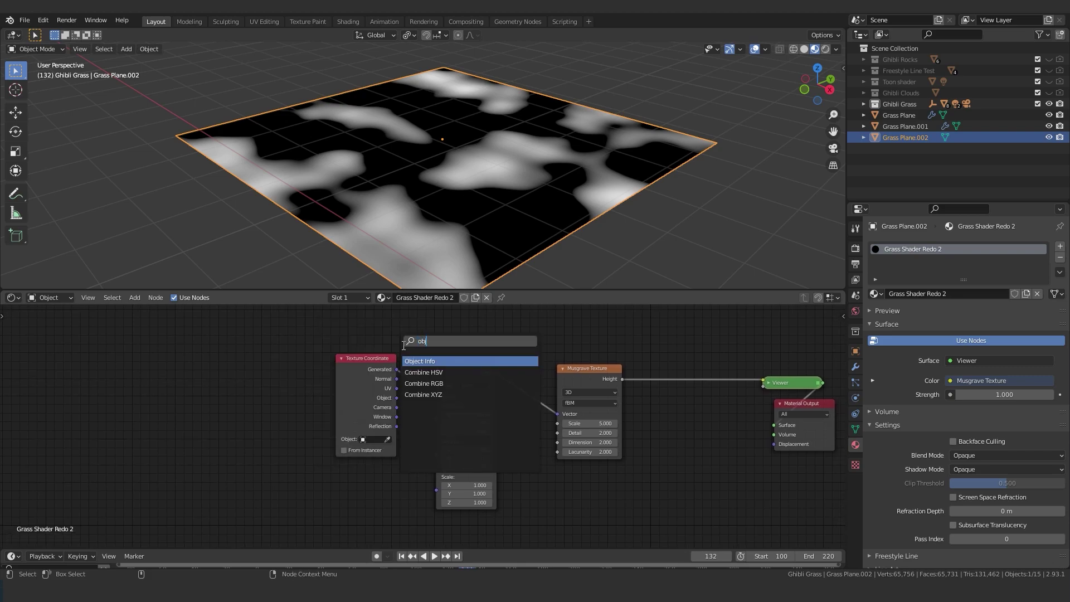
key(Return)
click(415, 317)
drag(415, 317, 438, 419)
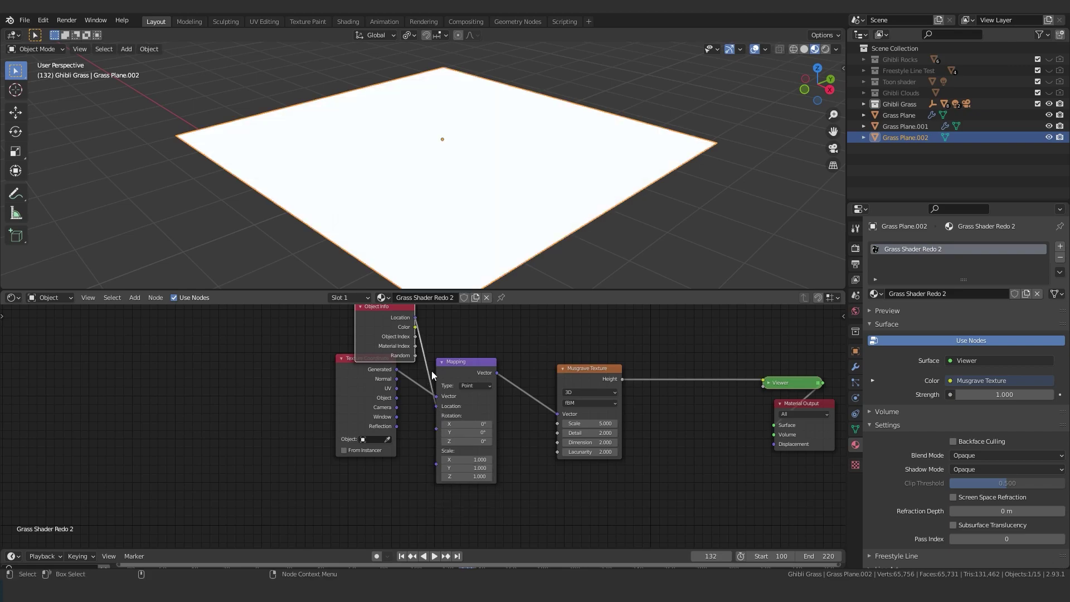
scroll(445, 369, down, 2)
middle_drag(470, 345, 471, 372)
key(g)
click(454, 353)
Try sliding the plane horizontally with Z locked to test the location-driven texture, and delete the Object Info node
key(g)
key(shift+z)
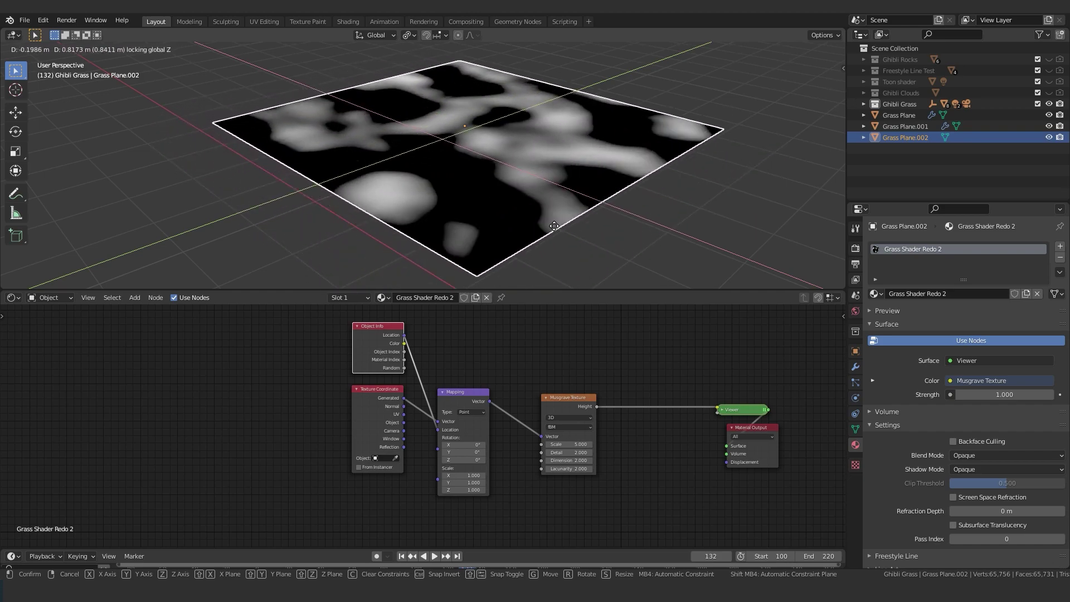
click(557, 203)
key(x)
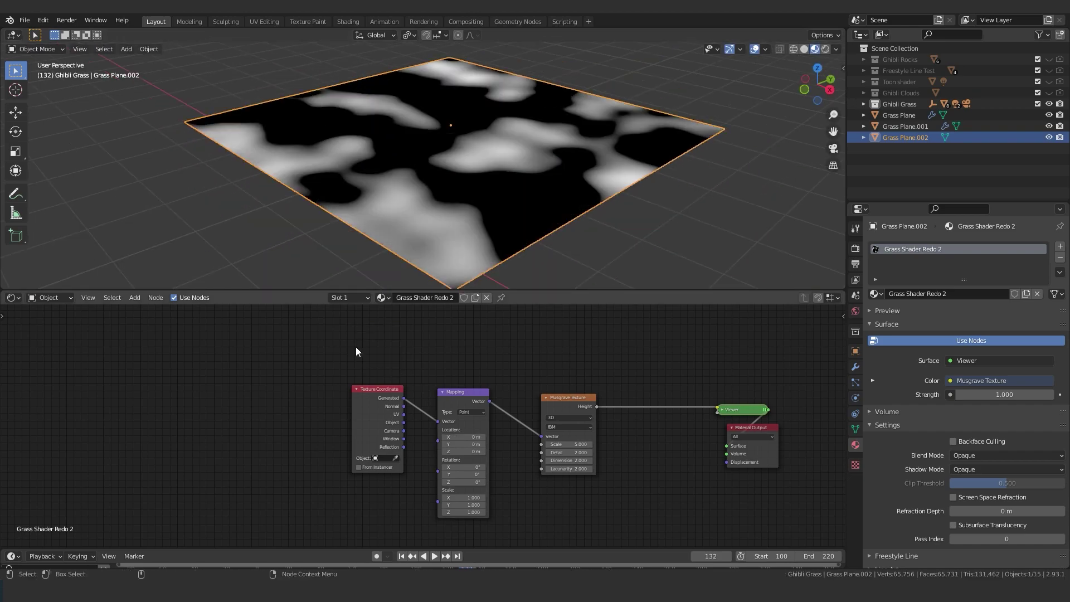
Try an X scale of 1.3 on the Mapping node and undo it
scroll(501, 356, up, 5)
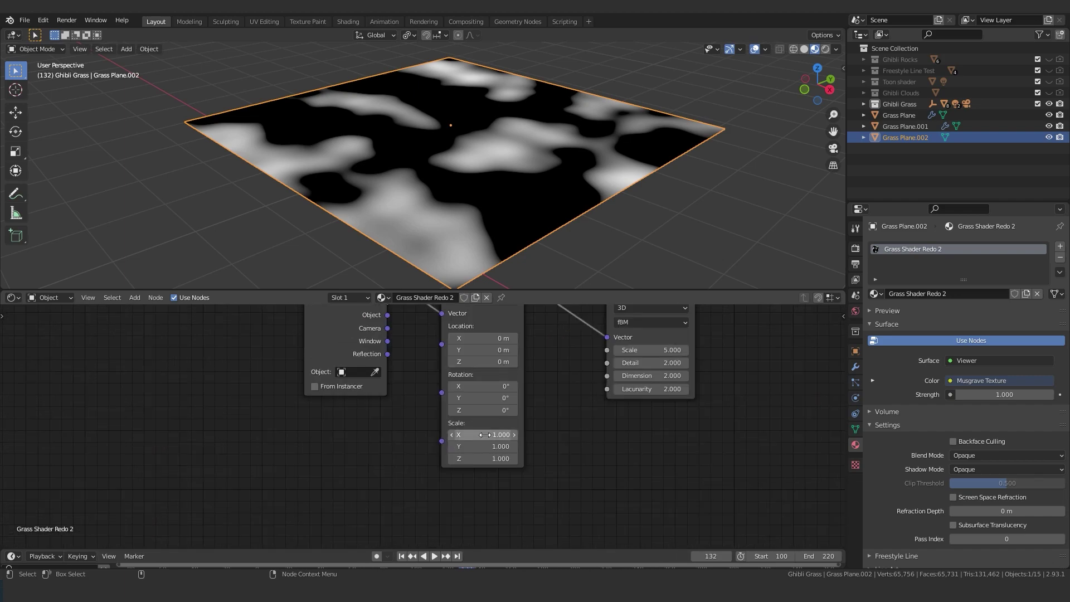
drag(485, 434, 506, 435)
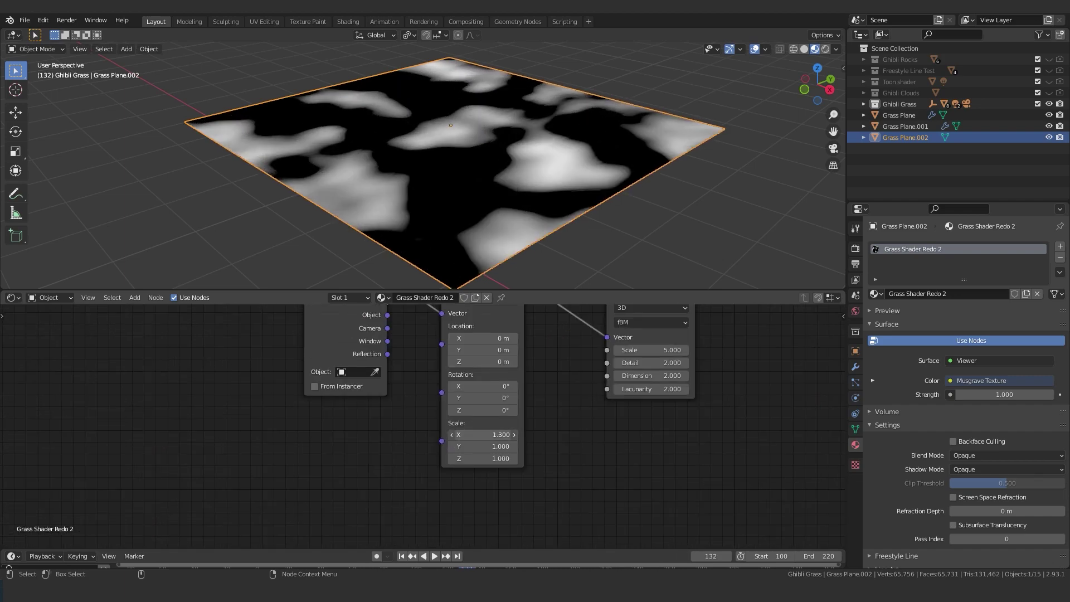
key(ctrl+z)
Add a Value node set to 1 and link it to the Mapping node's Scale input
key(shift+a)
click(327, 444)
text(val)
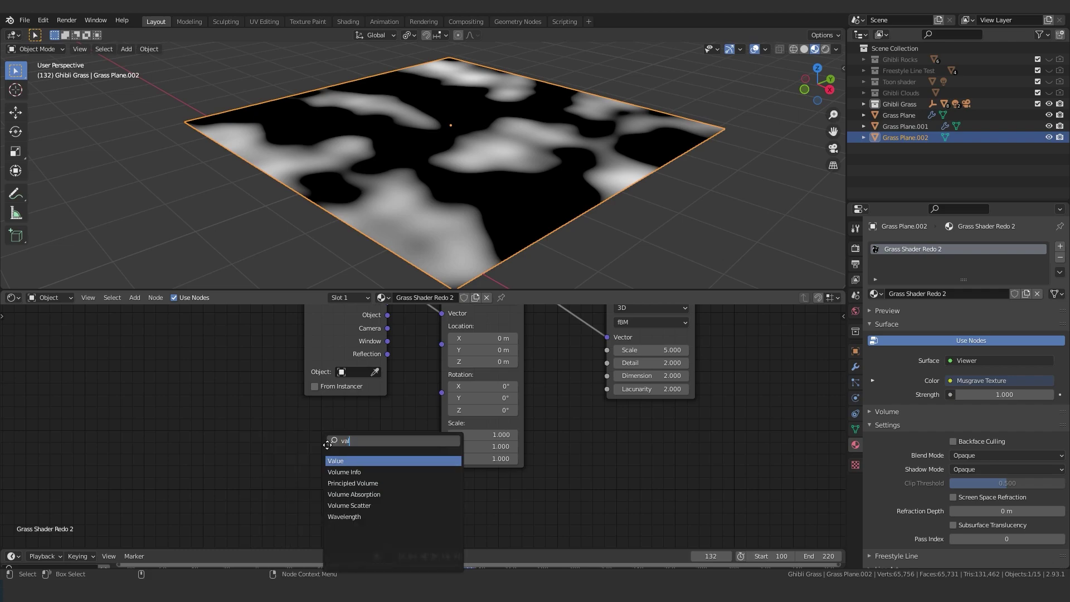
key(Return)
drag(377, 441, 441, 440)
text(1)
key(Return)
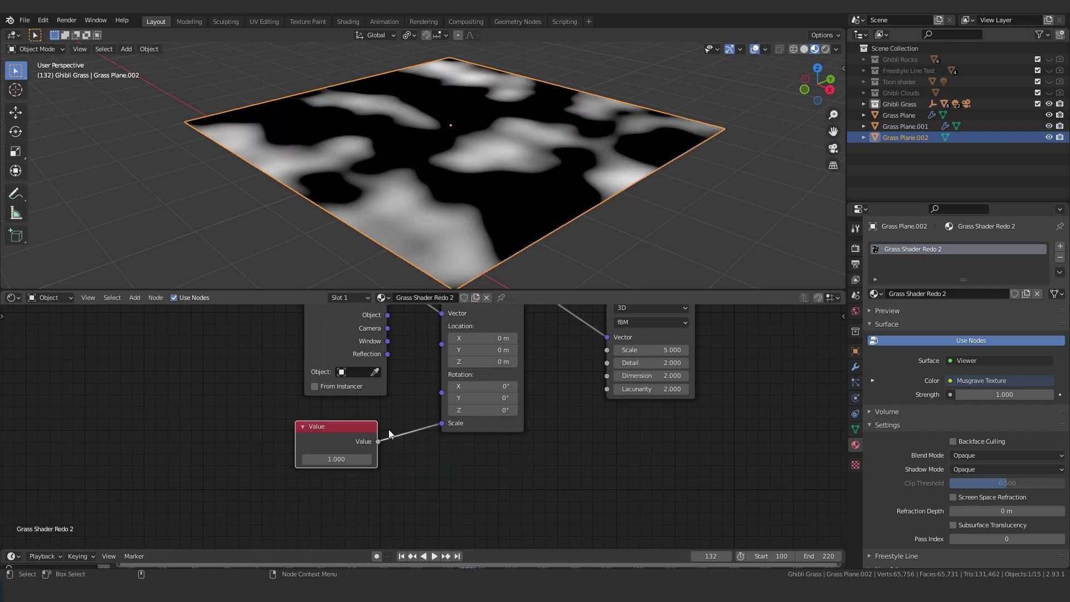
Compare the Musgrave Texture's 1D and 2D dimension options and return it to 3D
key(Home)
click(433, 366)
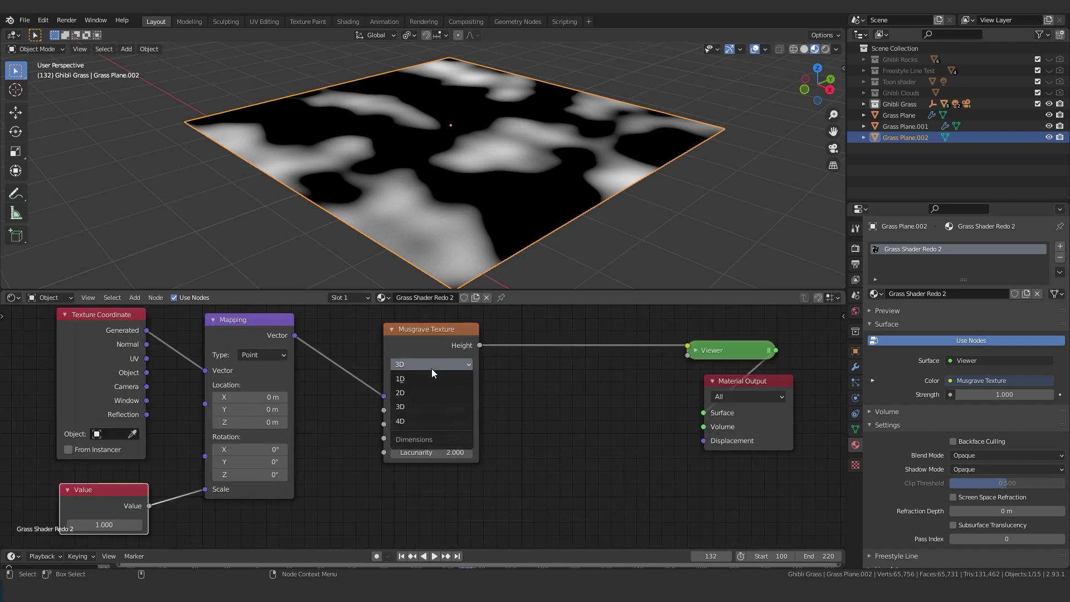
click(422, 406)
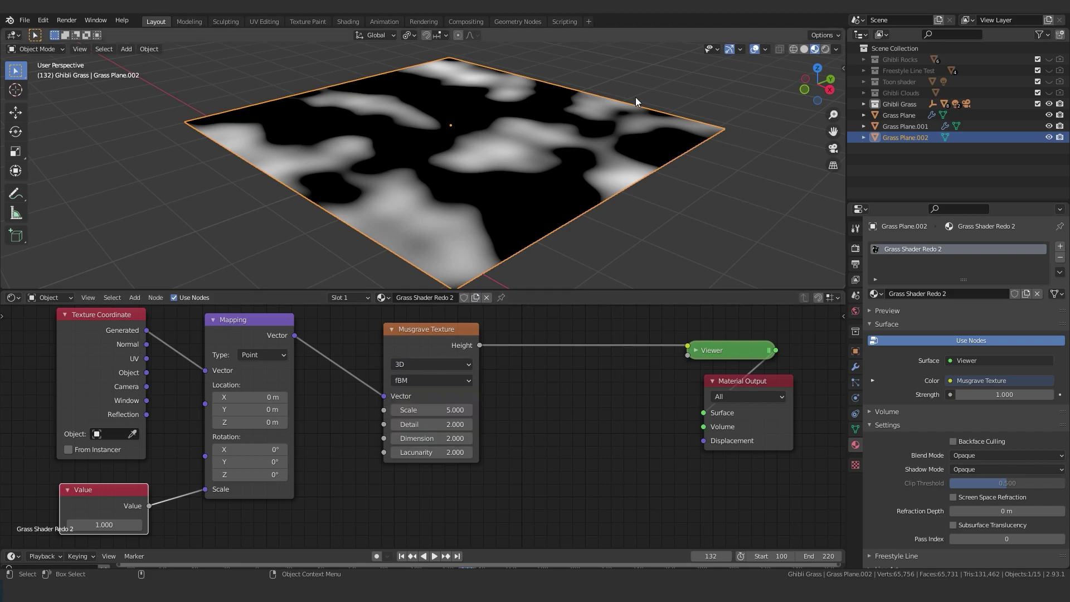
click(426, 362)
click(409, 382)
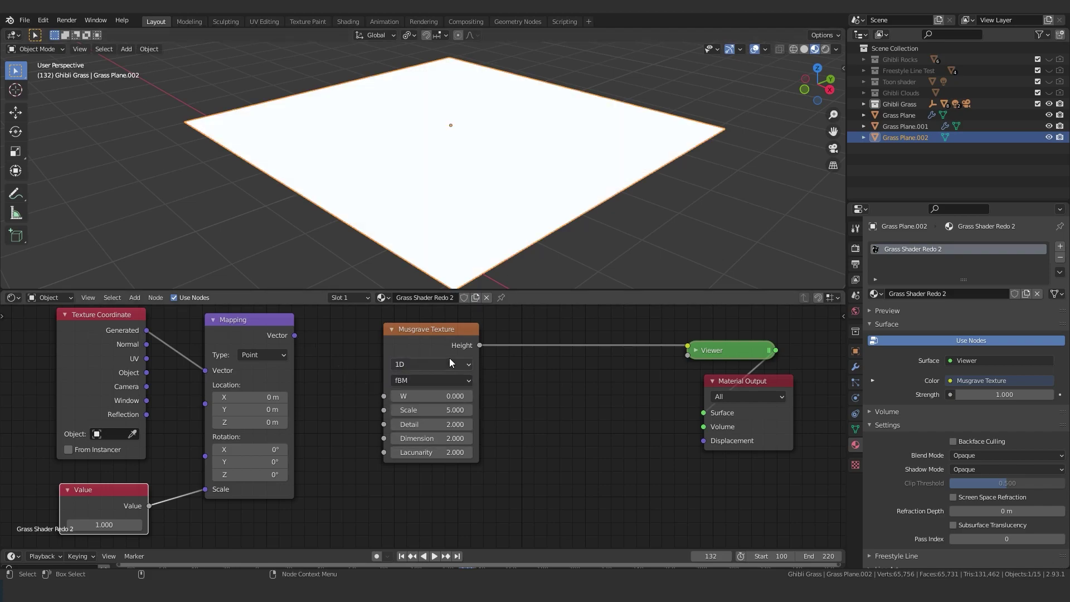
click(449, 362)
click(429, 357)
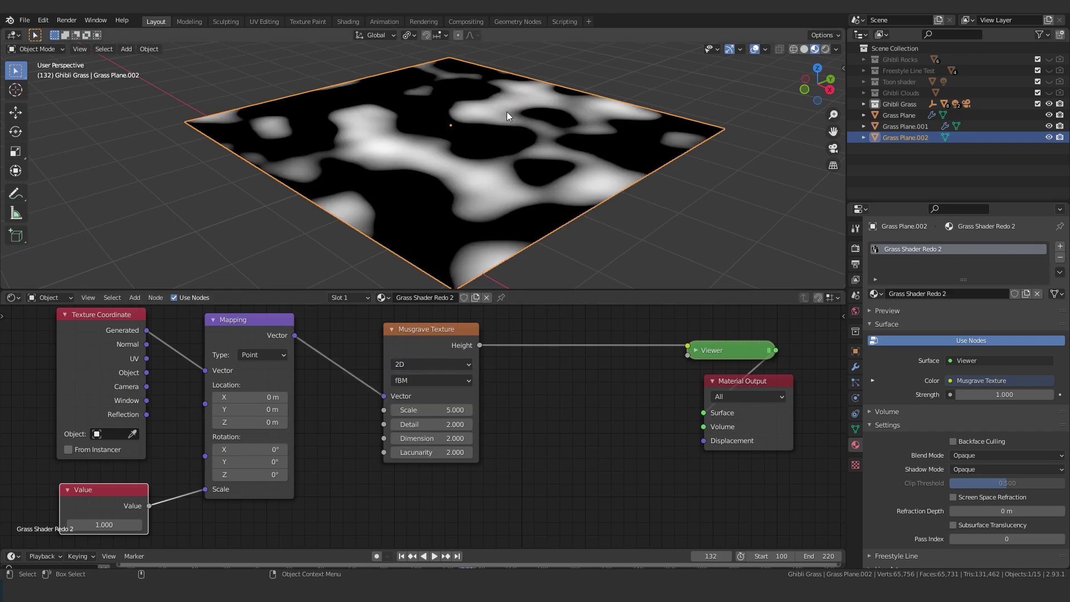
click(420, 359)
click(415, 404)
Compare the Multifractal, Ridged Multifractal and Hybrid Multifractal types on the Musgrave Texture and return it to fBM
click(417, 380)
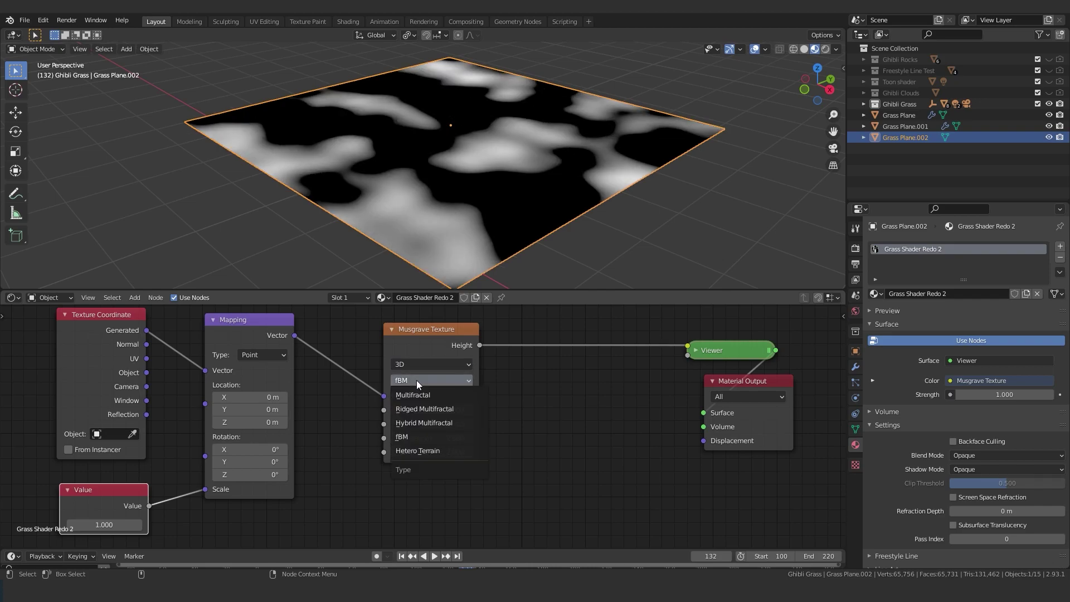
click(422, 396)
click(417, 380)
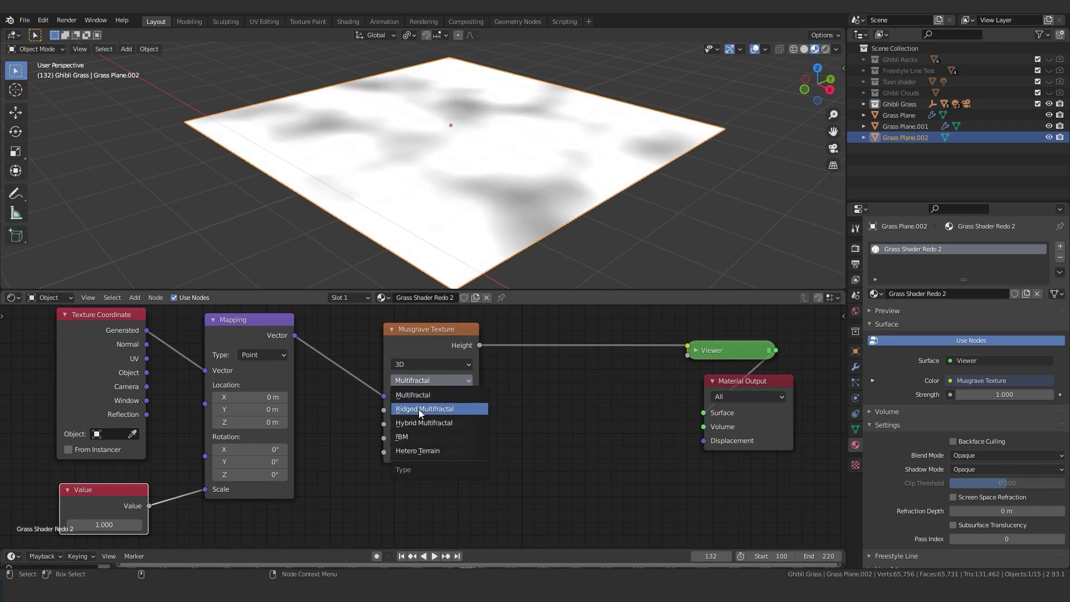
click(419, 409)
click(414, 379)
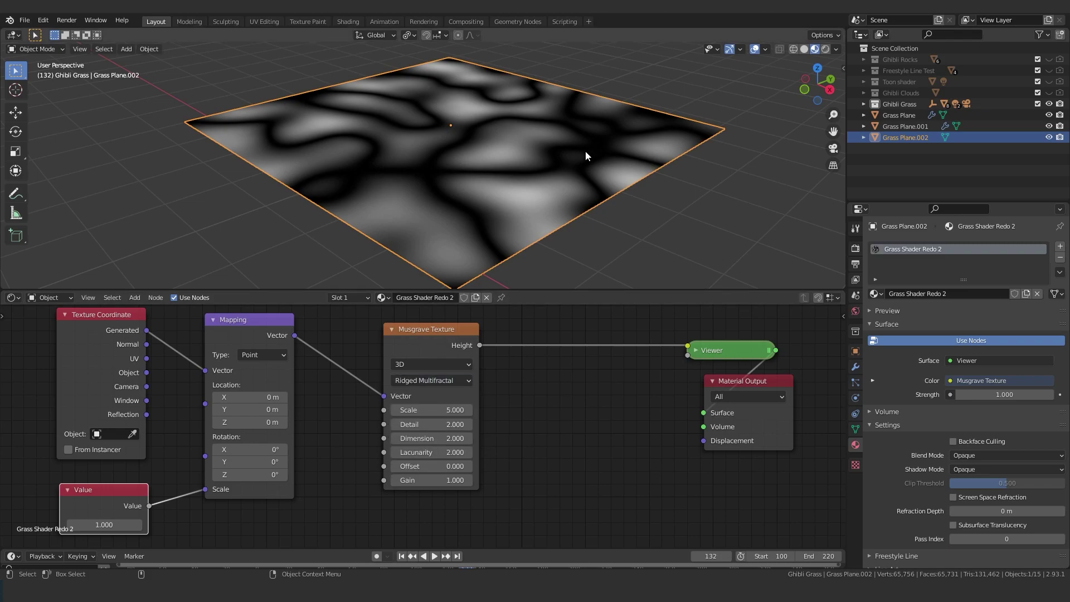
click(428, 381)
click(428, 422)
click(432, 382)
click(438, 436)
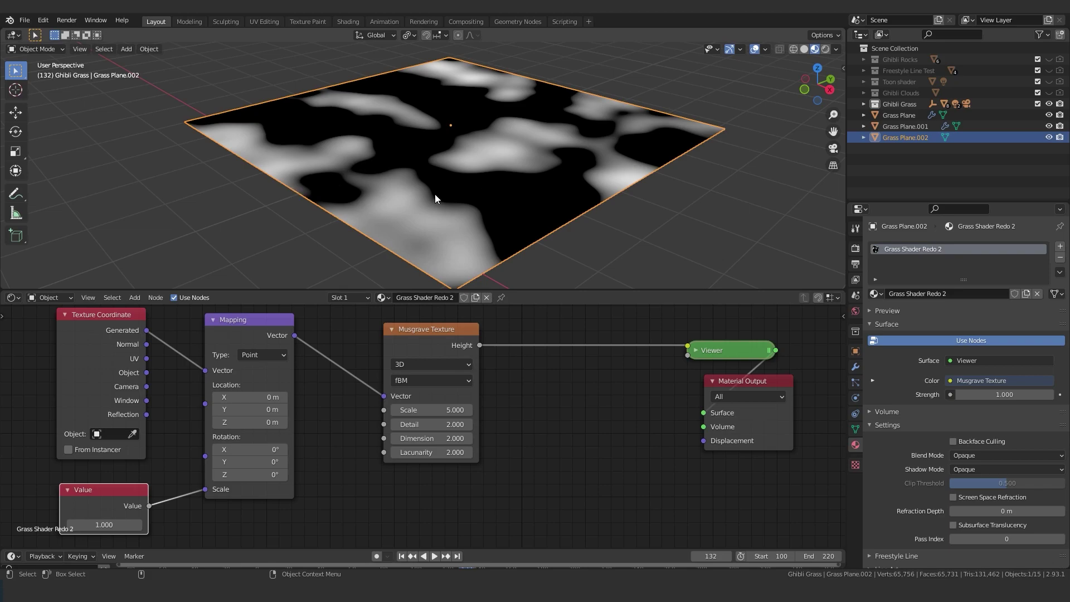
Try a Musgrave Texture scale of 8.2 and a different Value node setting, undo the Value change and reset the scale to 5
scroll(435, 199, down, 3)
mouse_move(430, 409)
mouse_down()
mouse_move(415, 409)
mouse_move(448, 409)
mouse_up()
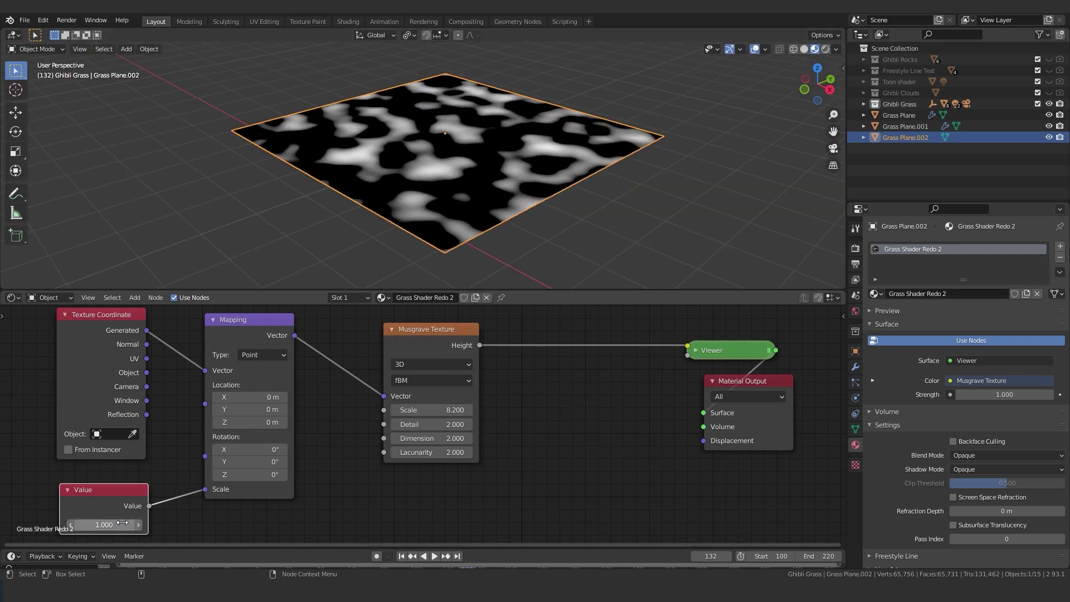
drag(122, 523, 145, 523)
key(ctrl+z)
drag(430, 410, 432, 410)
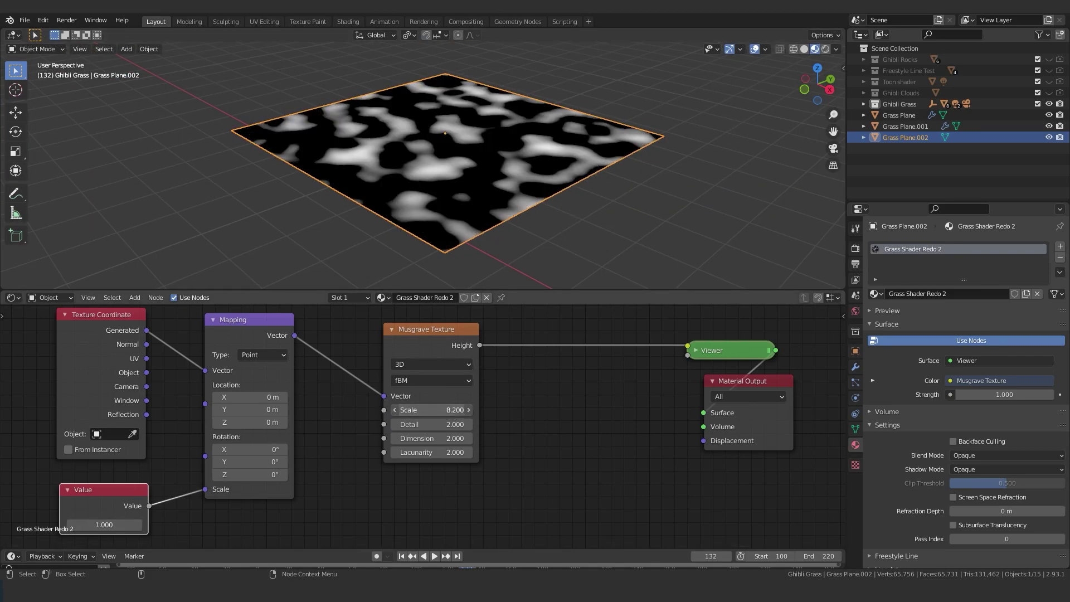
double_click(452, 412)
text(5)
key(Return)
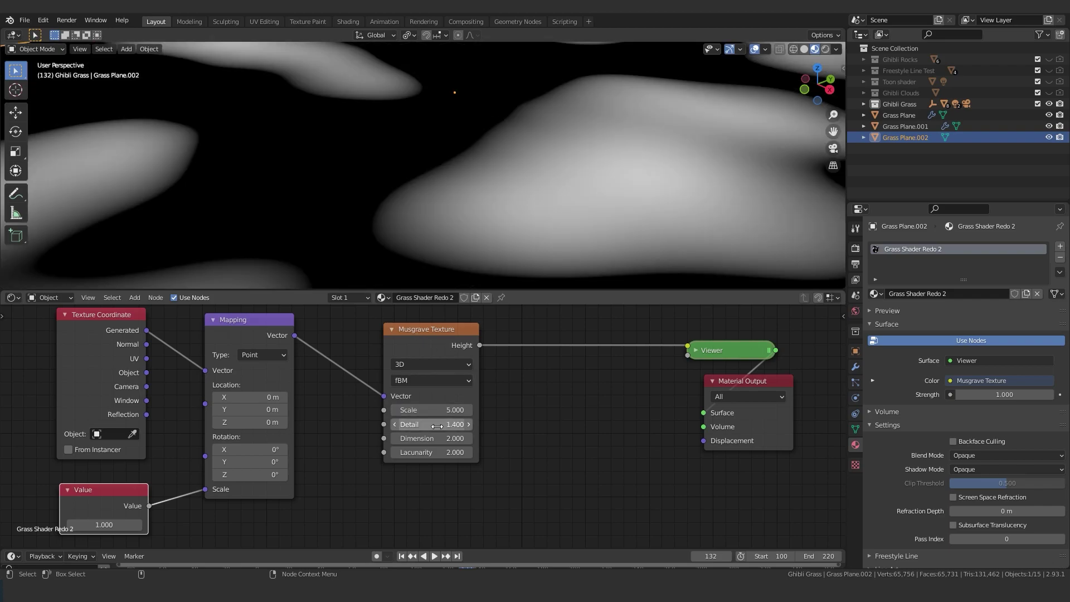
Test higher and lower Detail levels on the Musgrave Texture and set Detail to 1
mouse_move(443, 425)
mouse_down()
mouse_move(420, 423)
mouse_move(457, 424)
mouse_up()
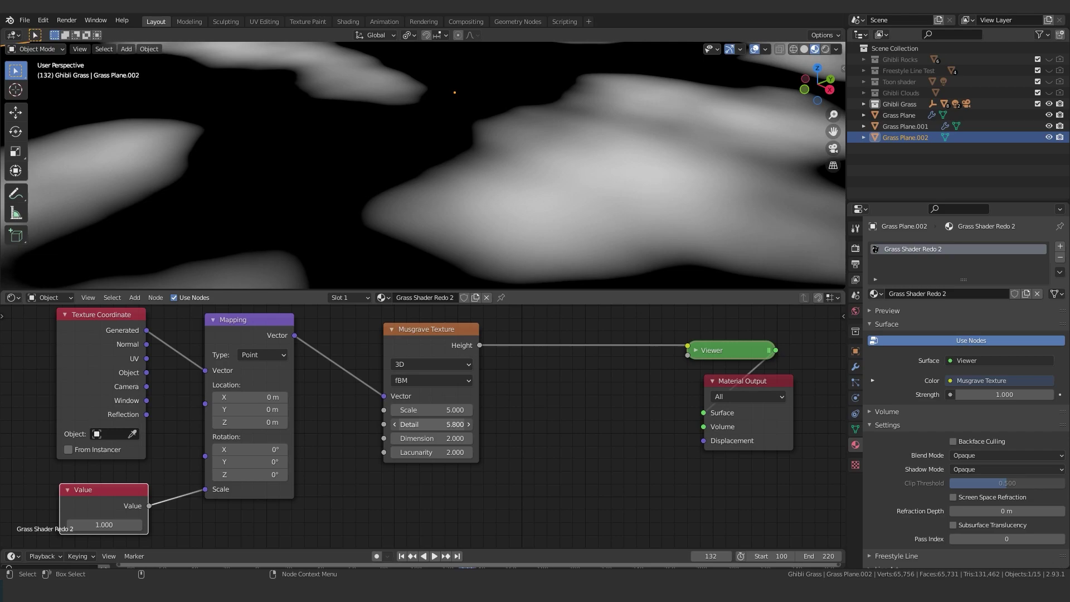
drag(440, 424, 400, 424)
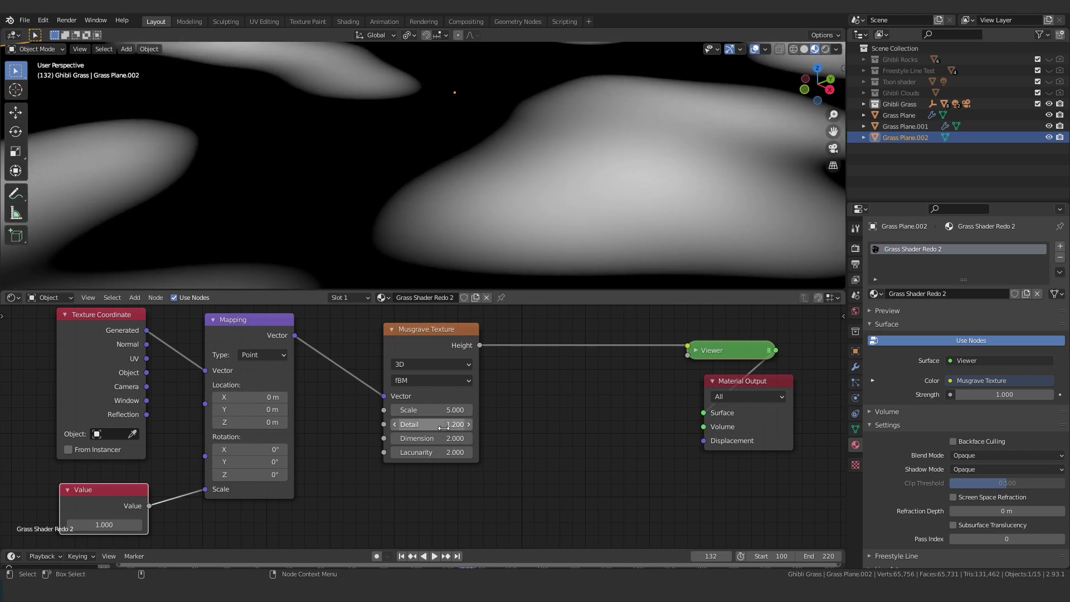
click(437, 428)
text(1)
key(Return)
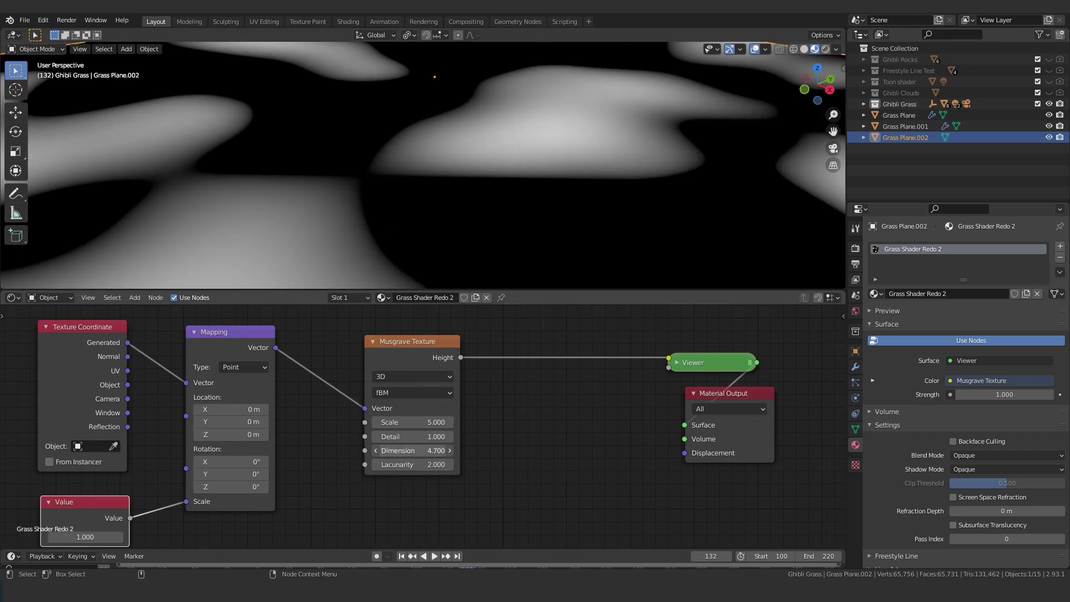
Try a Dimension of 4.7 on the Musgrave Texture and reset it to 2
mouse_move(424, 450)
mouse_down()
mouse_move(416, 458)
mouse_move(435, 450)
mouse_up()
click(436, 450)
text(2)
key(Return)
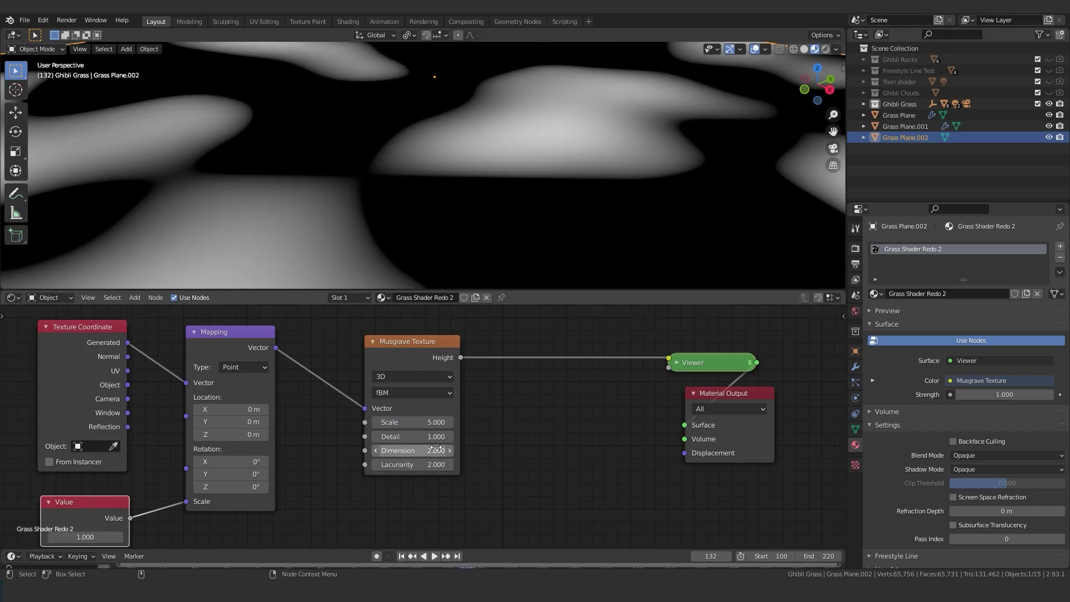
Move the Musgrave Texture node closer to the Mapping node
scroll(444, 427, down, 2)
mouse_move(506, 394)
middle_down()
mouse_move(506, 349)
mouse_move(518, 404)
middle_up()
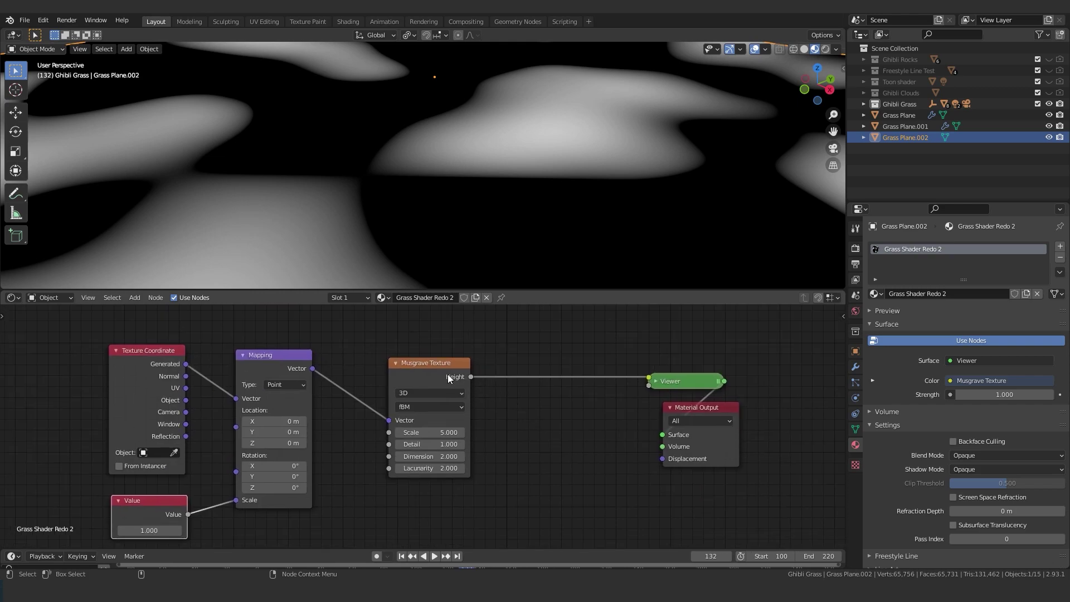
drag(451, 374, 449, 369)
drag(448, 369, 403, 360)
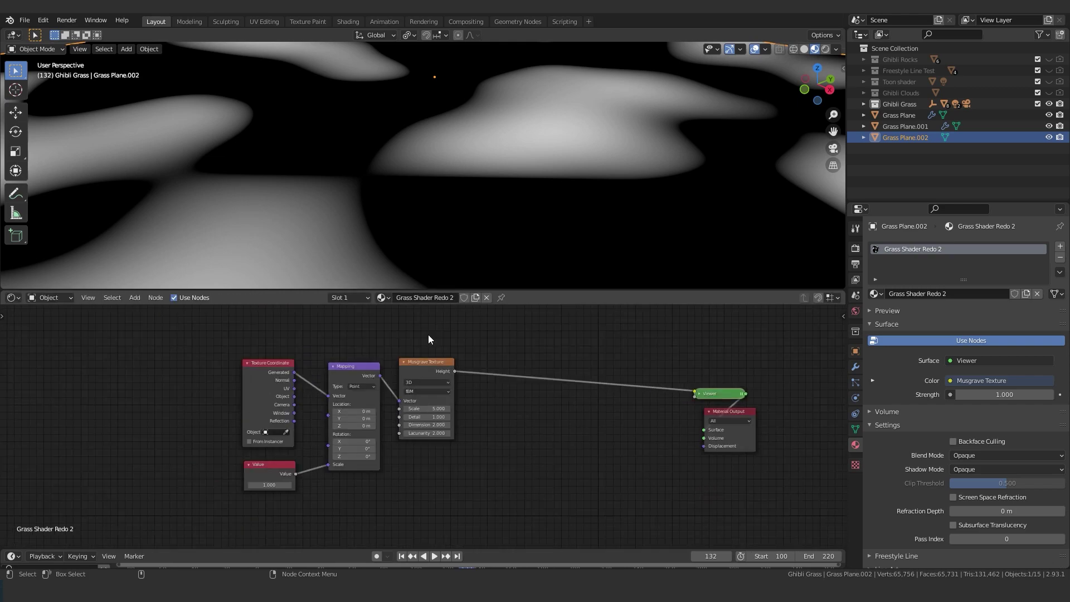
Add a Noise Texture node and place it above the Musgrave Texture node
middle_drag(428, 334, 436, 426)
scroll(431, 368, up, 1)
scroll(435, 423, down, 2)
middle_drag(439, 369, 445, 365)
middle_drag(444, 365, 437, 341)
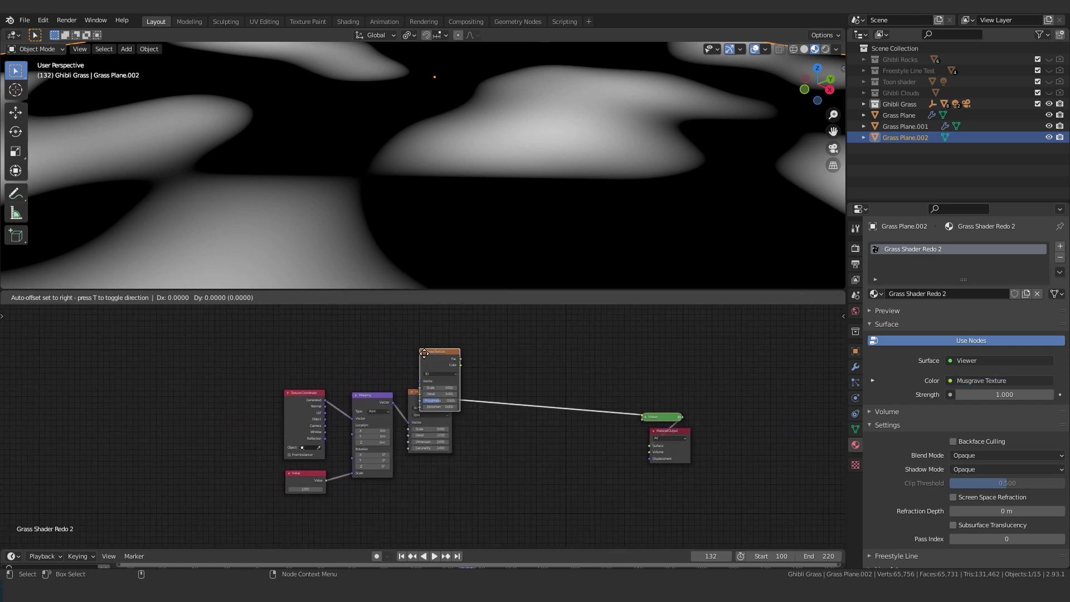
click(407, 329)
scroll(407, 330, up, 1)
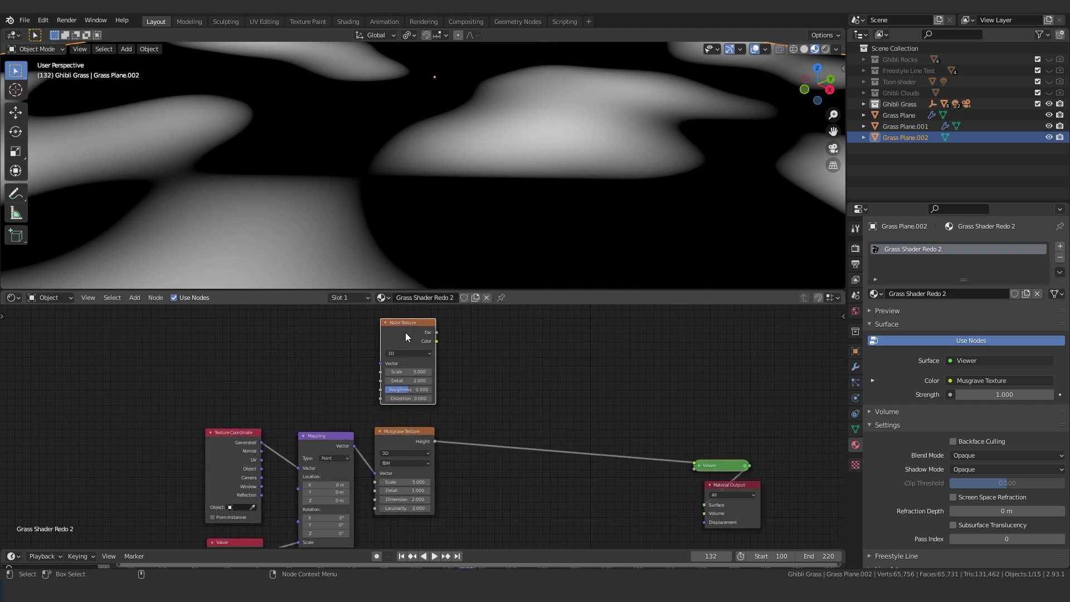
scroll(412, 337, up, 2)
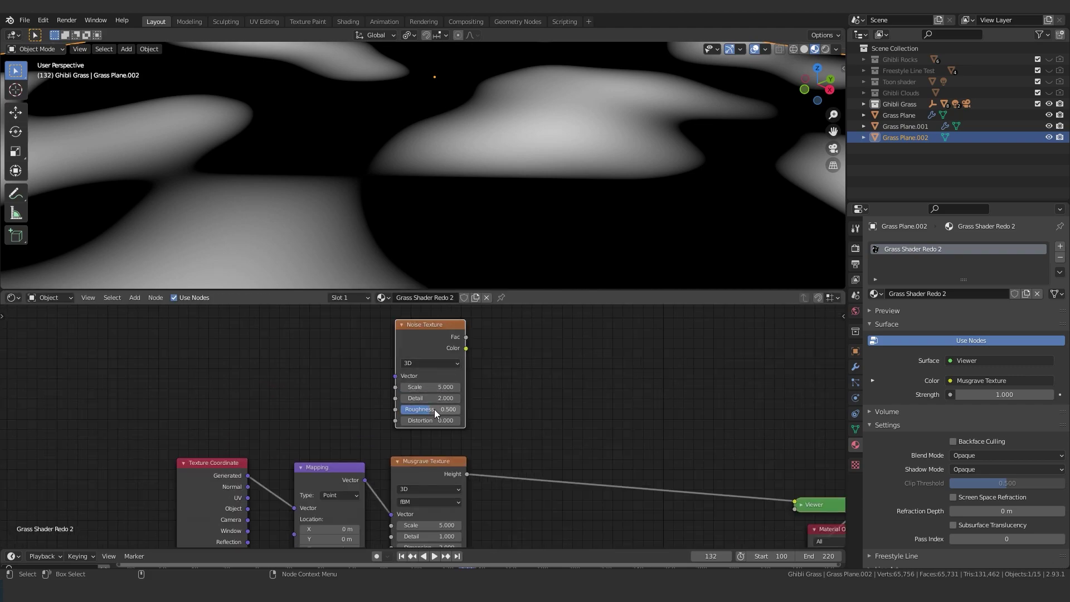
Preview the Noise Texture's Fac output on the plane through the Viewer node
ctrl+shift+click(461, 339)
scroll(417, 162, down, 4)
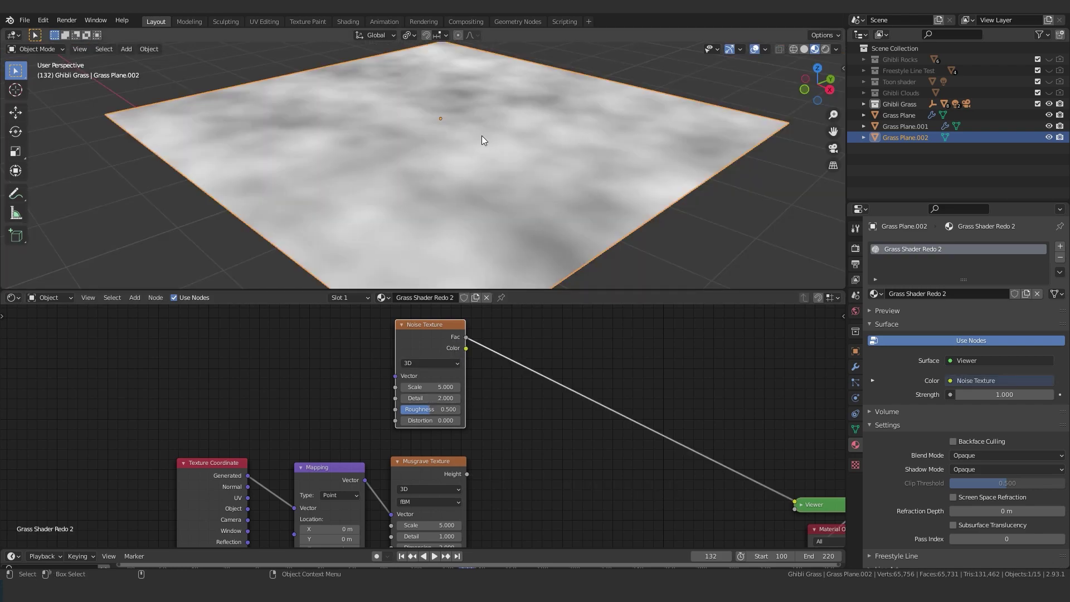
scroll(481, 140, up, 2)
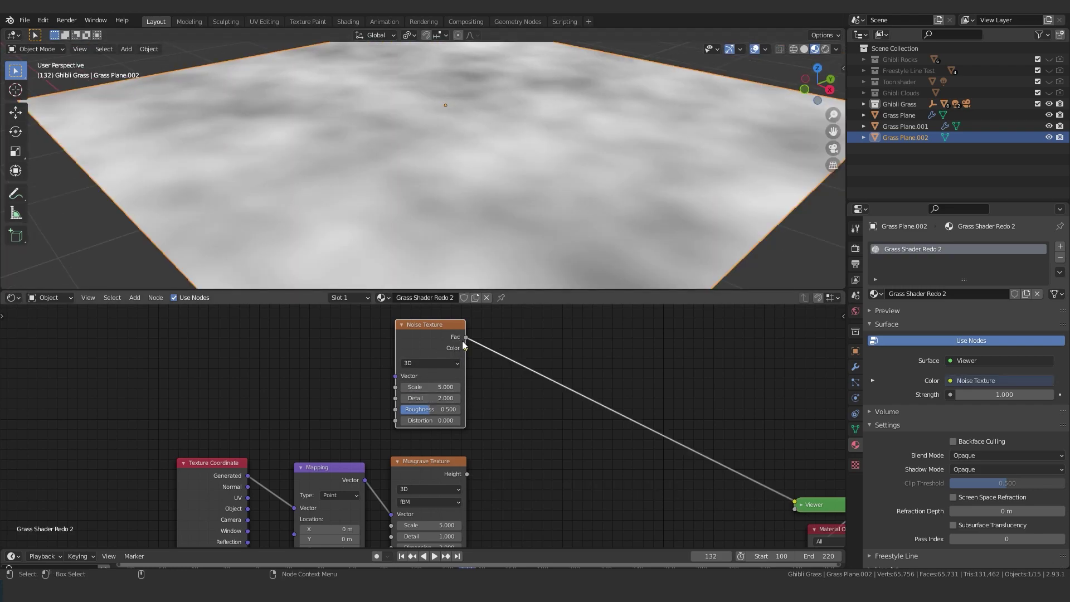
scroll(426, 473, down, 1)
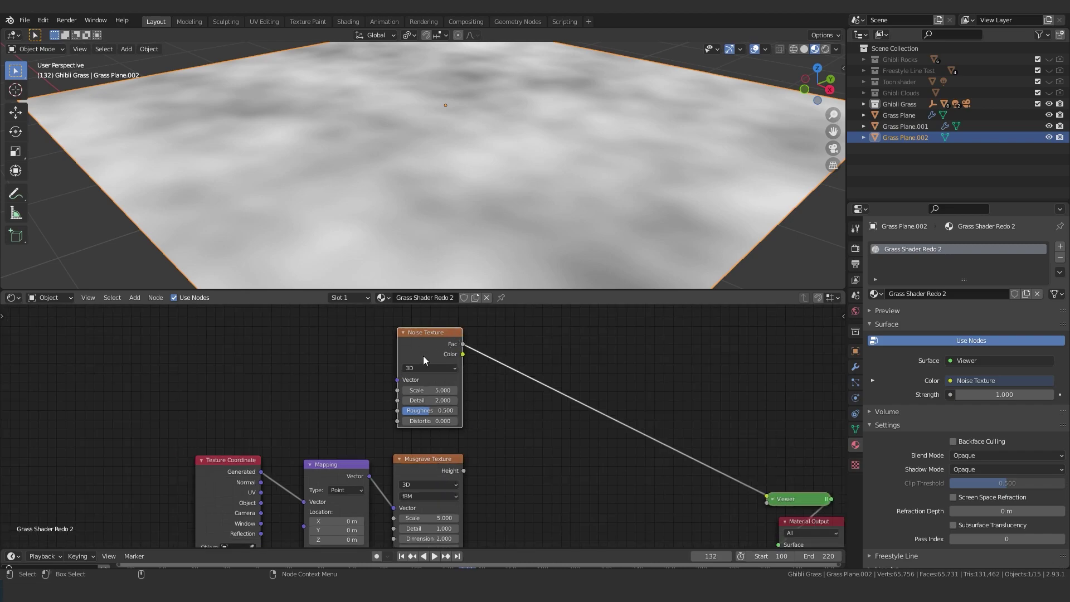
Set the Noise Texture's Detail to 1.5, Roughness to 0.692 and Distortion to 0.8
scroll(422, 355, up, 3)
middle_drag(434, 388, 440, 365)
mouse_move(440, 375)
mouse_down()
mouse_move(407, 374)
mouse_move(457, 375)
mouse_move(435, 385)
mouse_move(447, 387)
mouse_up()
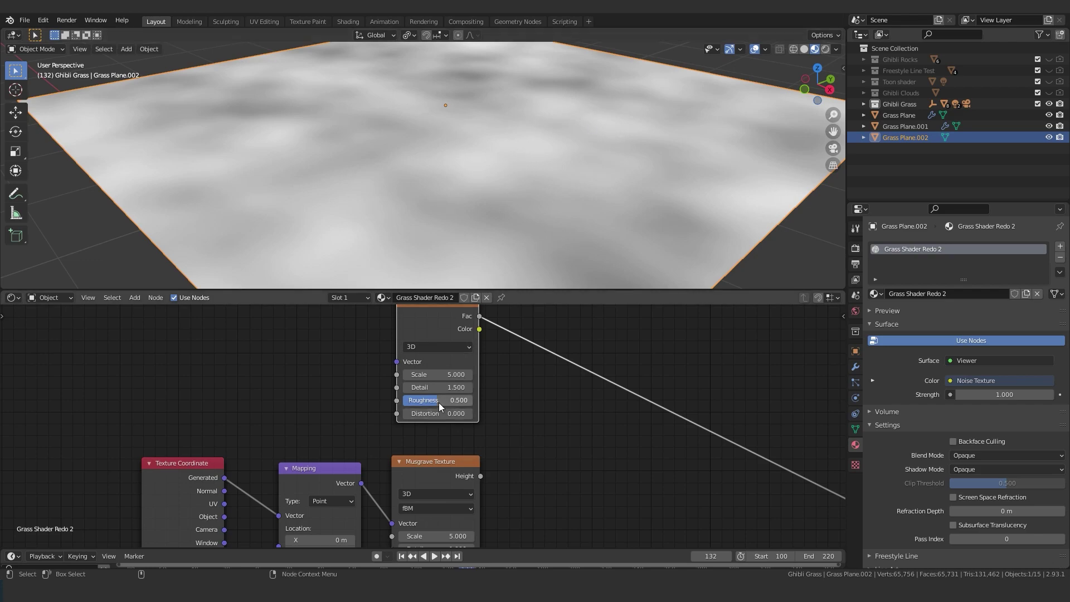
mouse_move(438, 400)
mouse_down()
mouse_move(446, 413)
mouse_move(471, 413)
mouse_move(438, 413)
mouse_up()
key(ctrl+z)
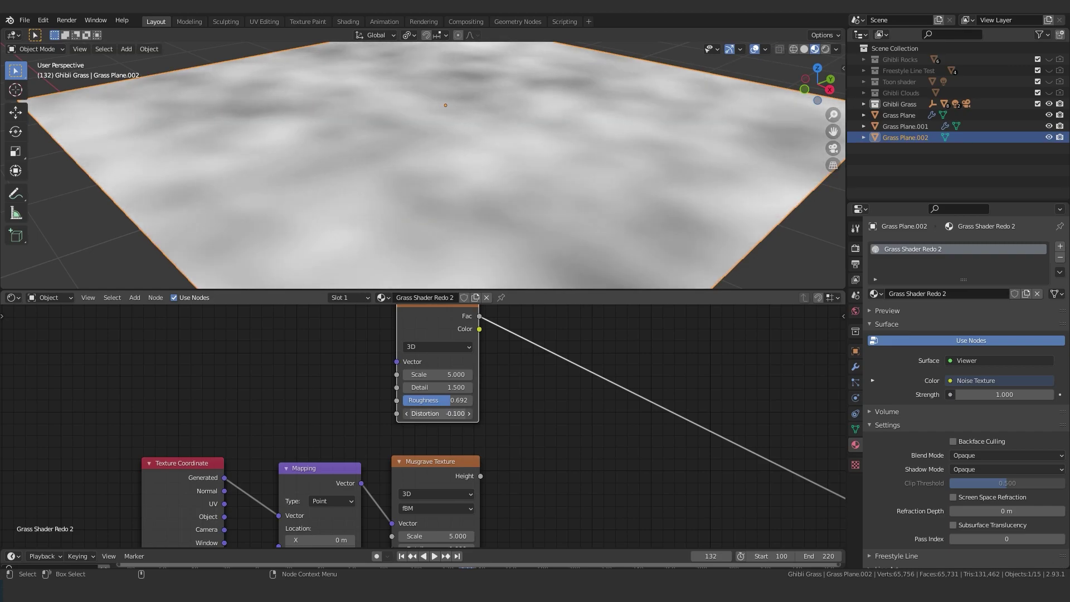
Add a MixRGB node after the Noise Texture, connect the Musgrave Height to Color2 and set the mix Fac to 0.633
key(shift+a)
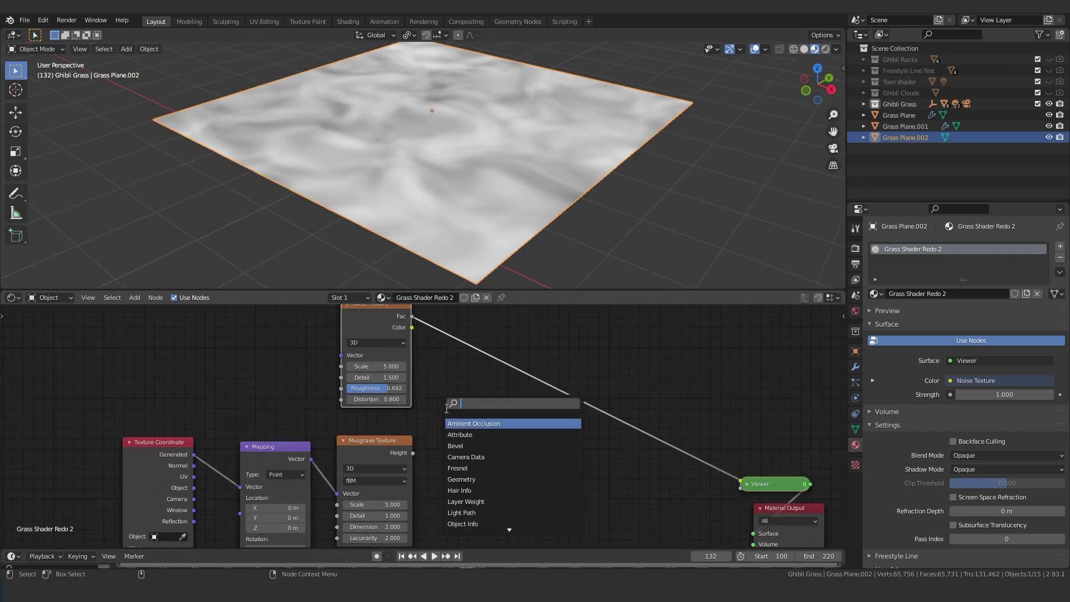
text(mix)
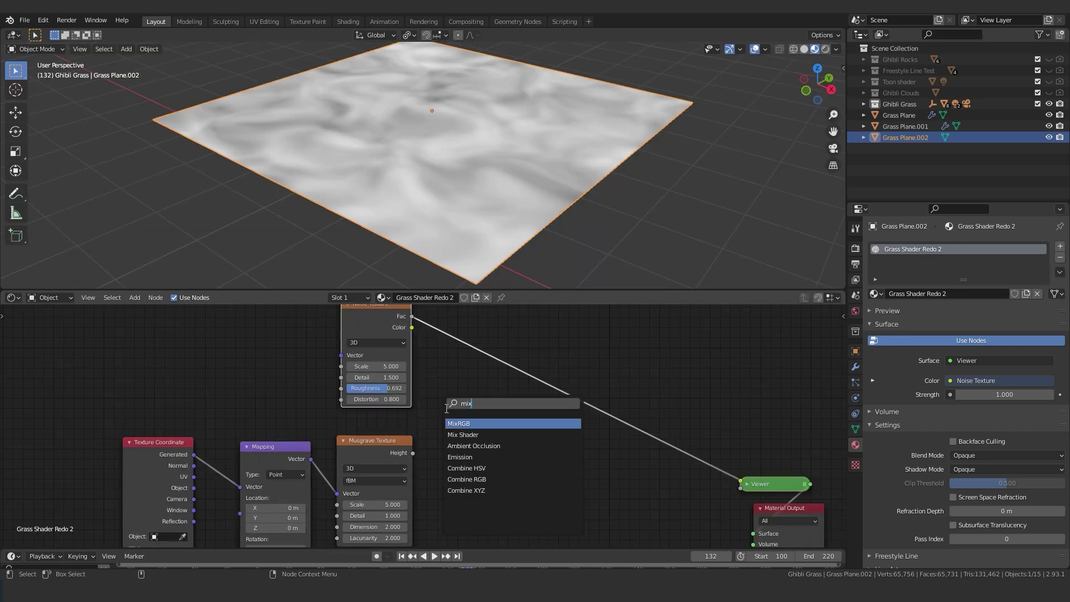
key(Return)
click(485, 385)
drag(412, 453, 451, 421)
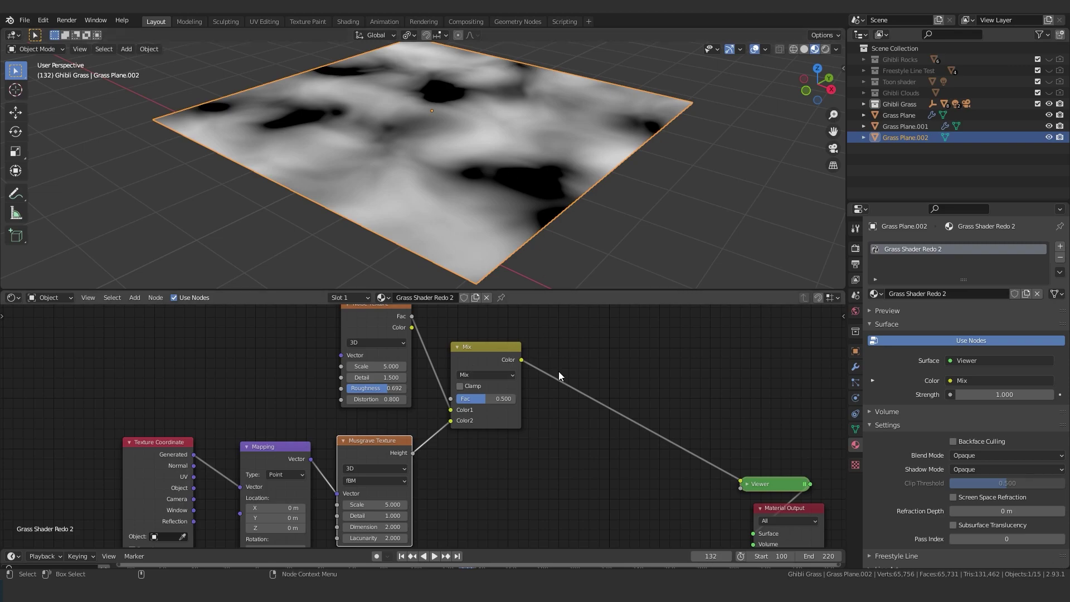
scroll(558, 371, up, 1)
mouse_move(493, 397)
mouse_down()
mouse_move(462, 396)
mouse_move(531, 394)
mouse_move(487, 394)
mouse_move(505, 394)
mouse_up()
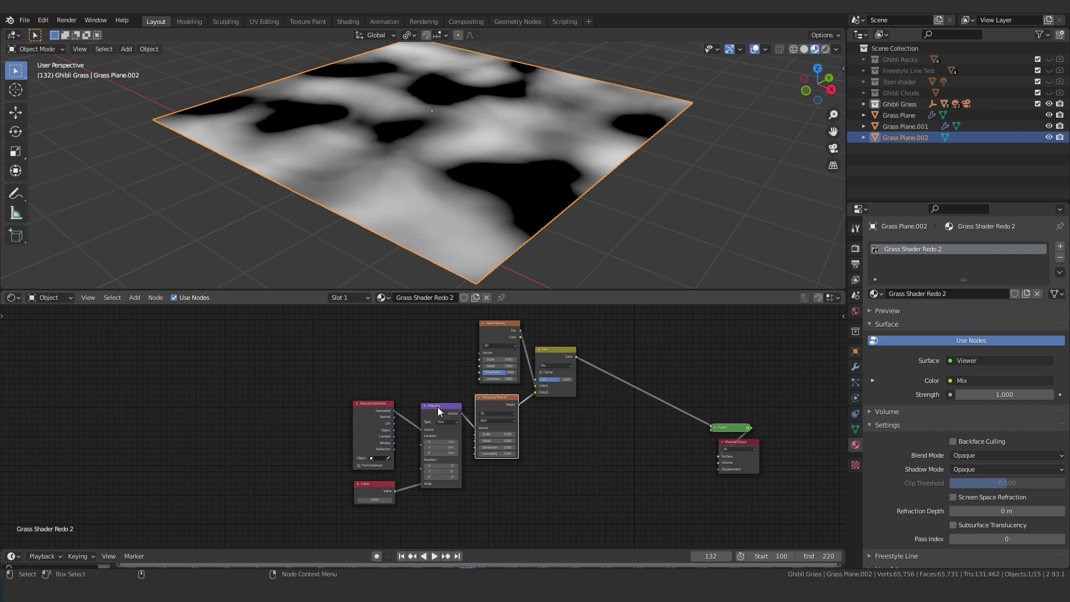
Rearrange the Texture Coordinate, Value, Mapping and Musgrave Texture nodes into a compact group beside the Noise Texture
drag(437, 408, 444, 373)
drag(487, 400, 491, 398)
drag(444, 373, 447, 369)
drag(372, 407, 396, 355)
drag(362, 488, 384, 437)
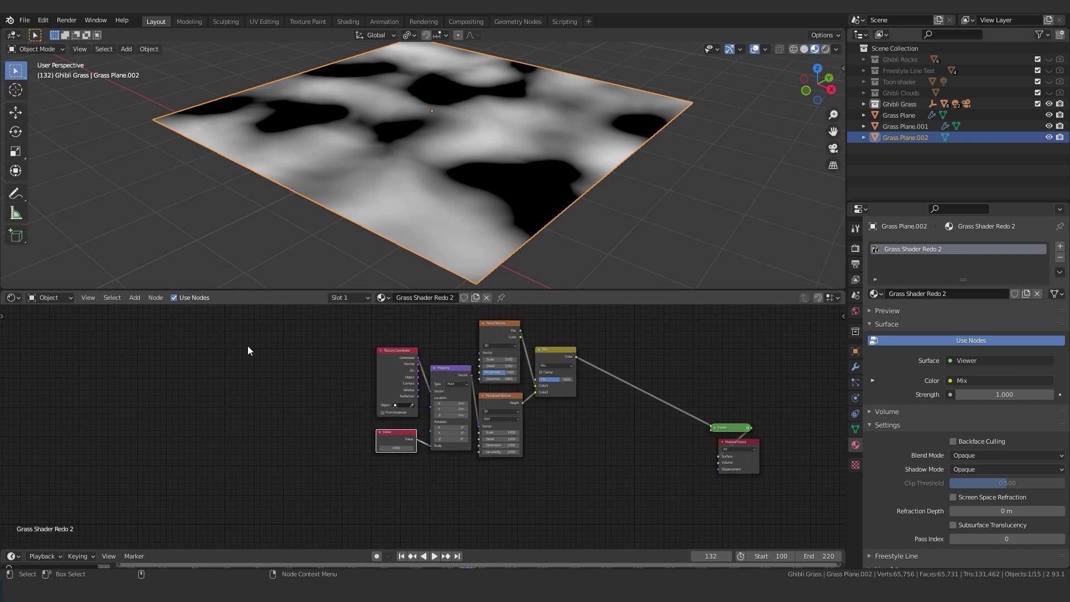
Add a Frame node and parent all the texture, mapping and Mix nodes to it
key(shift+a)
text(frame)
key(Return)
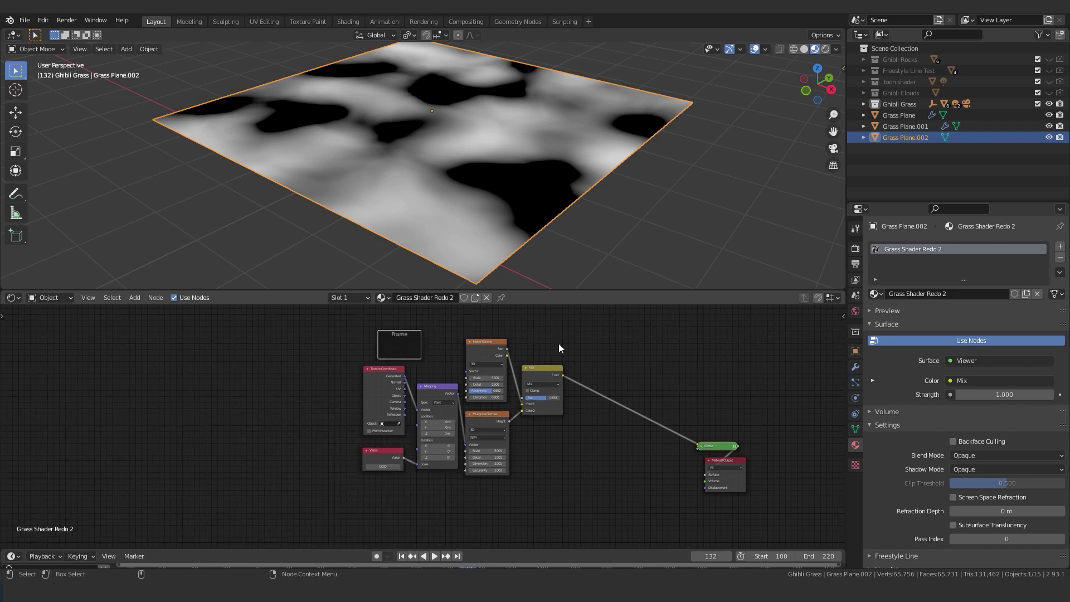
drag(346, 503, 563, 345)
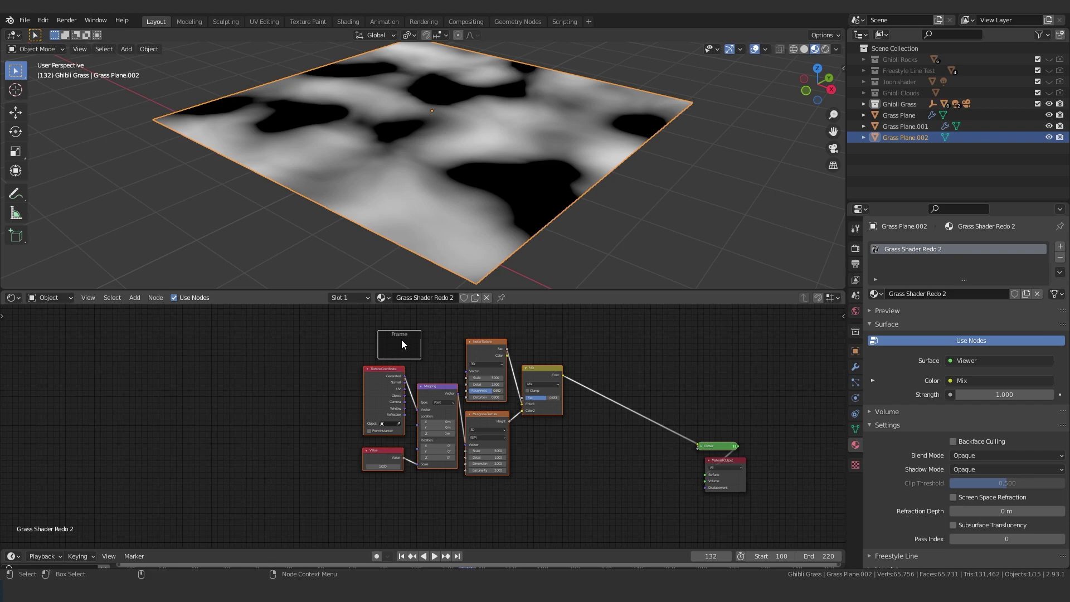
key(ctrl+p)
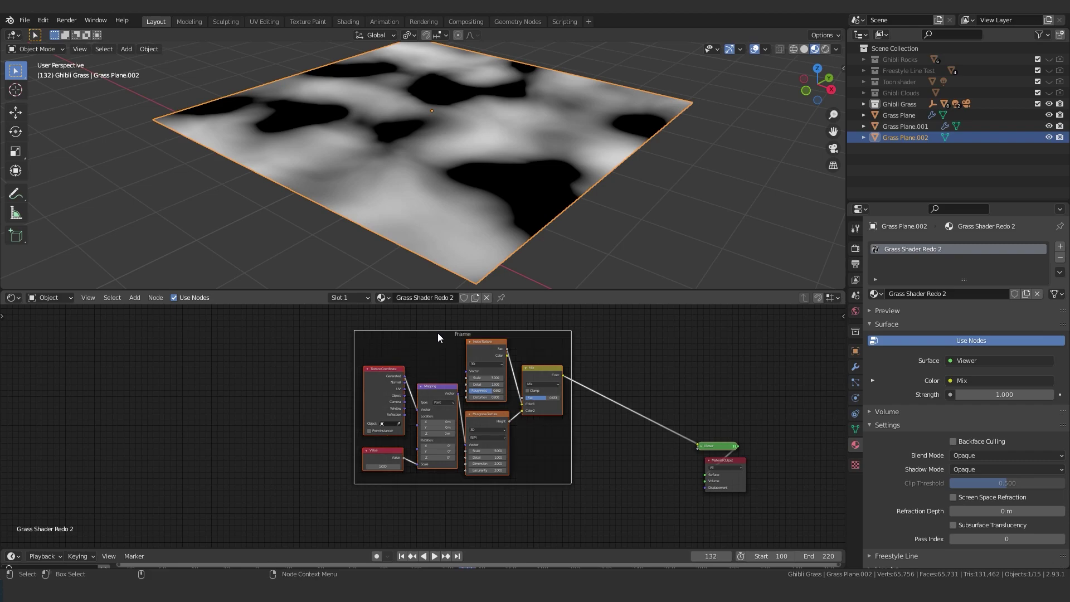
Label the frame Generated Texture
click(458, 333)
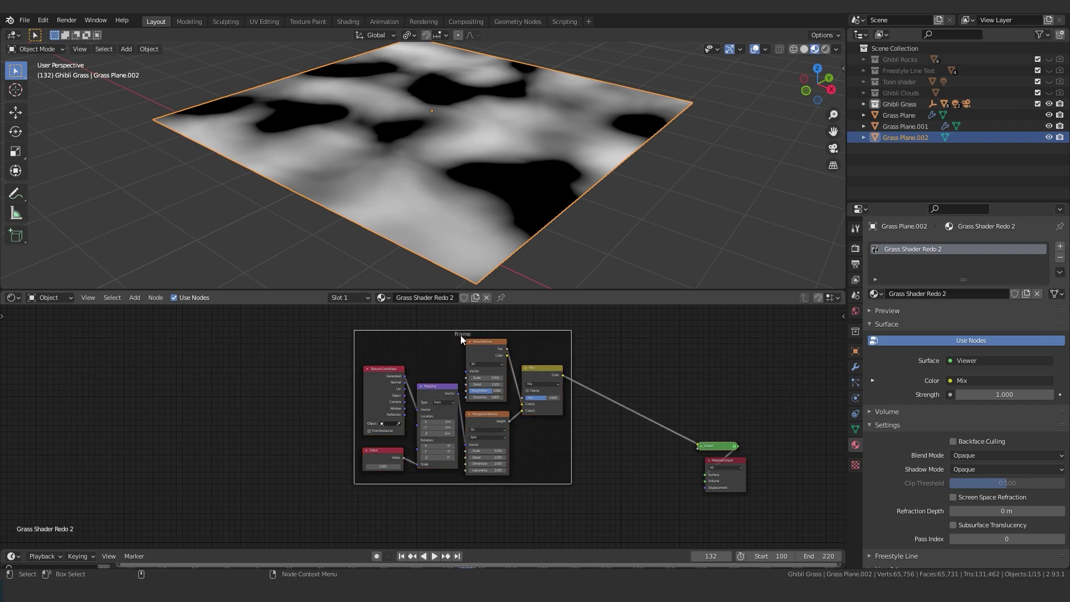
right_click(460, 336)
click(427, 350)
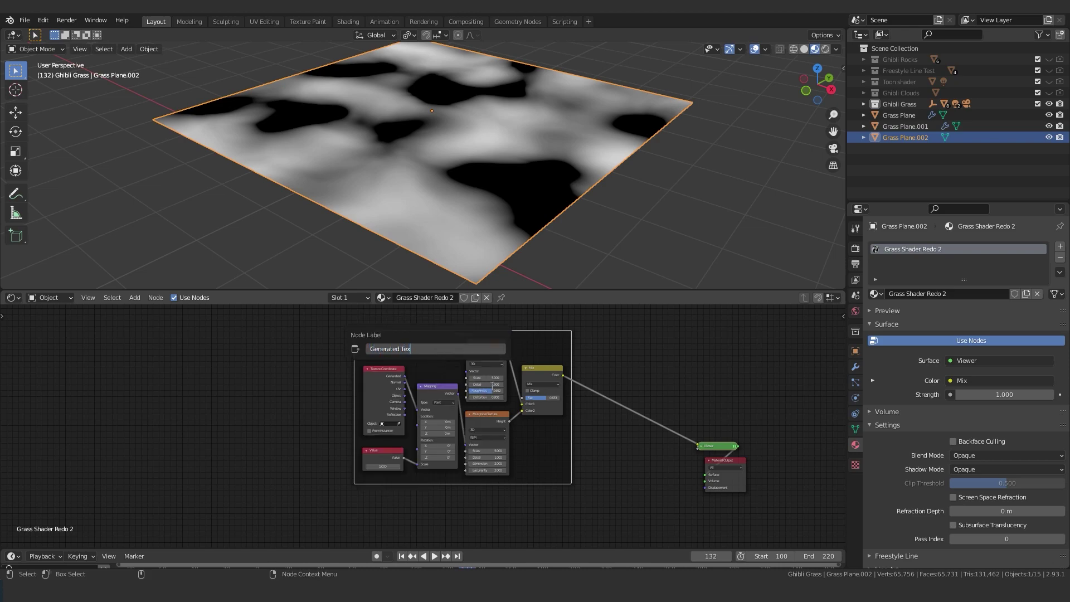
key(Return)
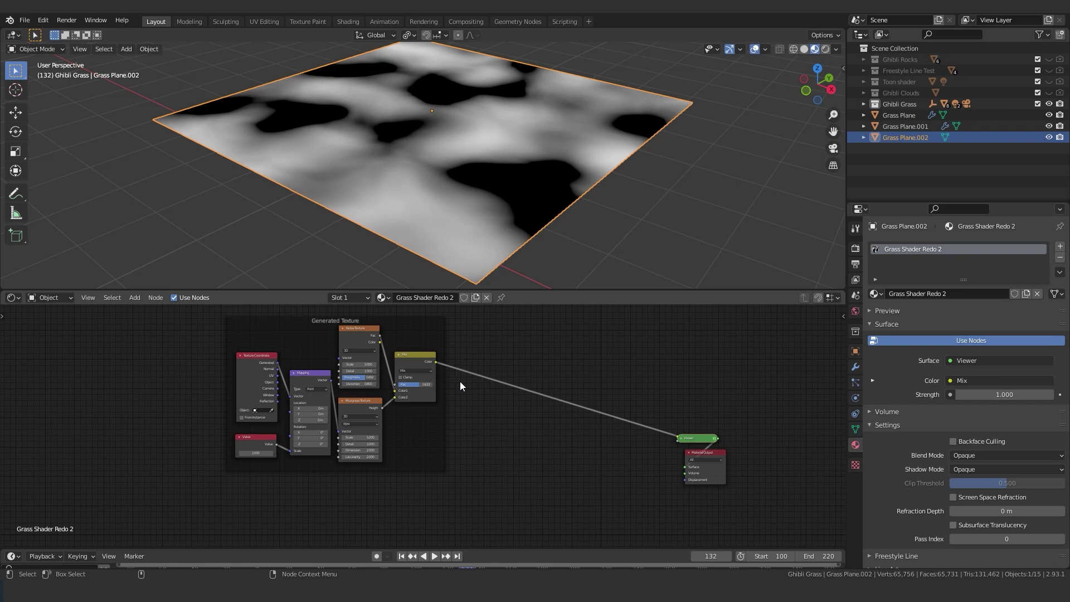
Add a second MixRGB node before the Viewer and drive its Fac with the framed Mix node's Color output
key(shift+a)
click(472, 390)
text(mix)
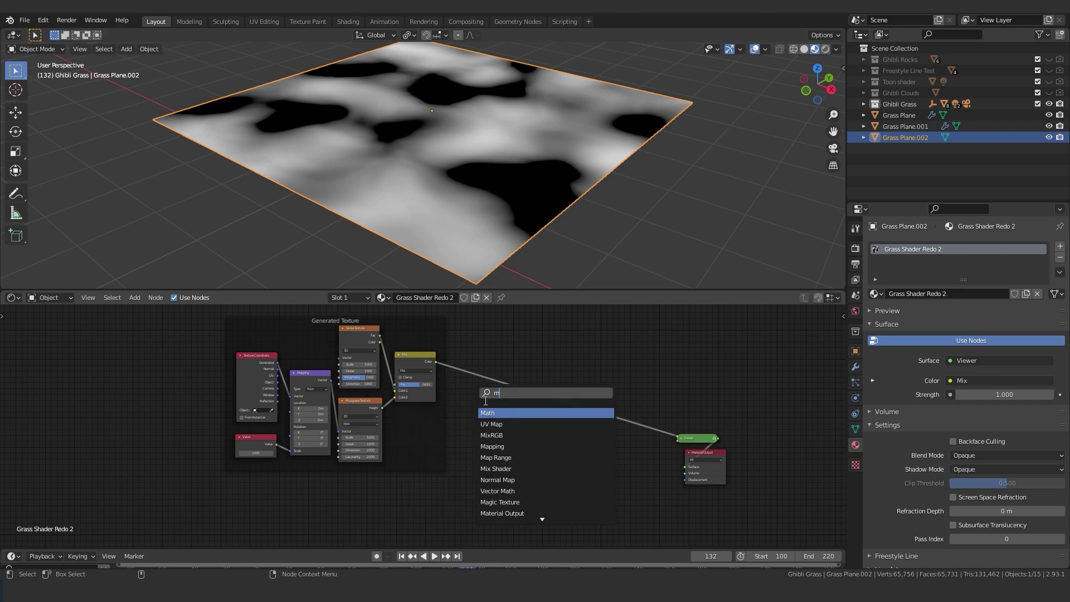
key(Return)
click(484, 365)
scroll(440, 426, up, 2)
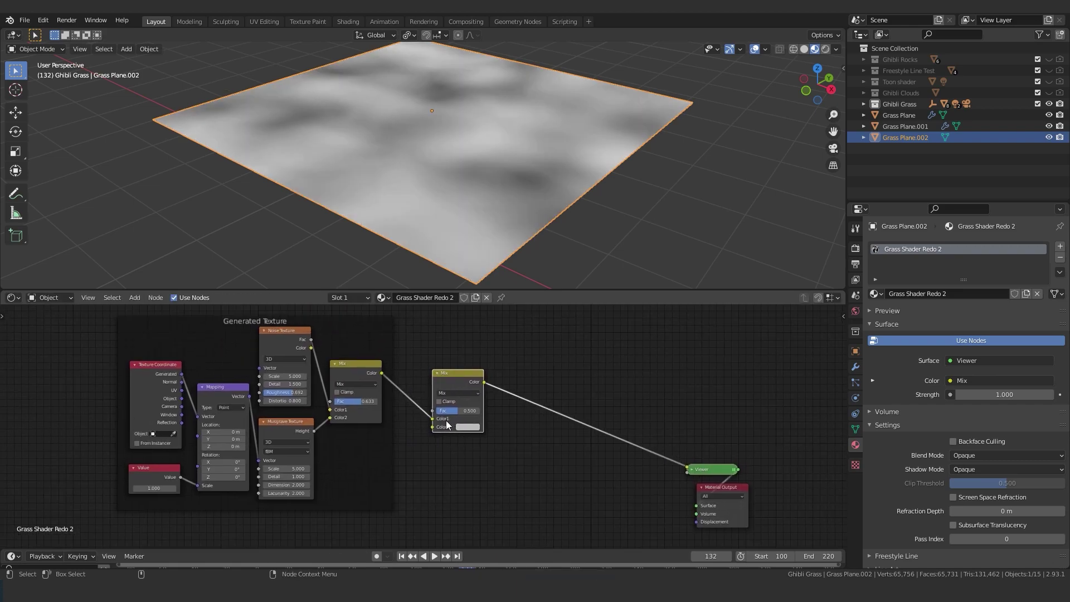
scroll(487, 448, up, 1)
scroll(446, 410, up, 1)
Try blue and yellow as Color1 of the second Mix node
click(449, 409)
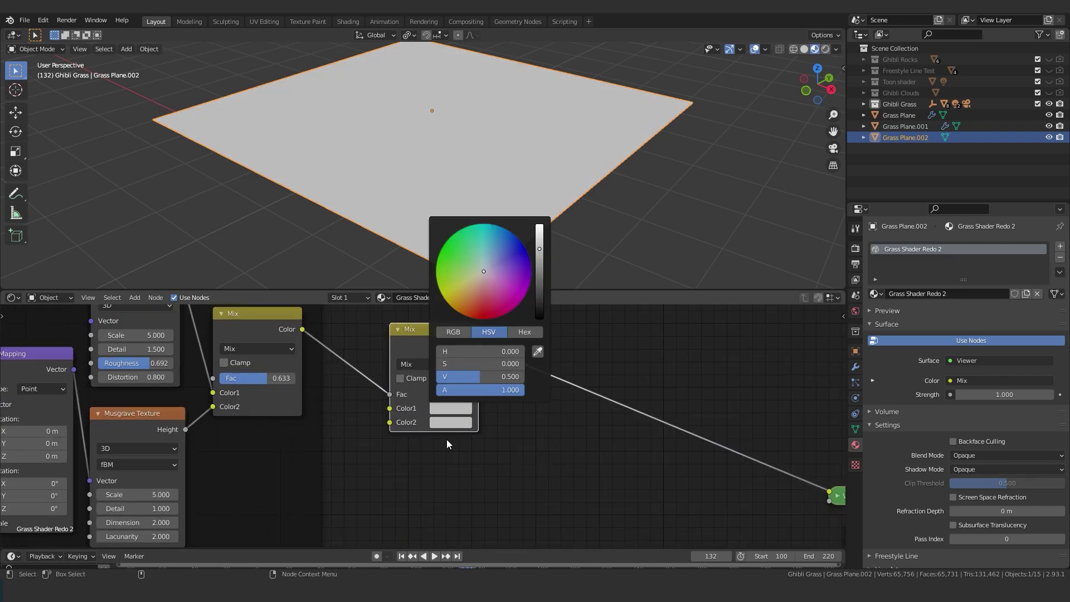
click(446, 412)
drag(463, 286, 455, 294)
click(512, 253)
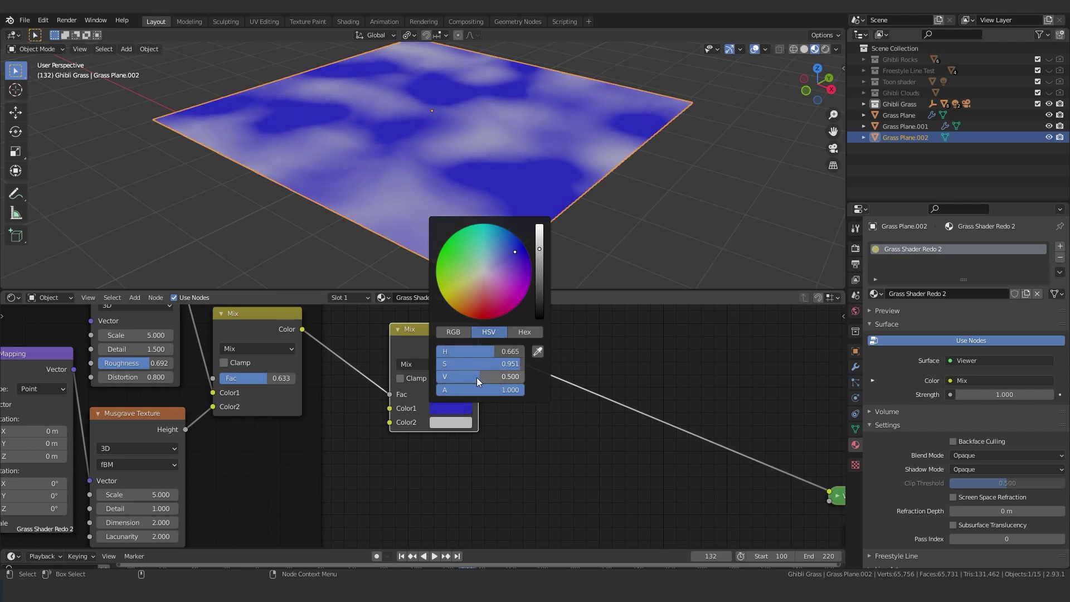
mouse_move(482, 380)
mouse_down()
mouse_move(493, 379)
mouse_move(475, 376)
mouse_up()
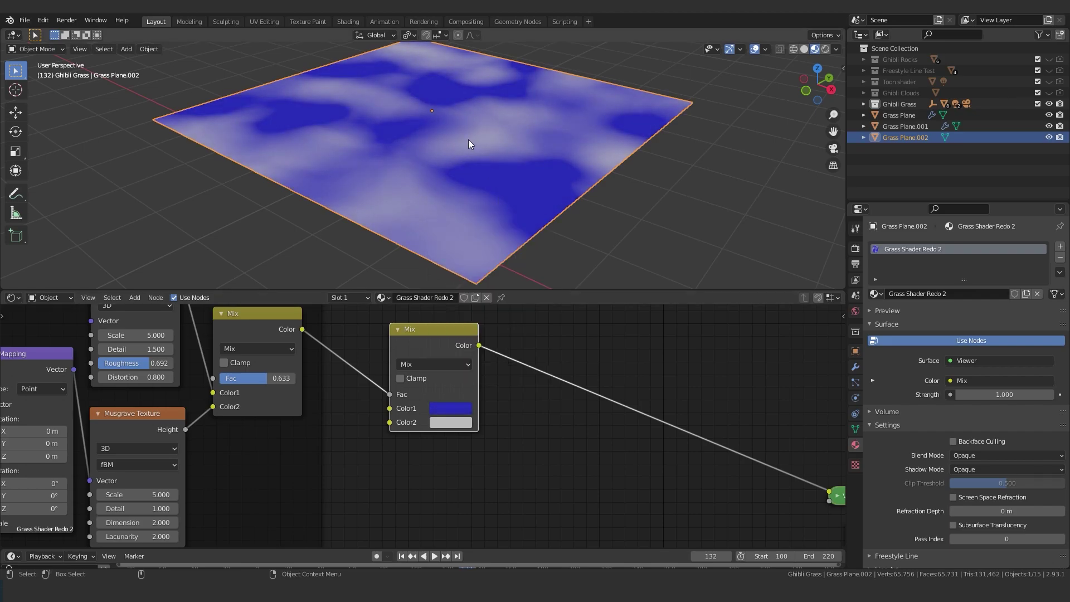
click(449, 410)
drag(429, 299, 458, 286)
click(443, 403)
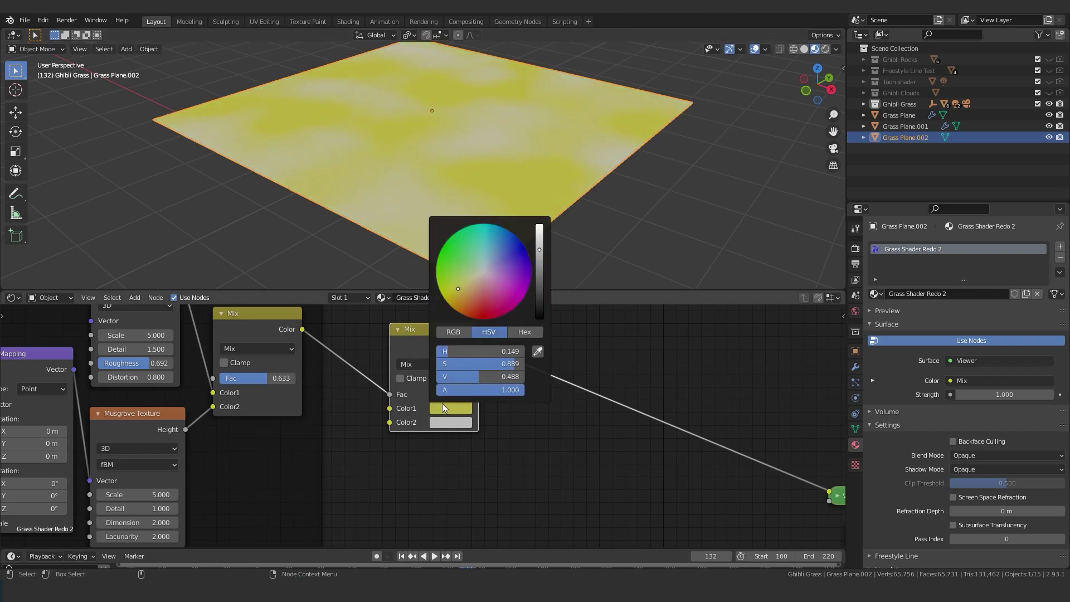
click(512, 254)
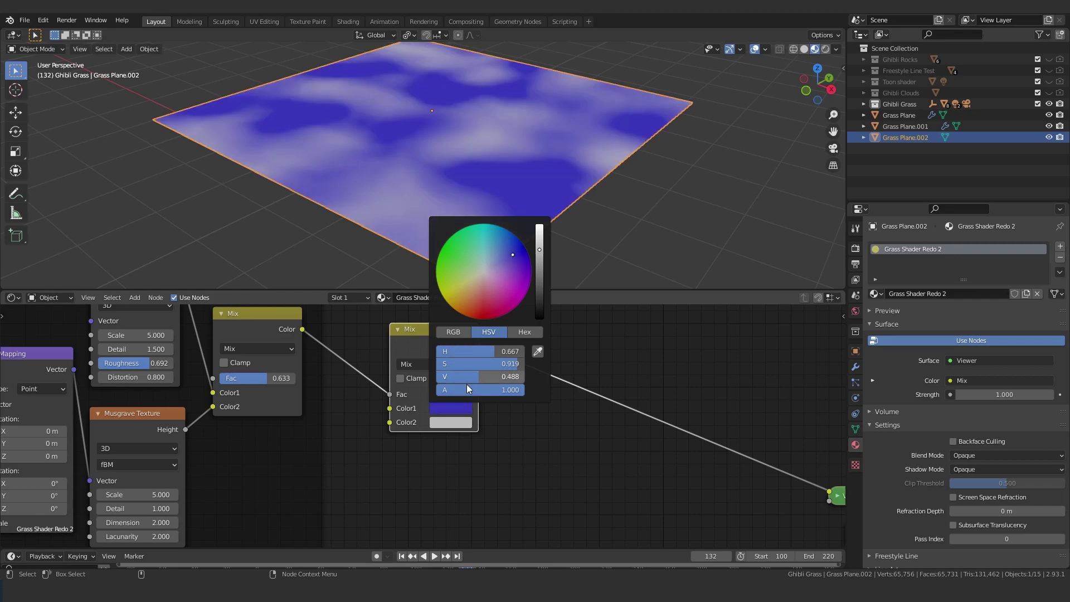
click(457, 292)
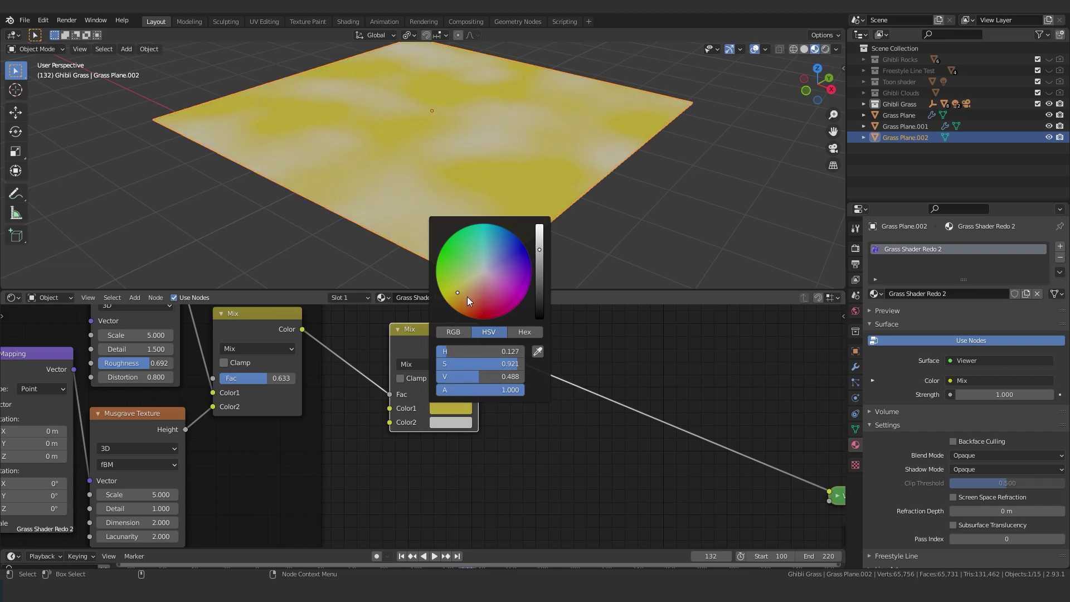
Set Color1 of the second Mix node to a dark green with a brightness value of about 0.039
click(476, 260)
drag(470, 260, 467, 261)
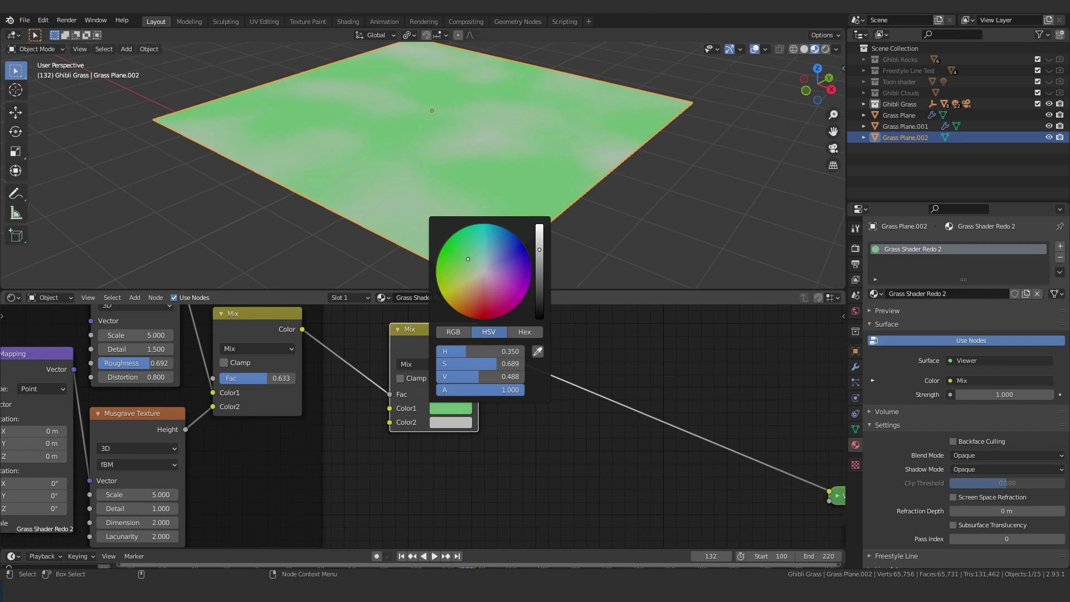
drag(542, 241, 540, 298)
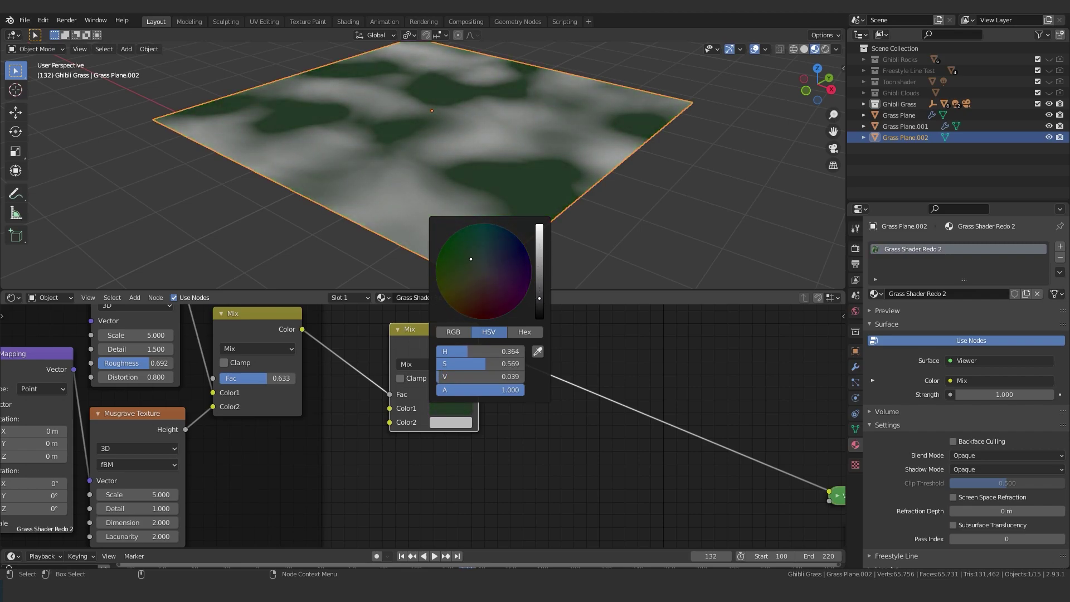
drag(471, 259, 464, 253)
mouse_move(466, 259)
mouse_down()
mouse_move(457, 248)
mouse_move(468, 260)
mouse_up()
Set Color2 of the second Mix node to a light green with HSV 0.260, 0.548, 0.512
click(444, 423)
drag(474, 286, 470, 284)
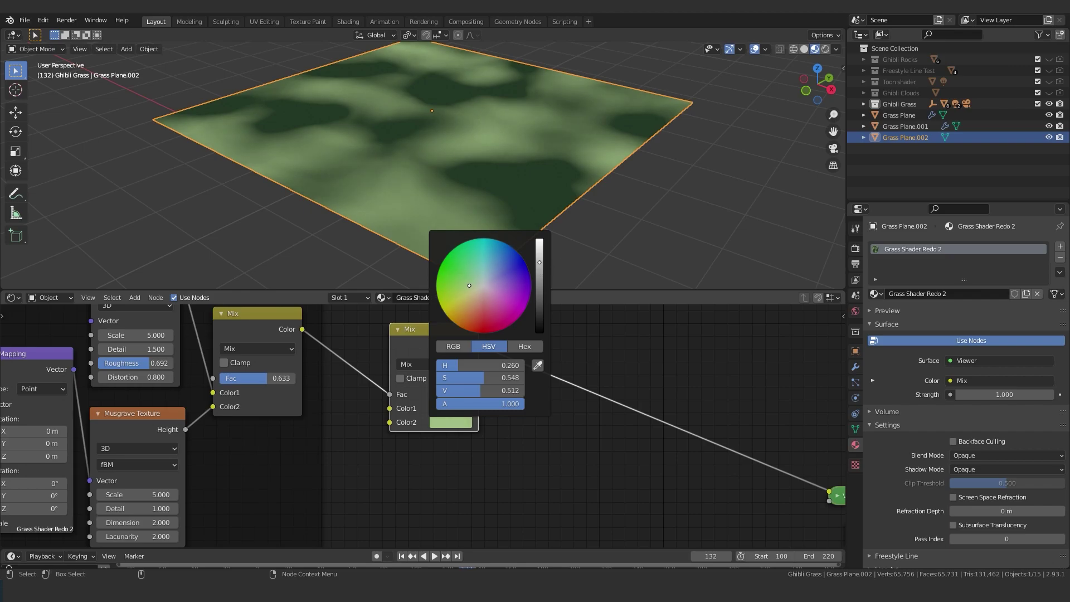
scroll(483, 162, up, 2)
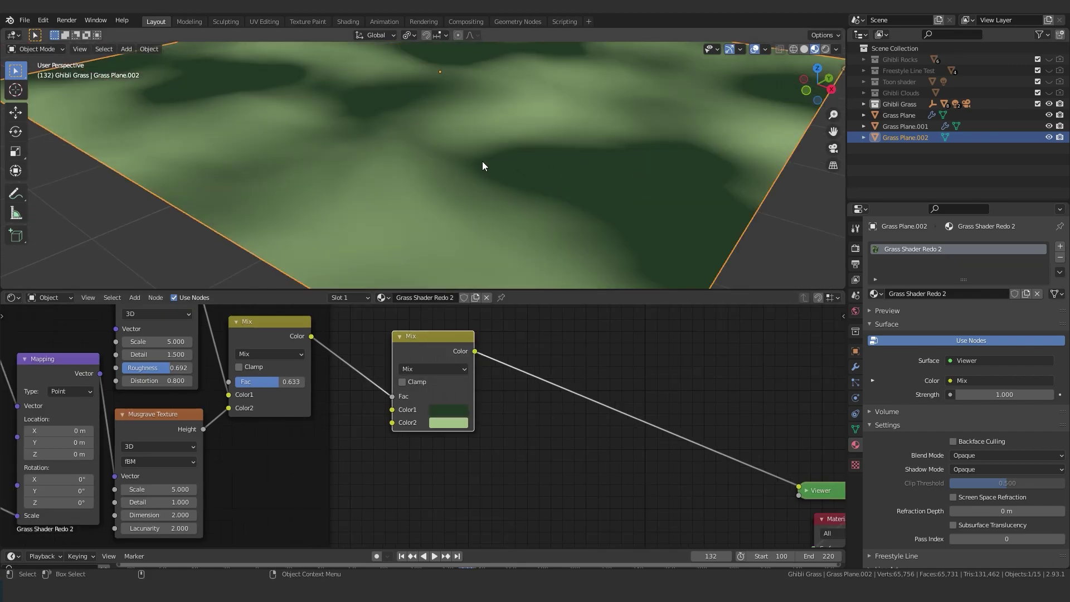
scroll(474, 162, down, 4)
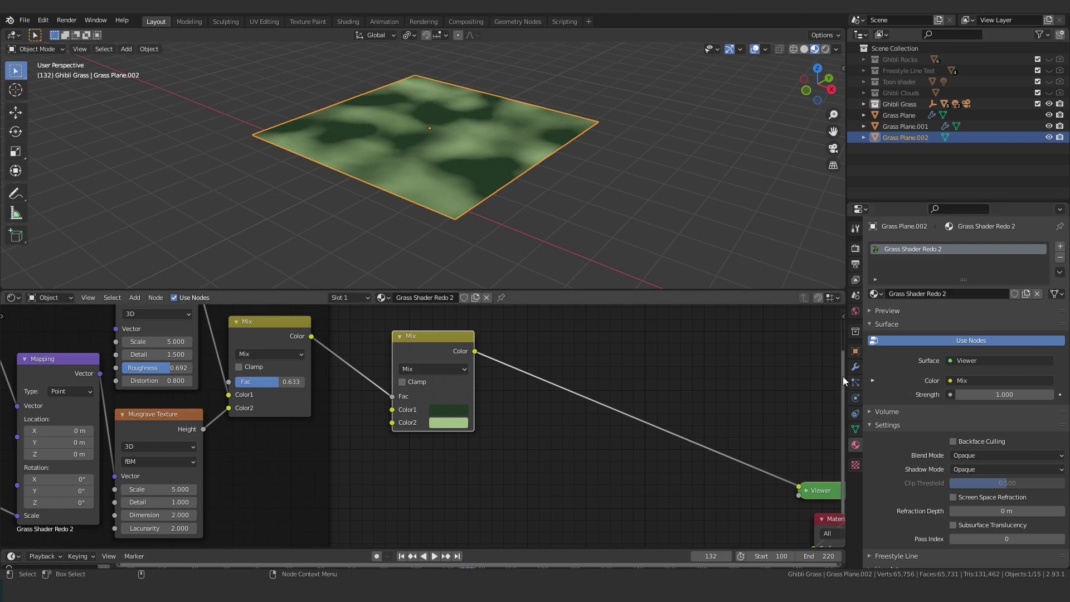
Add a particle system to the grass plane, name its settings Grass Particles Redo and set its type to Hair
click(855, 398)
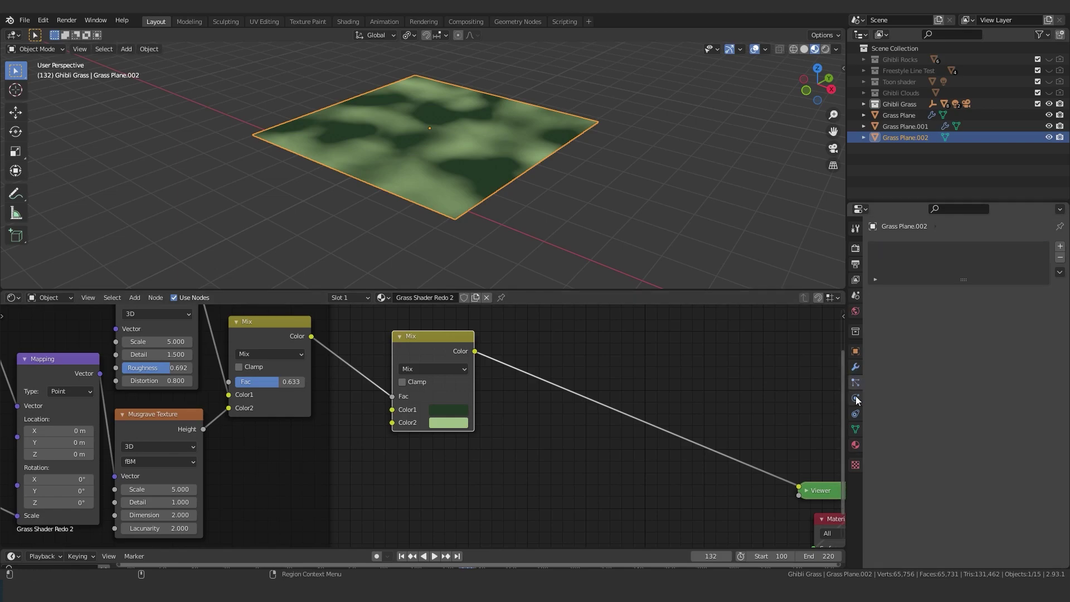
click(1059, 246)
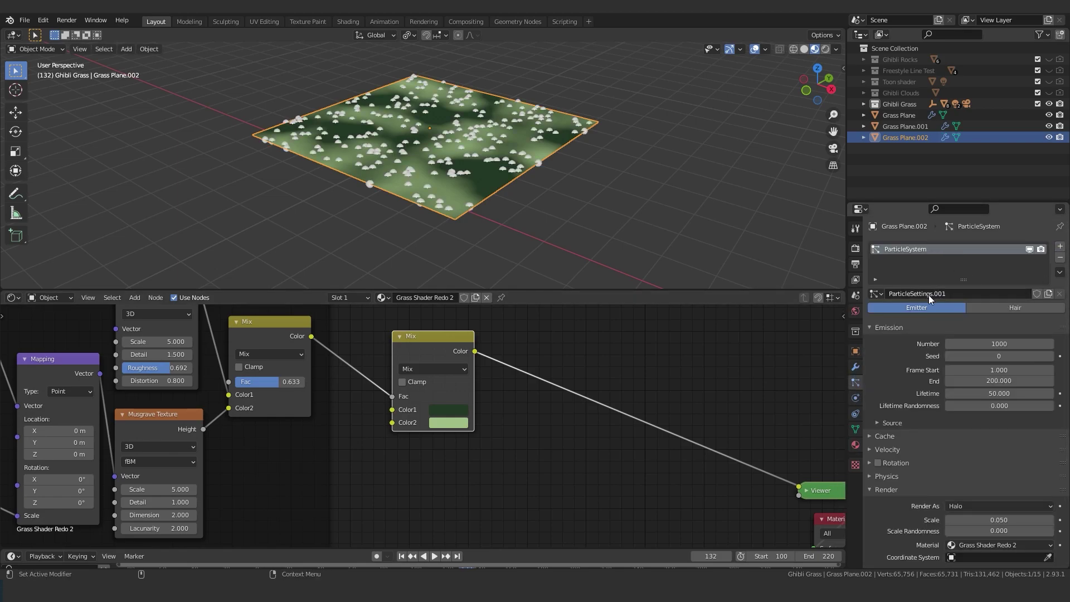
double_click(945, 293)
text(Grass Particles Redo)
key(Return)
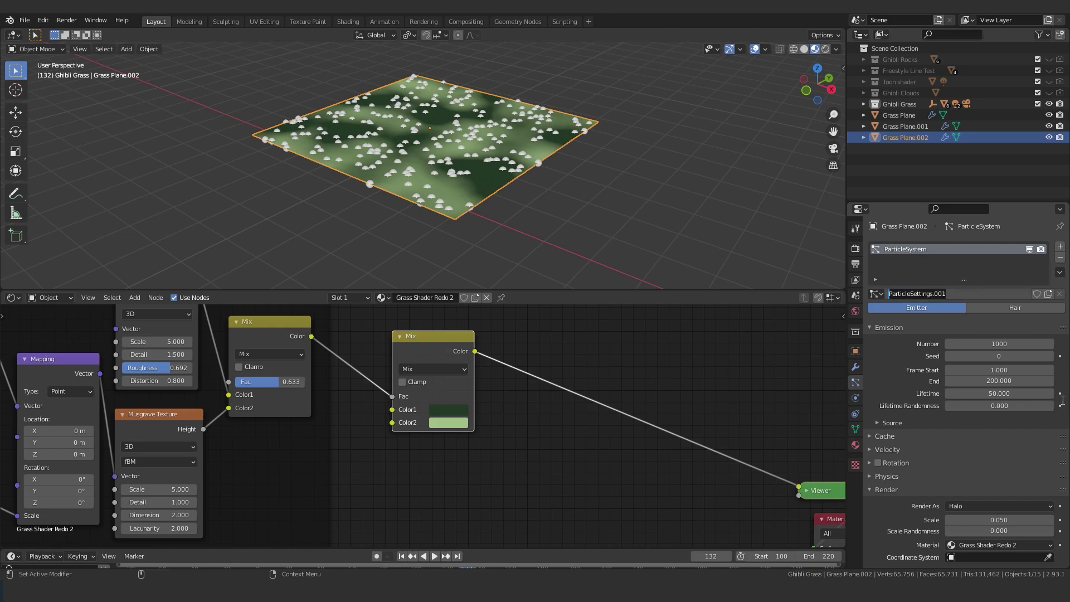
click(1045, 310)
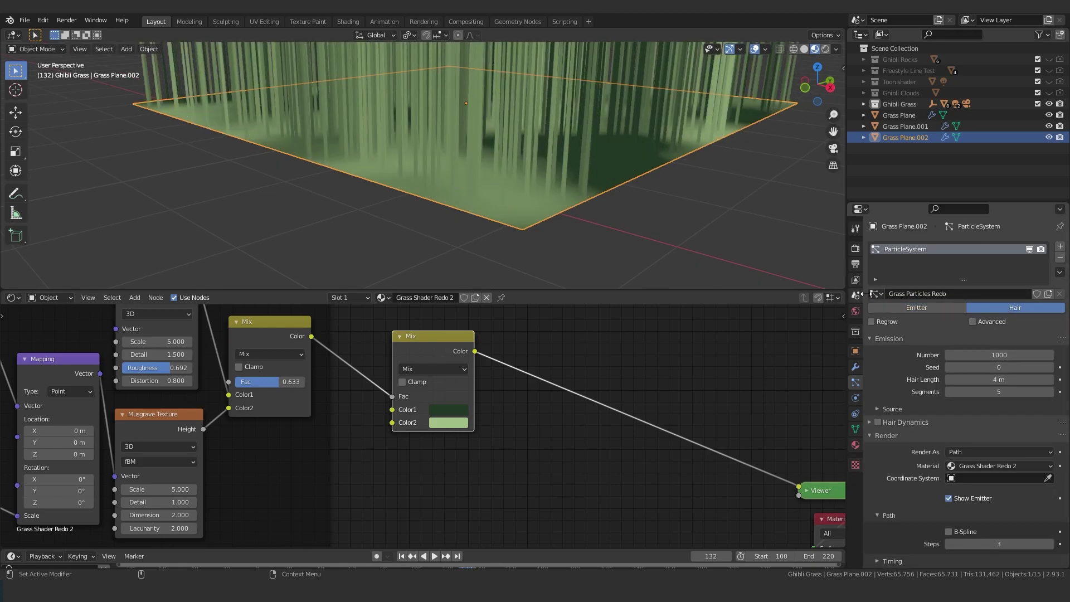
Check the Hair Shape Type in the Eevee render settings and return to the particle settings
click(856, 249)
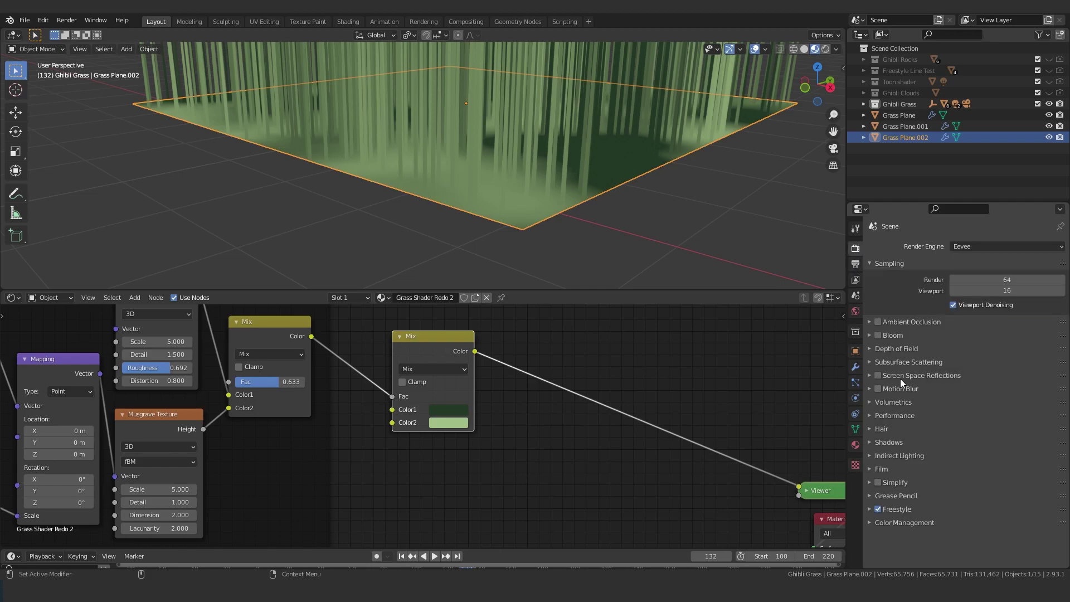
click(880, 430)
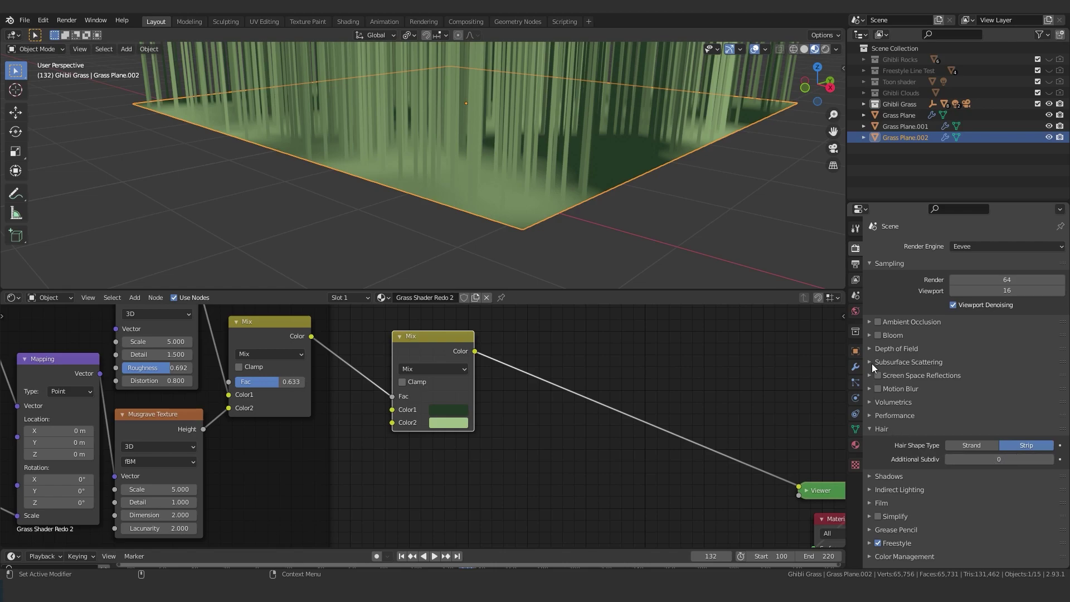
click(855, 382)
Set the hair particle Number to 1006 and the Hair Length to 0.15 m
scroll(1022, 320, down, 2)
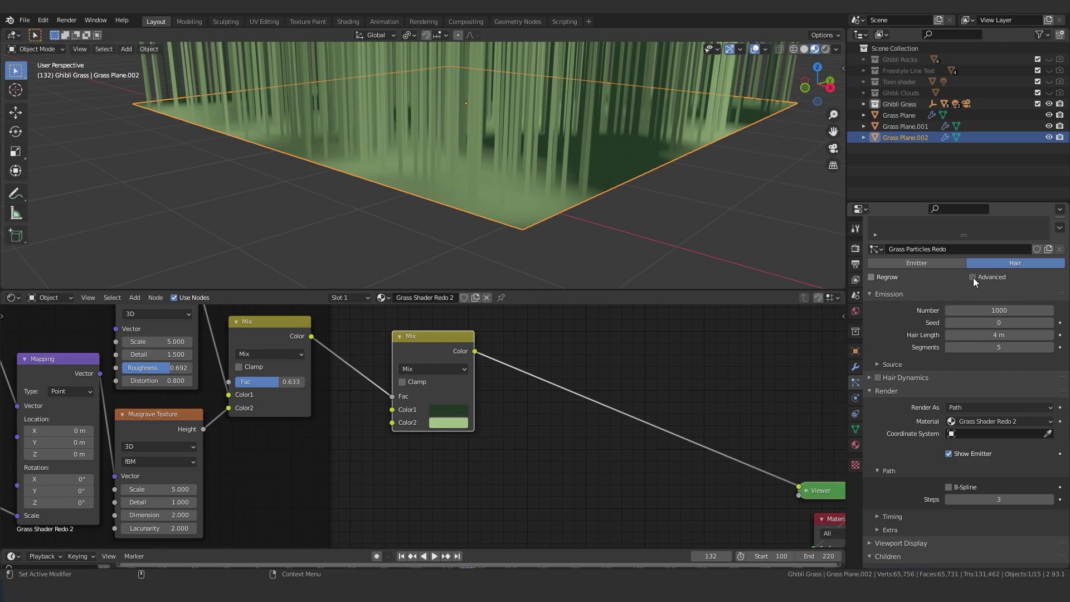
scroll(908, 290, down, 2)
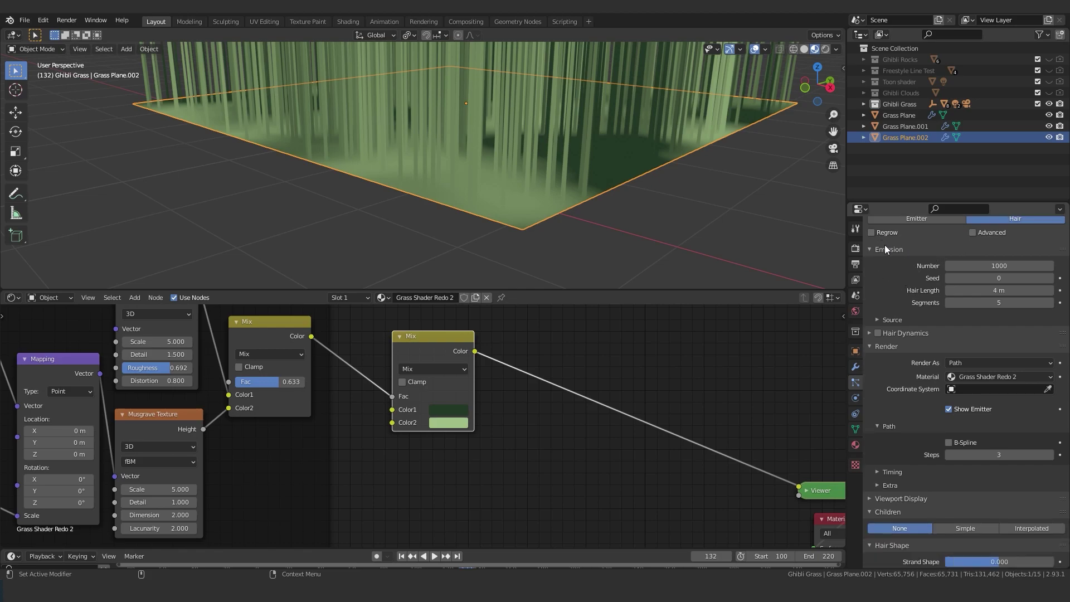
mouse_move(983, 265)
mouse_down()
mouse_move(1009, 266)
mouse_move(920, 266)
mouse_move(1009, 266)
mouse_move(989, 265)
mouse_up()
middle_drag(638, 184, 535, 153)
scroll(535, 153, up, 3)
drag(1005, 292, 947, 292)
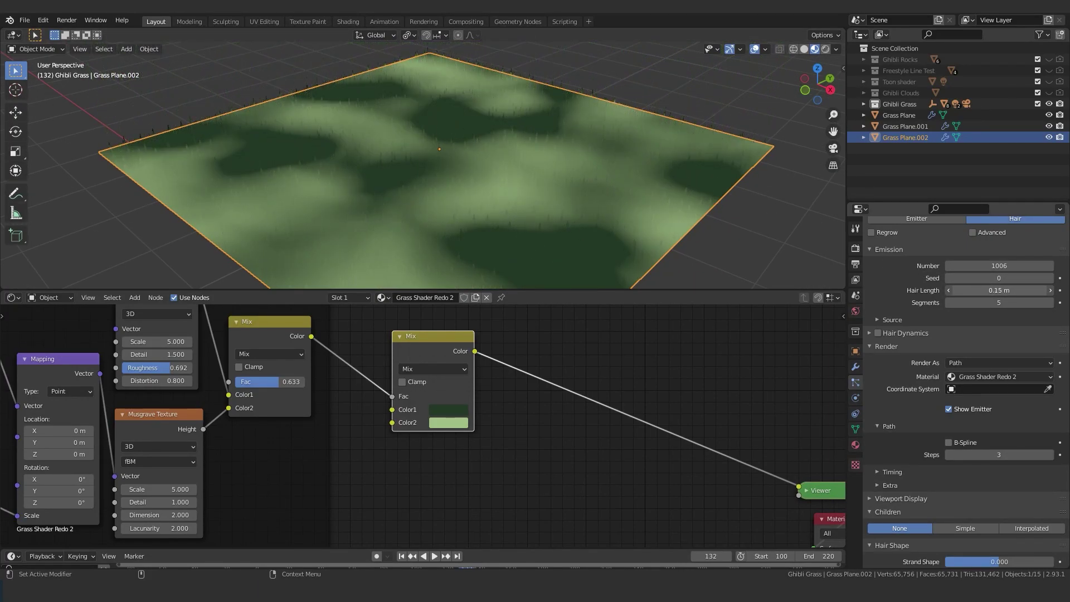
Set the hair particles' Hair Length to 0.3 m and undo the keyframe added to it
click(1060, 290)
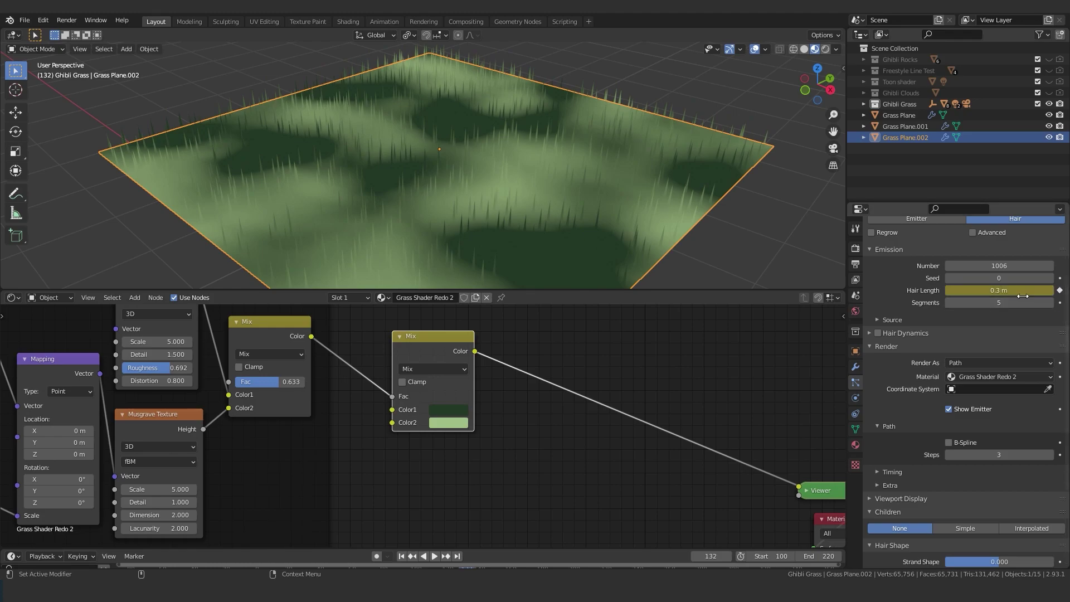
key(ctrl+z)
shift+middle_drag(641, 201, 643, 191)
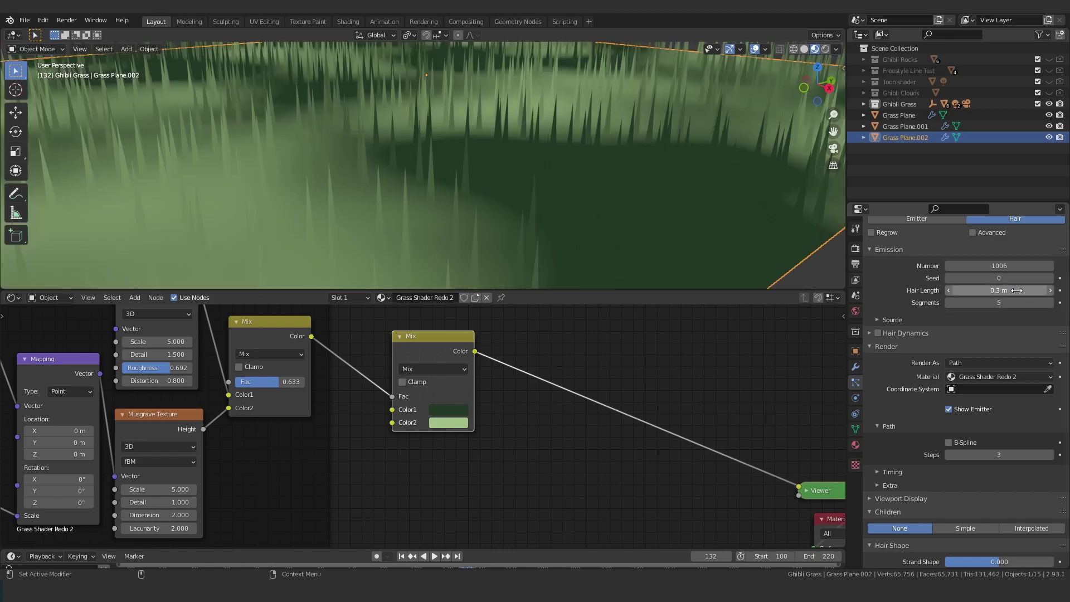
Set the hair Segments to 2 and the particle Number to 1000
drag(999, 303, 999, 303)
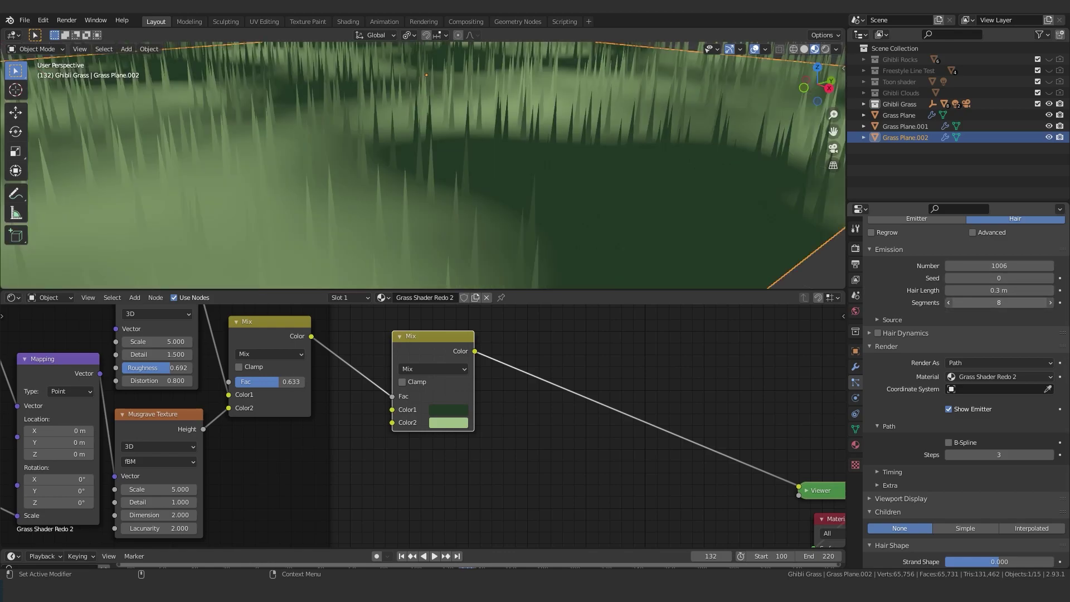
scroll(503, 132, down, 4)
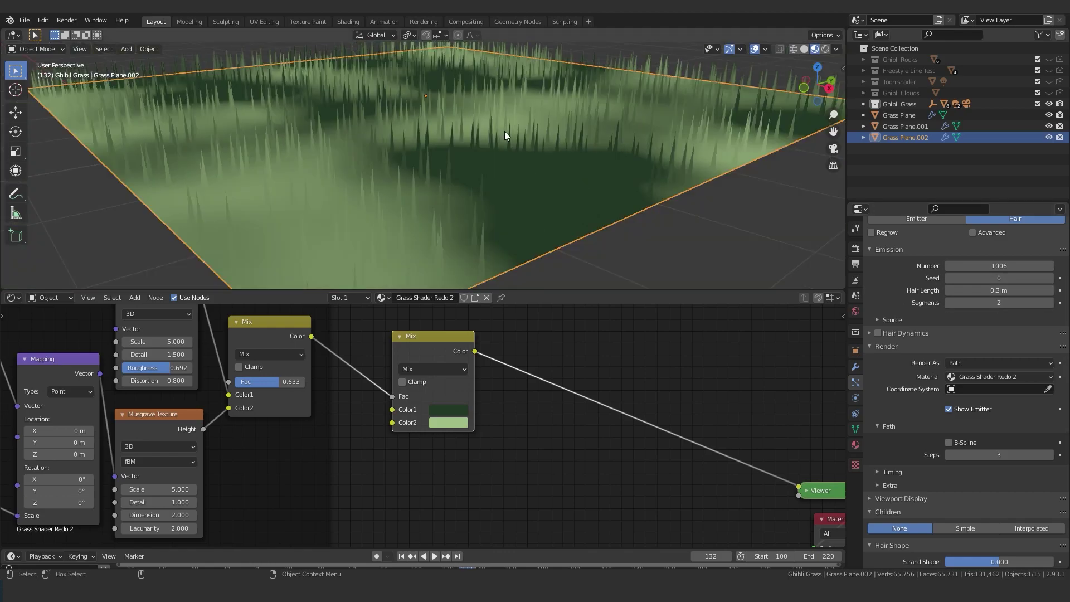
scroll(543, 145, up, 5)
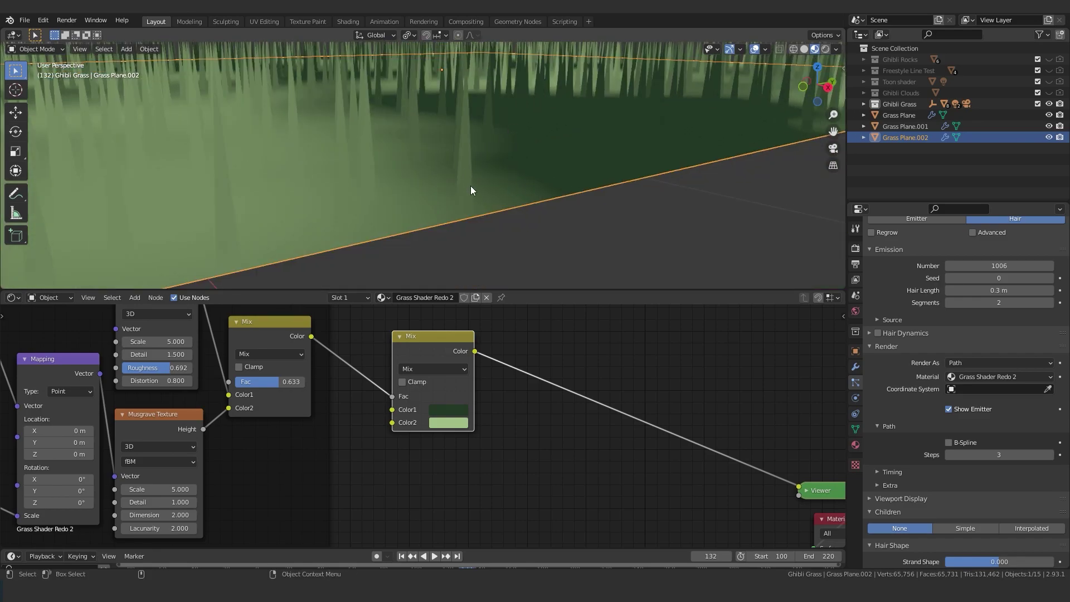
scroll(445, 122, down, 4)
scroll(476, 138, up, 3)
scroll(988, 309, up, 3)
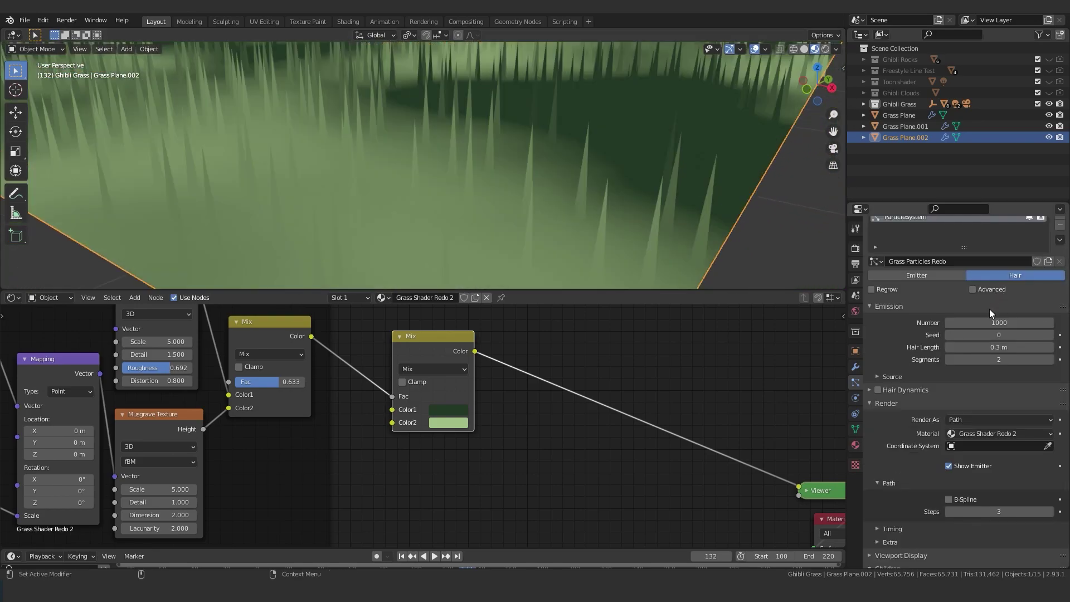
Try Object as the hair's Render As type and switch it back to Path
scroll(989, 335, down, 6)
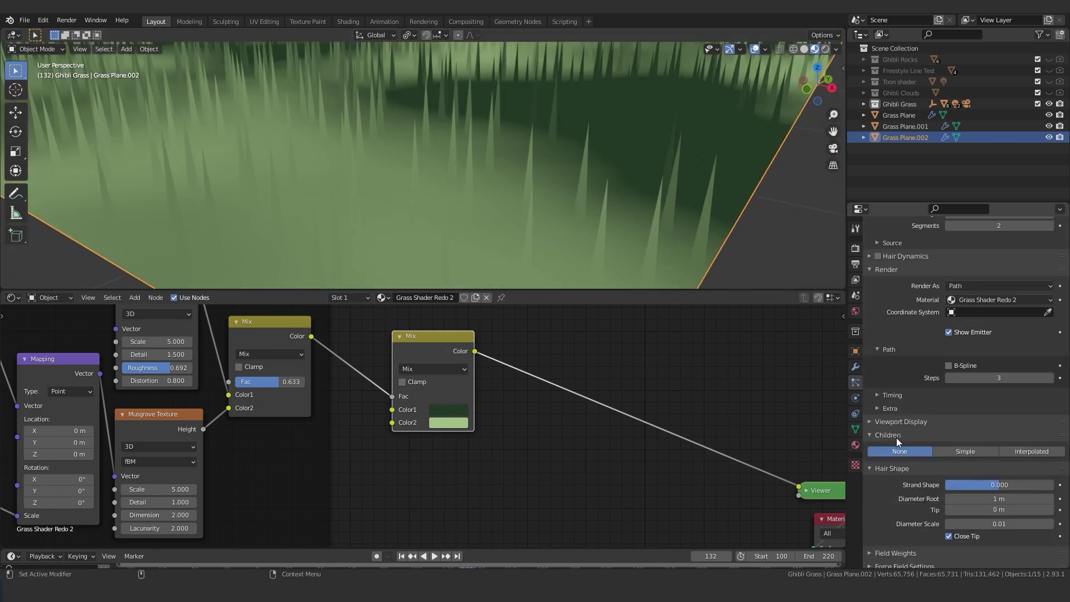
scroll(961, 420, up, 5)
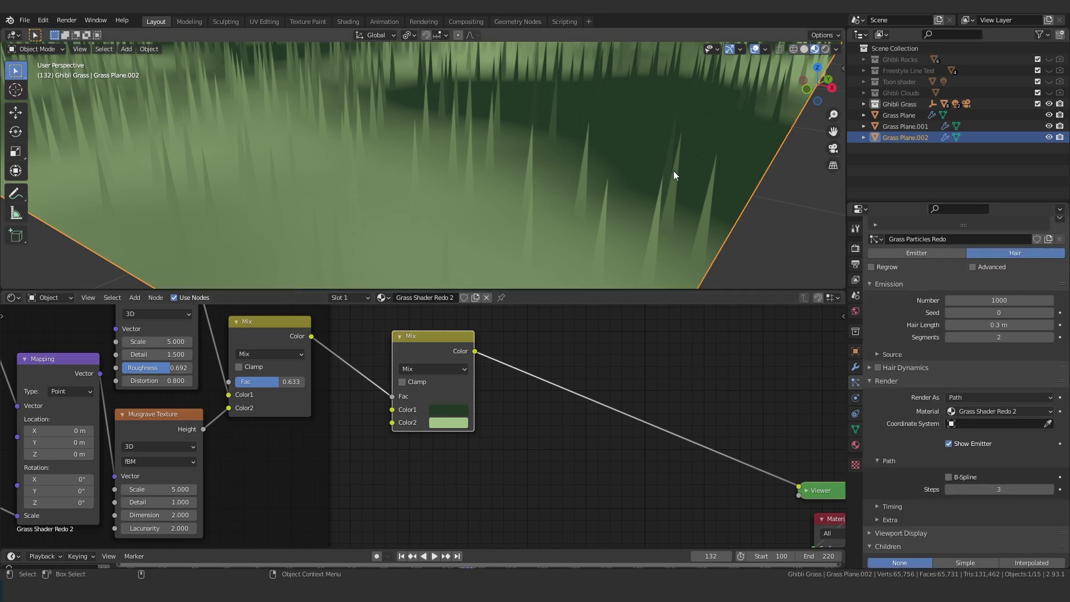
scroll(980, 480, down, 5)
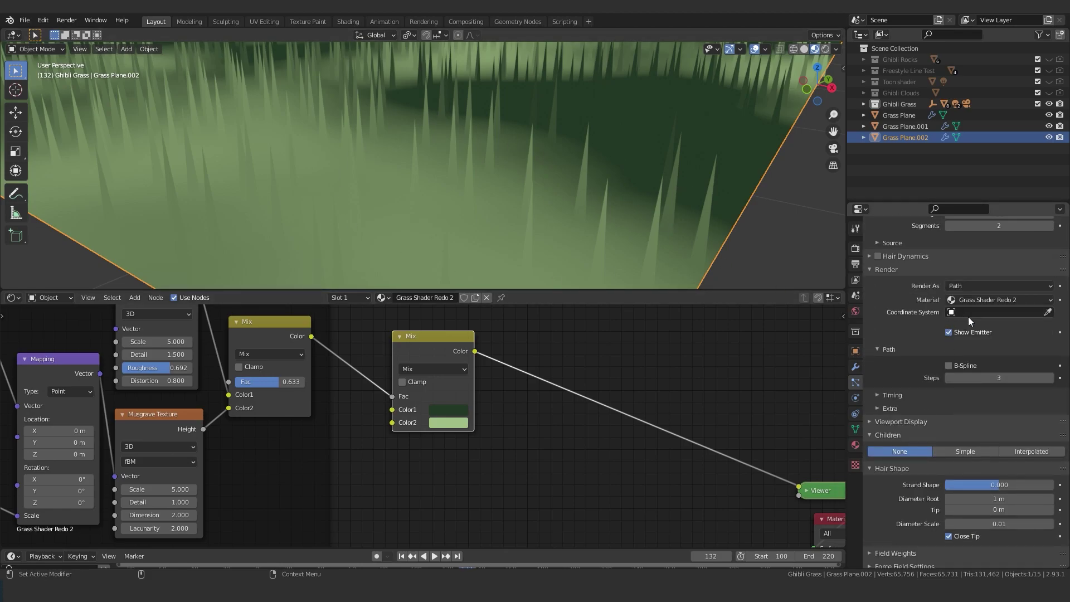
scroll(877, 434, down, 2)
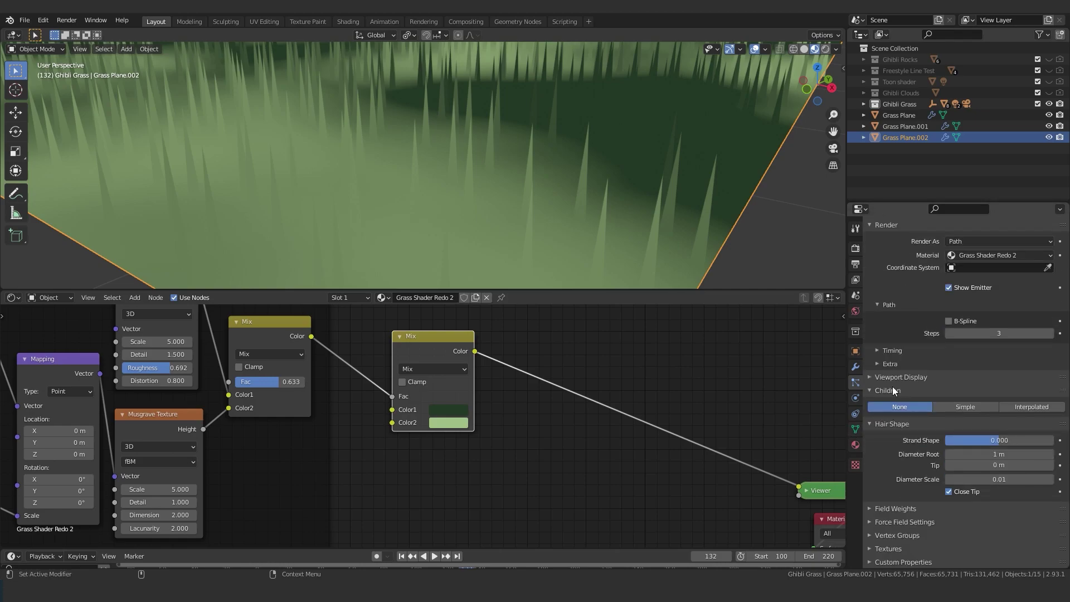
scroll(891, 386, up, 3)
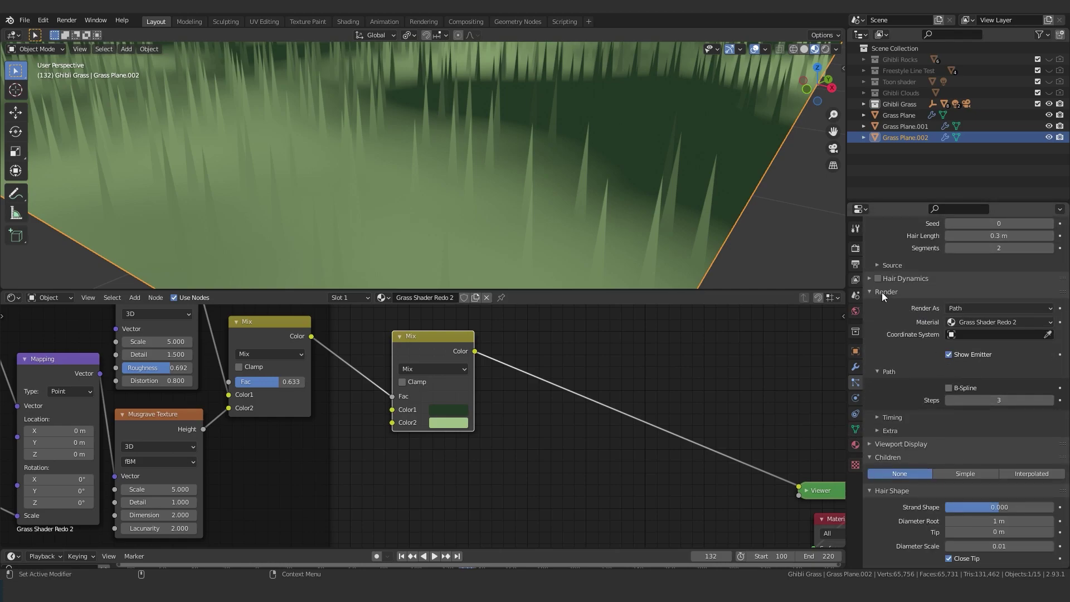
click(958, 307)
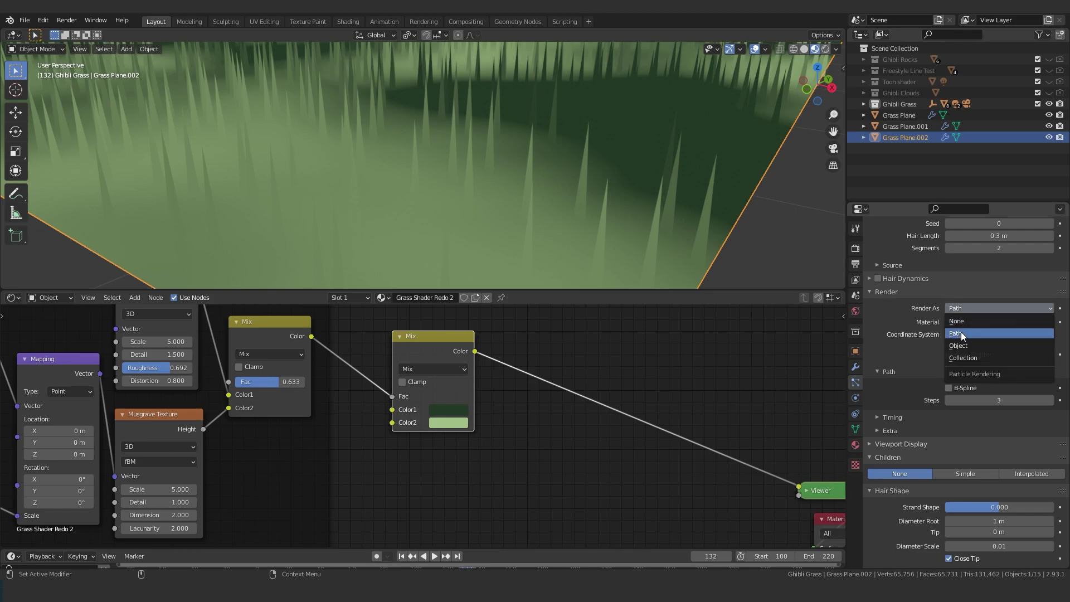
click(961, 333)
click(965, 306)
click(964, 345)
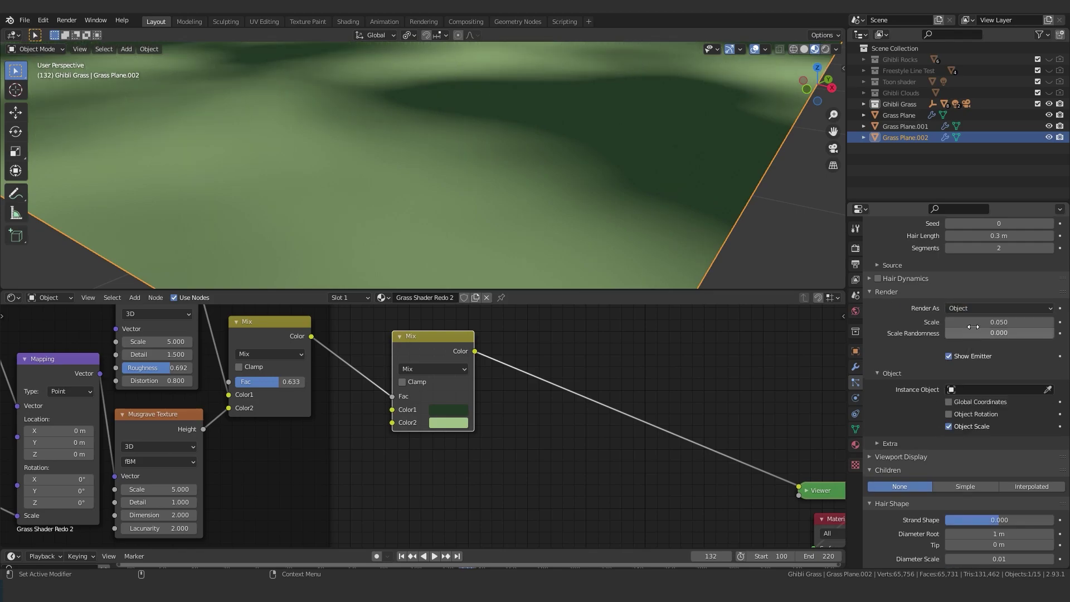
click(964, 307)
click(965, 331)
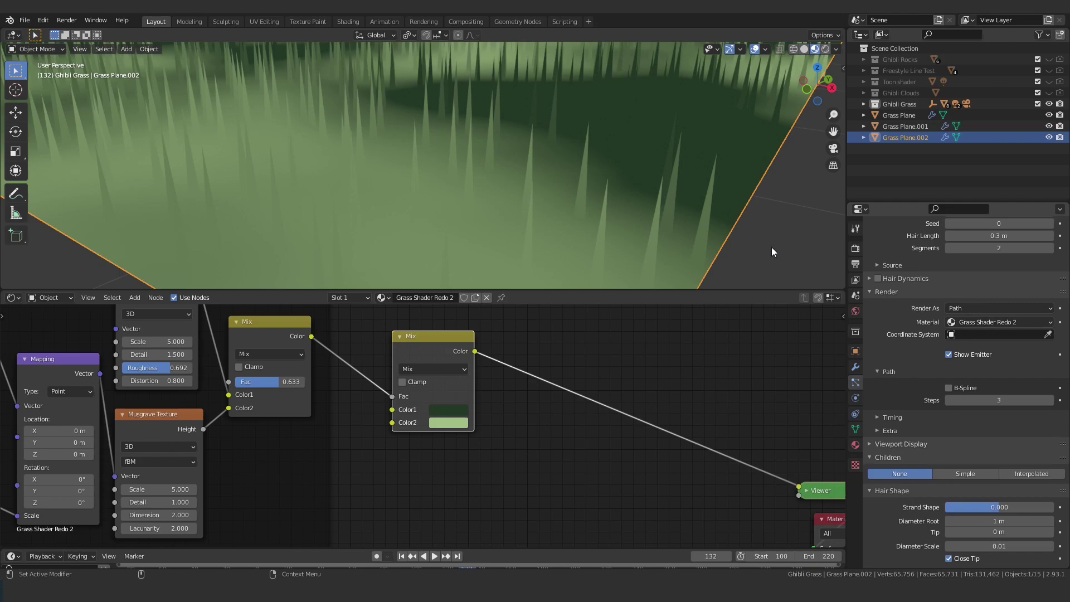
With Grass Shader Redo 2 as the hair's render material, enable B-Spline and set the path Steps to 2
click(967, 320)
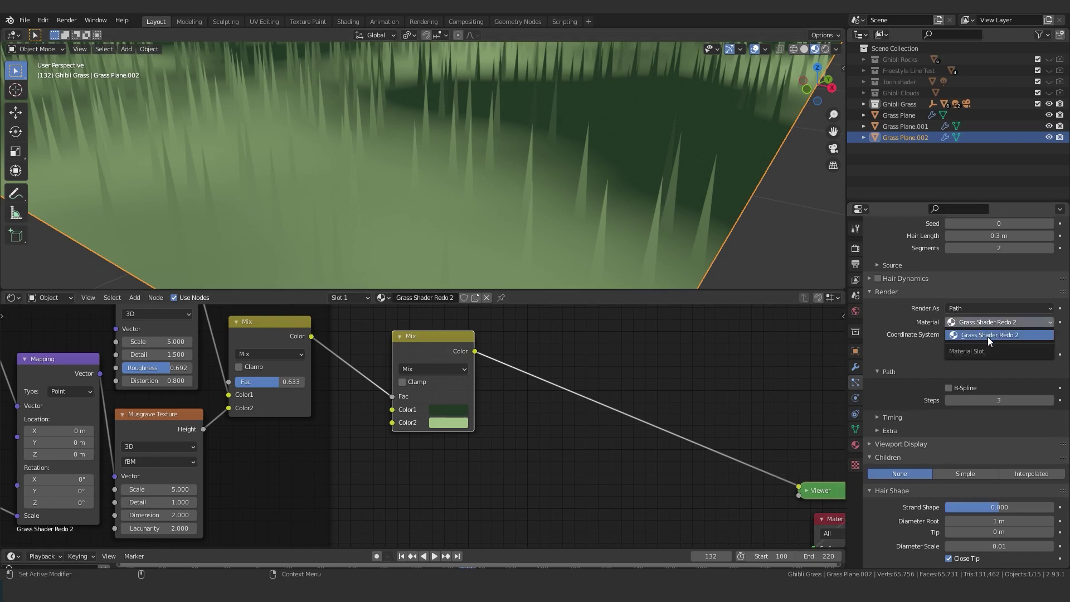
click(967, 333)
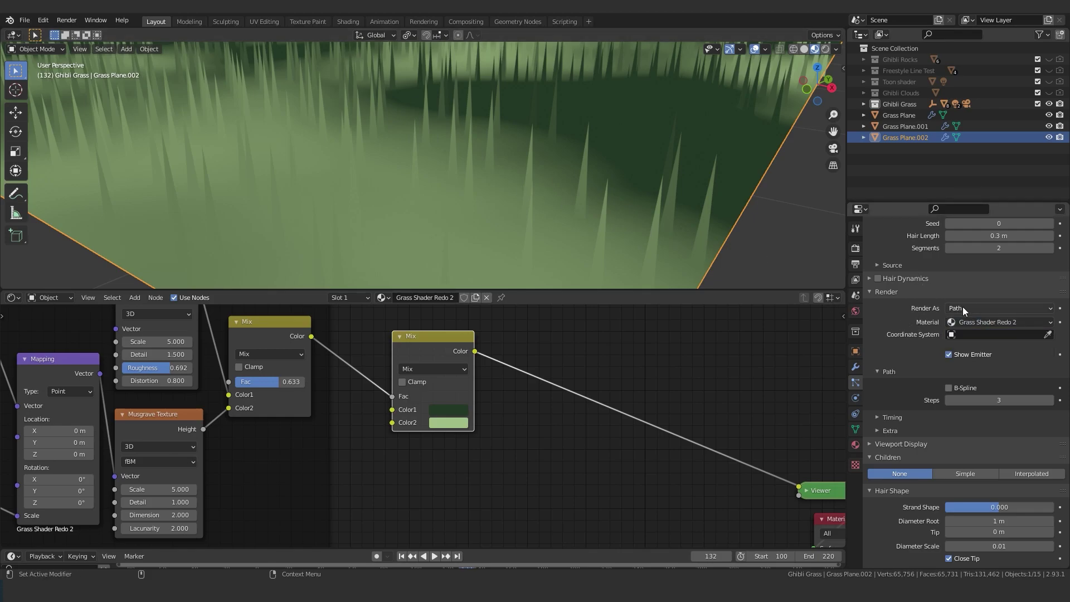
scroll(989, 336, down, 2)
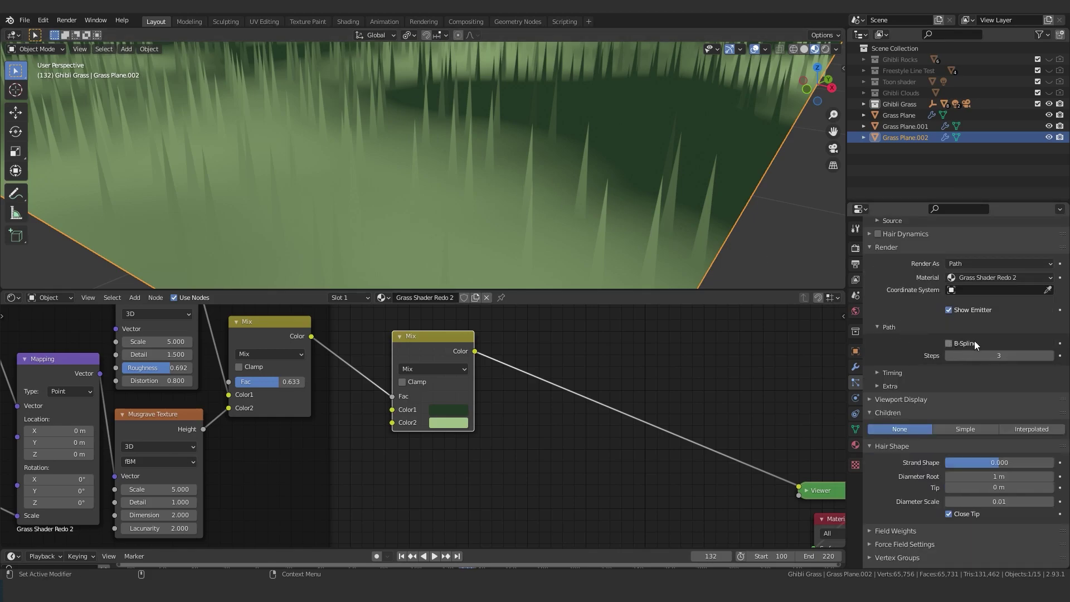
click(948, 343)
click(997, 356)
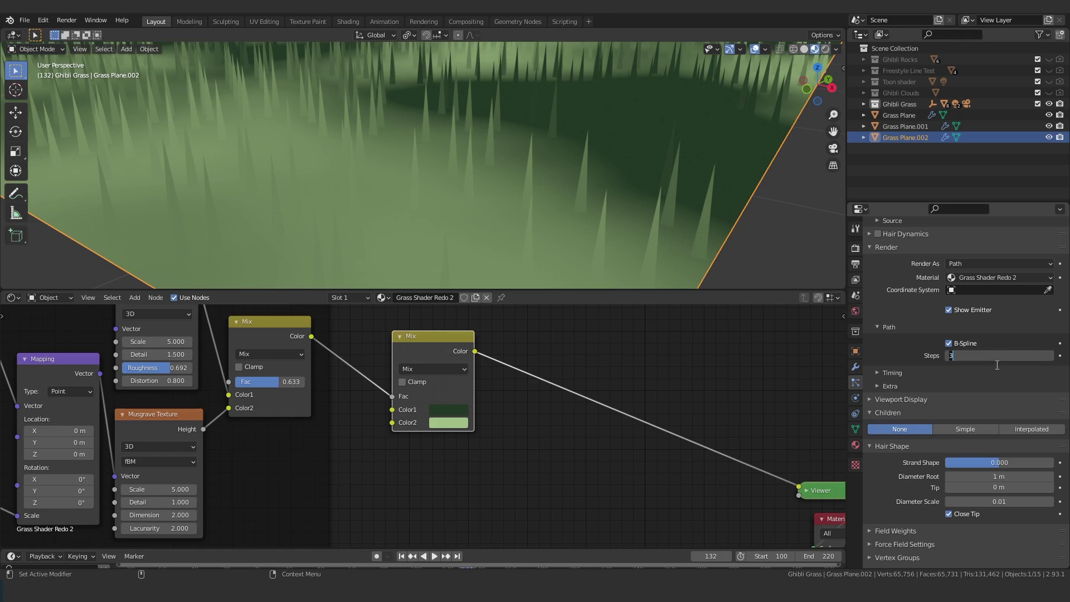
text(2)
key(Return)
Add Simple children to the hair particles and set their Display Amount to 25
scroll(935, 351, down, 1)
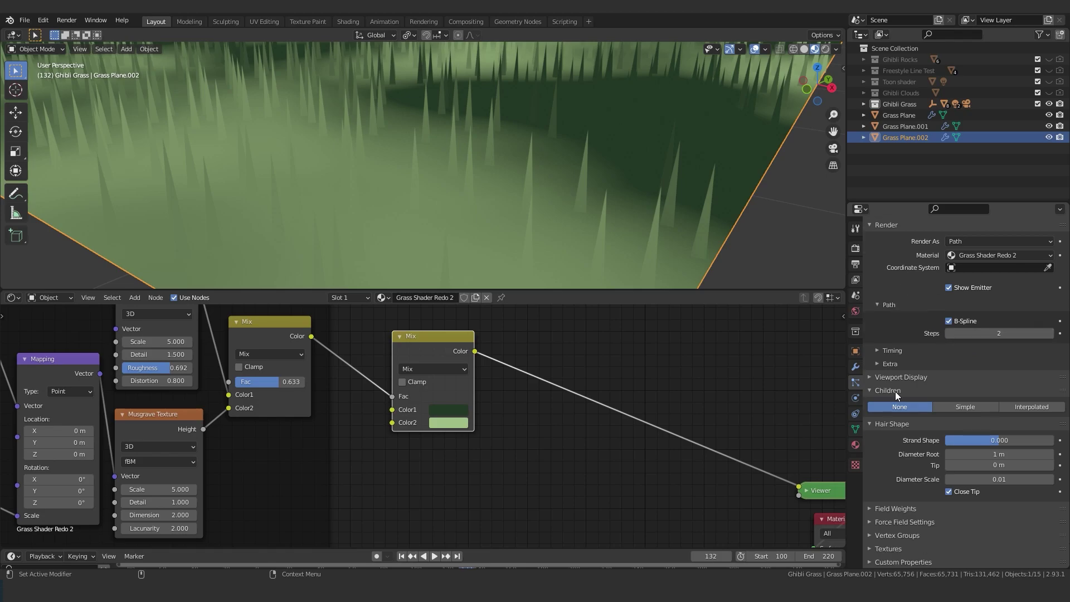
click(964, 407)
scroll(982, 271, down, 7)
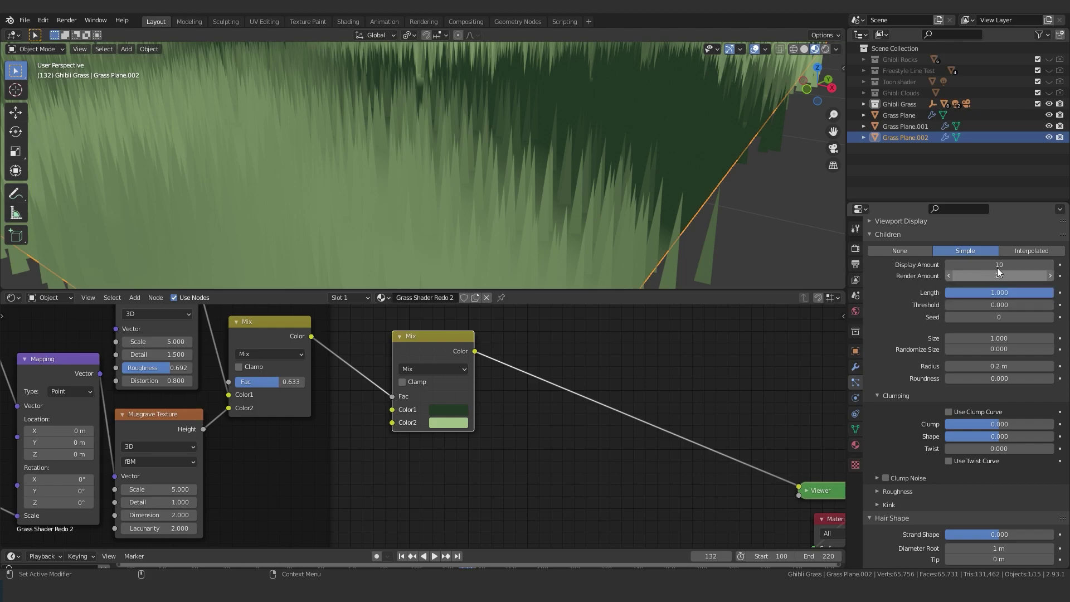
click(999, 266)
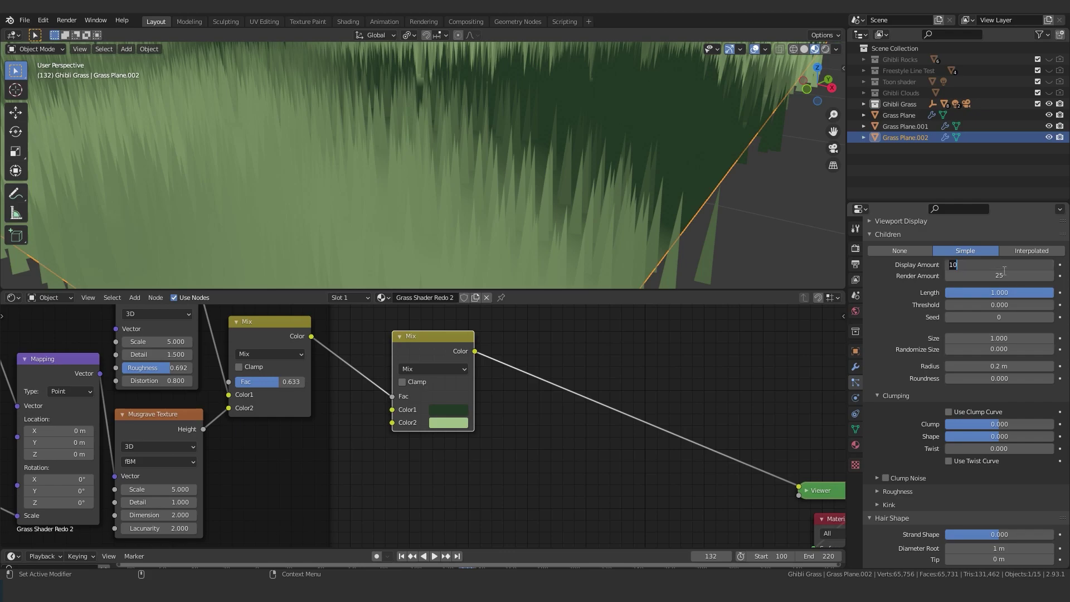
text(25)
key(Return)
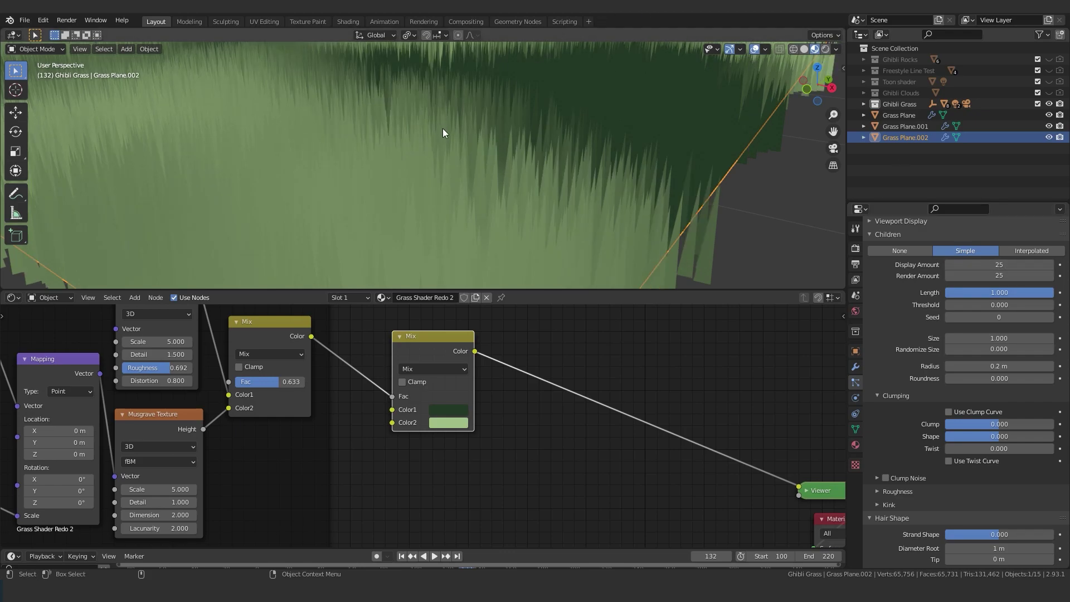
Try lowering the hair particle Number to 891 and undo the change
scroll(442, 128, down, 5)
mouse_move(467, 123)
middle_down()
mouse_move(423, 169)
mouse_move(466, 149)
middle_up()
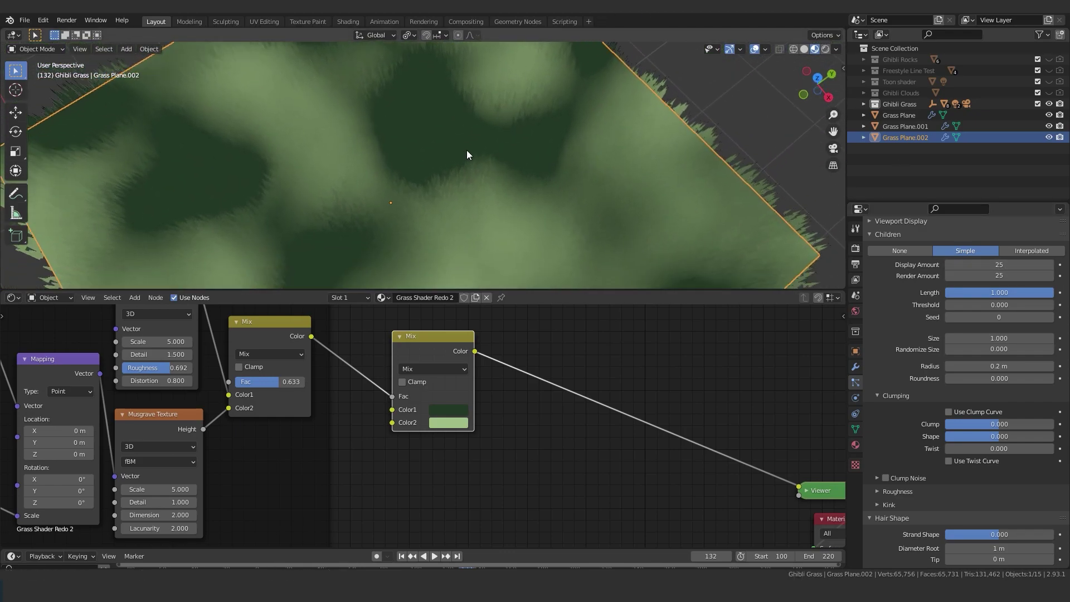
scroll(470, 195, down, 3)
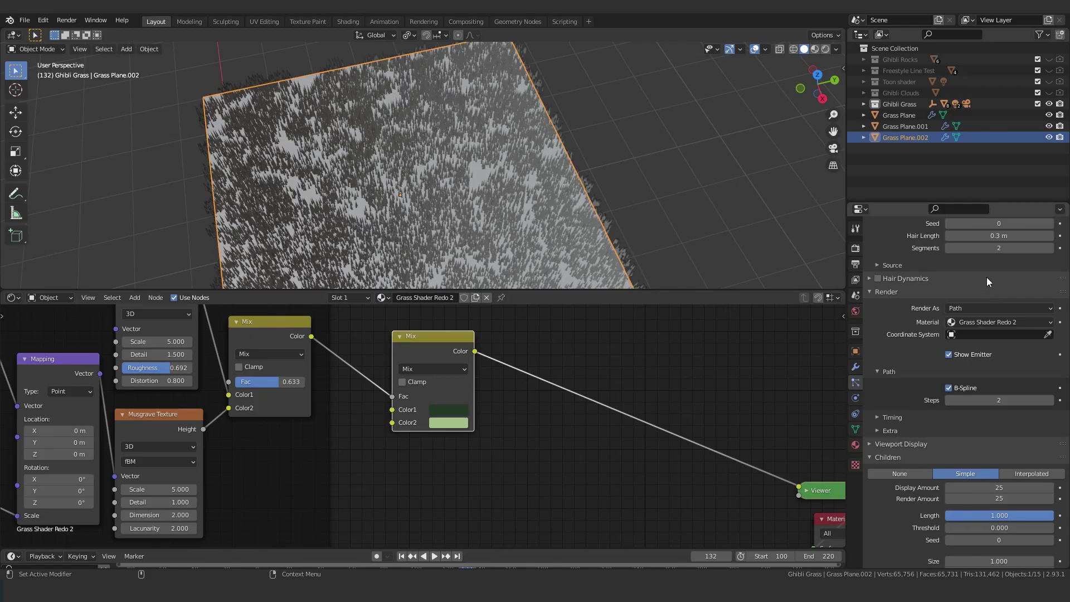
scroll(986, 276, up, 6)
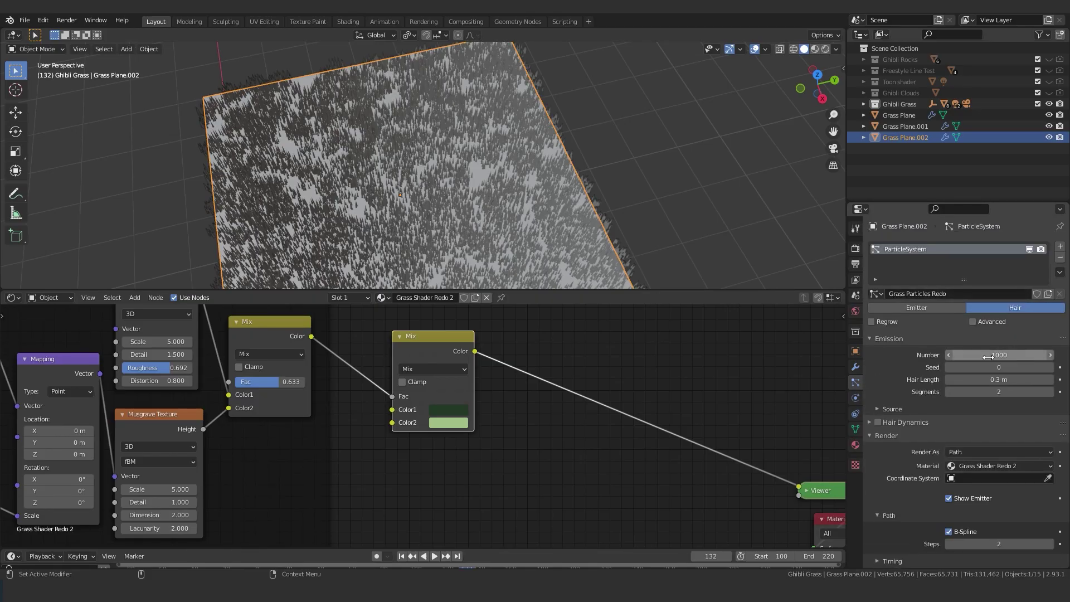
drag(998, 355, 937, 355)
scroll(446, 138, down, 2)
middle_drag(473, 158, 496, 119)
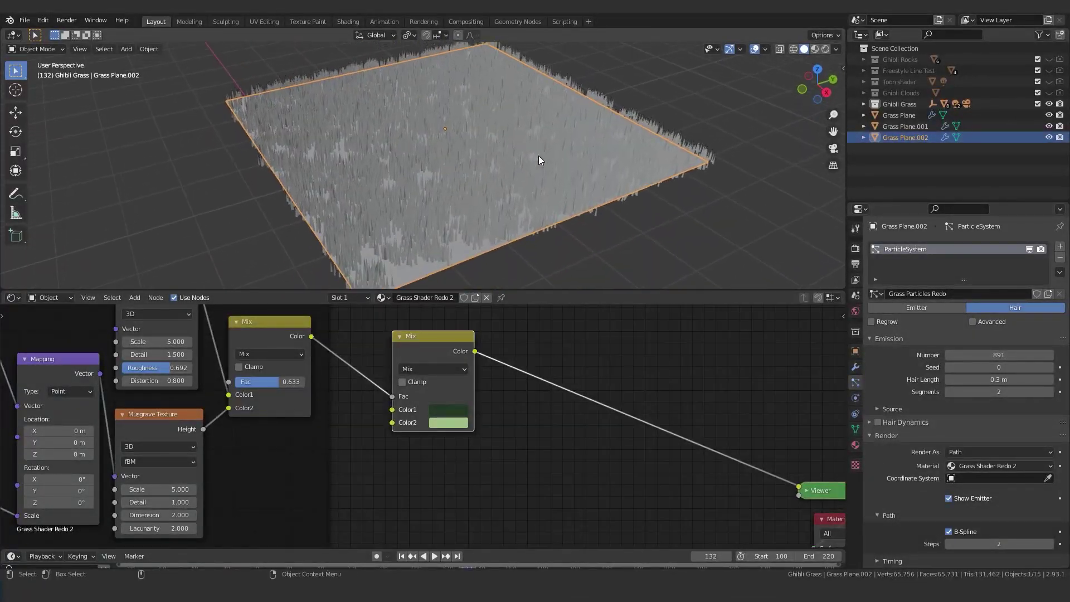
scroll(524, 164, up, 2)
key(ctrl+z)
Set the child hair Length to 0.665 and its Threshold to 0.310
scroll(724, 263, down, 5)
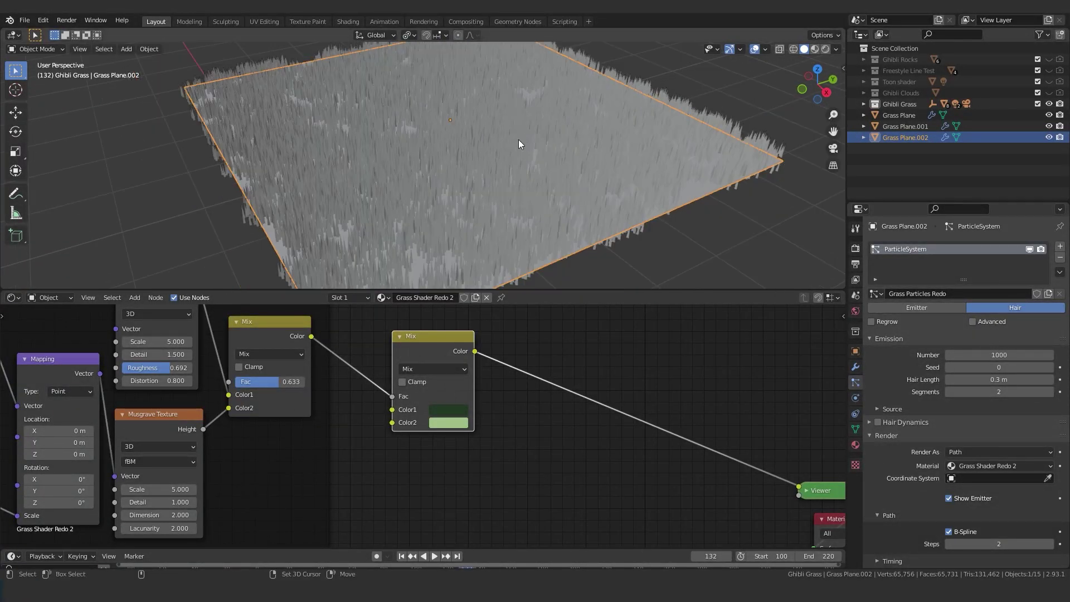
middle_drag(518, 139, 551, 162)
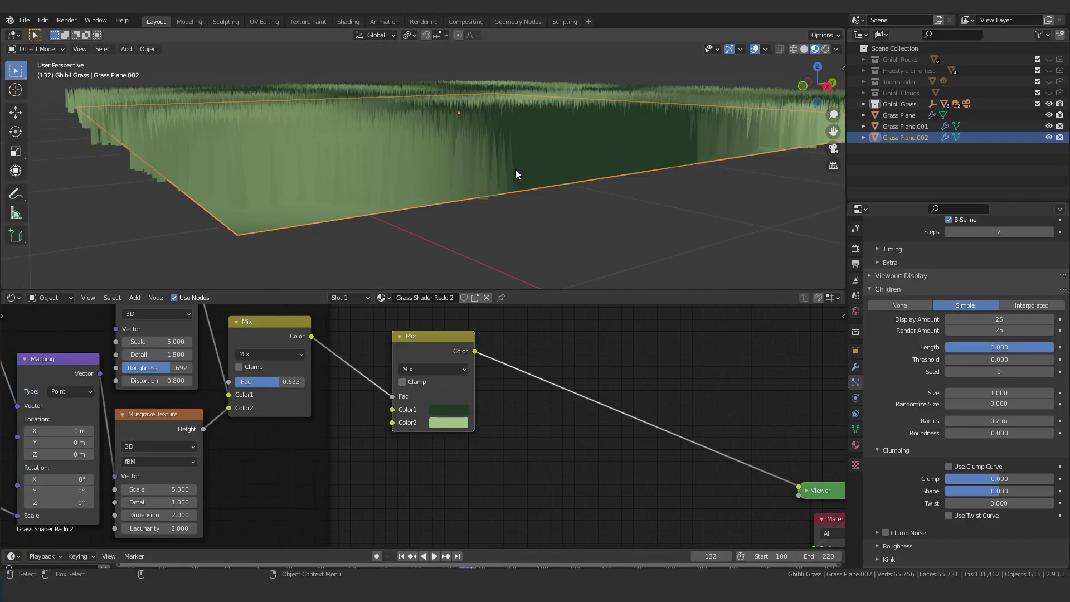
mouse_move(516, 169)
middle_down()
mouse_move(503, 169)
mouse_move(502, 139)
mouse_move(499, 157)
mouse_move(530, 172)
middle_up()
scroll(603, 196, down, 3)
scroll(706, 252, up, 3)
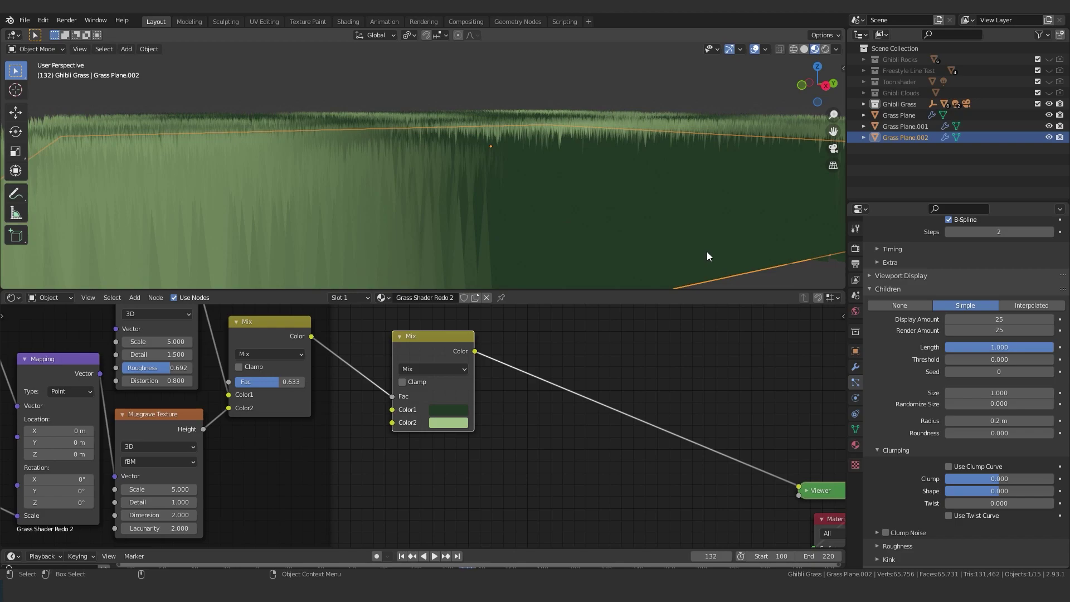
drag(1051, 346, 1017, 380)
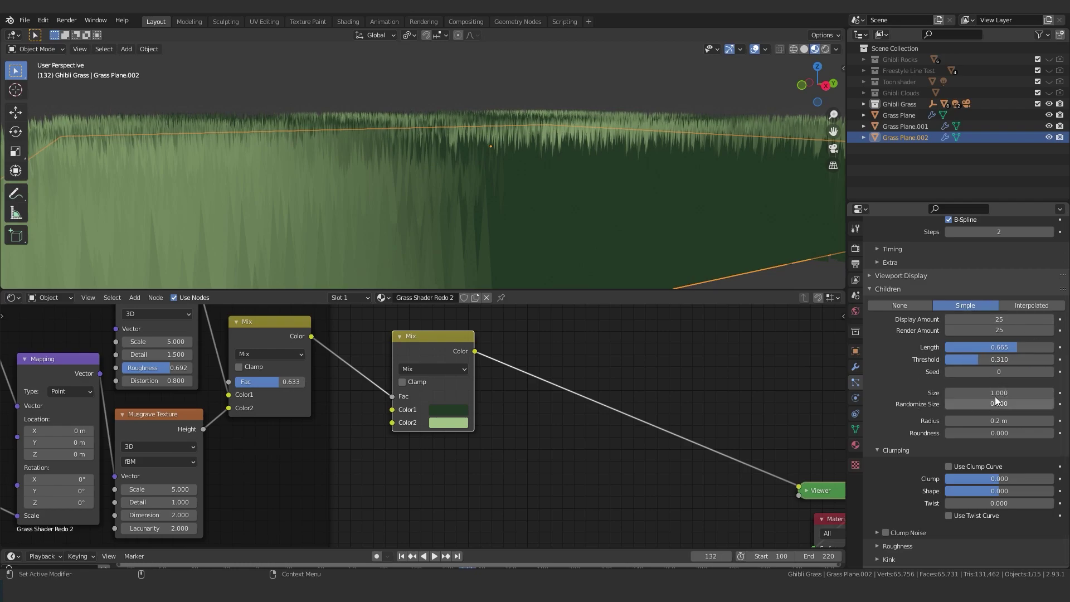
Set the children's Radius to 0.11 m and Roundness to 0.152, and inspect the grass clumps up close
scroll(977, 375, up, 3)
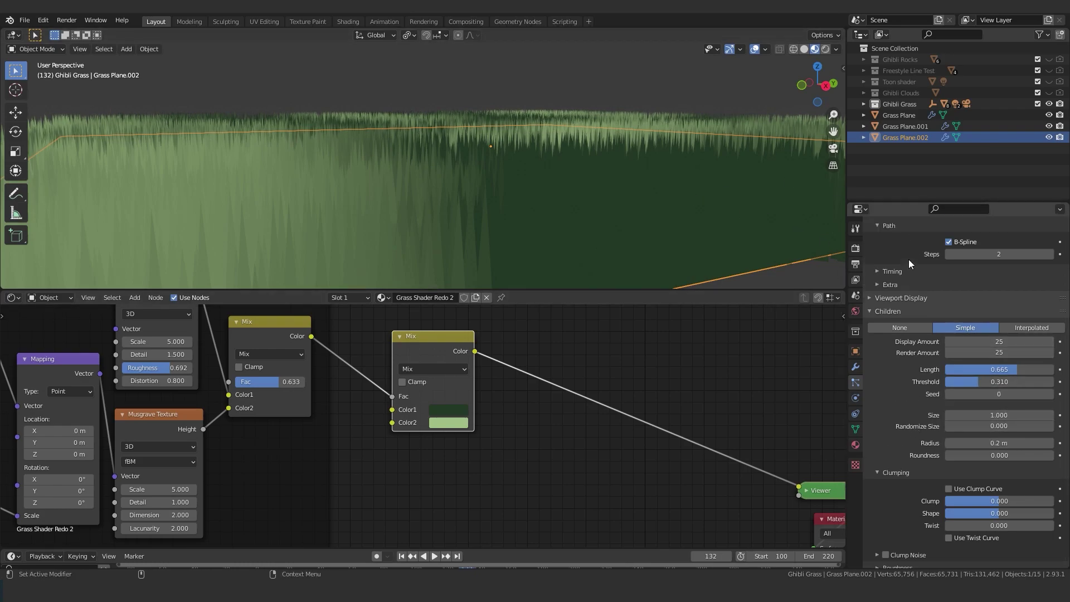
scroll(960, 386, down, 5)
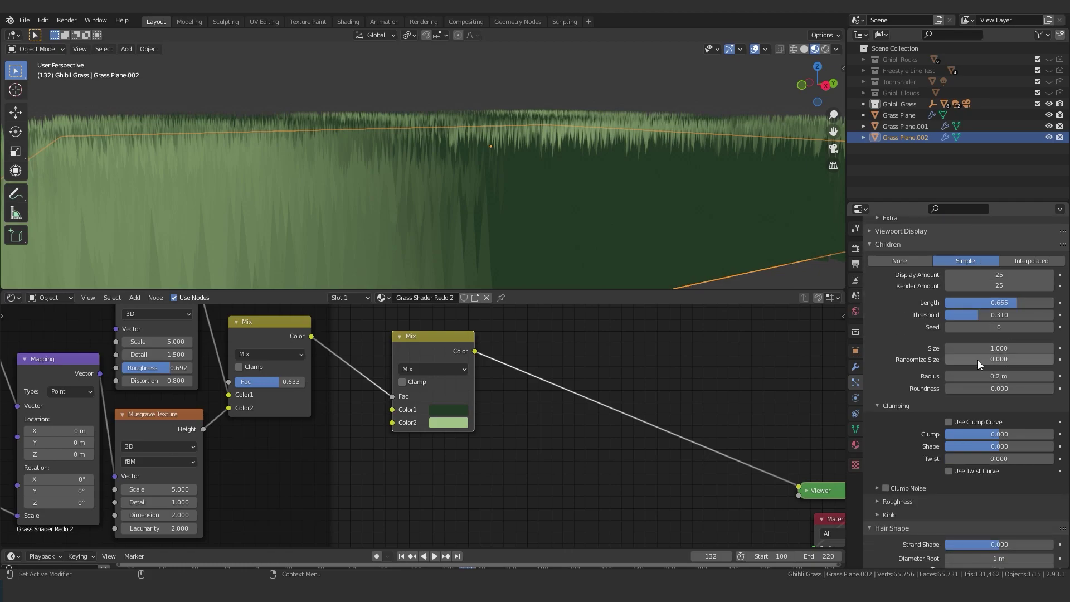
drag(982, 377, 961, 388)
middle_drag(662, 201, 511, 222)
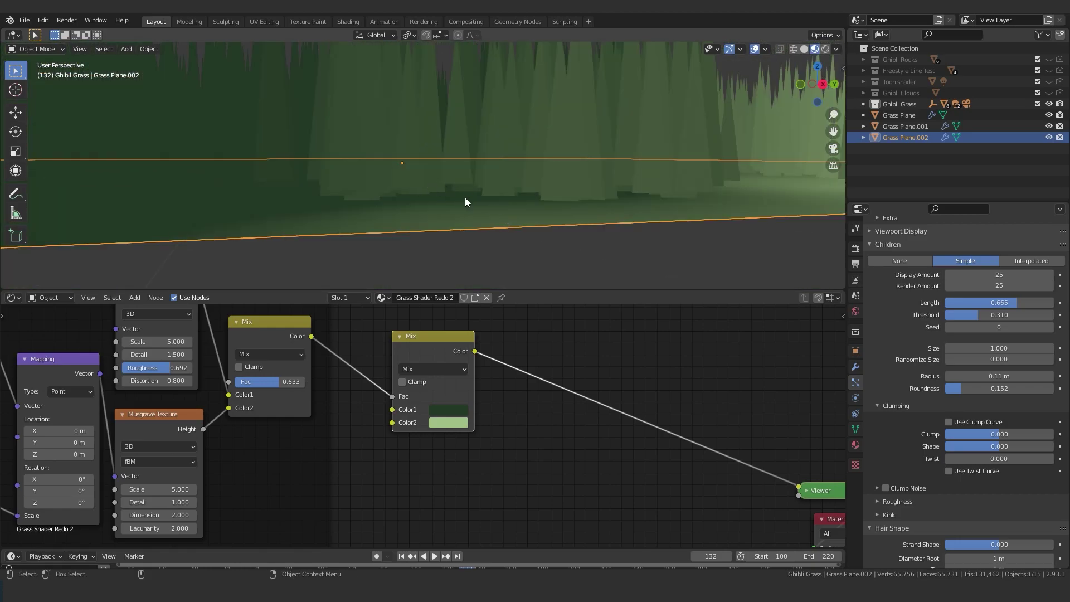
middle_drag(466, 198, 540, 188)
scroll(445, 175, down, 4)
scroll(539, 187, up, 5)
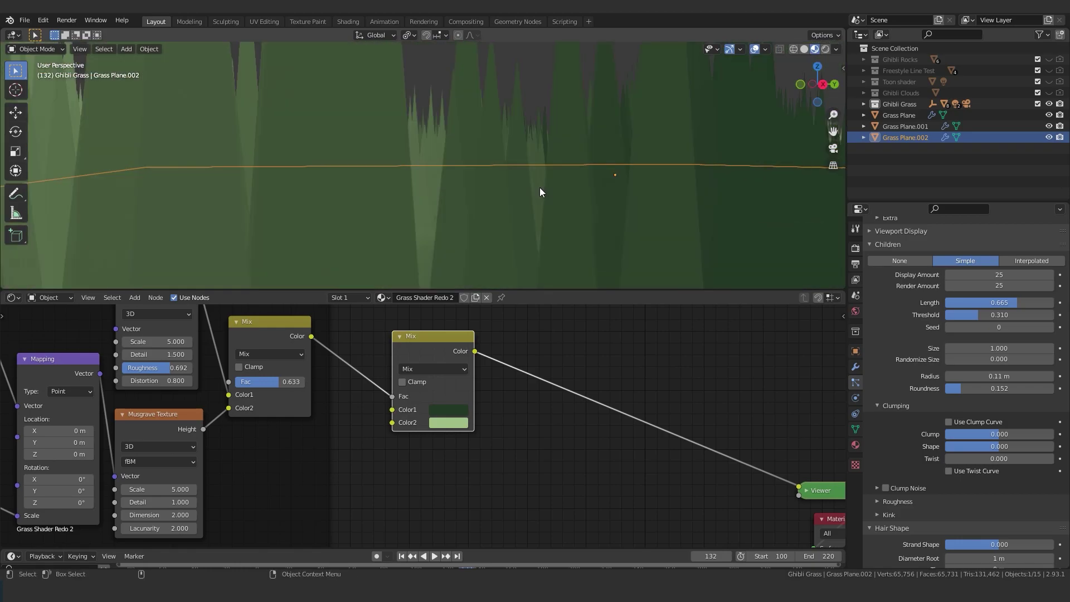
scroll(539, 192, down, 4)
scroll(501, 172, up, 3)
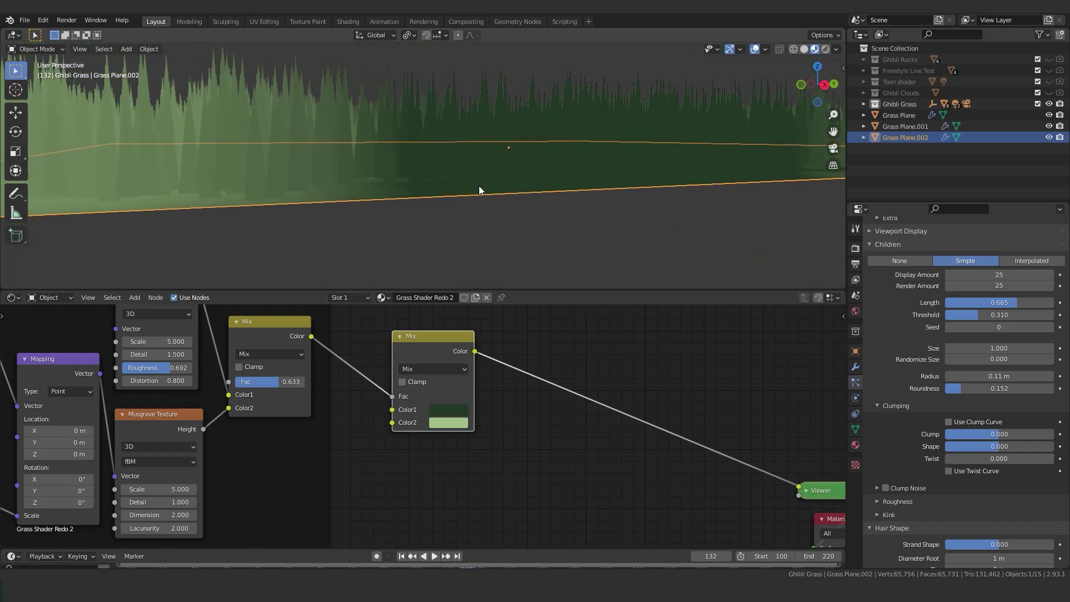
Set the children's Clump to -0.497, clump Shape to 0.162 and Twist to 0.105
middle_drag(496, 192, 496, 161)
scroll(490, 167, up, 2)
scroll(997, 378, down, 3)
drag(999, 367, 1055, 391)
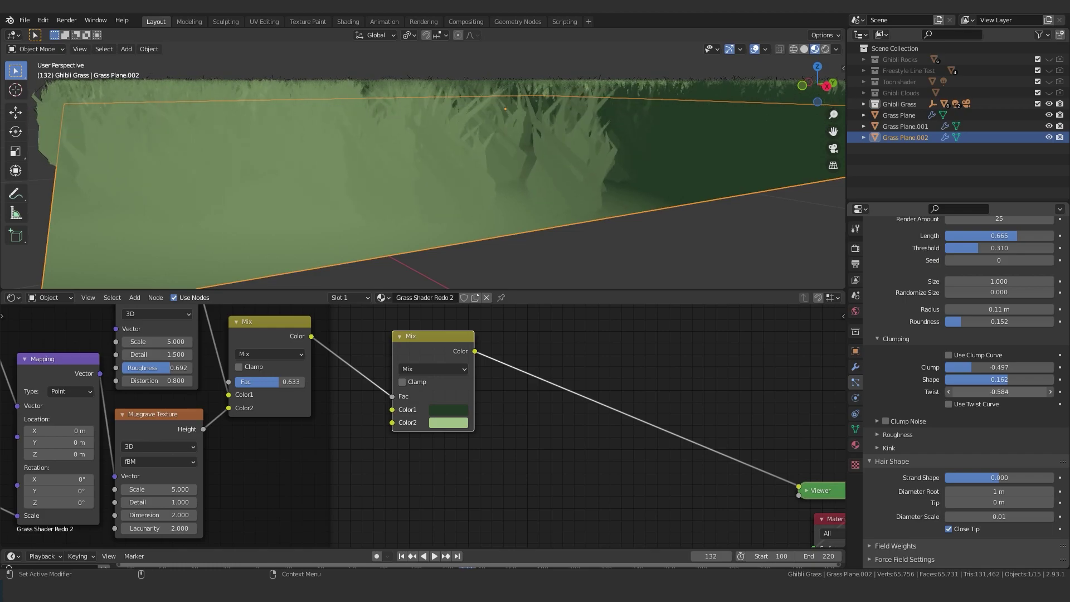
drag(985, 392, 987, 391)
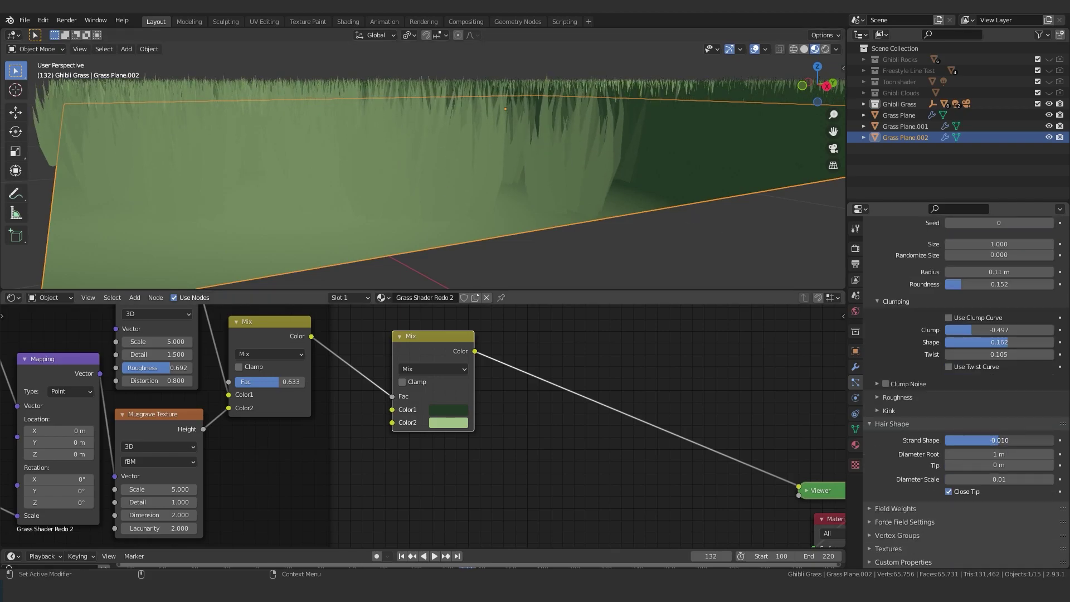
Set the hair Strand Shape to 0.365, Diameter Root to 1.1 m and Tip to 0.29 m
drag(991, 440, 986, 440)
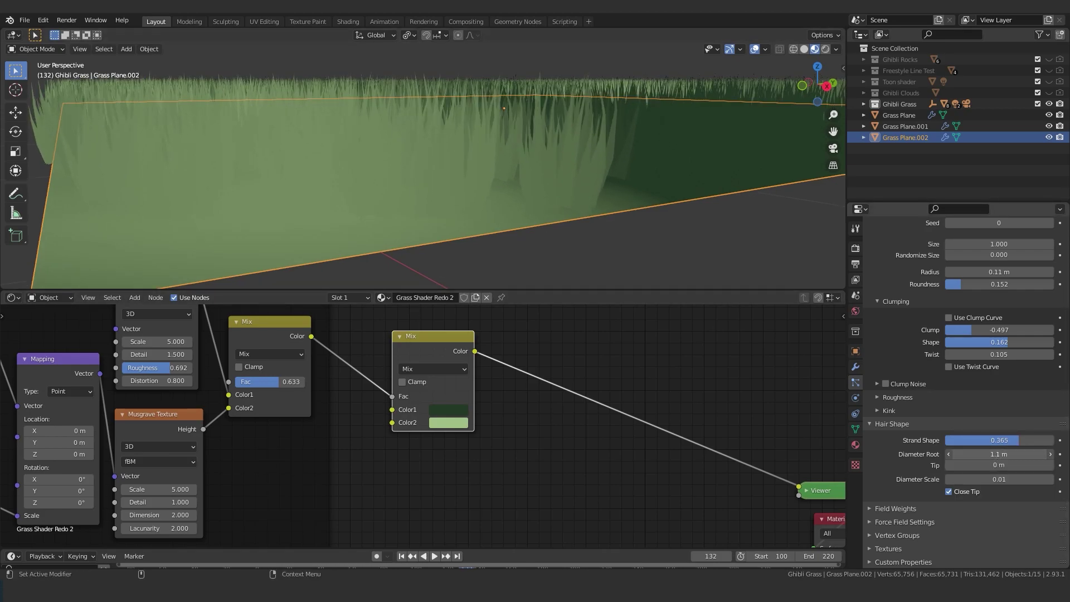
drag(997, 454, 1020, 479)
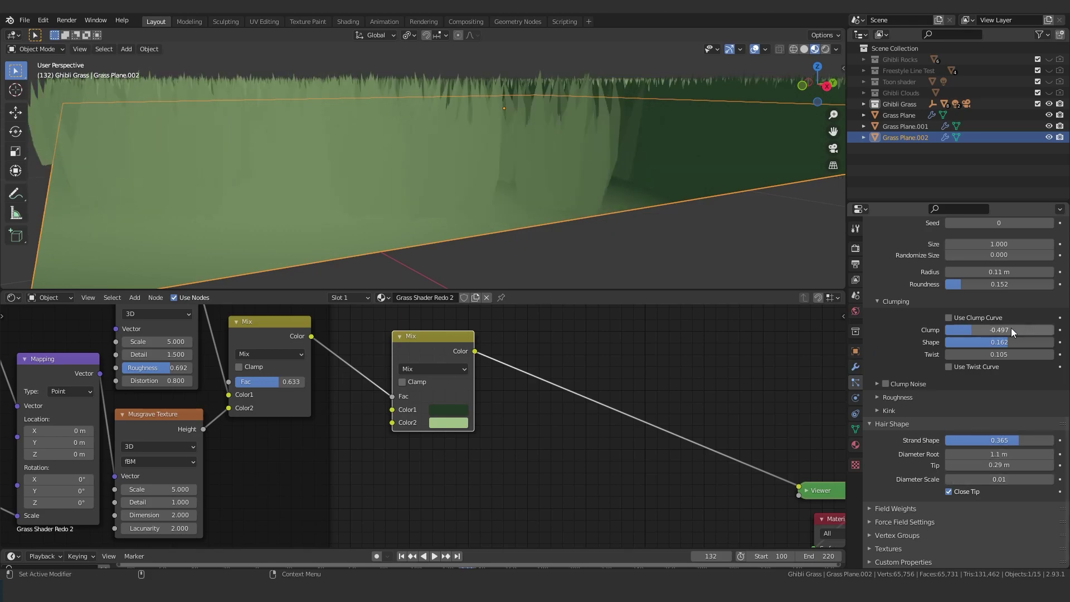
Swap the plane's particle settings to GrassParticles_LowCost and inspect its grass clumps up close
scroll(940, 392, up, 15)
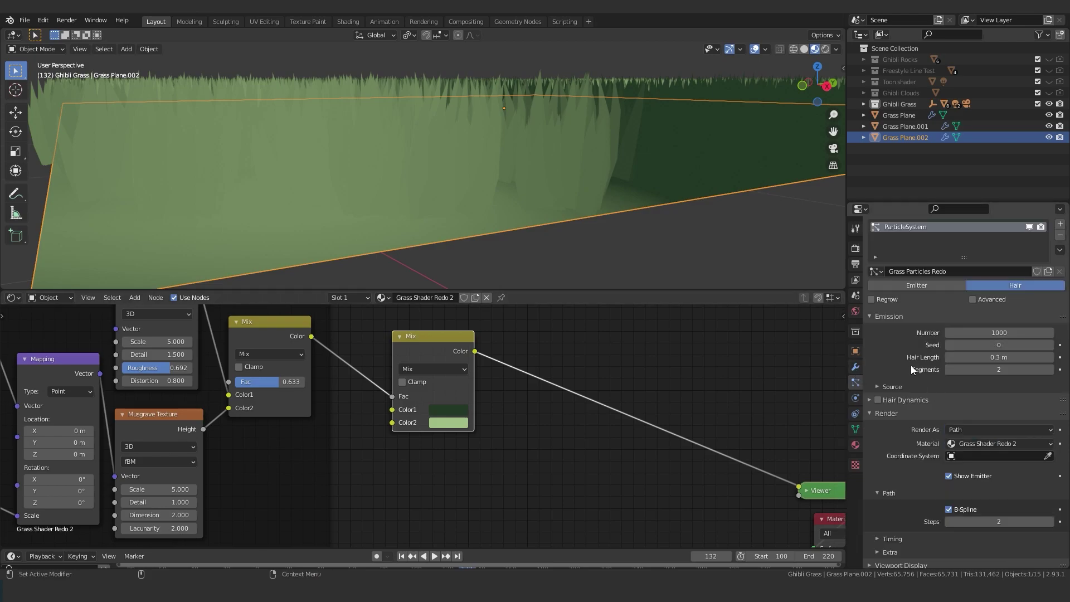
scroll(912, 368, up, 2)
middle_drag(573, 138, 566, 168)
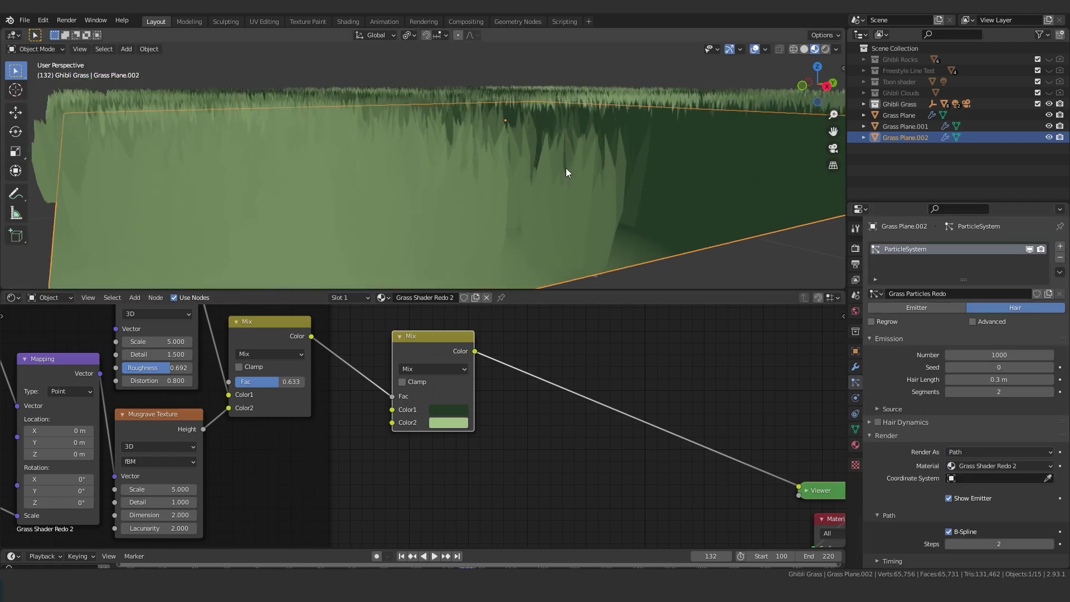
middle_drag(566, 168, 563, 182)
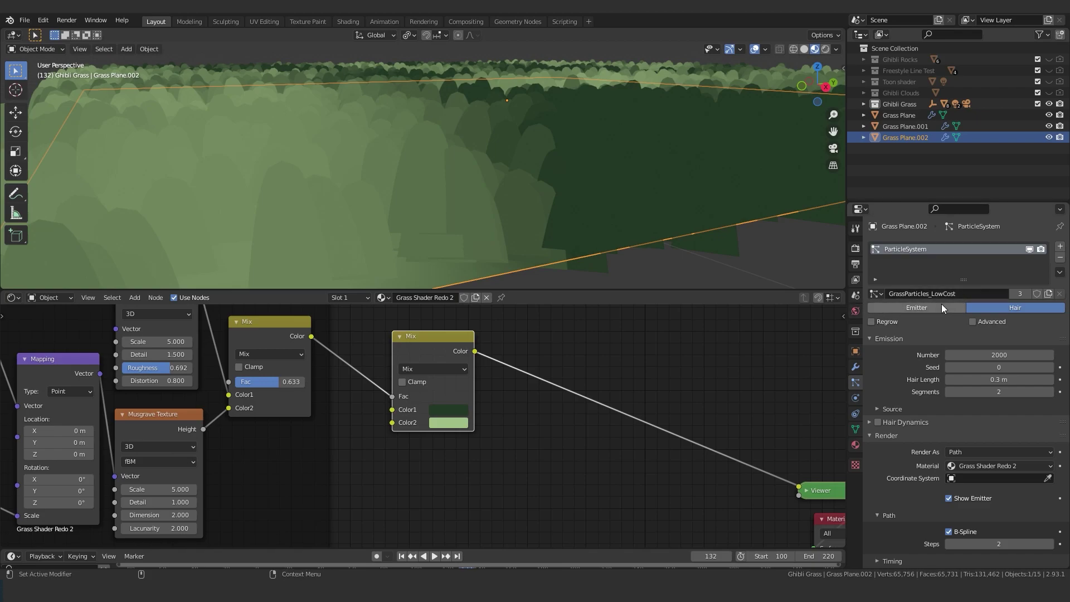
click(875, 293)
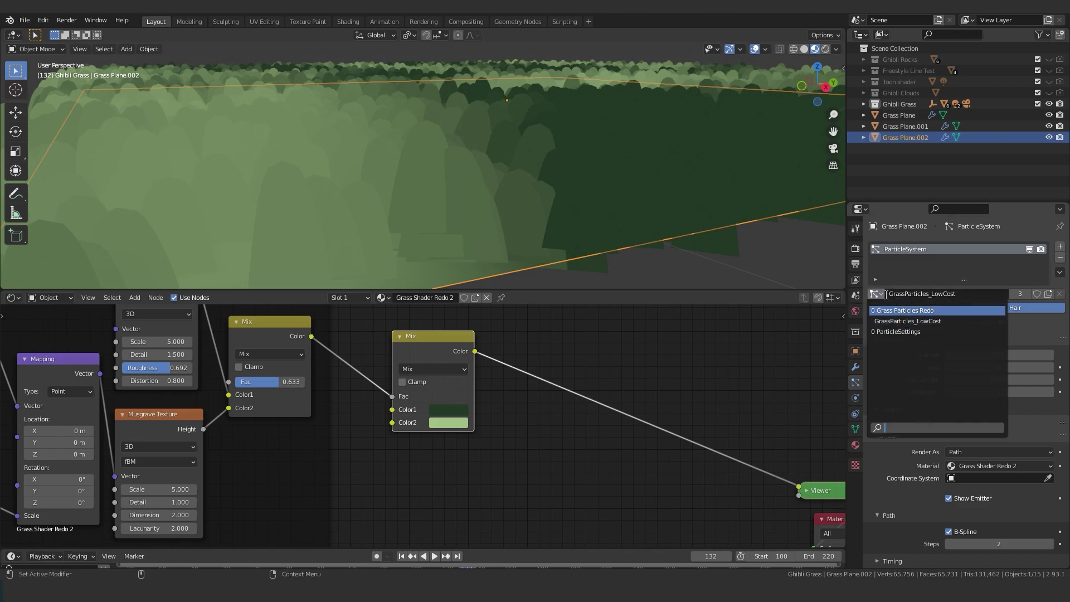
click(878, 294)
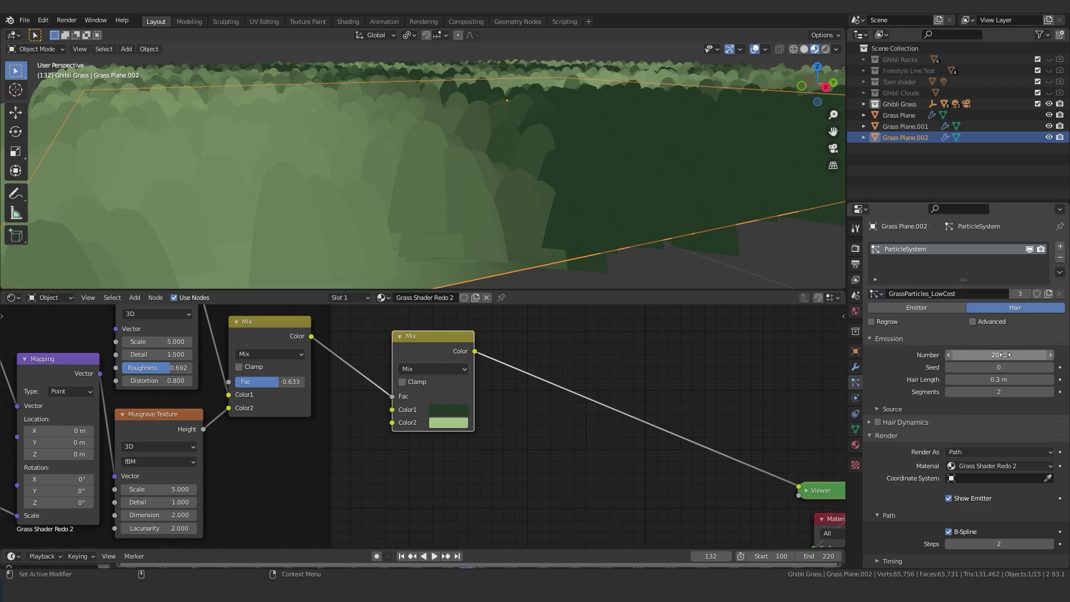
click(876, 294)
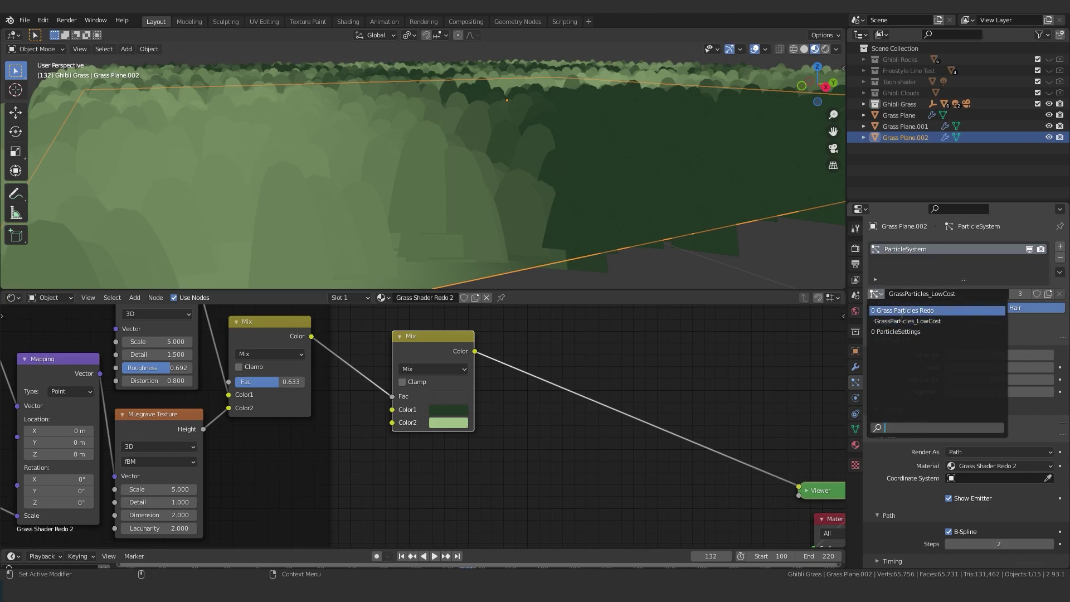
click(891, 308)
click(876, 294)
click(897, 319)
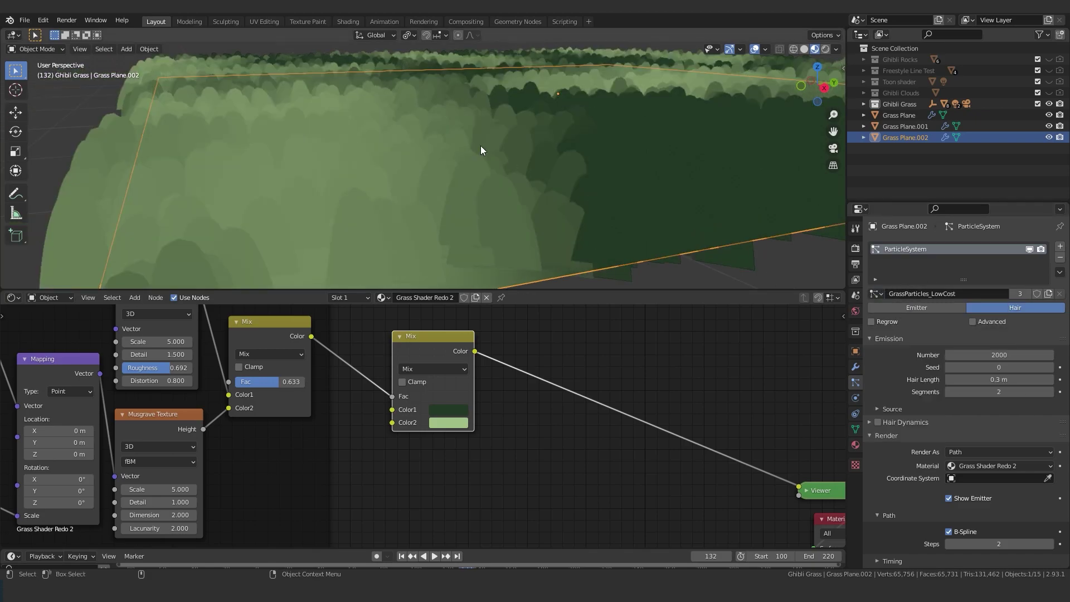
scroll(482, 138, up, 4)
scroll(483, 138, down, 4)
shift+middle_drag(484, 139, 487, 162)
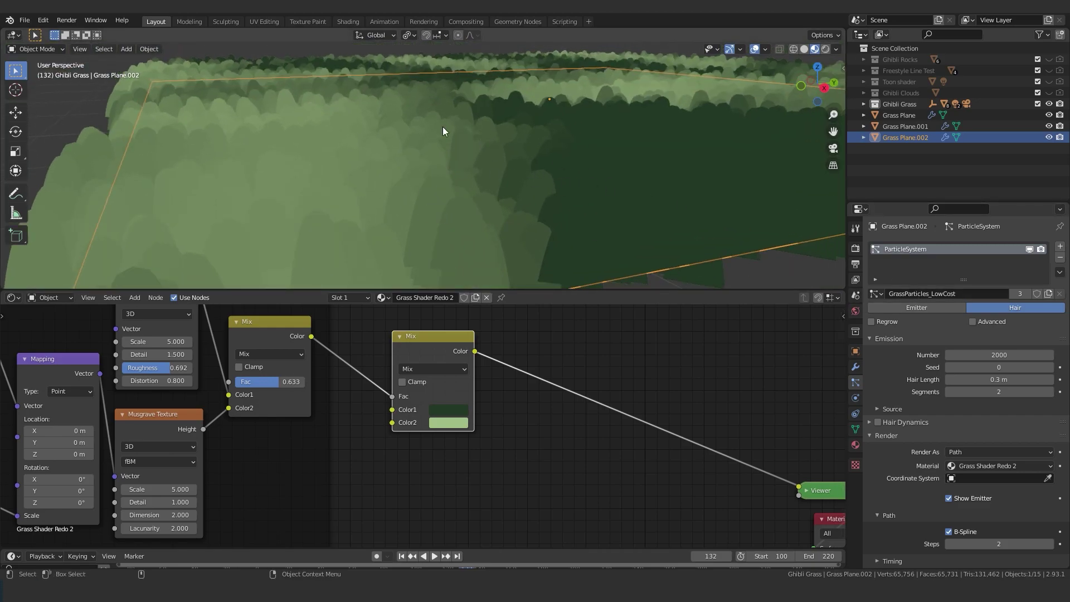
Reassign the Grass Particles Redo settings to the plane's particle system and view the whole patch of grass
click(875, 294)
click(898, 308)
shift+middle_drag(310, 189, 361, 159)
scroll(403, 162, down, 4)
Add a Diffuse BSDF node below the generated texture frame and connect its BSDF output to the Material Output's Surface
scroll(498, 417, down, 3)
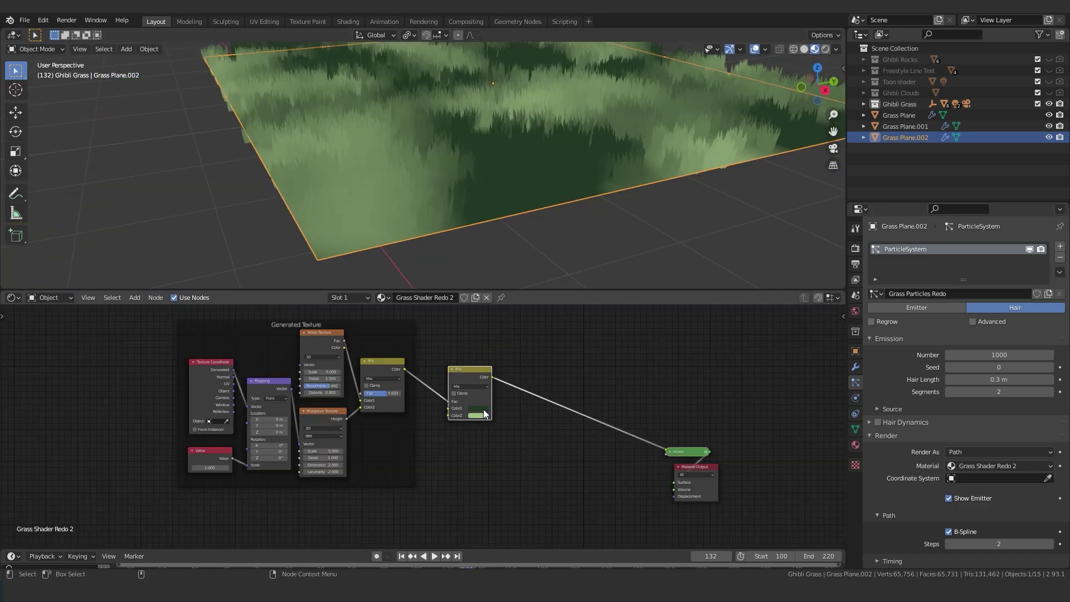
scroll(491, 421, down, 4)
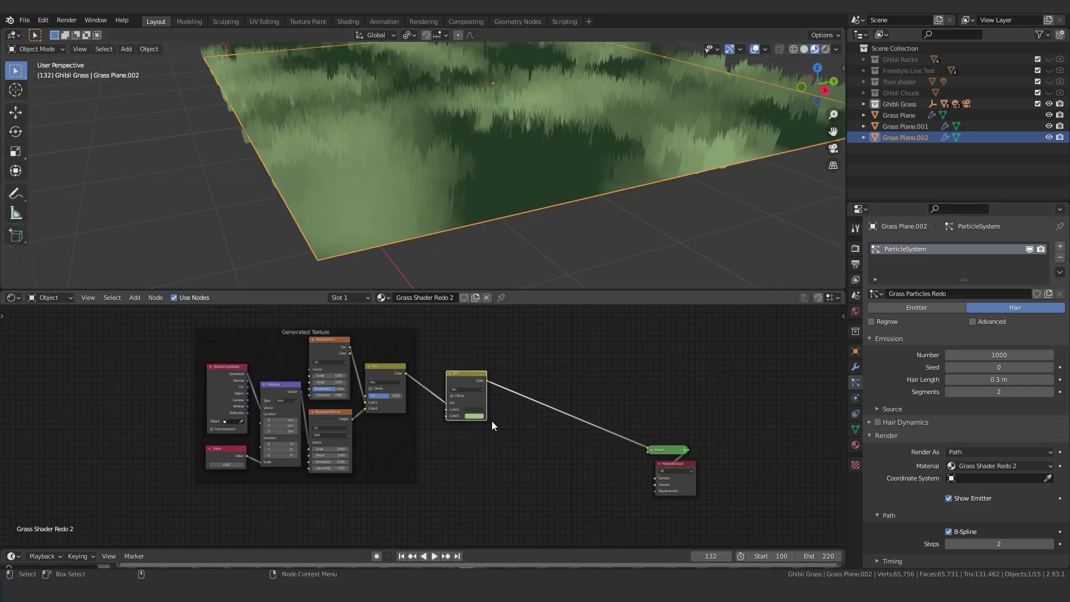
middle_drag(494, 473, 495, 391)
scroll(468, 402, up, 4)
middle_drag(445, 421, 560, 349)
scroll(474, 393, up, 2)
key(shift+a)
click(423, 401)
text(diffu)
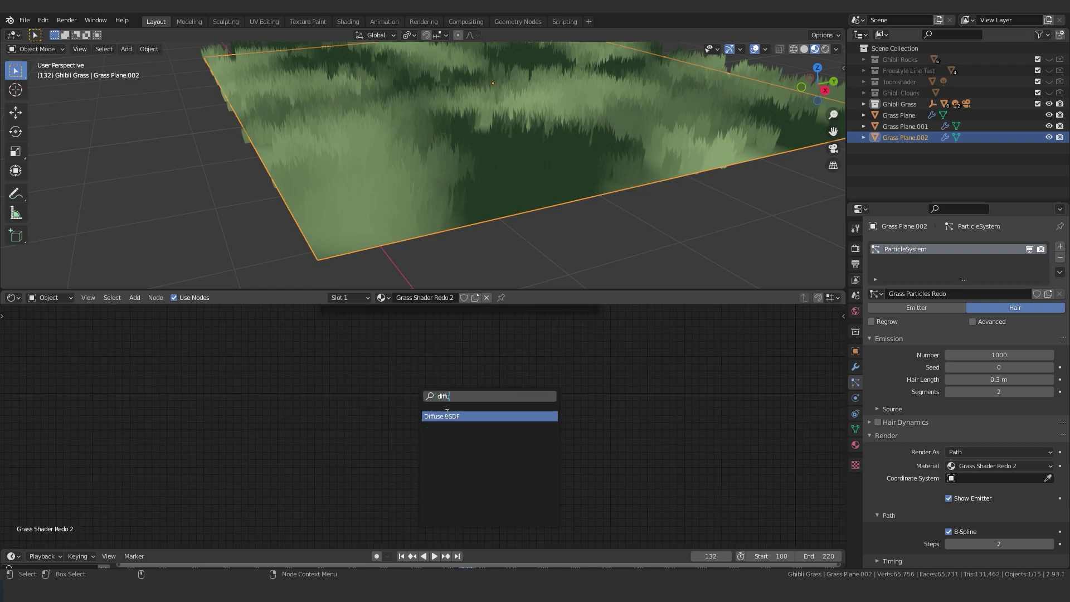
key(Return)
click(433, 416)
drag(420, 415, 760, 342)
Switch the 3D viewport to Rendered shading and check the diffuse grass
scroll(474, 208, down, 3)
scroll(469, 204, up, 4)
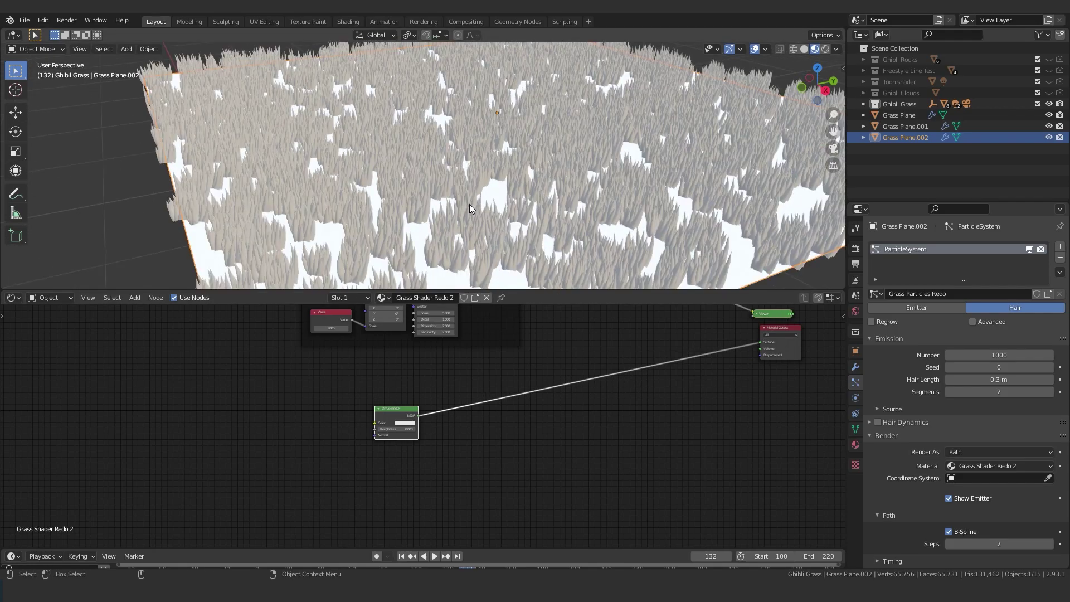
key(z)
click(456, 142)
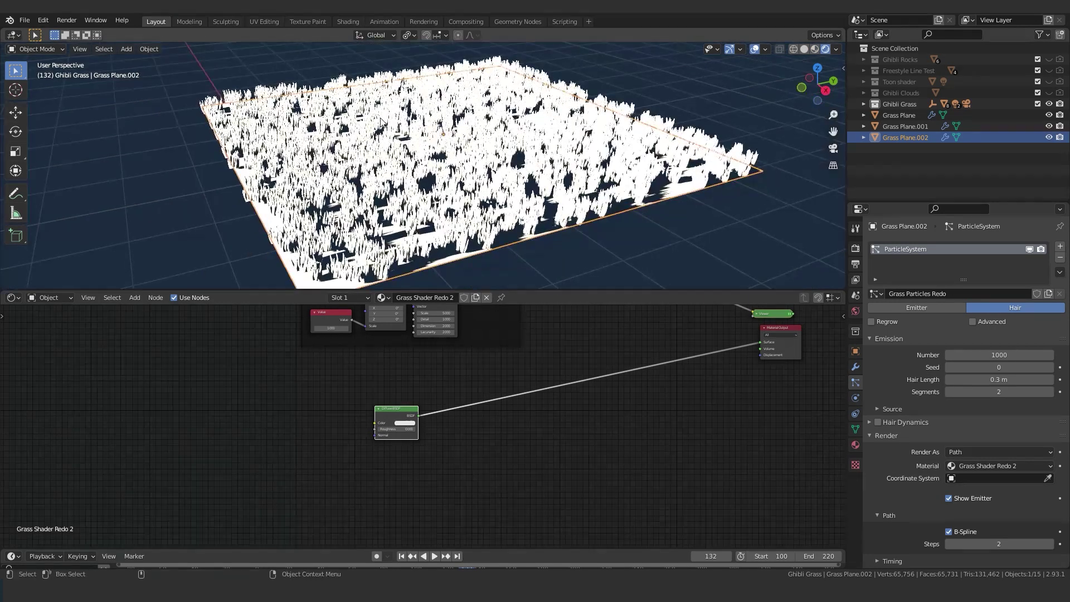
scroll(453, 130, up, 3)
scroll(453, 130, down, 3)
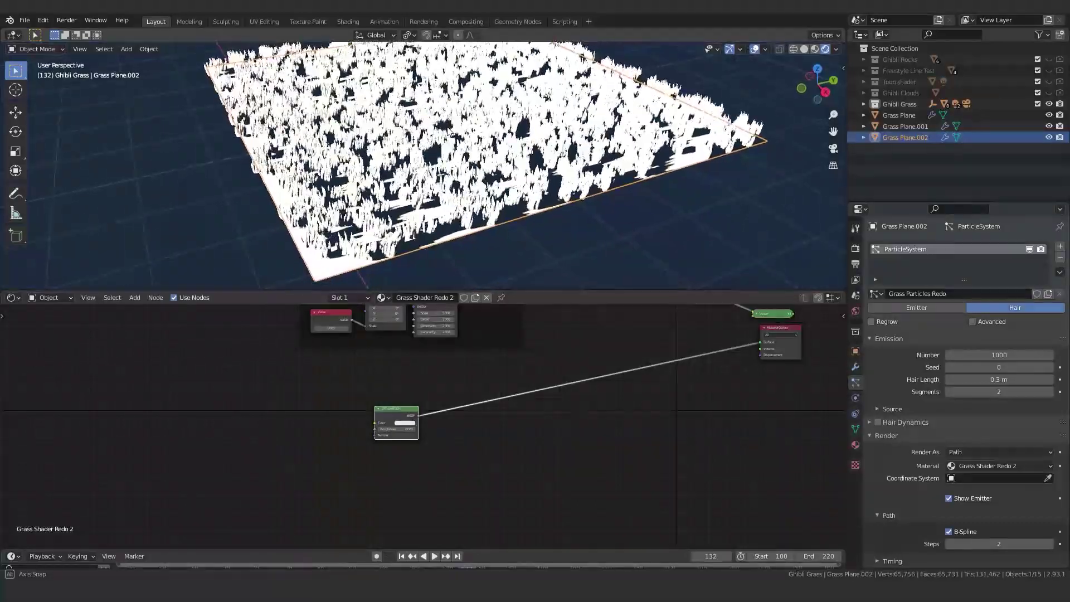
scroll(428, 162, up, 2)
Try adding a Sun light to the scene and undo it
key(shift+a)
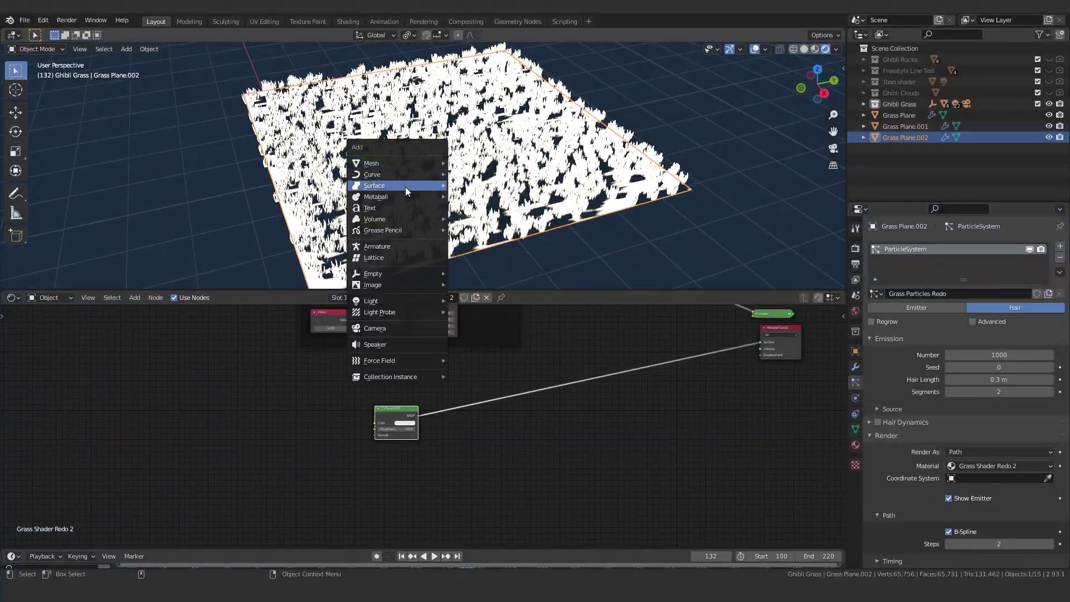
mouse_move(389, 305)
click(467, 312)
scroll(390, 251, down, 3)
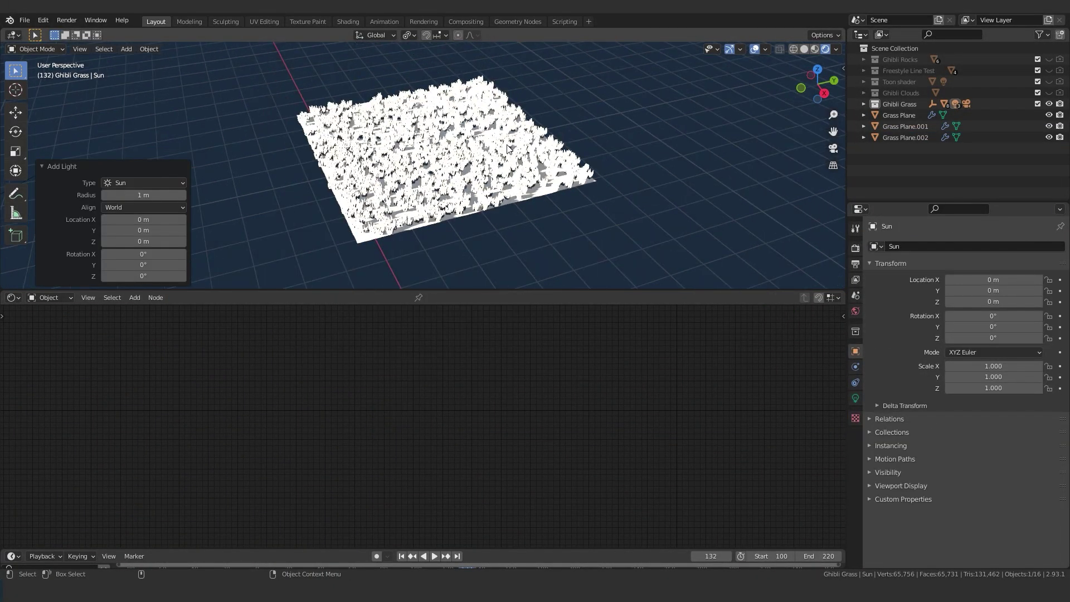
scroll(390, 251, up, 5)
key(ctrl+z)
Try a different colour on the Diffuse BSDF and undo the change
scroll(426, 421, up, 4)
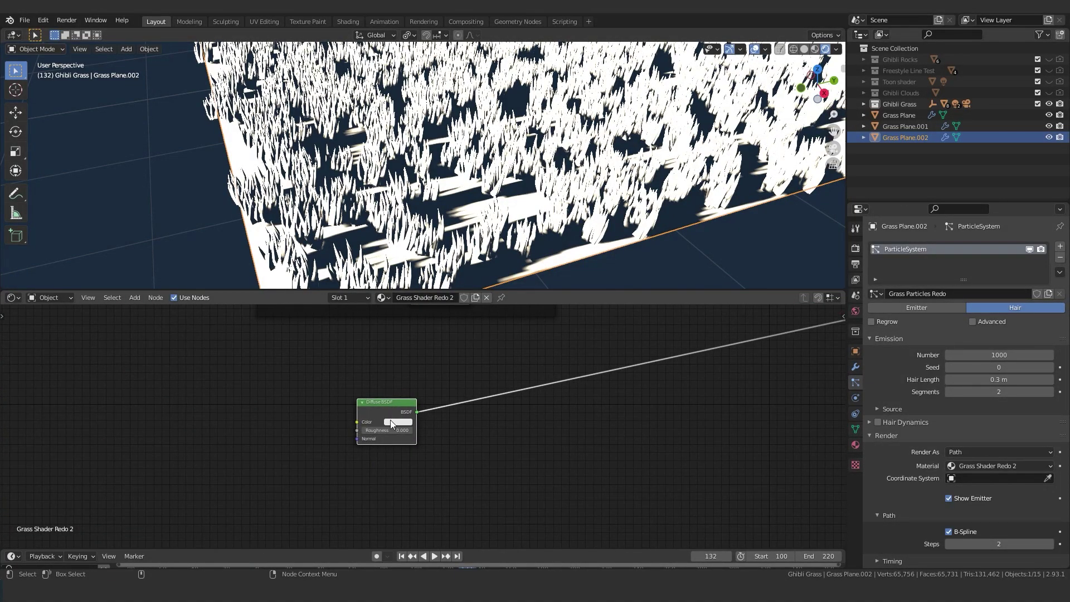
scroll(401, 418, down, 4)
scroll(547, 403, up, 4)
middle_drag(547, 403, 668, 338)
click(483, 366)
mouse_move(502, 277)
mouse_down()
mouse_move(502, 268)
mouse_move(482, 273)
mouse_move(502, 280)
mouse_move(487, 291)
mouse_up()
key(ctrl+z)
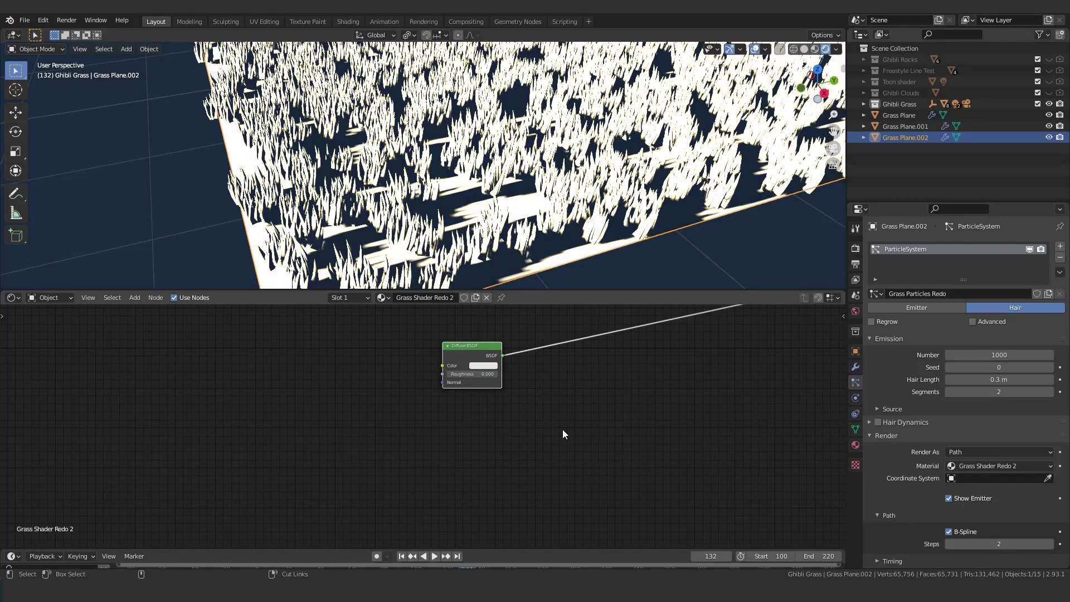
Inspect the shading on the grass blades and add a Normal node in front of the Diffuse BSDF
middle_drag(561, 375, 574, 397)
scroll(574, 397, down, 1)
mouse_move(423, 380)
middle_down()
mouse_move(433, 386)
mouse_move(417, 382)
middle_up()
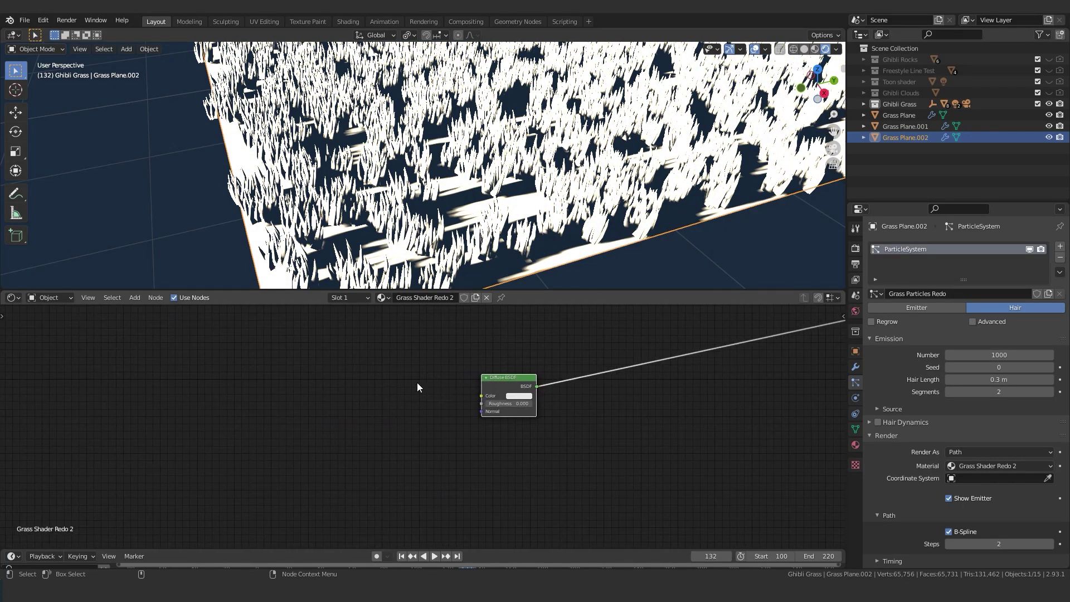
scroll(483, 187, down, 2)
middle_drag(490, 183, 438, 192)
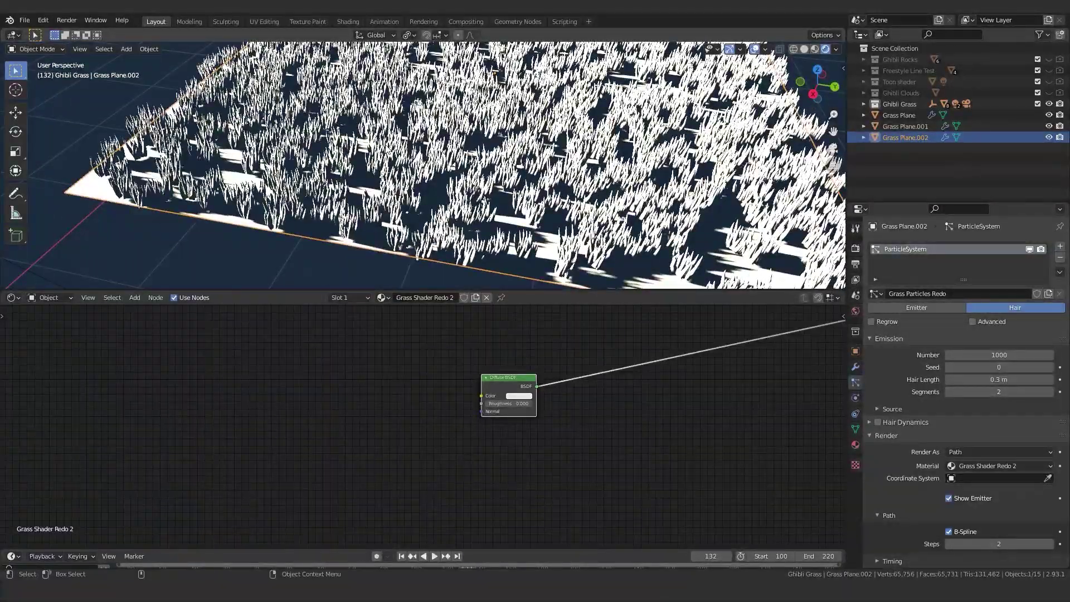
scroll(389, 156, up, 8)
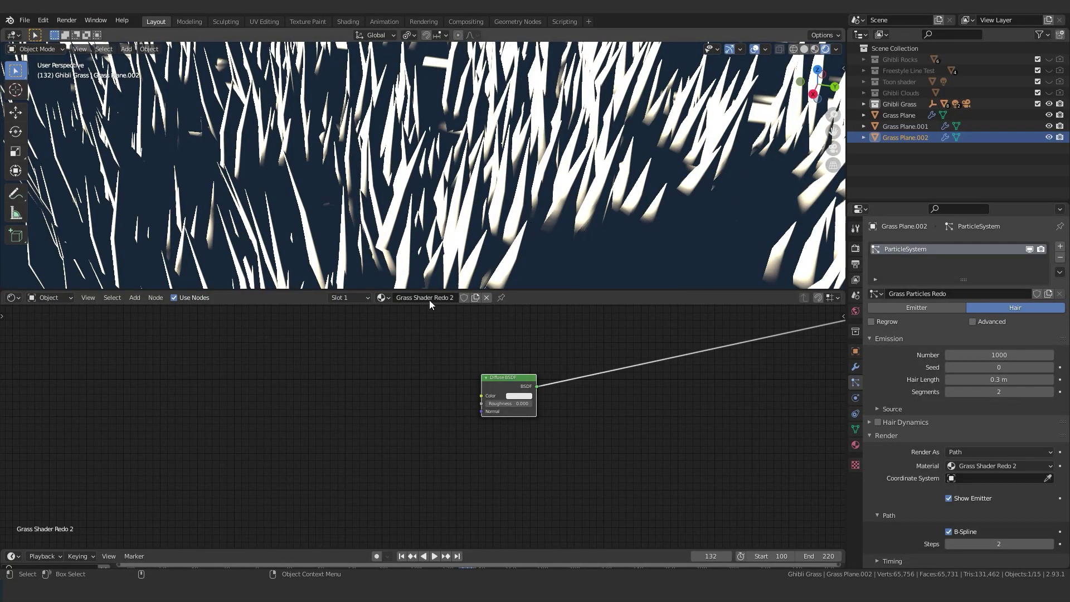
key(shift+a)
click(405, 383)
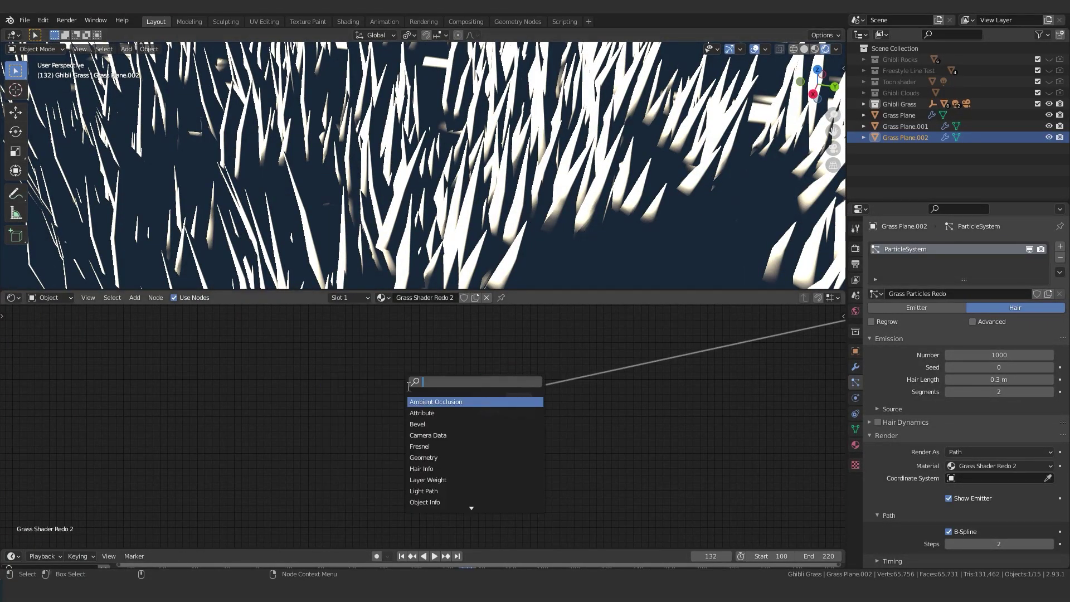
text(norm)
key(Return)
click(379, 380)
Connect the Normal node's Normal output to the Diffuse BSDF's Normal input and inspect the grass shading
scroll(439, 196, down, 6)
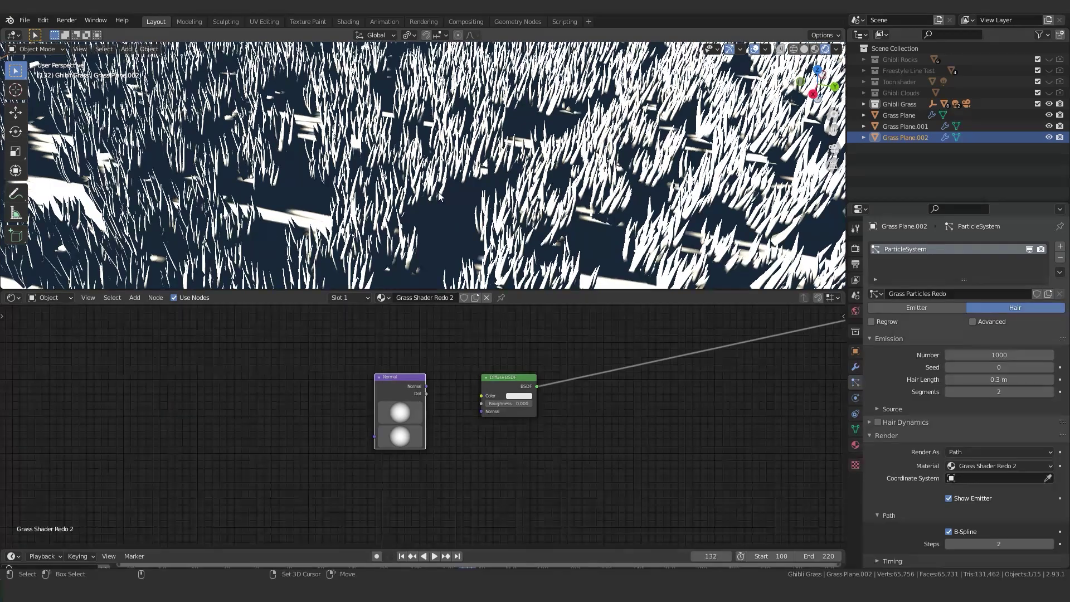
middle_drag(438, 195, 573, 166)
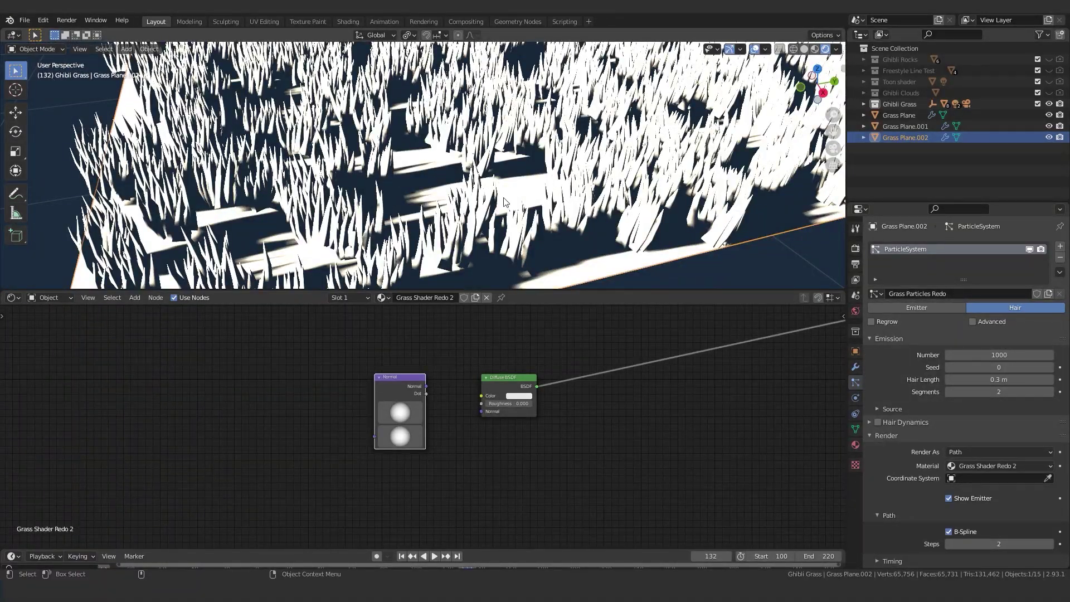
scroll(452, 375, up, 1)
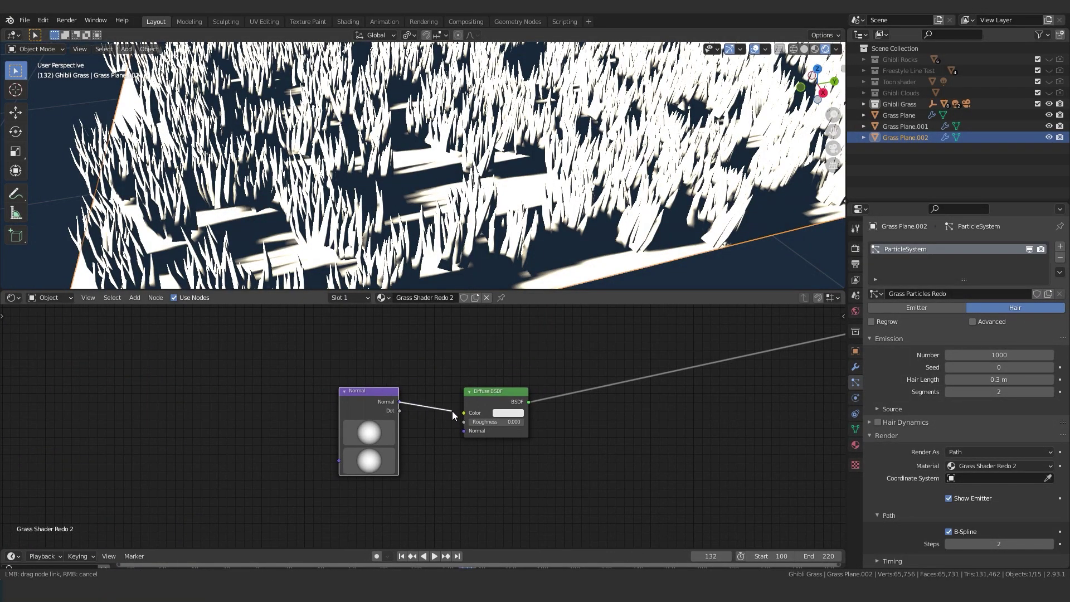
drag(453, 415, 463, 430)
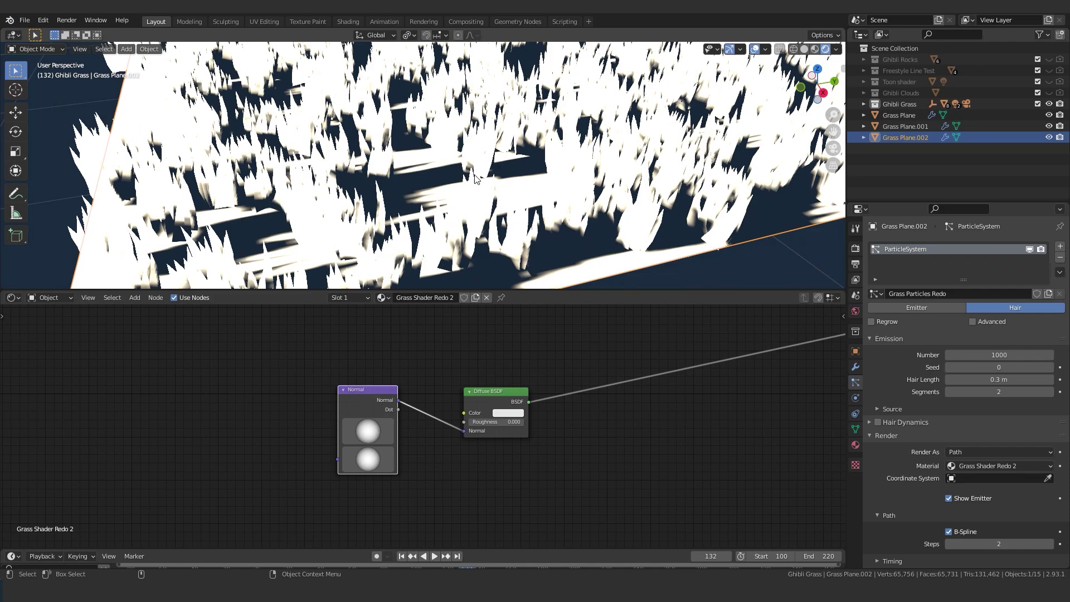
scroll(501, 180, up, 3)
shift+middle_drag(565, 161, 452, 237)
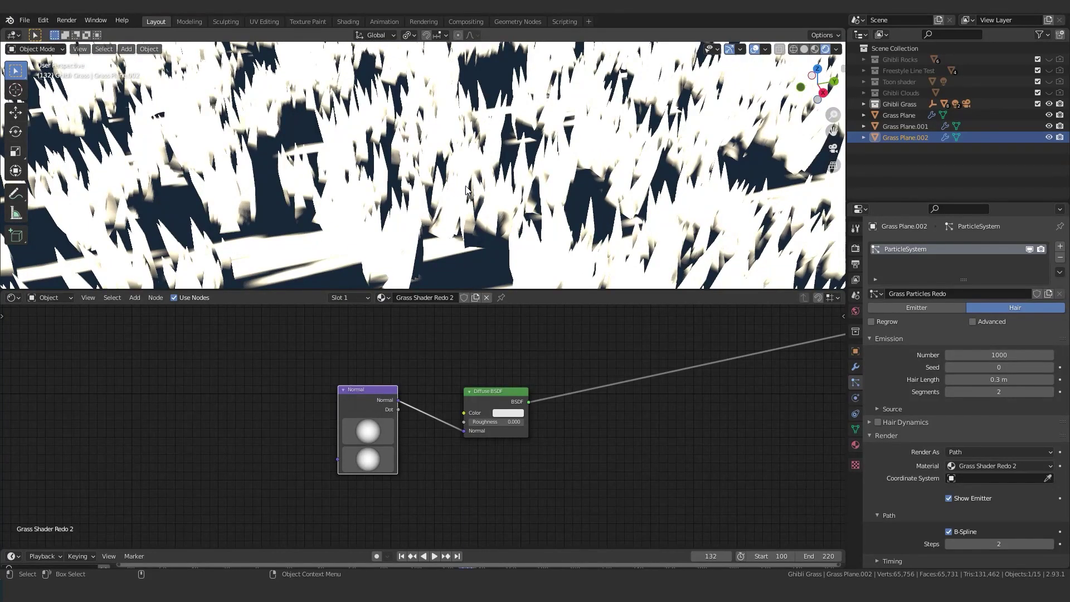
scroll(552, 183, down, 5)
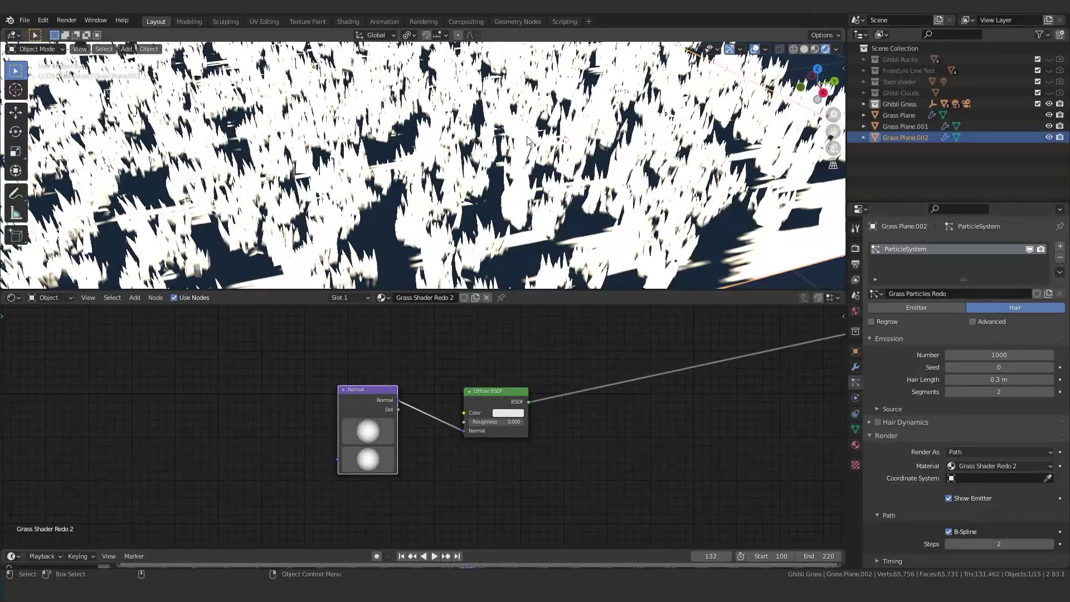
scroll(540, 158, down, 6)
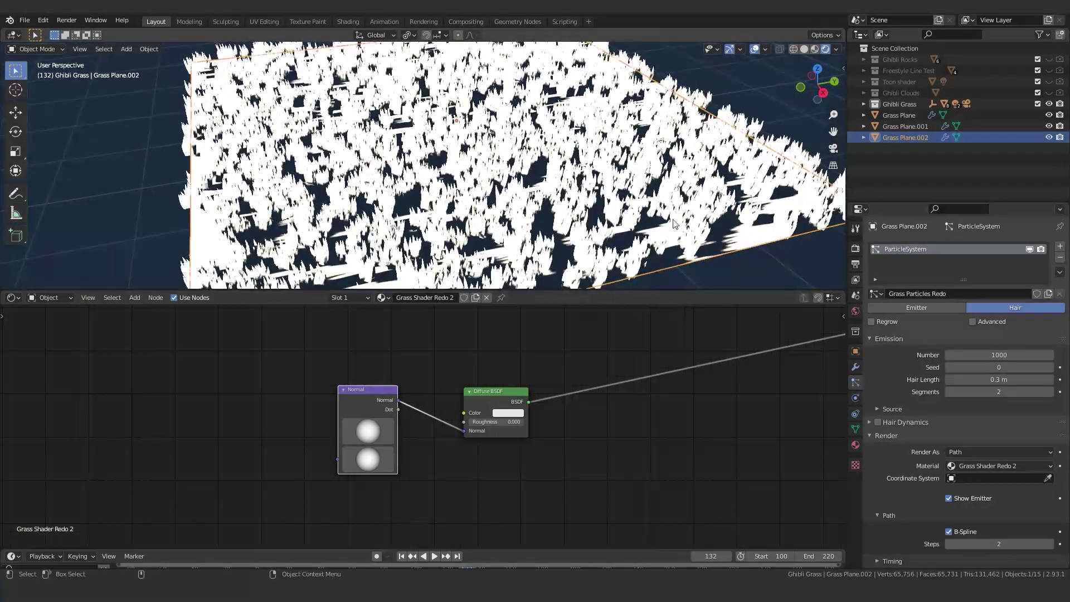
Set the Shadow Mode of the Grass Shader Redo 2 material to None
click(855, 445)
scroll(975, 384, down, 3)
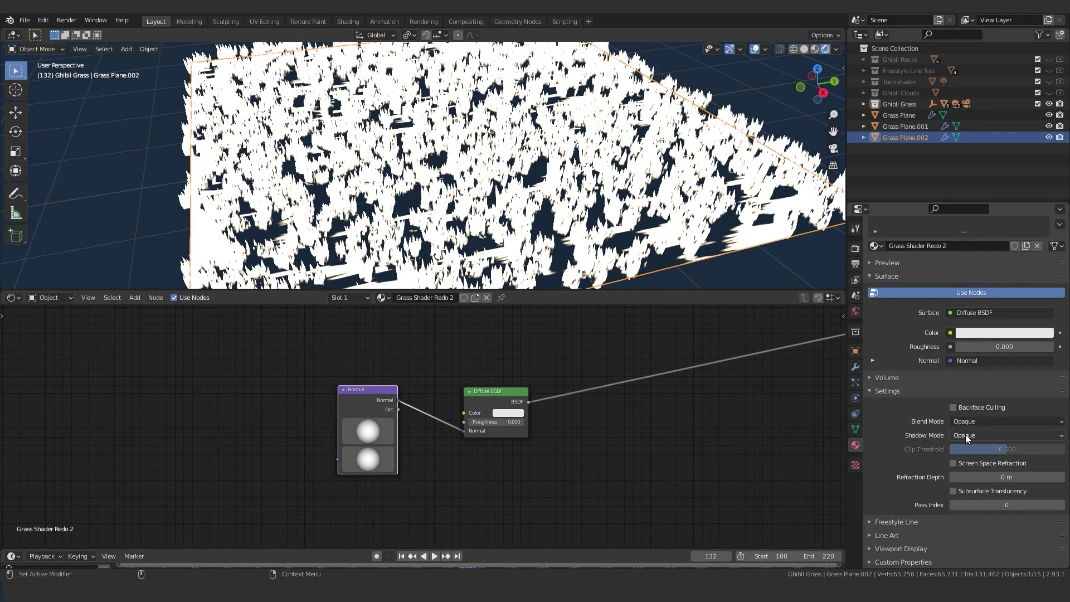
click(966, 436)
click(970, 450)
scroll(970, 449, up, 2)
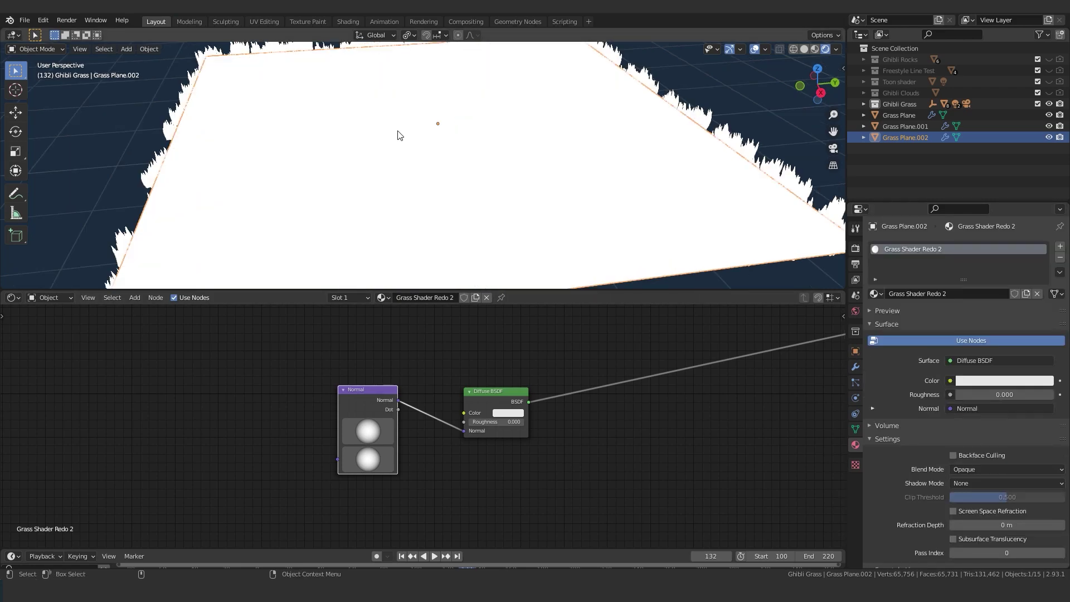
Add a UV sphere to the scene and move it horizontally across the grass plane
scroll(446, 176, down, 5)
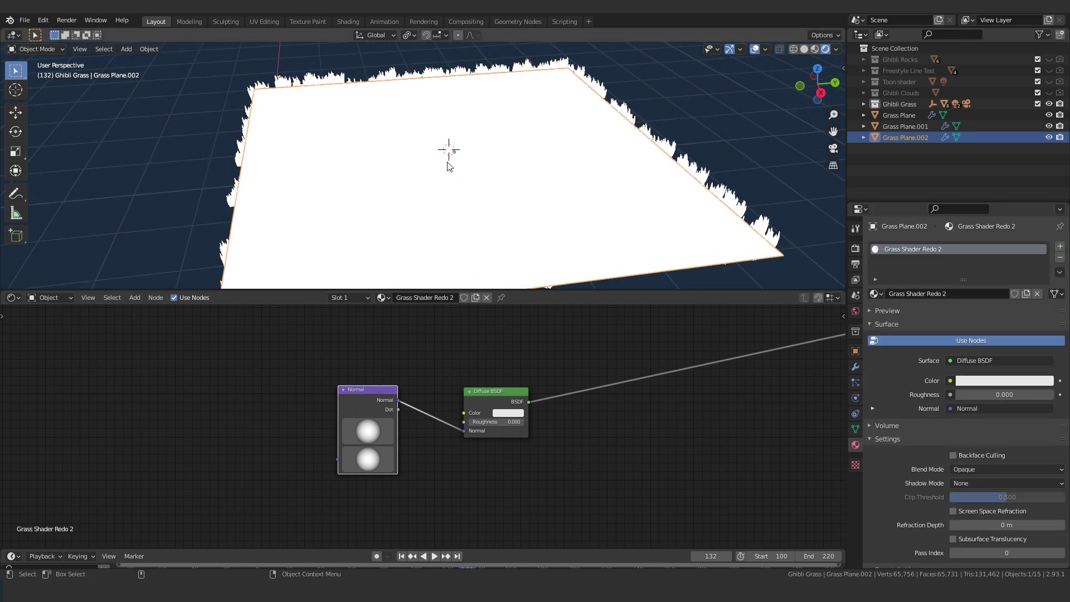
key(shift+a)
mouse_move(452, 161)
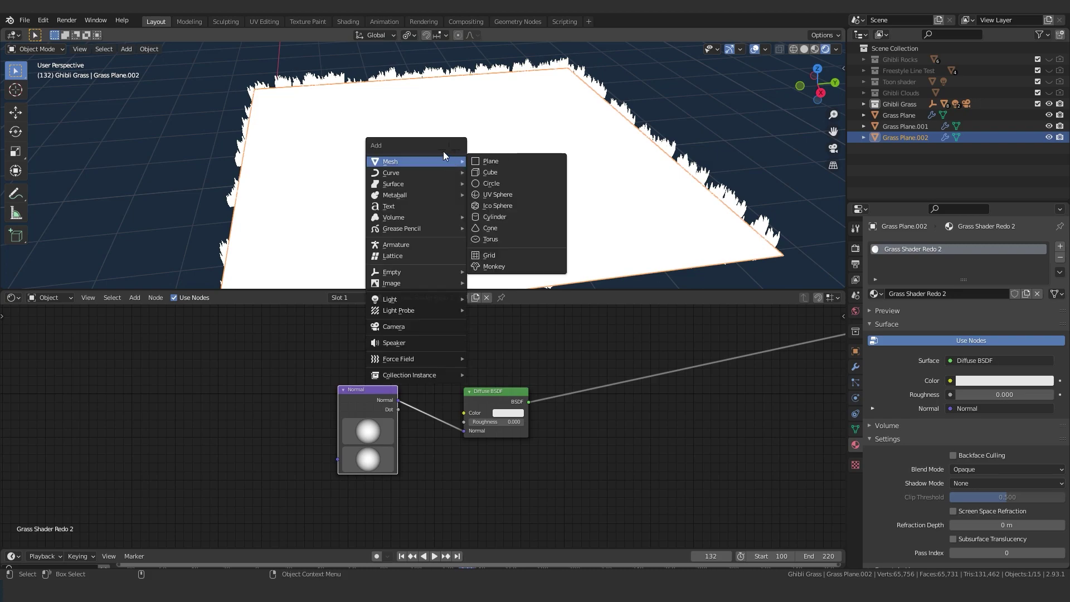
click(501, 199)
key(g)
key(shift+z)
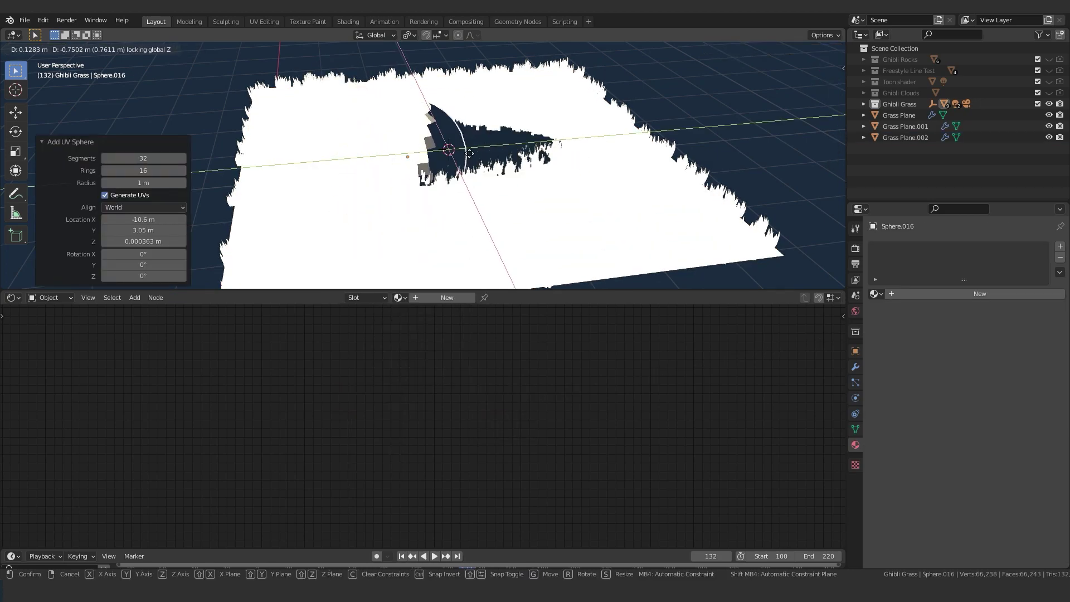
click(435, 148)
click(459, 170)
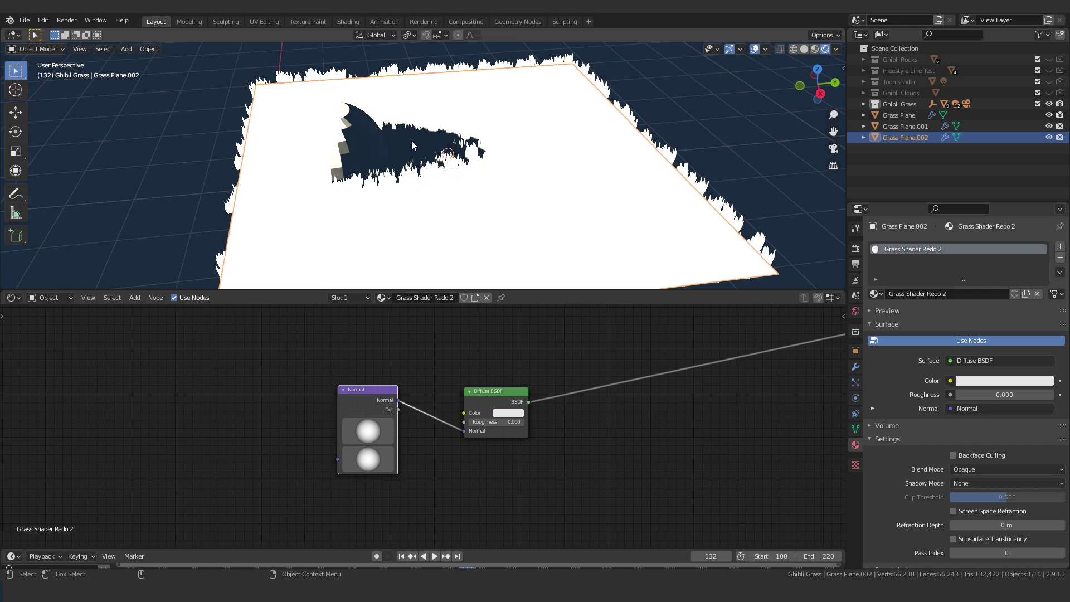
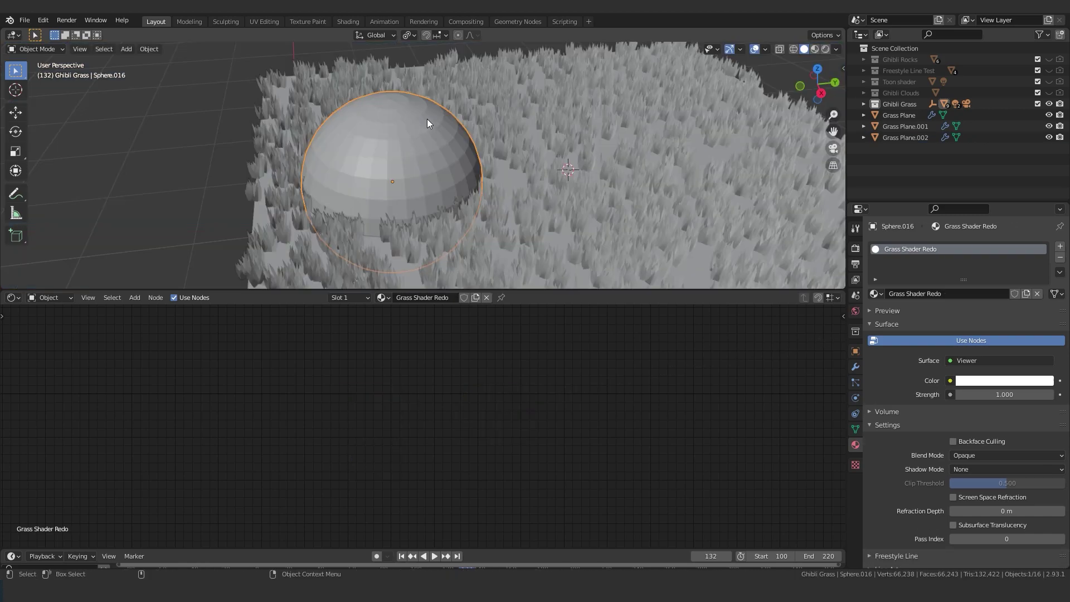
Add a second material slot to the sphere with a new material named Surface, and reselect the Grass Shader Redo slot
mouse_move(427, 119)
middle_down()
mouse_move(449, 123)
mouse_move(383, 157)
middle_up()
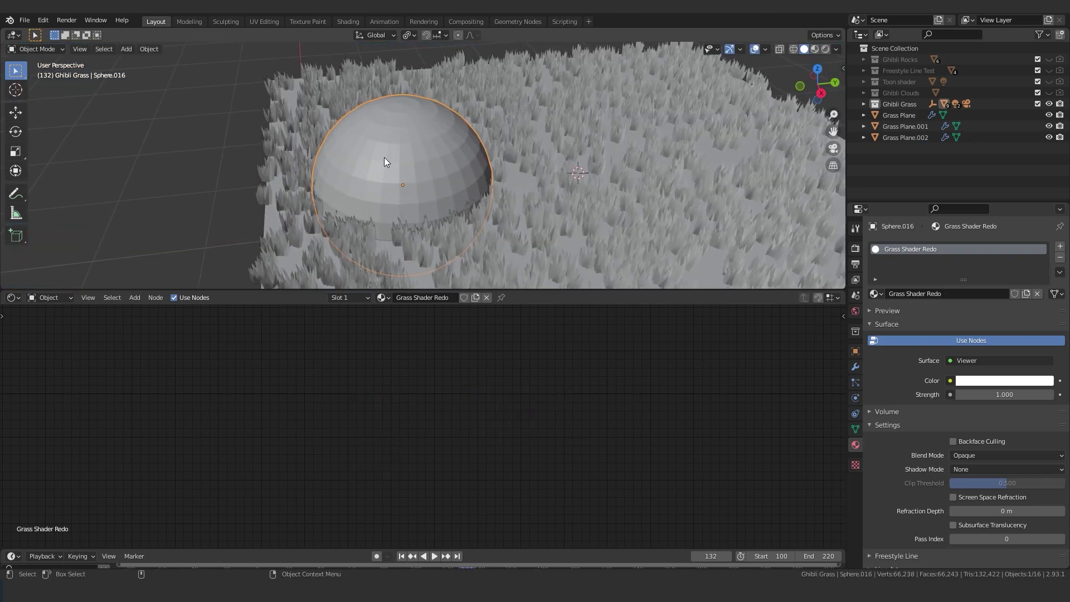
click(430, 155)
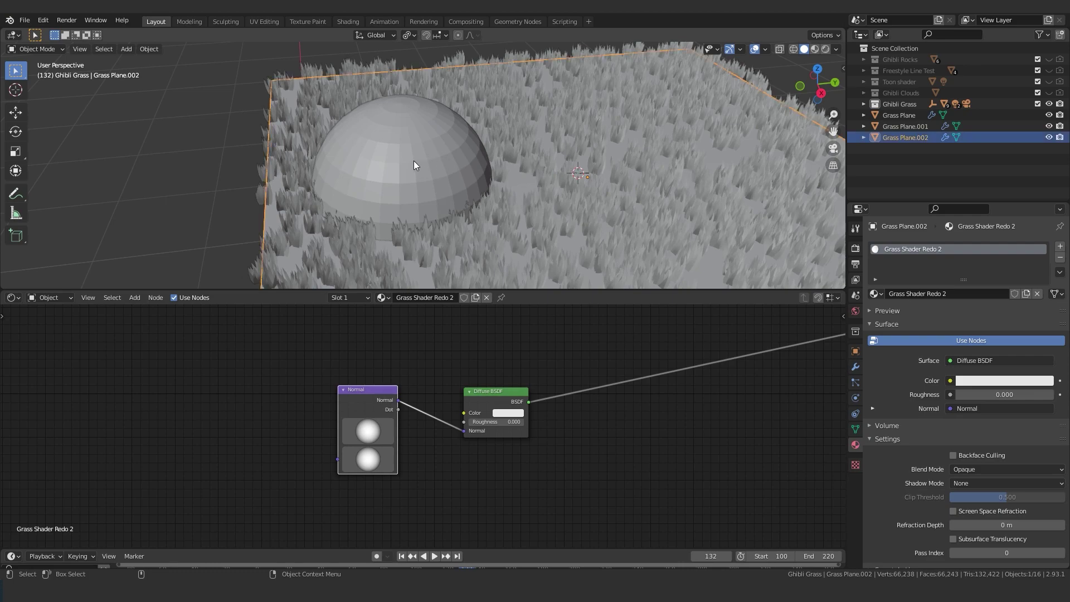
click(414, 165)
key(KP_Decimal)
click(1059, 246)
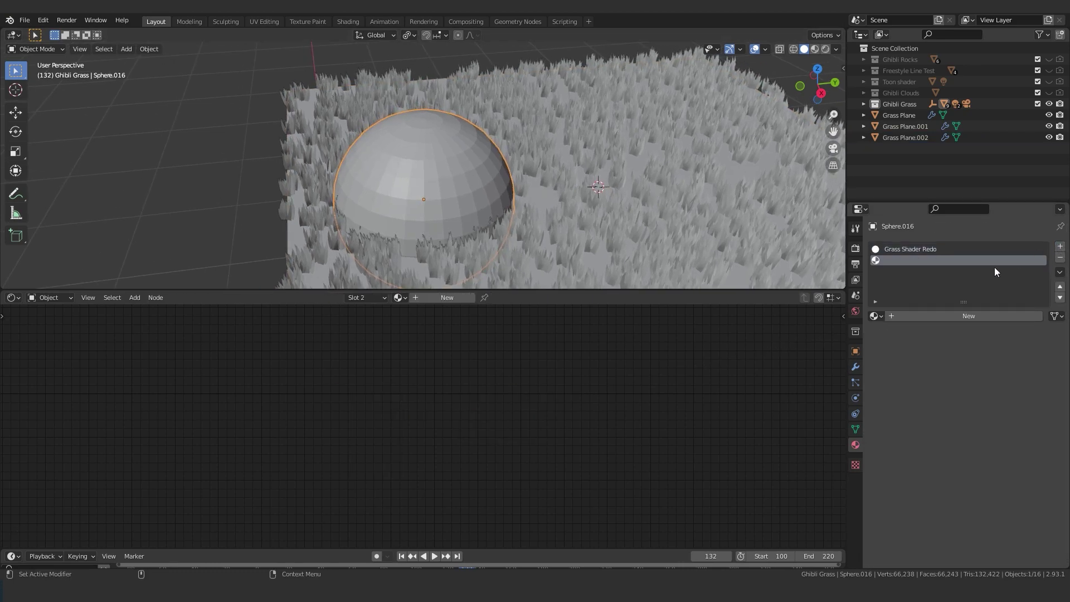
click(901, 315)
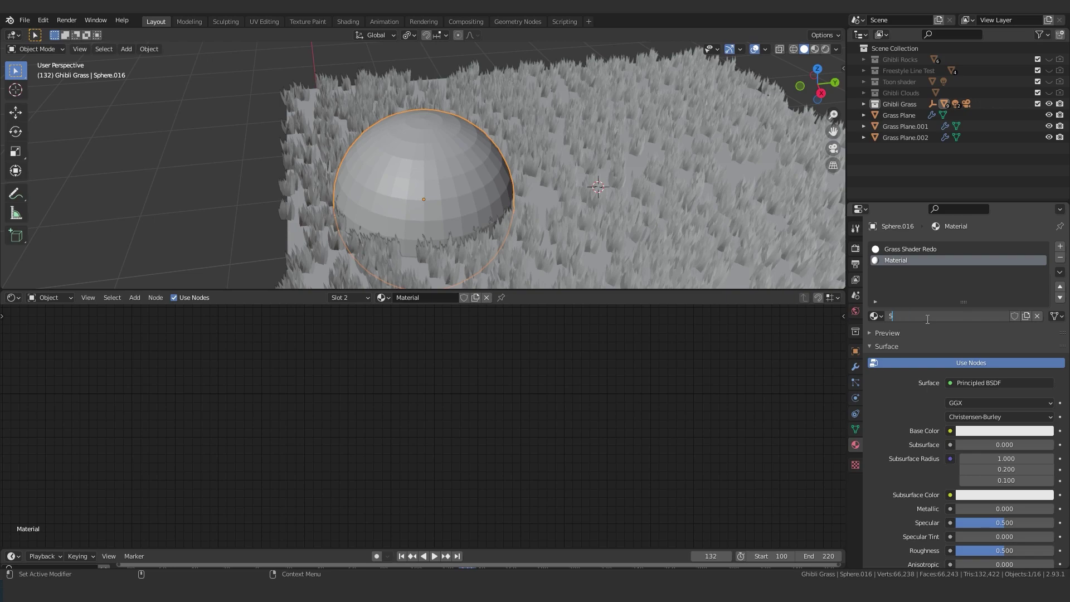
click(915, 249)
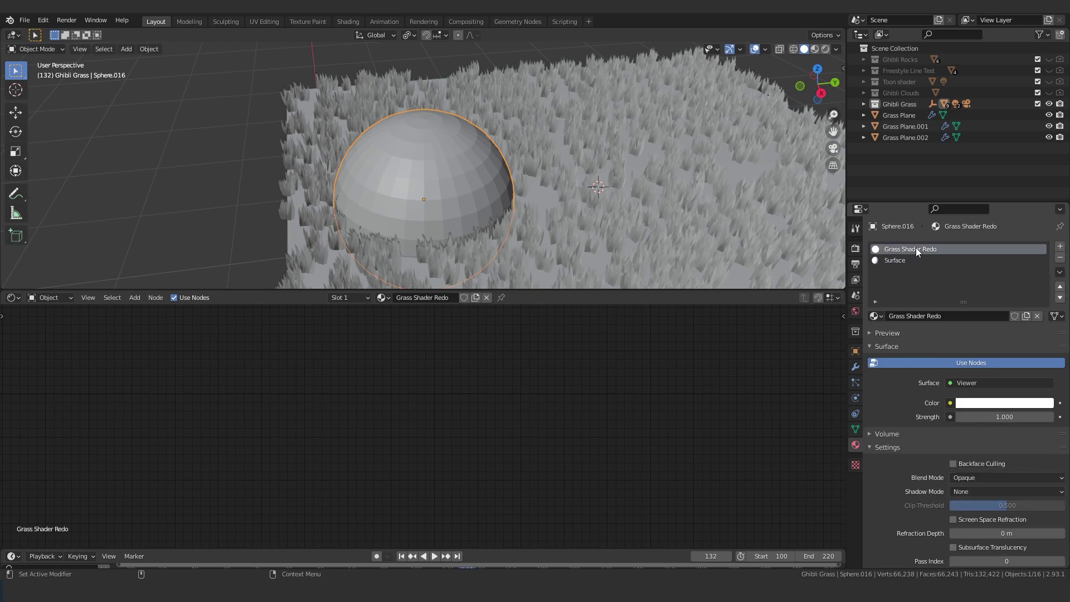
Give the sphere a particle system that uses the existing grass hair settings, with Grass Shader Redo as its render material
click(855, 382)
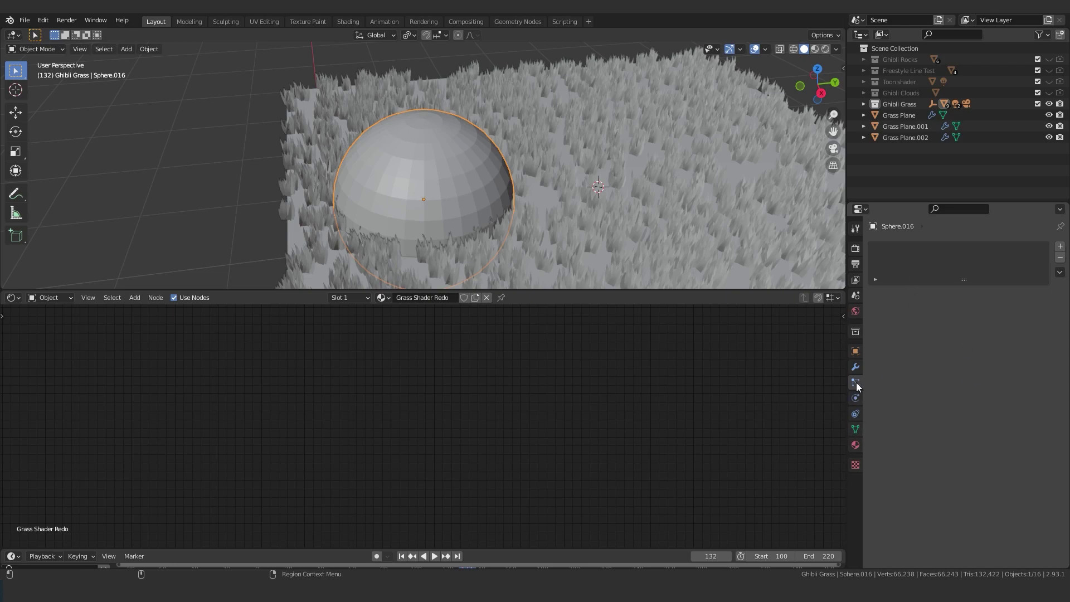
click(1059, 247)
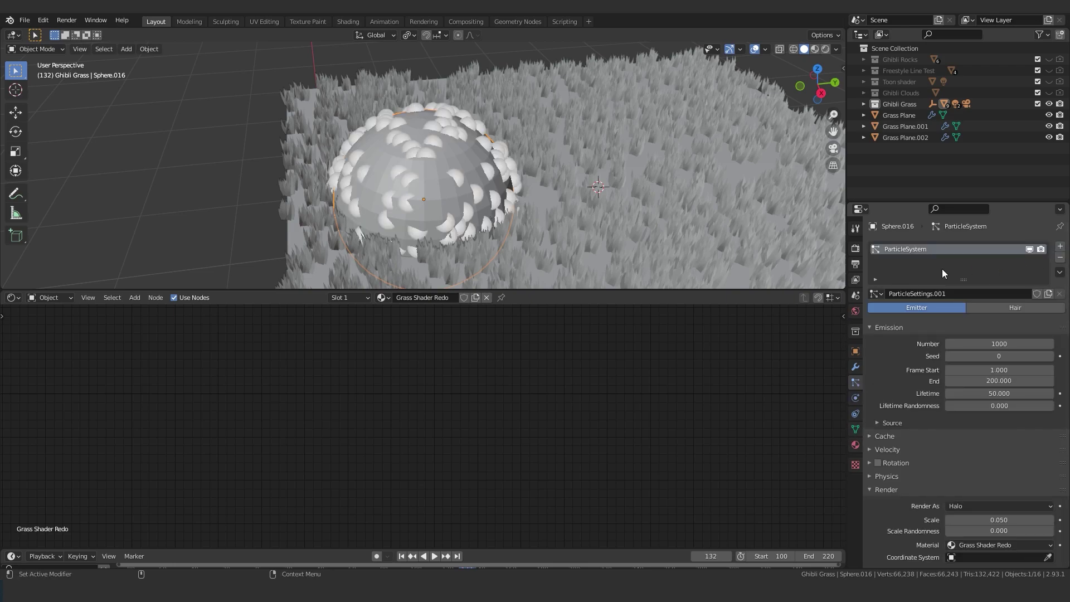
click(874, 293)
click(913, 311)
scroll(963, 311, down, 6)
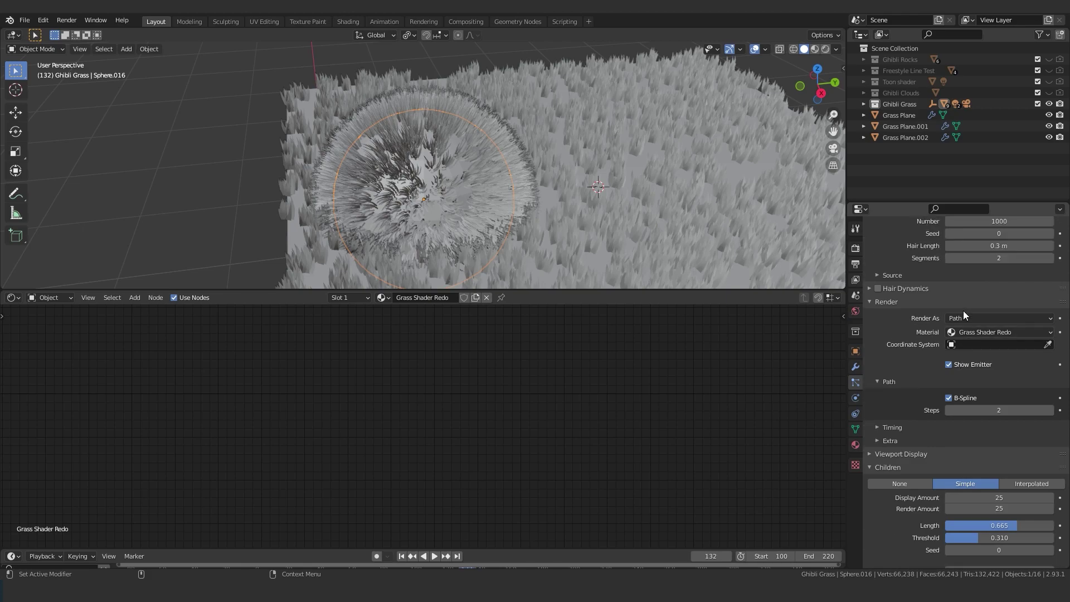
scroll(964, 315, up, 1)
click(988, 355)
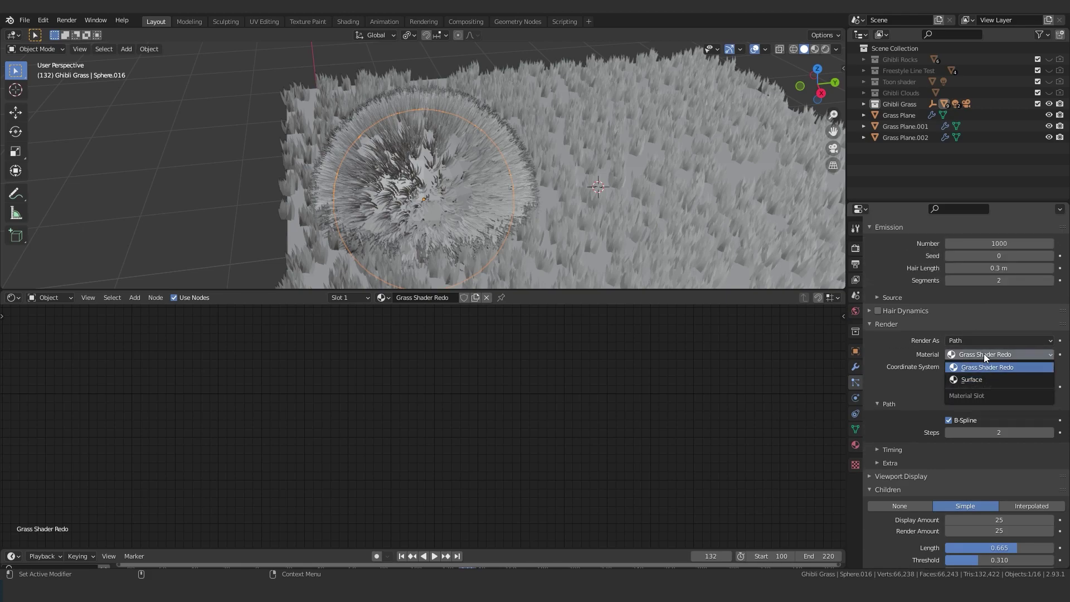
click(985, 366)
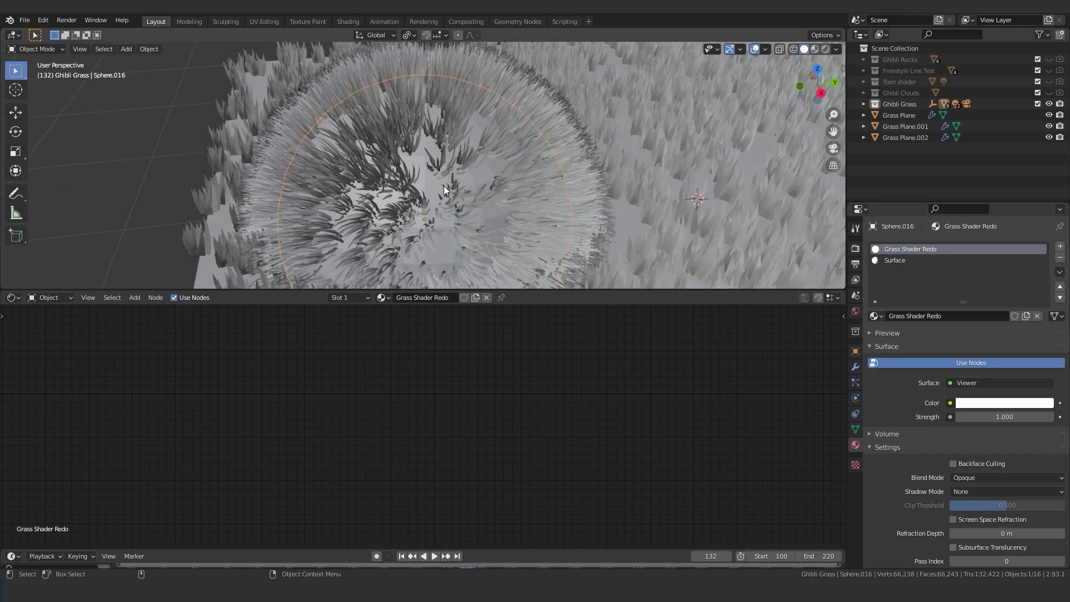
Examine the hair grass covering the sphere from different distances and angles
scroll(448, 159, down, 1)
scroll(449, 158, down, 1)
scroll(533, 233, up, 1)
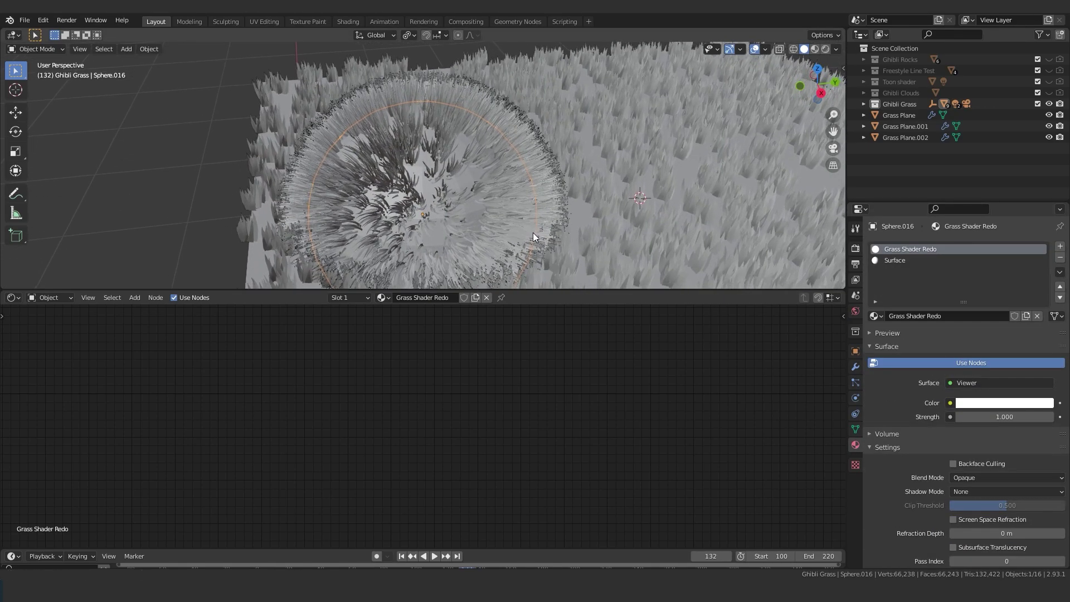
scroll(475, 214, up, 3)
middle_drag(475, 214, 493, 172)
scroll(486, 229, down, 4)
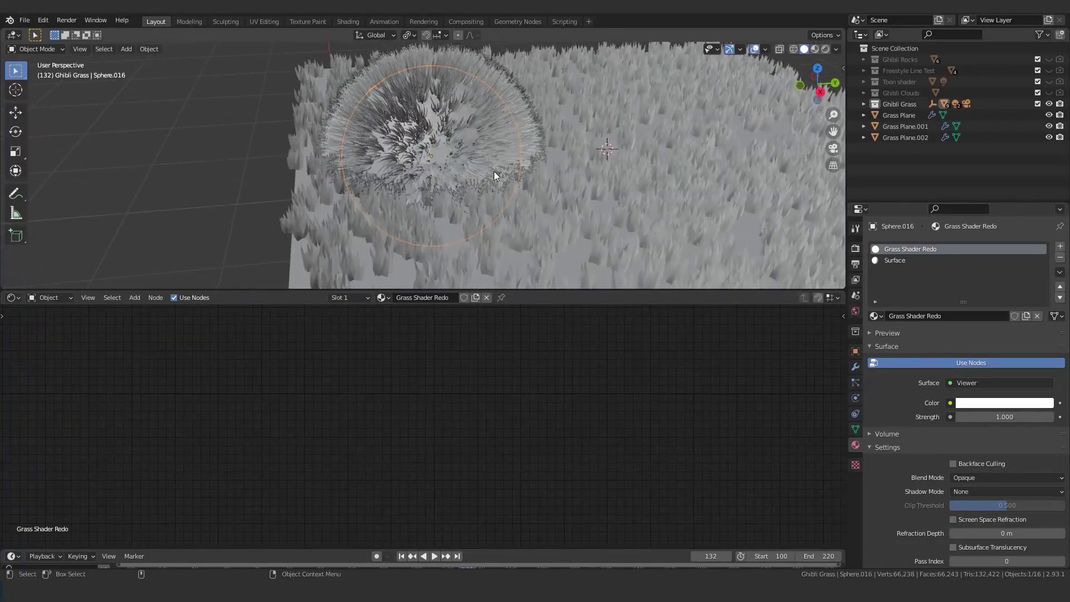
scroll(494, 172, down, 2)
scroll(490, 187, up, 3)
Set the Base Color of the sphere's Surface material to a salmon red with hue 0.024, saturation 0.673 and value 0.800
click(894, 258)
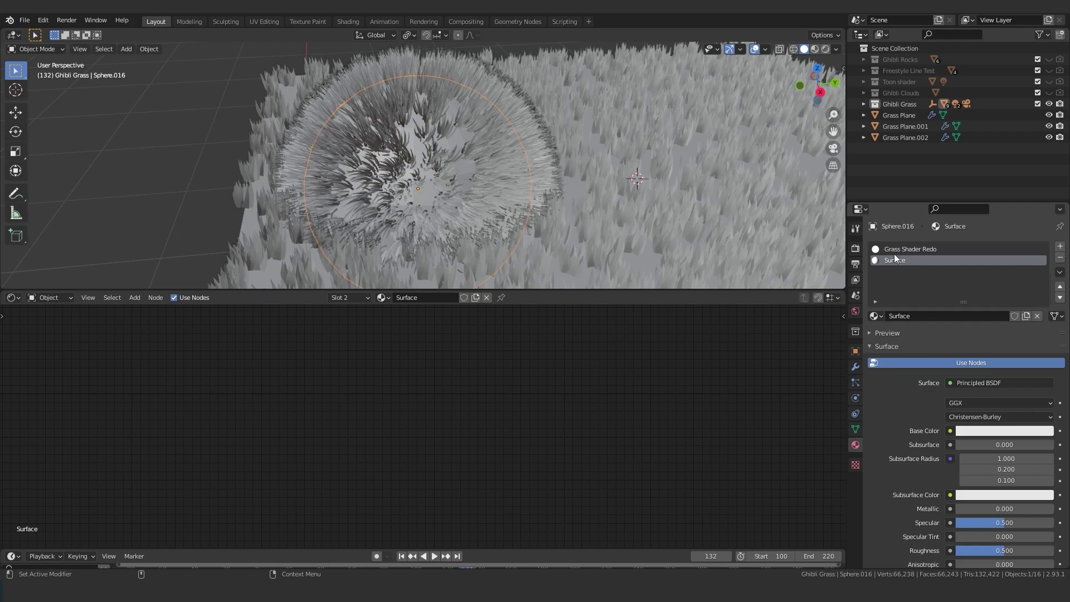
click(1004, 430)
drag(995, 313, 991, 327)
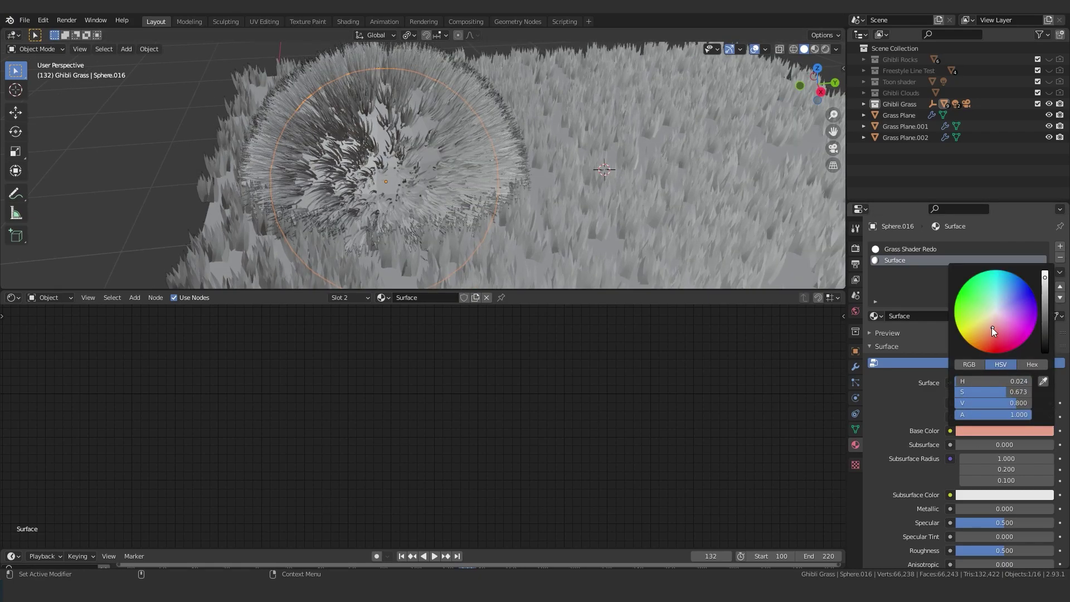
shift+middle_drag(472, 131, 488, 132)
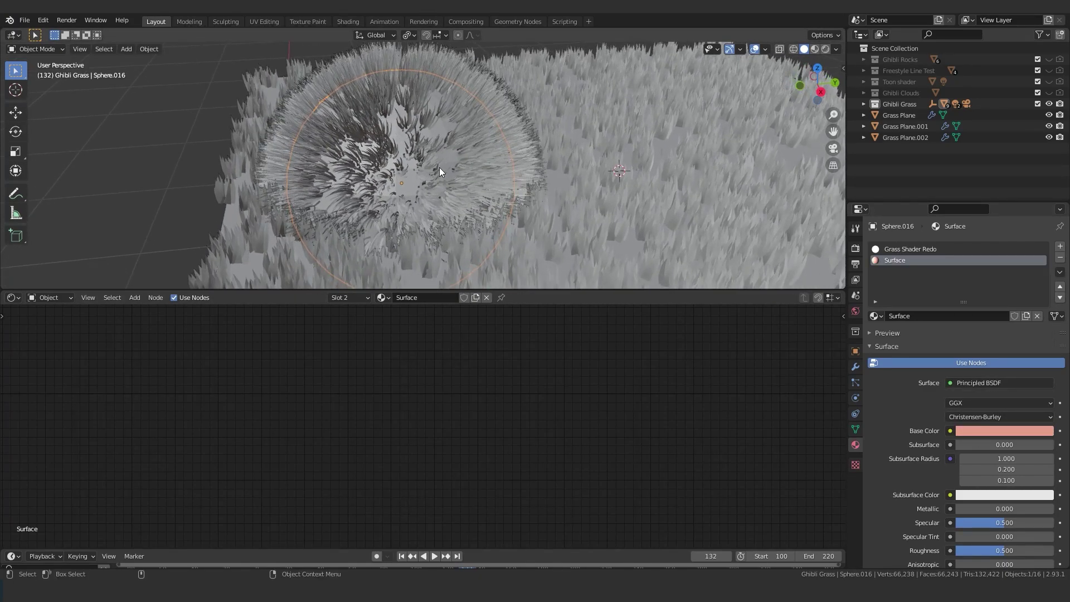
Check in Edit Mode which sphere faces use the Surface and Grass Shader Redo material slots, and return to Object Mode
key(Tab)
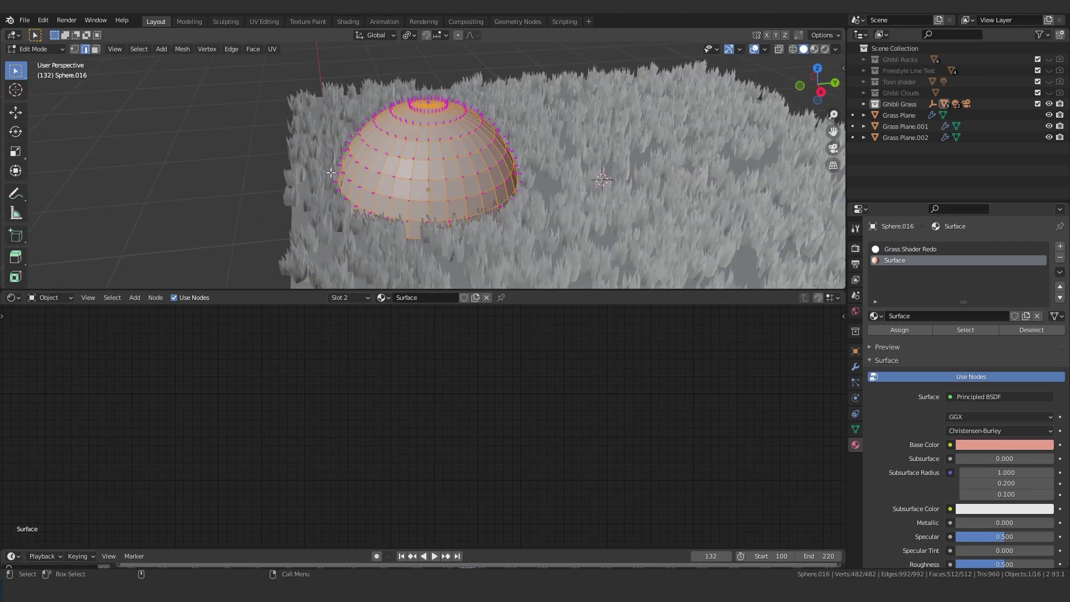
scroll(331, 173, up, 1)
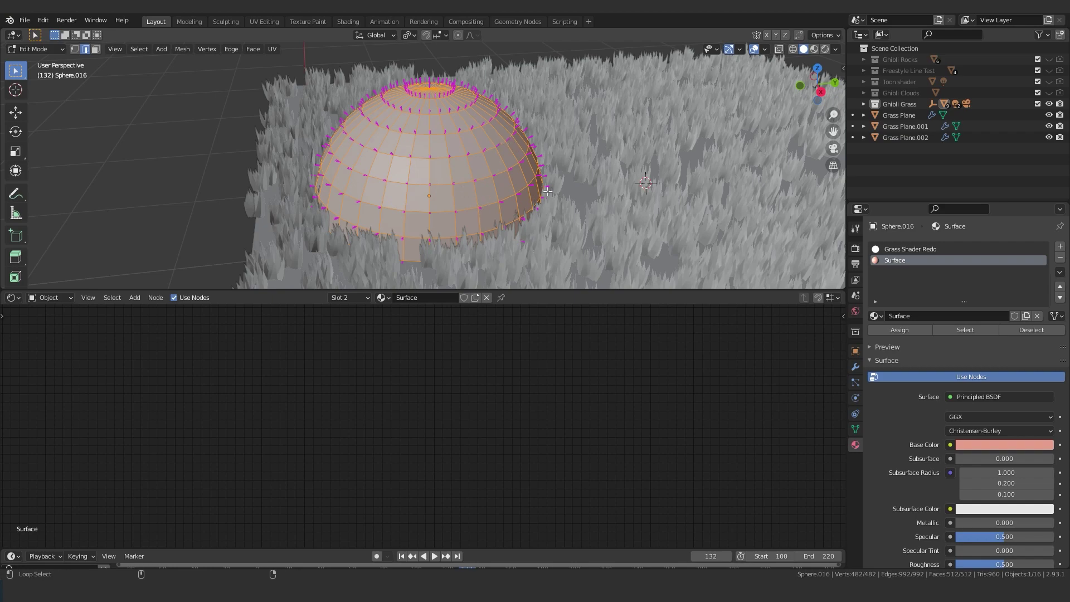
key(alt+a)
click(964, 329)
key(alt+a)
click(898, 249)
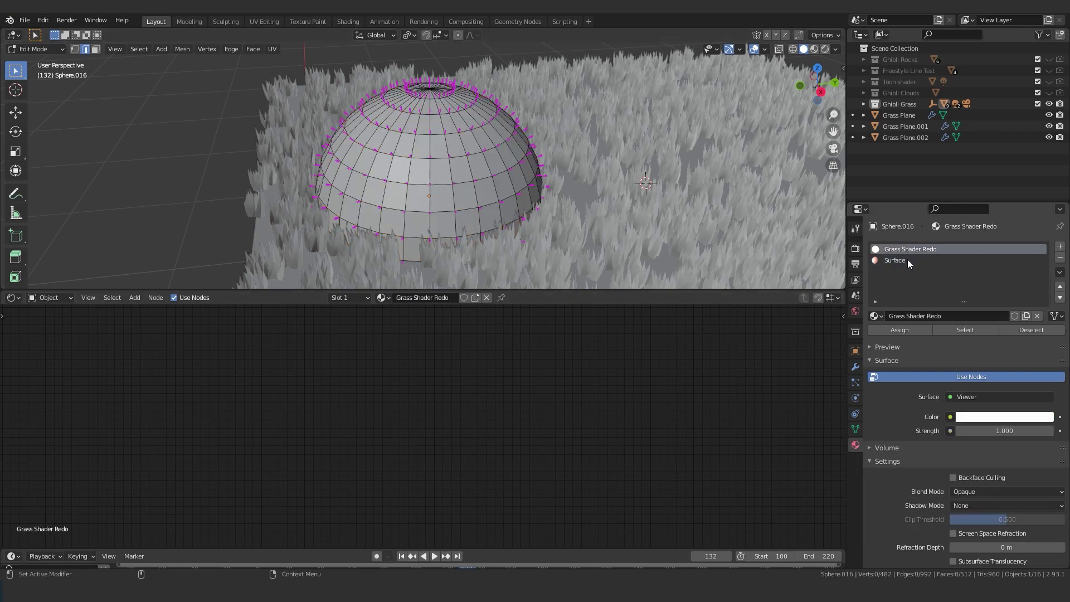
click(901, 260)
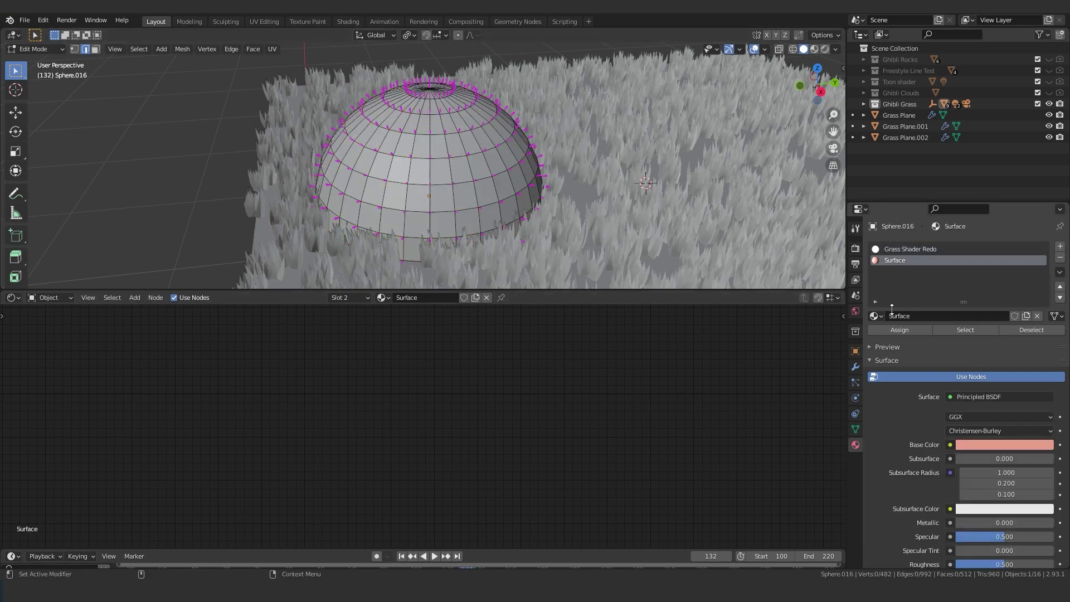
click(896, 249)
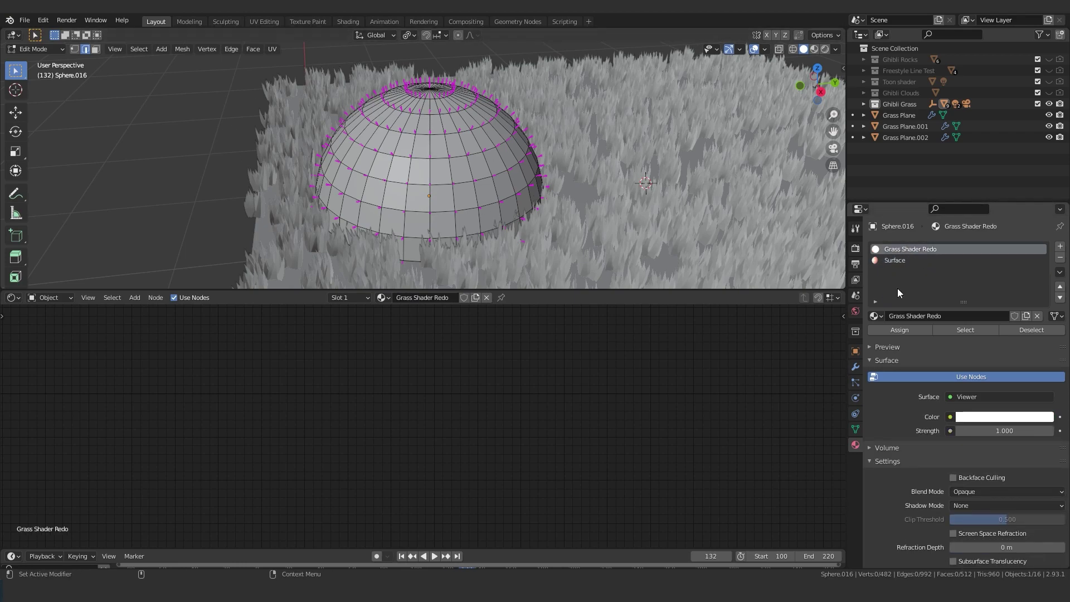
click(901, 261)
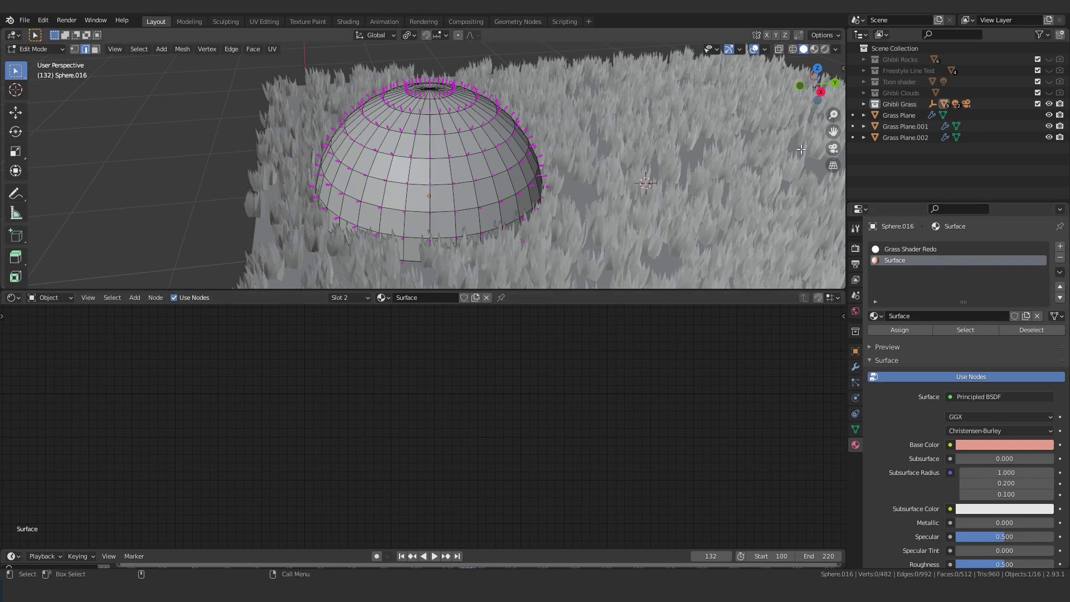
scroll(668, 159, down, 2)
scroll(613, 150, up, 2)
key(Tab)
Change the viewport shading and look at the grass-covered sphere
shift+middle_drag(475, 121, 471, 124)
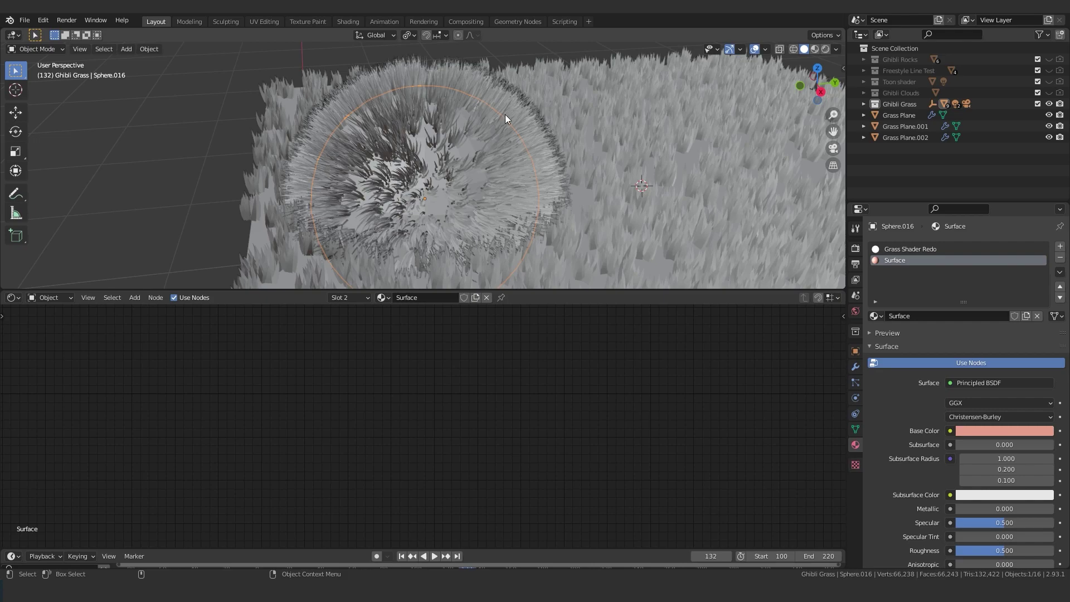
key(z)
click(472, 71)
mouse_move(512, 192)
shift+middle_down()
mouse_move(482, 199)
mouse_move(489, 183)
shift+middle_up()
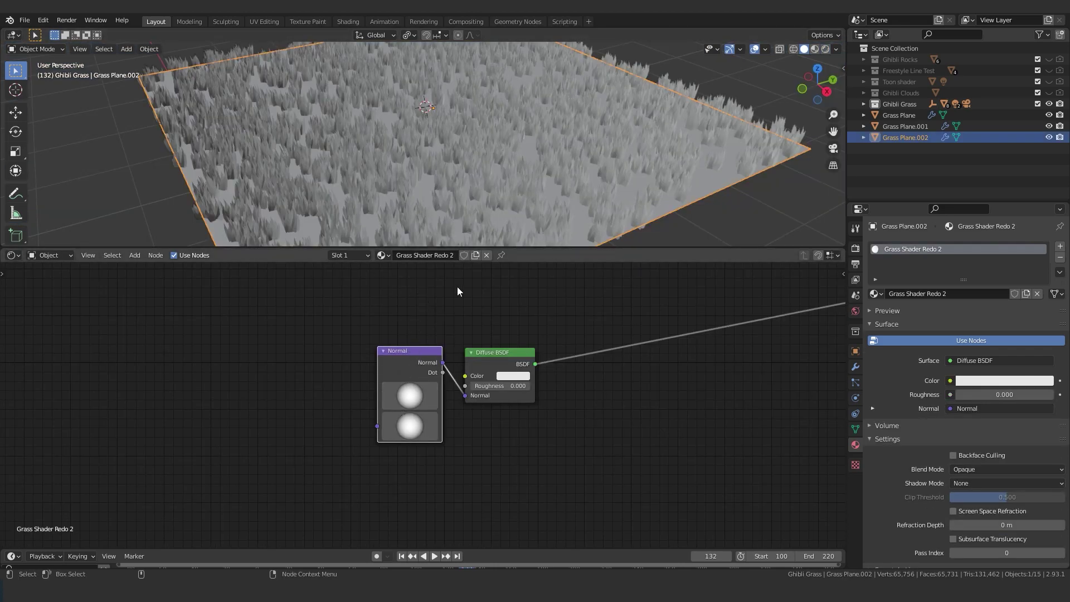
Insert a Shader to RGB node after the Diffuse BSDF in the Grass Shader Redo 2 material
drag(491, 357, 493, 359)
middle_drag(589, 332, 463, 354)
scroll(459, 353, down, 5)
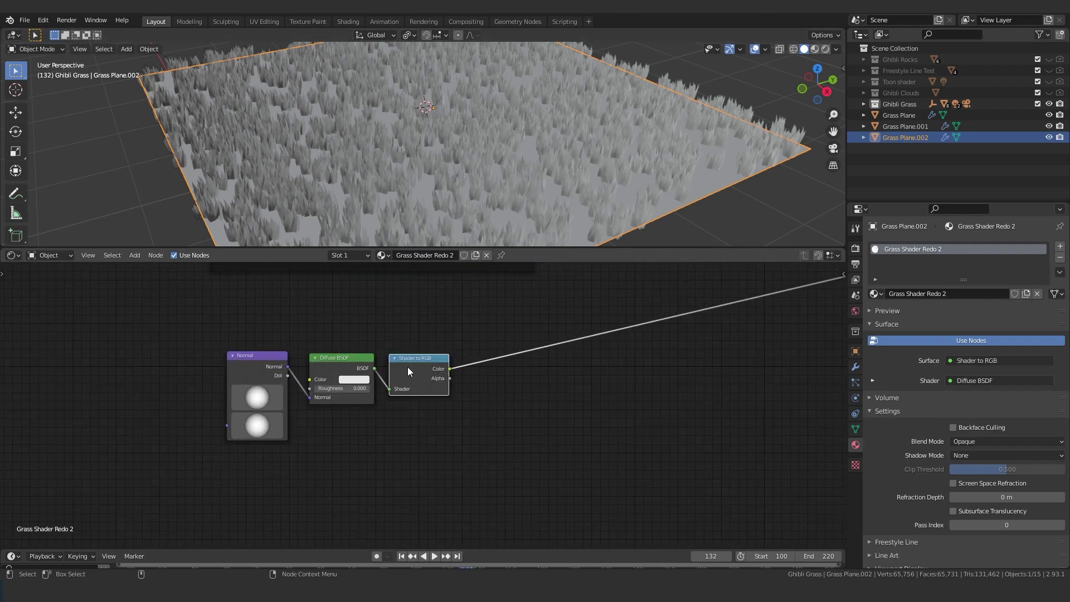
Add a ColorRamp node and insert it on the link after the Shader to RGB node
middle_drag(550, 375, 510, 371)
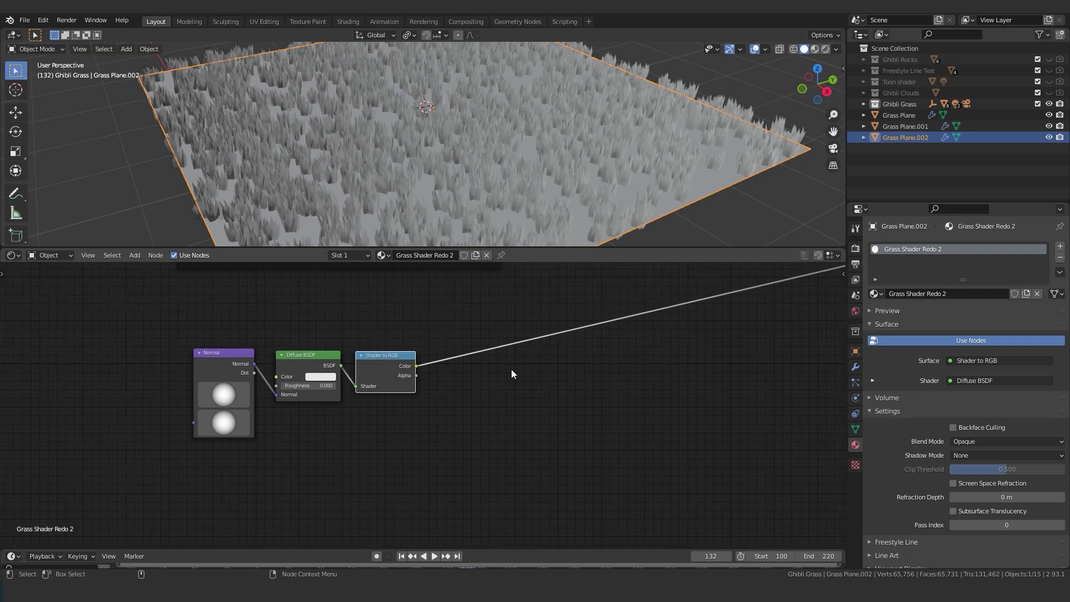
key(shift+a)
click(479, 385)
text(color)
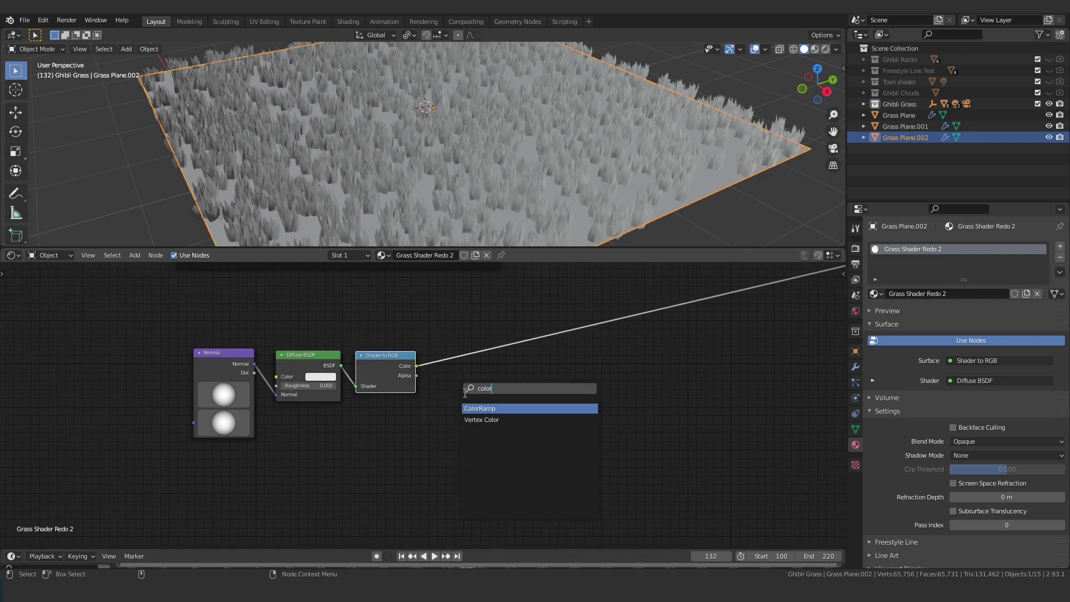
key(Return)
click(455, 341)
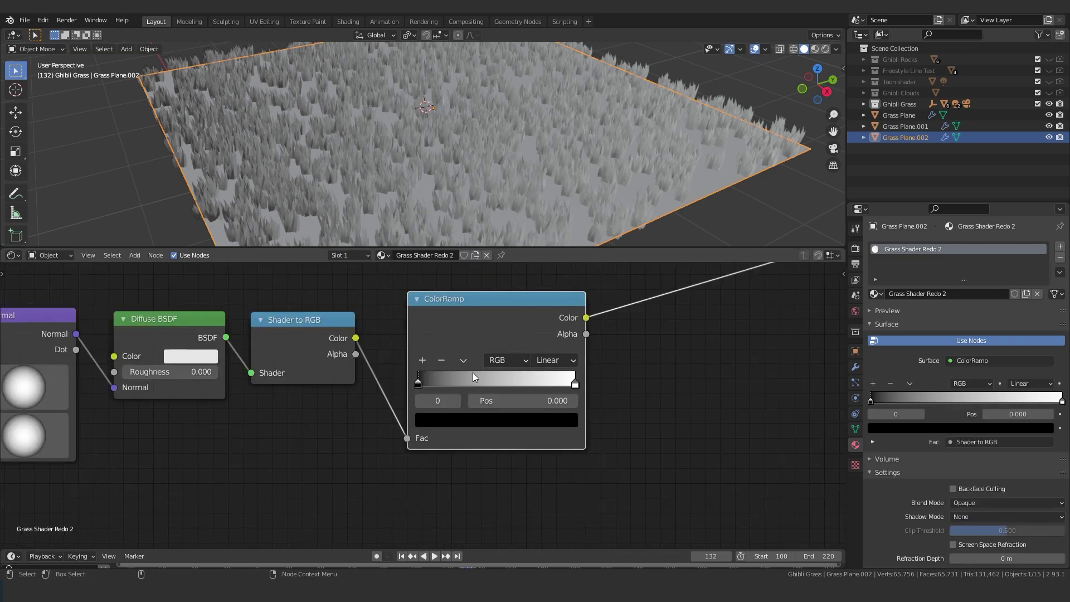
middle_drag(485, 349, 464, 366)
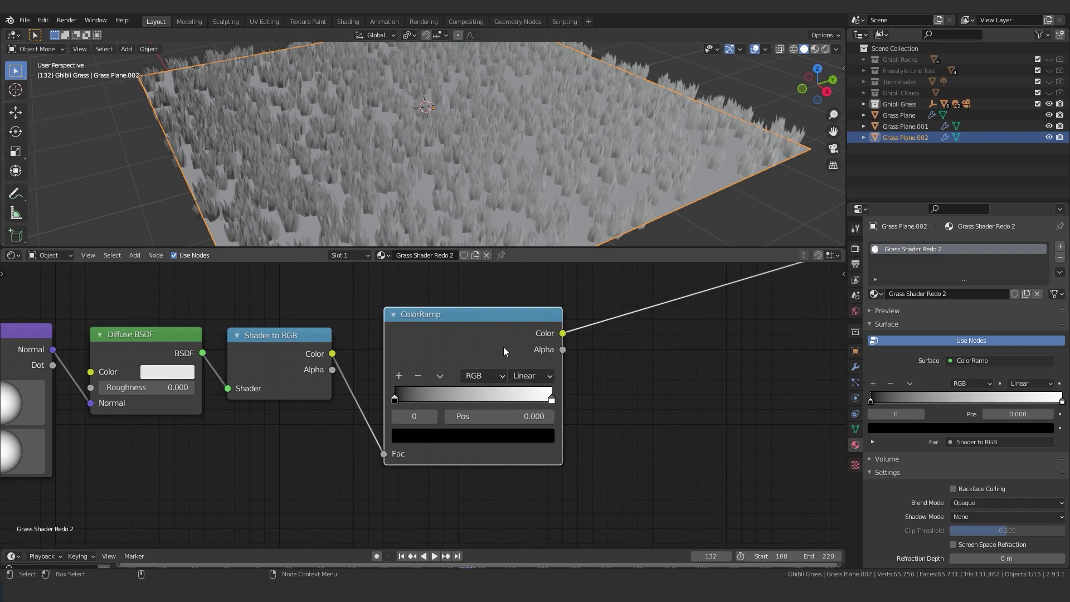
Set the ColorRamp's interpolation to Constant and move its white stop to position 0.245
click(532, 376)
click(529, 458)
drag(552, 399, 432, 399)
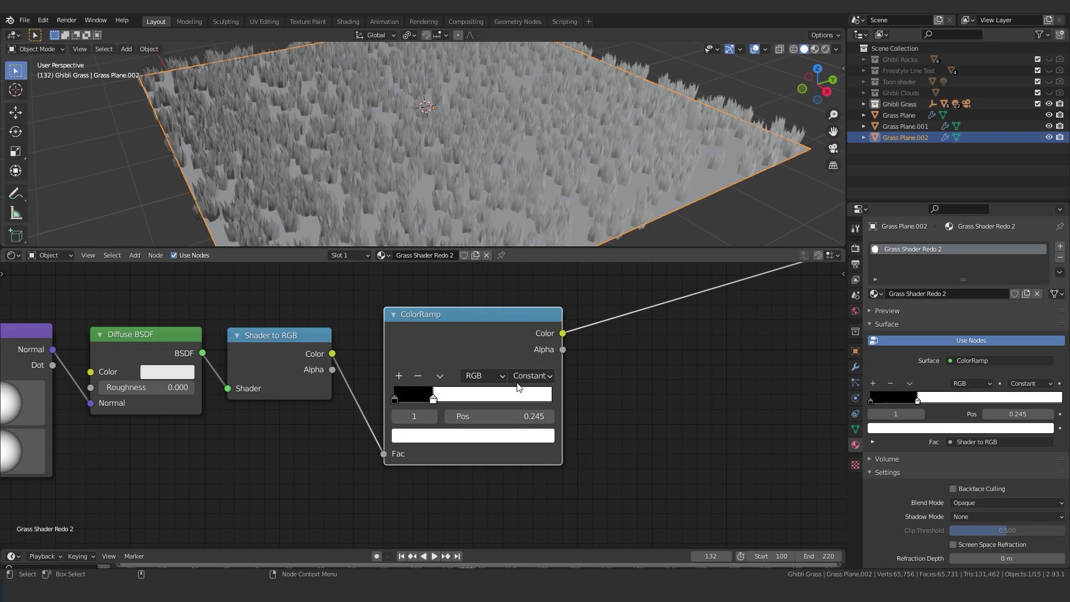
Set the ColorRamp's interpolation to Linear and place its black and white stops almost together, with the white stop at 0.245
click(532, 377)
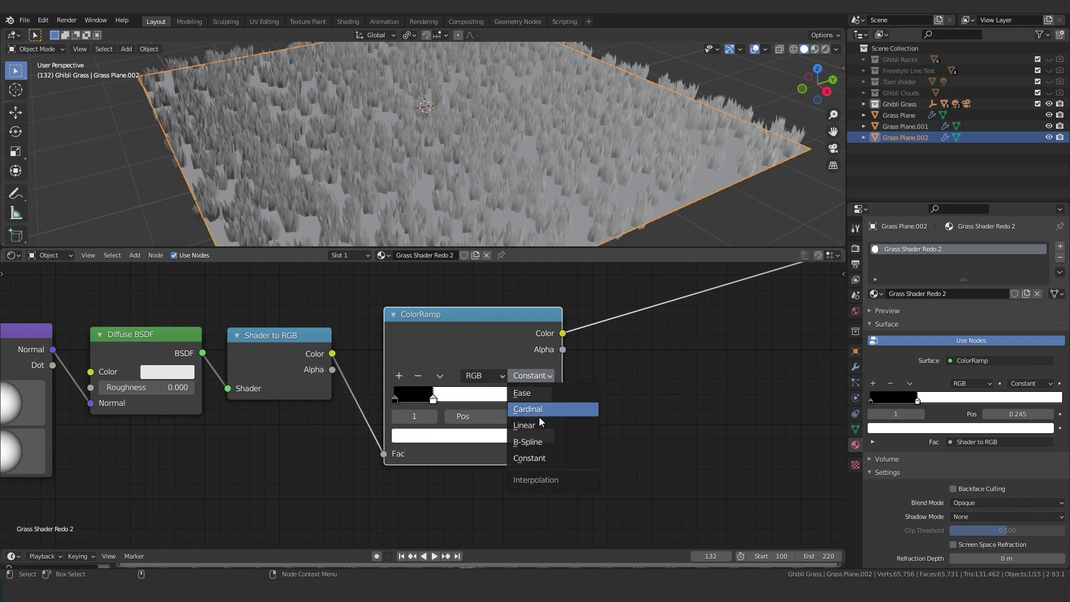
click(538, 424)
drag(394, 400, 449, 400)
scroll(428, 397, up, 3)
click(610, 354)
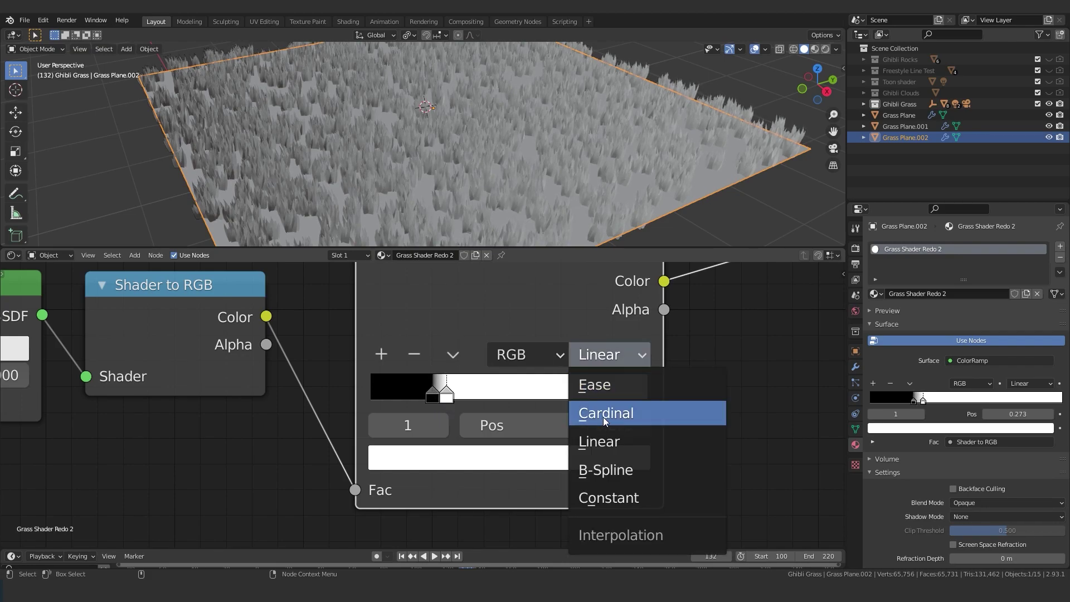
click(609, 497)
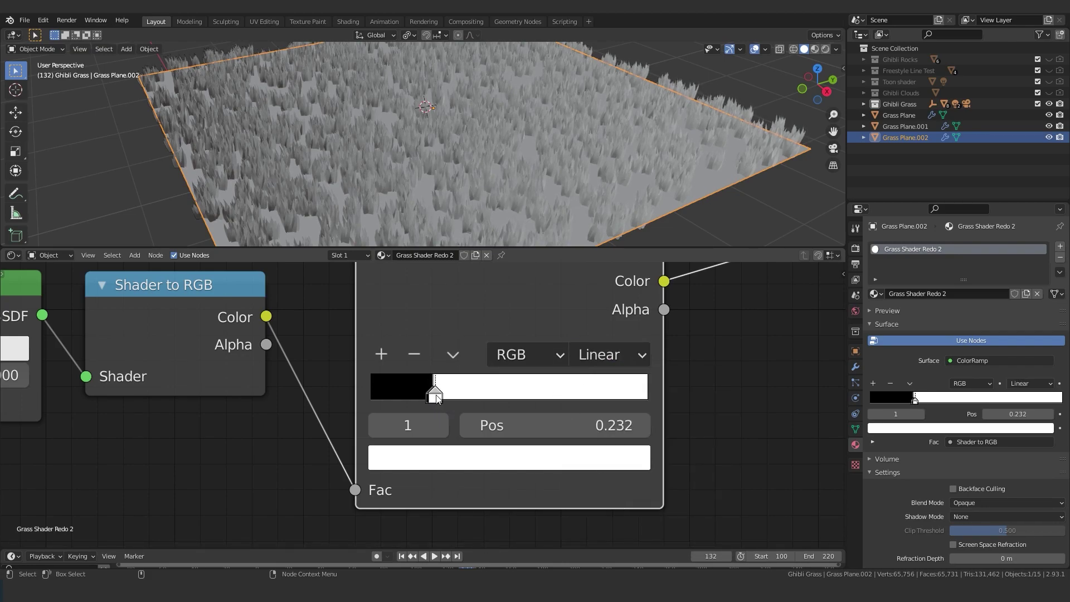
drag(436, 397, 438, 400)
scroll(462, 222, down, 3)
Add a UV sphere partly sunk into the grass plane's edge and preview its cast shadow in rendered shading
key(shift+a)
mouse_move(439, 149)
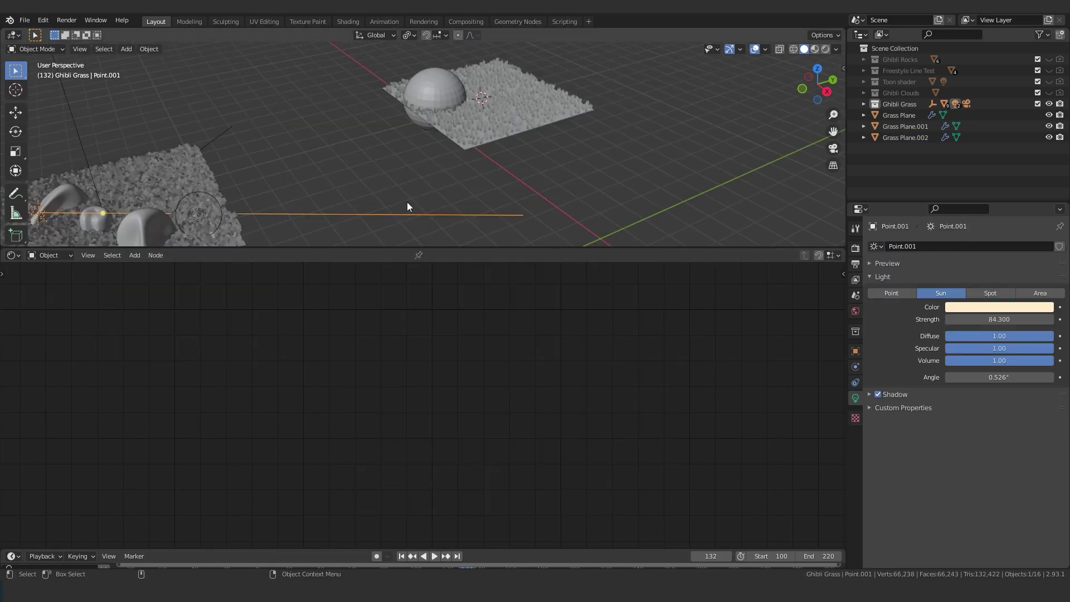
middle_drag(406, 202, 210, 185)
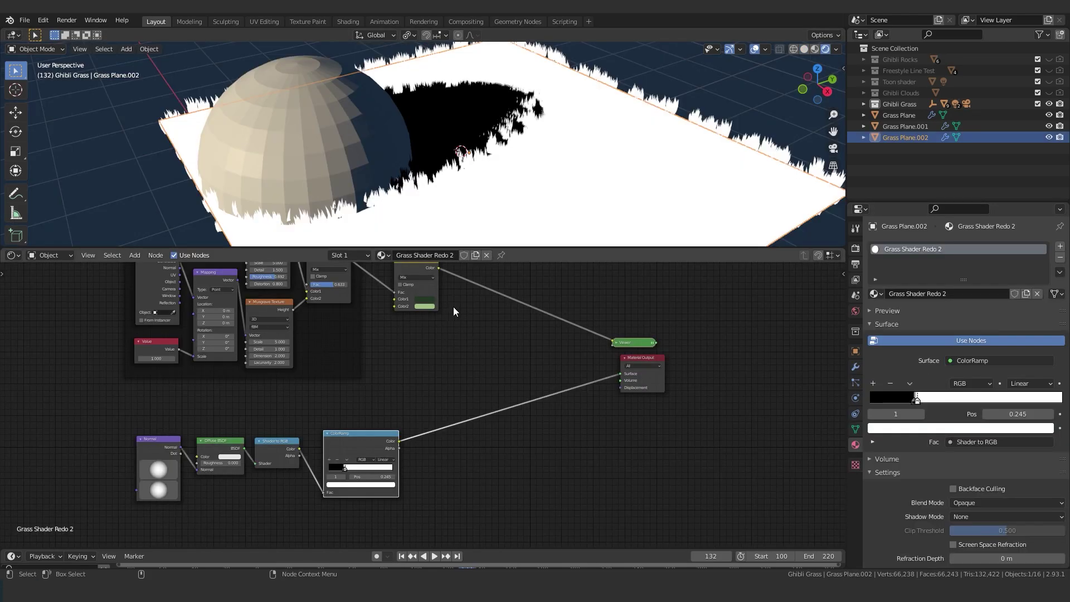
Insert a Separate HSV node after the ColorRamp, with its V output feeding the Material Output's Surface
middle_drag(453, 306, 457, 326)
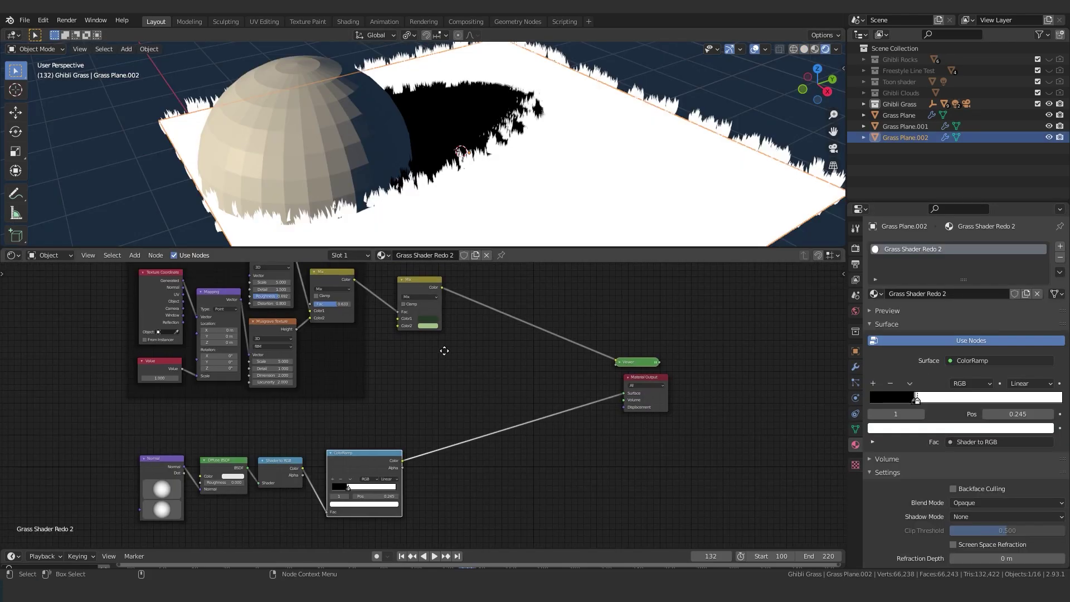
drag(418, 289, 406, 292)
middle_drag(434, 404, 485, 315)
scroll(438, 362, up, 3)
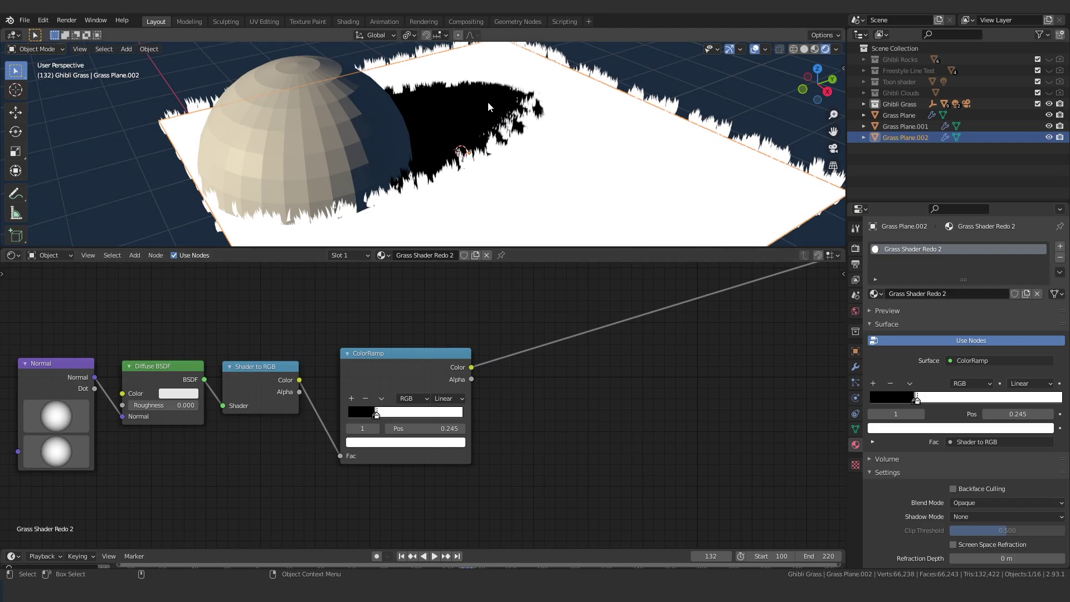
middle_drag(479, 269, 469, 307)
key(shift+a)
text(sep)
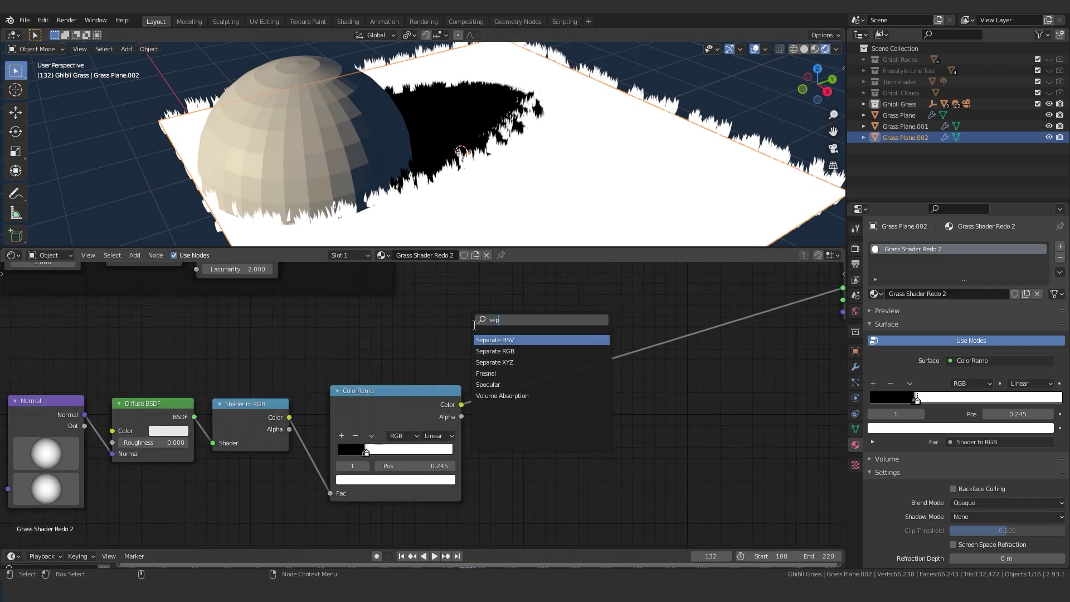
key(Return)
click(578, 377)
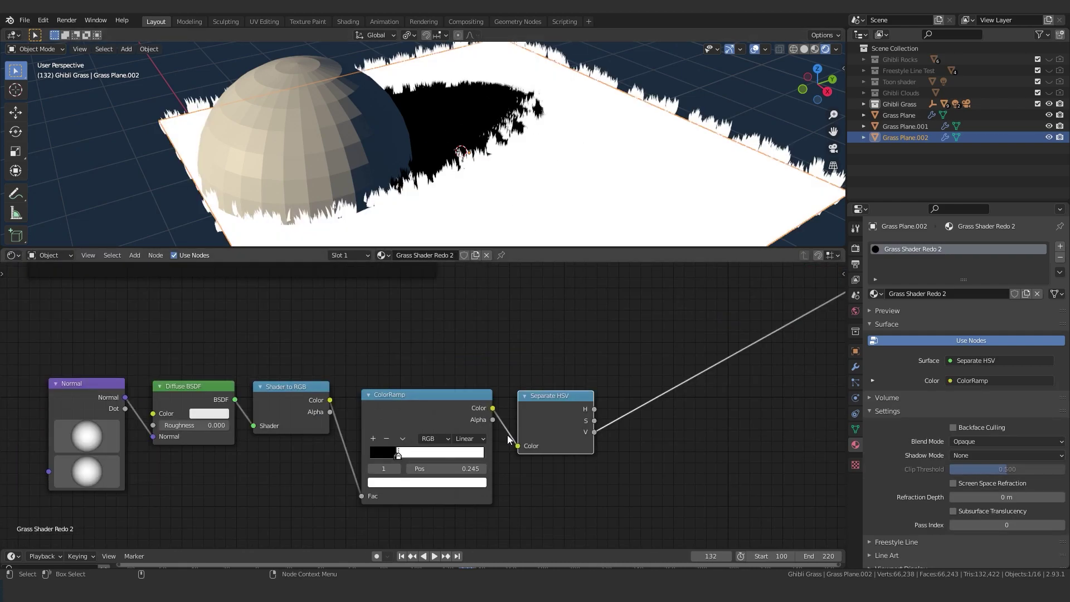
scroll(478, 325, down, 1)
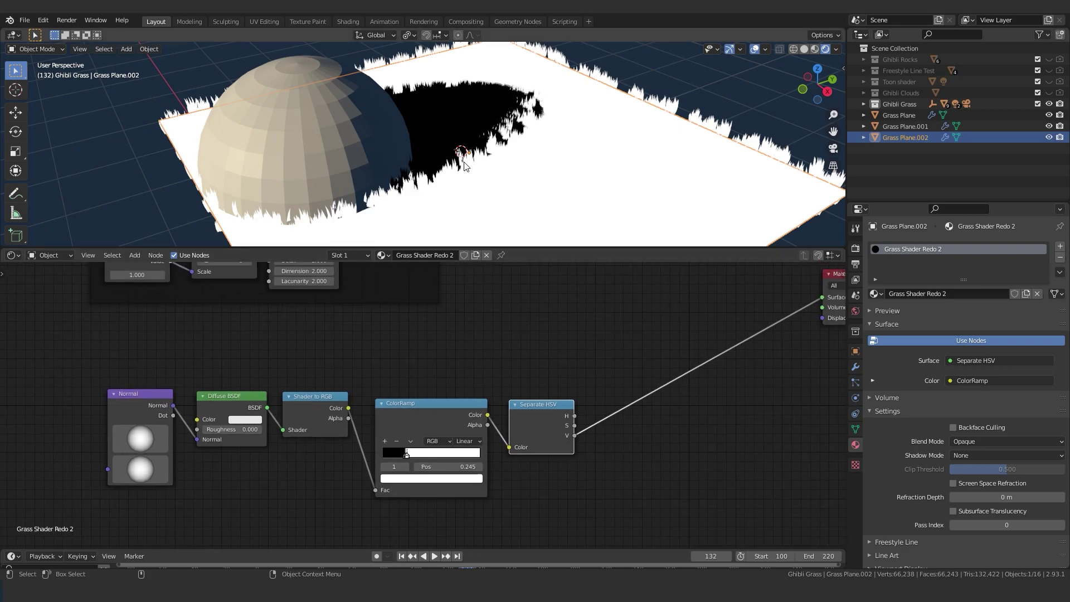
Add a point light above the shadowed grass beside the sphere, make its color red, and reselect the grass plane
key(shift+a)
mouse_move(409, 253)
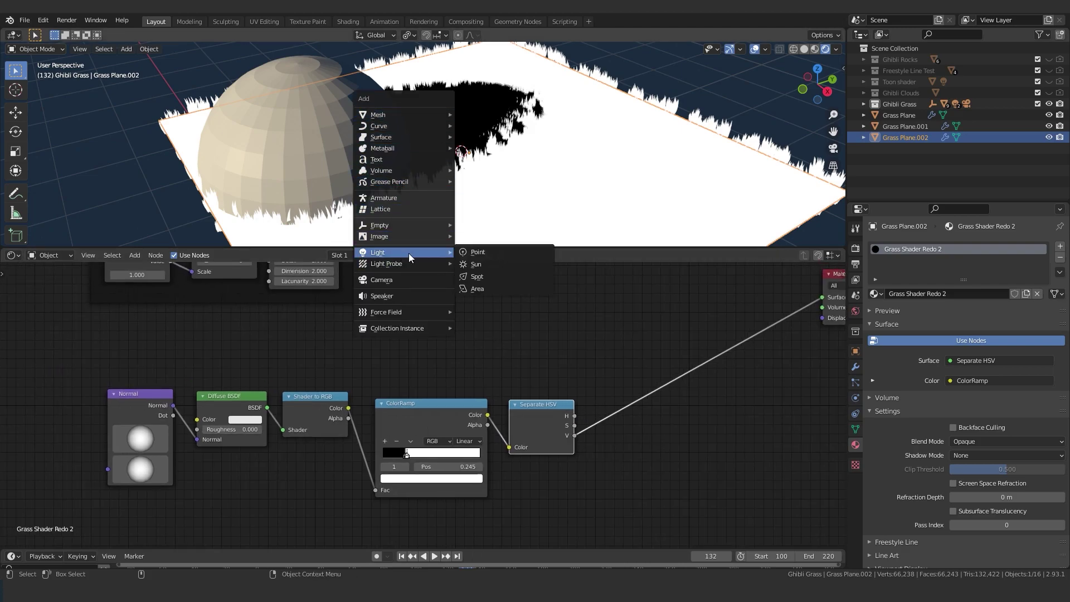
click(478, 252)
key(g)
click(463, 202)
click(985, 307)
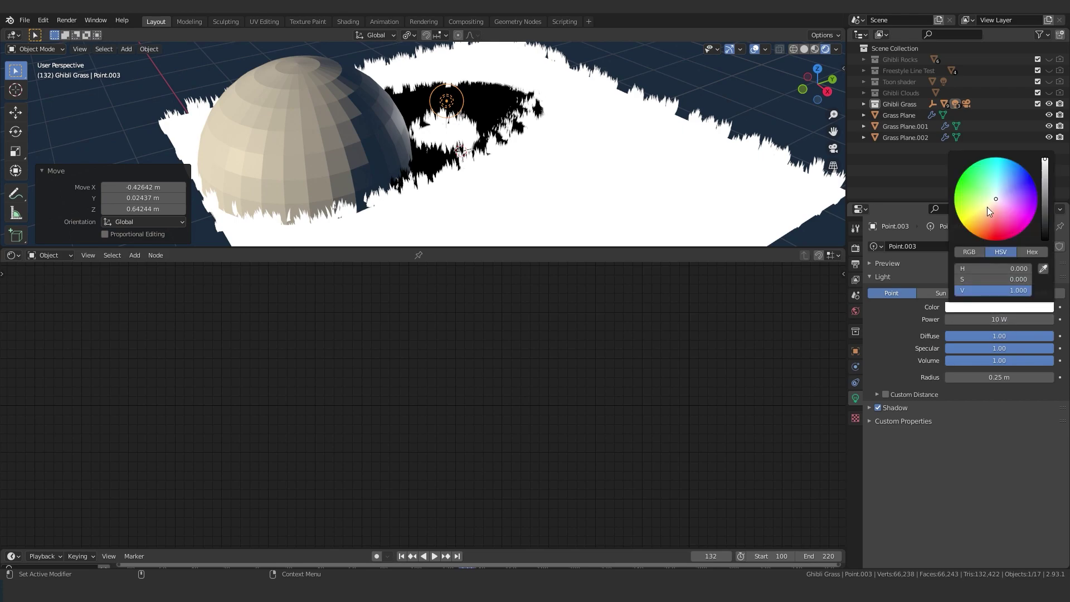
drag(987, 210, 986, 237)
click(366, 120)
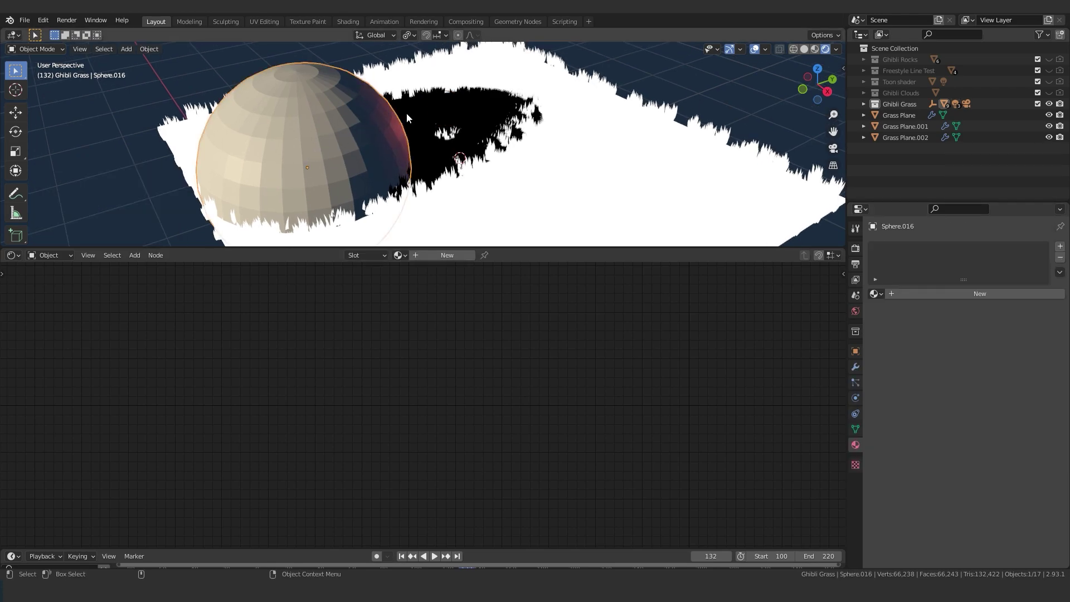
click(448, 111)
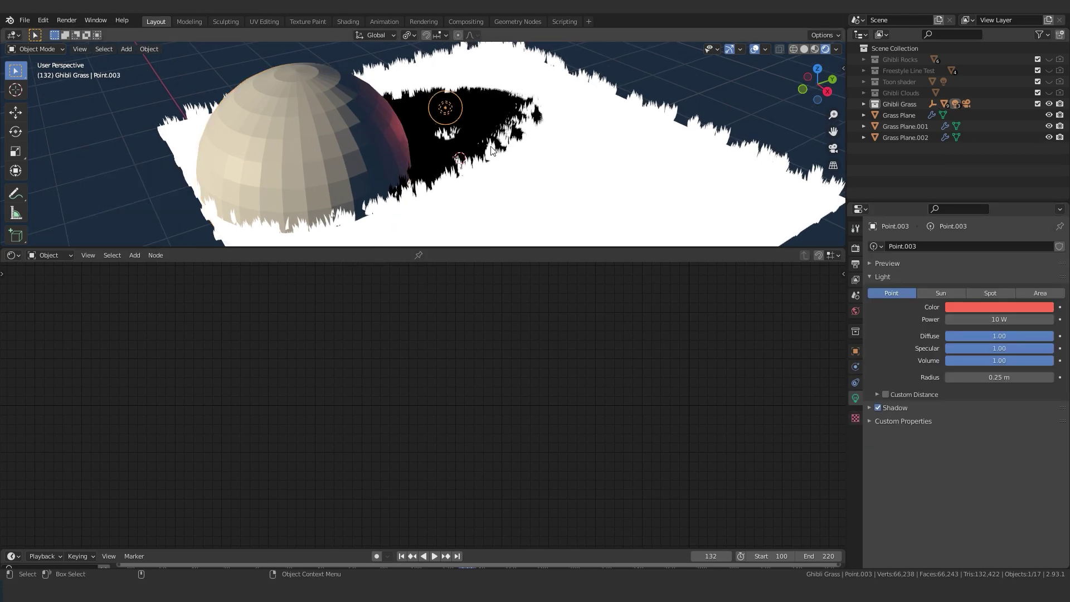
click(491, 151)
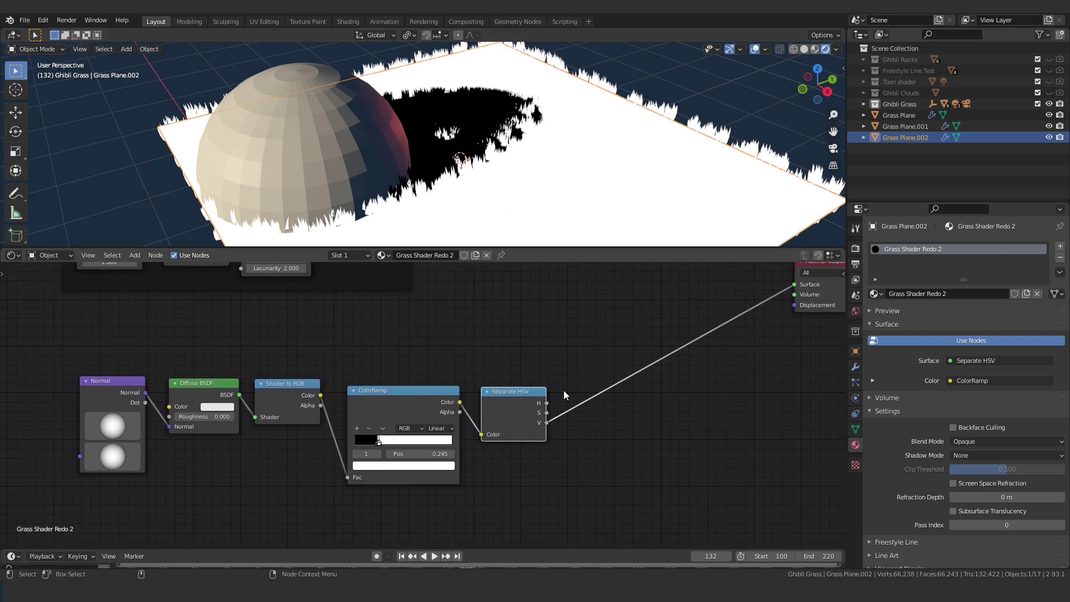
Connect the ColorRamp's Color output directly to the Material Output's Surface and check the red light's effect on the grass
drag(461, 410, 796, 292)
scroll(463, 159, up, 1)
shift+middle_drag(458, 132, 438, 136)
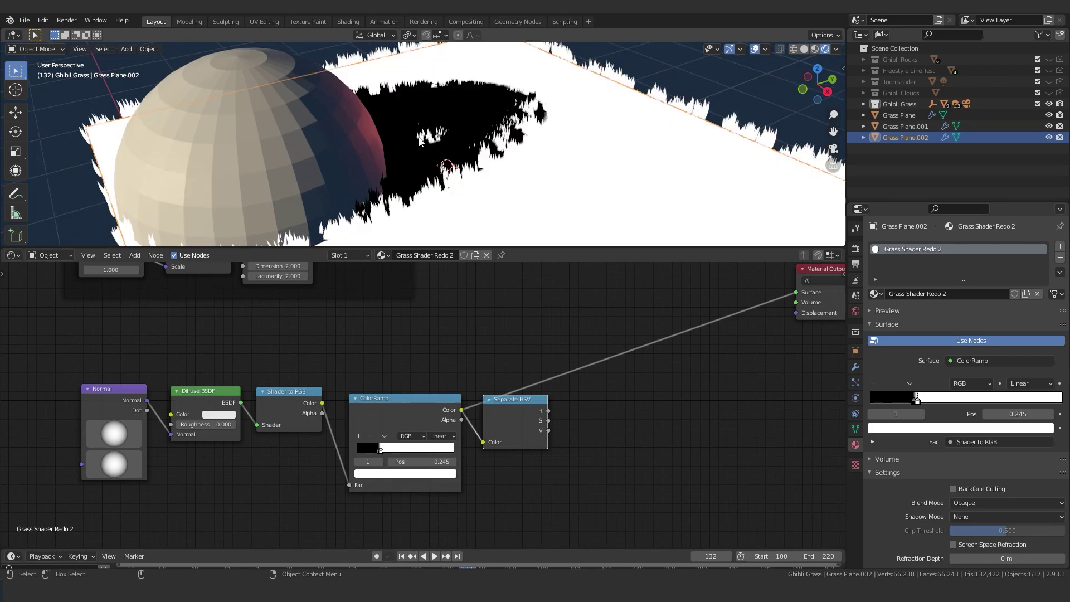
scroll(563, 357, down, 1)
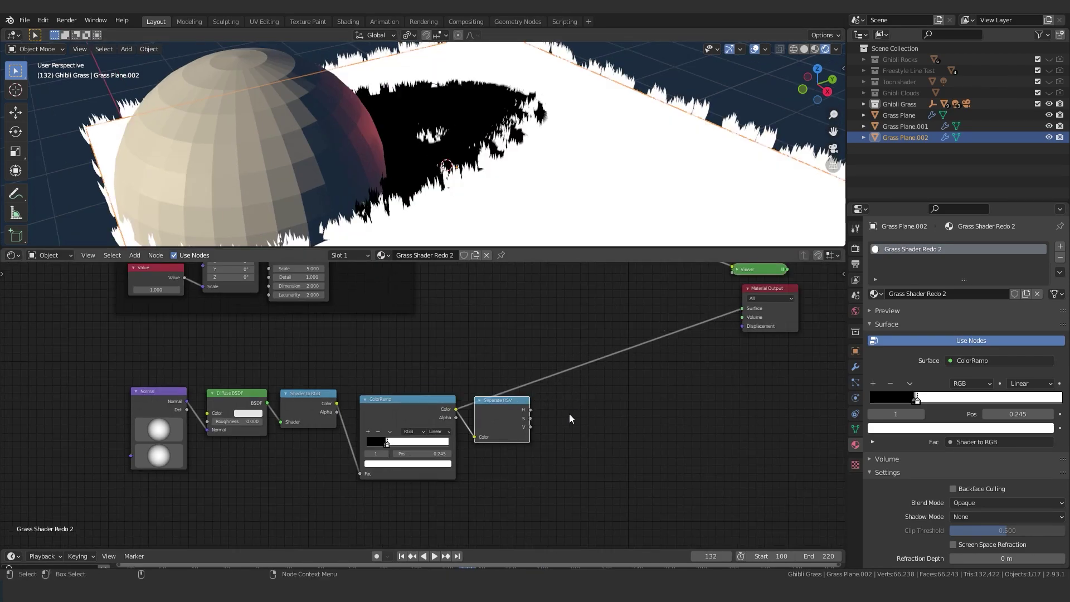
Duplicate the Separate HSV node above the ColorRamp and feed it from the Shader to RGB node's Color output
middle_drag(480, 361, 494, 361)
key(shift+d)
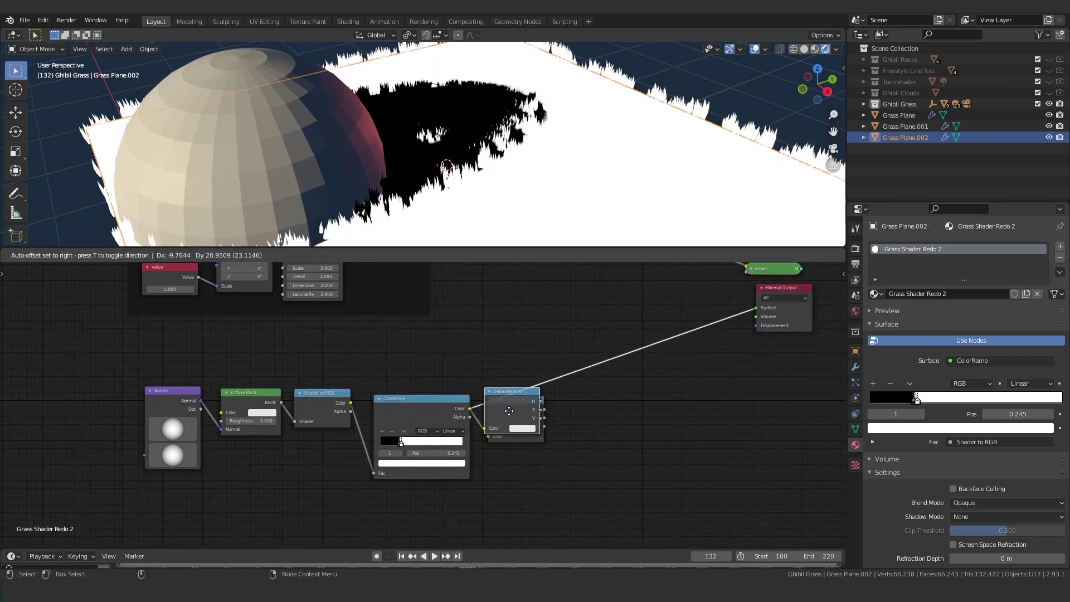
click(411, 358)
scroll(419, 355, up, 3)
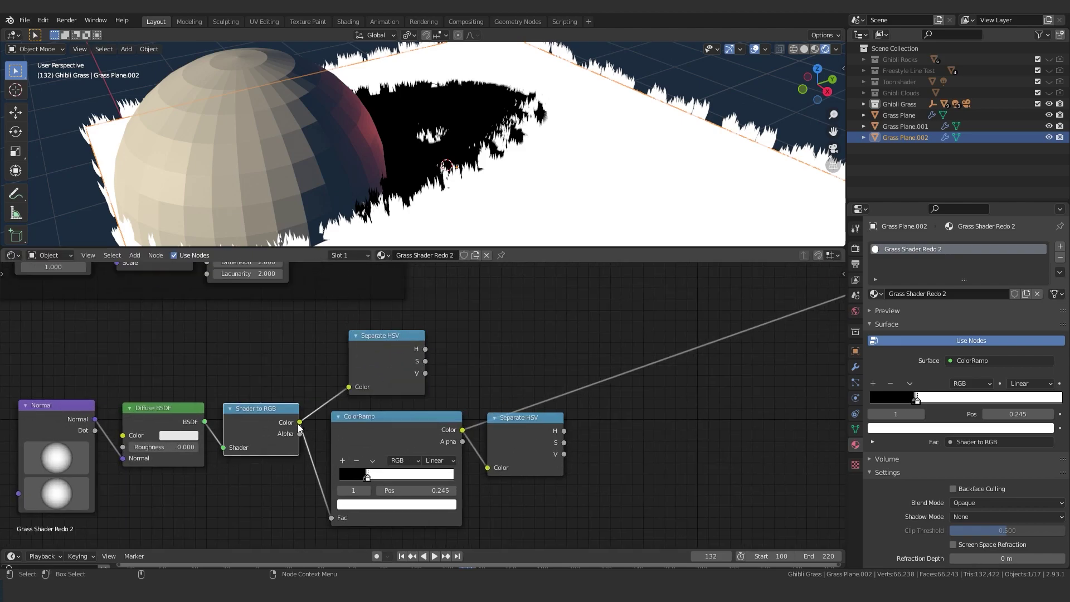
drag(377, 430, 376, 433)
middle_drag(489, 350, 449, 363)
Add a Combine HSV node beside the upper Separate HSV node
key(shift+a)
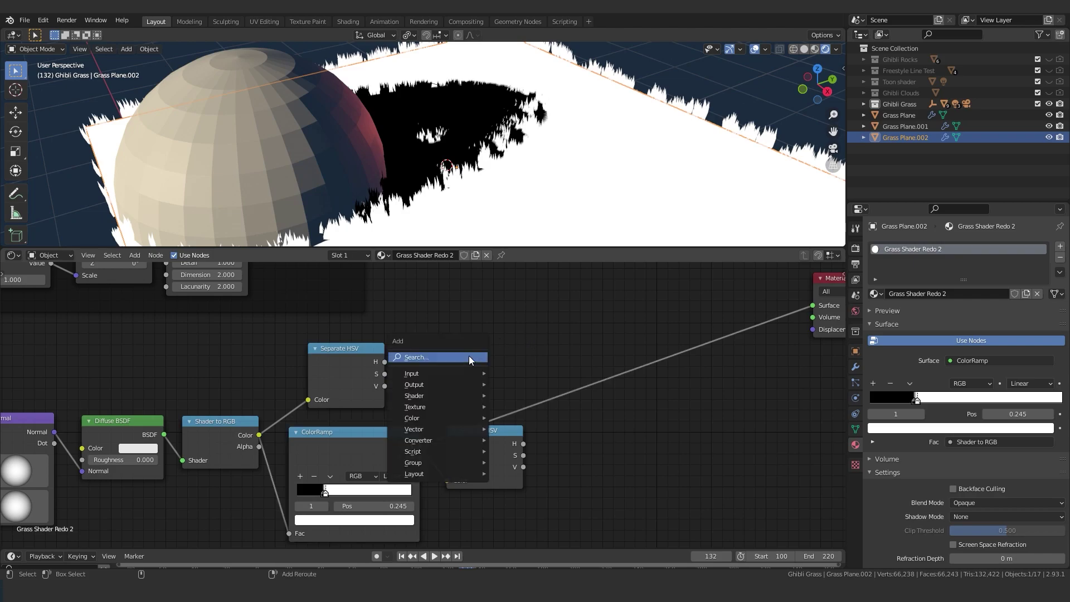
text(combi)
key(Return)
click(466, 355)
scroll(466, 355, up, 1)
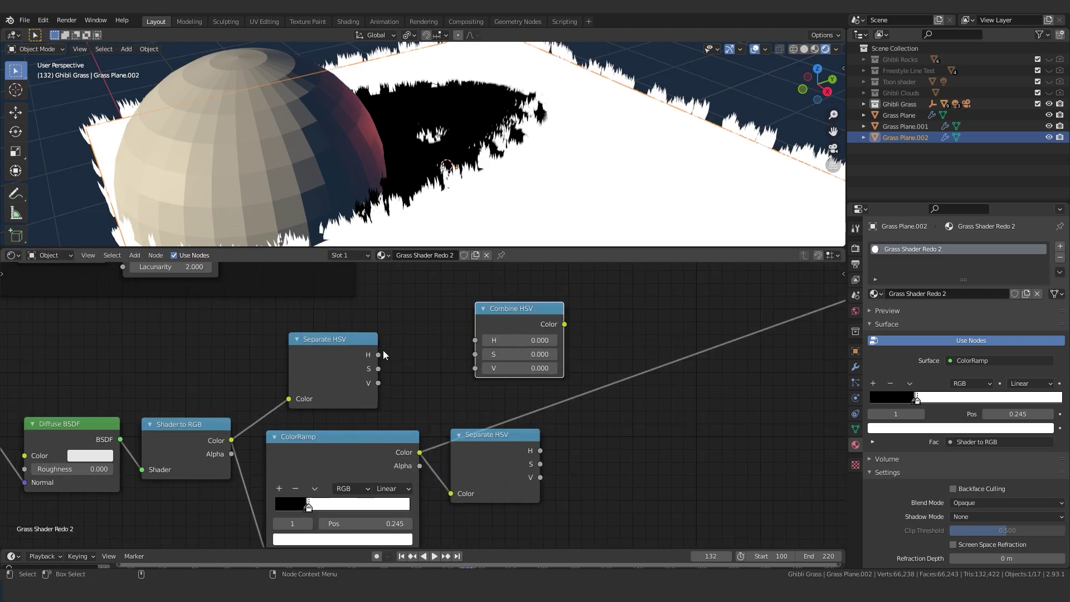
Feed Combine HSV with H and S from the upper Separate HSV and V from the lower one, and connect it to Surface
drag(384, 361, 467, 349)
drag(377, 369, 475, 355)
drag(540, 477, 474, 372)
drag(474, 369, 474, 368)
drag(444, 377, 639, 358)
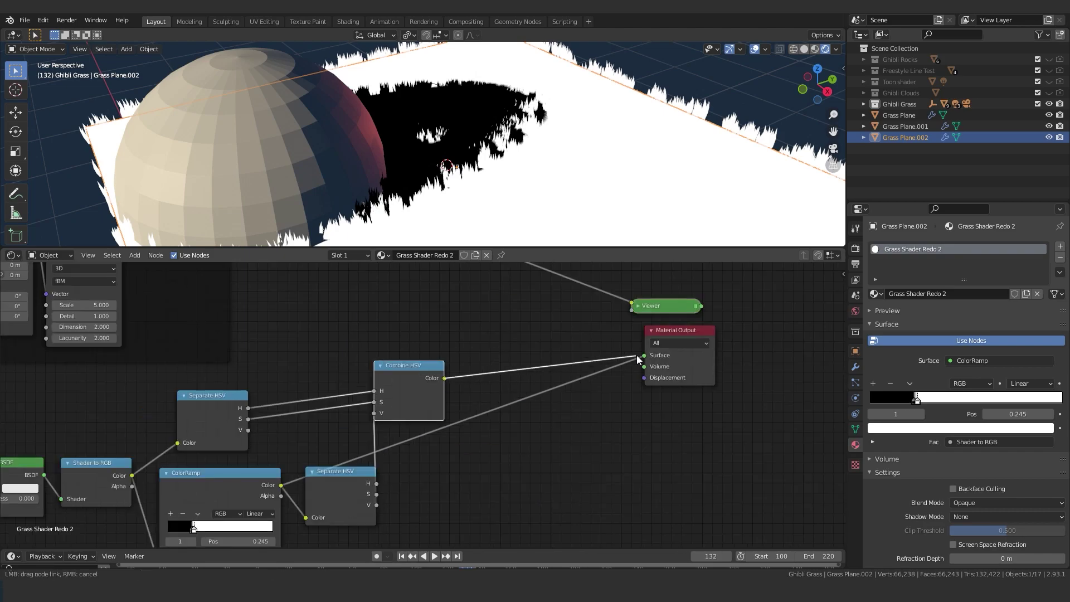
middle_drag(411, 442, 507, 399)
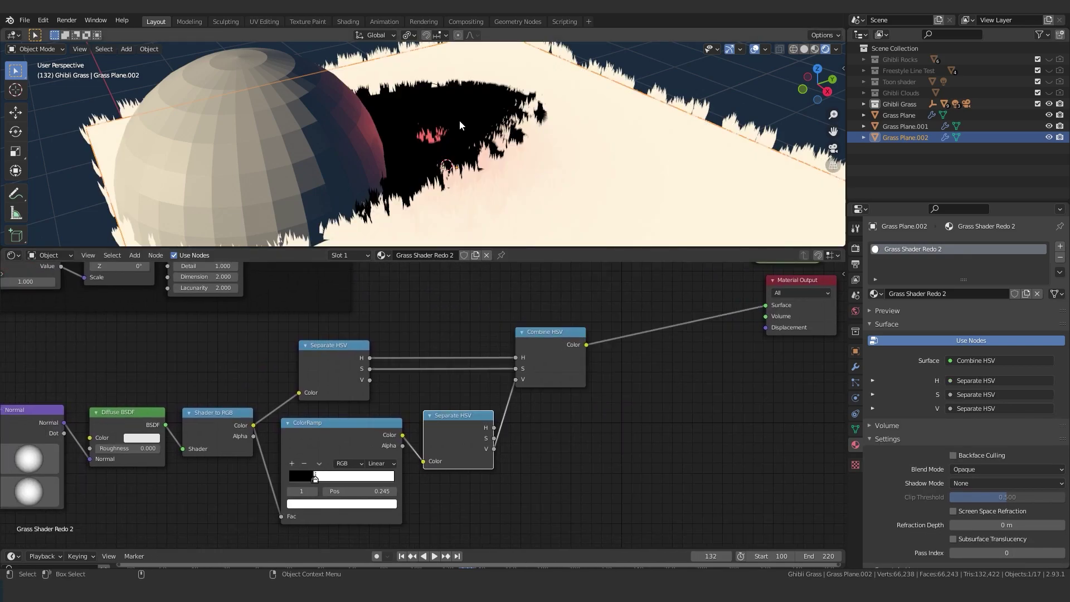
scroll(435, 127, up, 3)
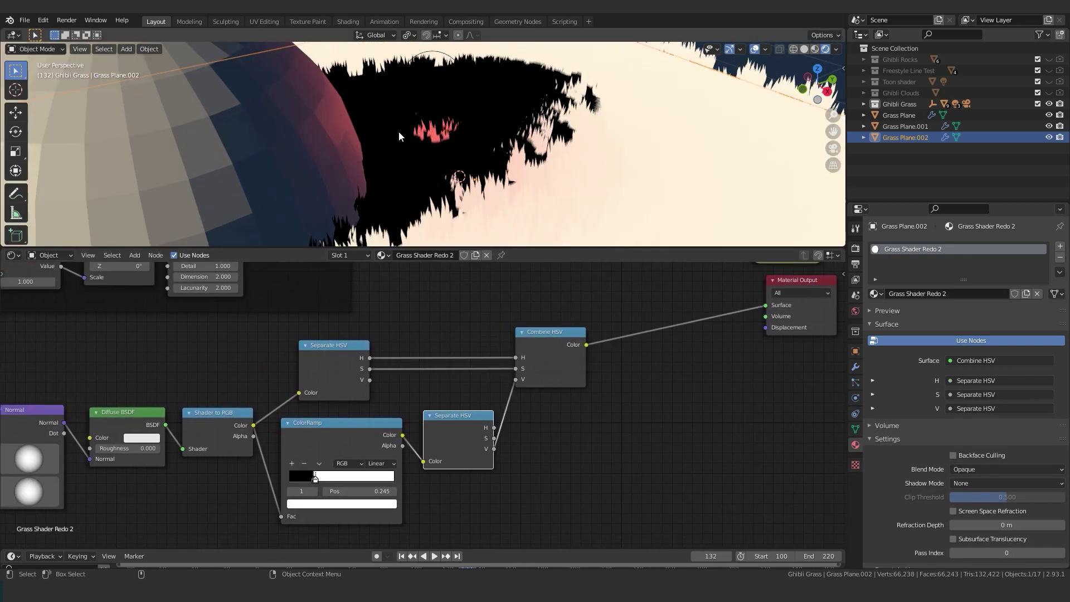
scroll(405, 143, down, 2)
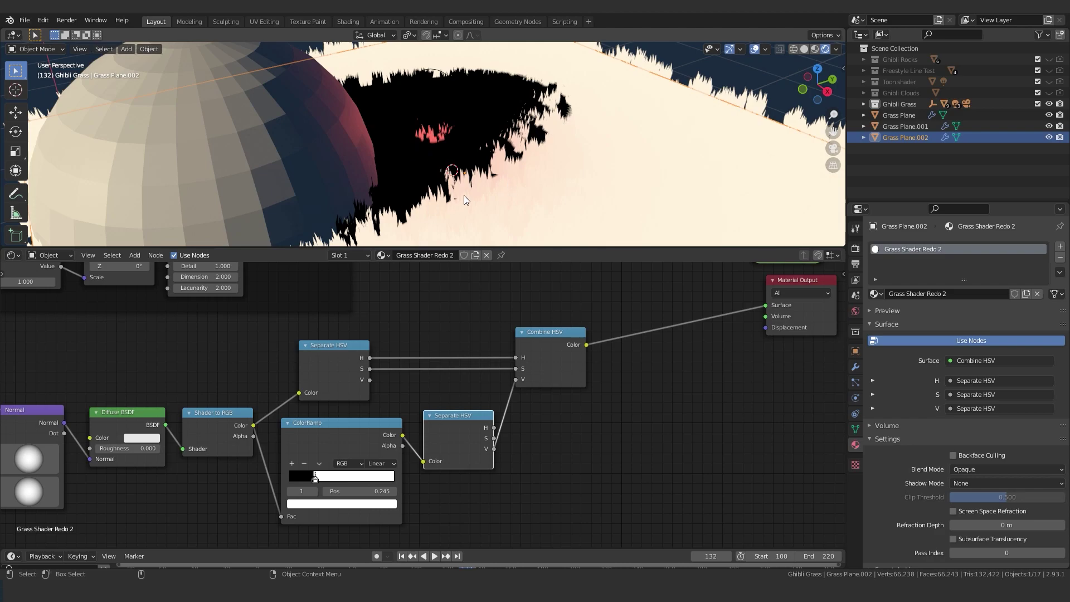
scroll(465, 199, down, 2)
scroll(484, 366, down, 2)
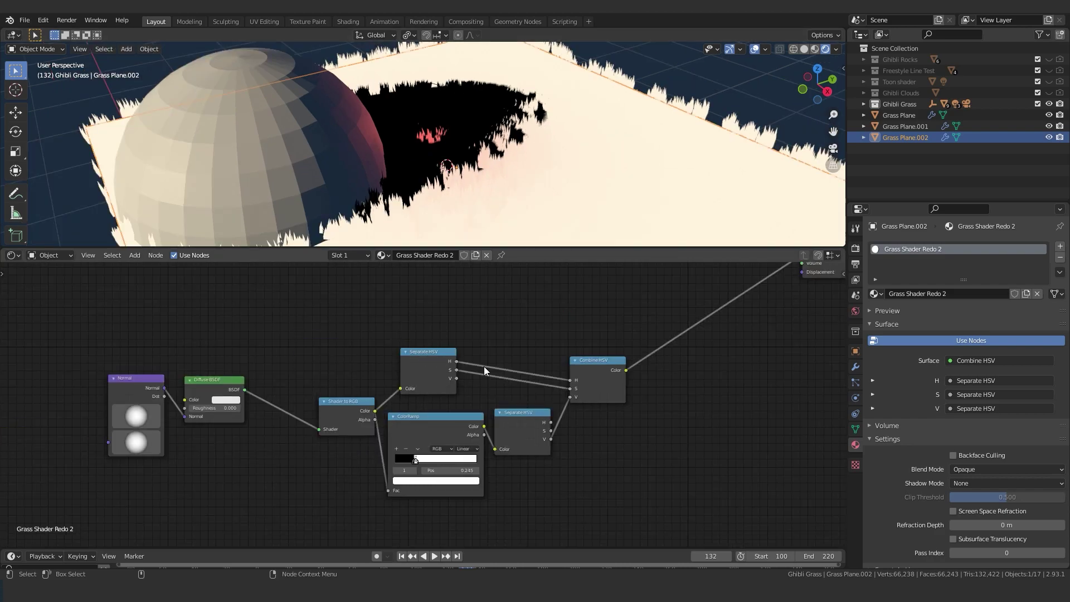
Organize the shader nodes into Lighting Data and Toon Shader Effect frames and disconnect the Material Output's Surface input
middle_drag(207, 401, 375, 398)
drag(232, 329, 412, 478)
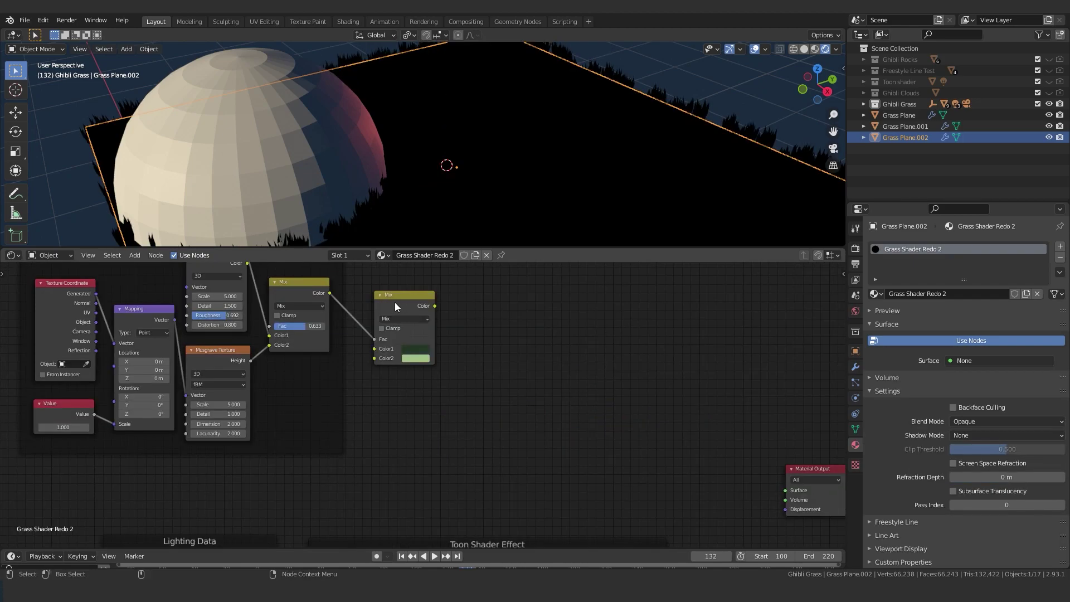
drag(394, 302, 393, 304)
Add a new color Mix node beside the Mix node that blends the dark and light greens
middle_drag(477, 335, 463, 353)
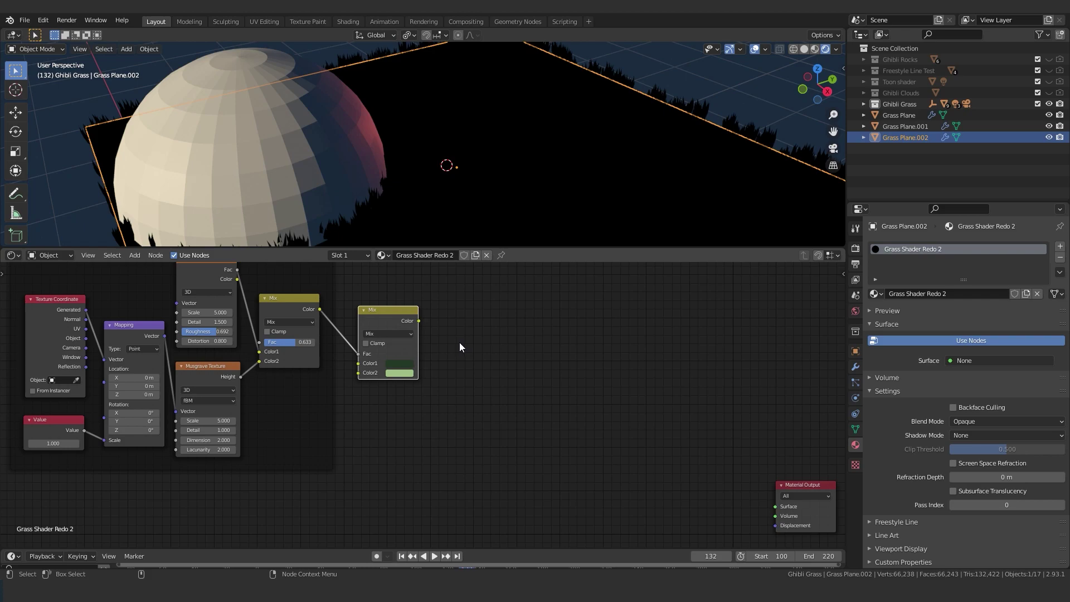
key(shift+a)
click(461, 344)
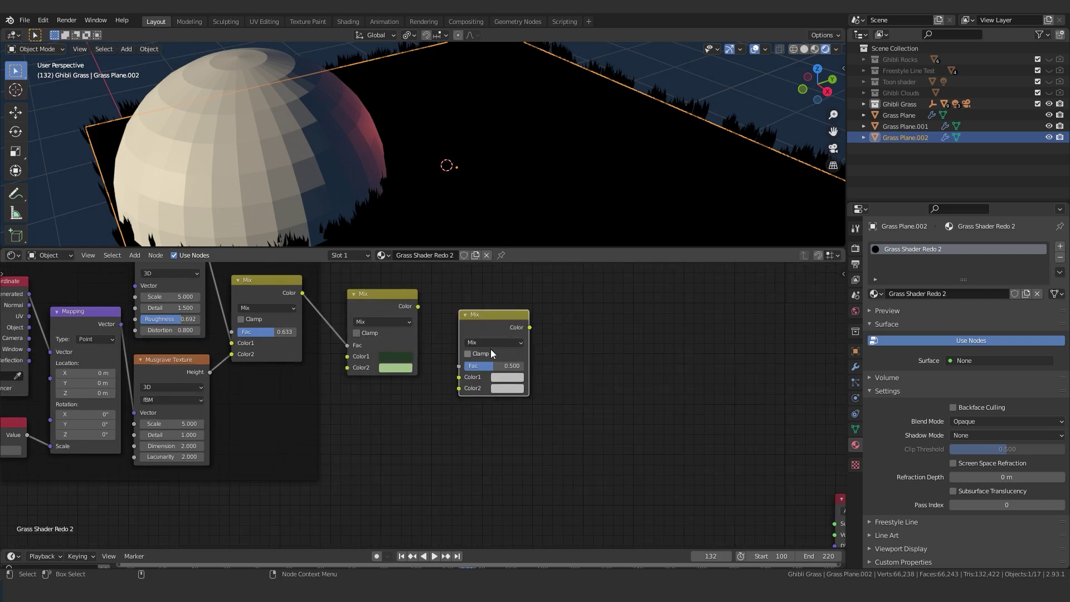
scroll(490, 348, up, 3)
middle_drag(500, 355, 471, 370)
mouse_move(476, 307)
mouse_down()
mouse_move(490, 317)
mouse_move(483, 302)
mouse_up()
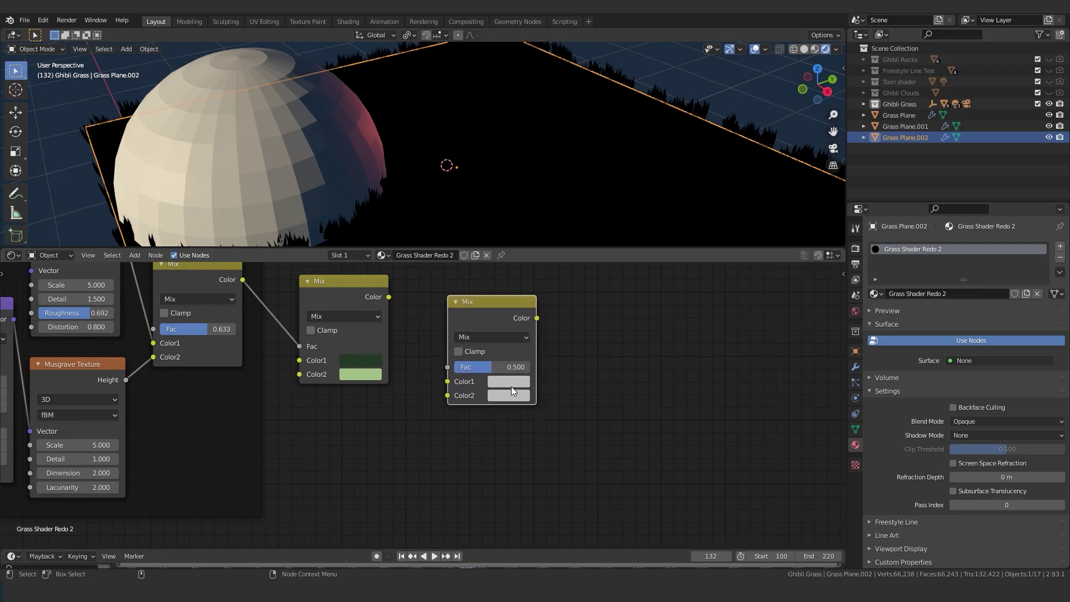
Set the new Mix node's Color1 to a very dark green with H 0.396, S 0.846 and V 0.011
click(511, 385)
drag(545, 268, 518, 213)
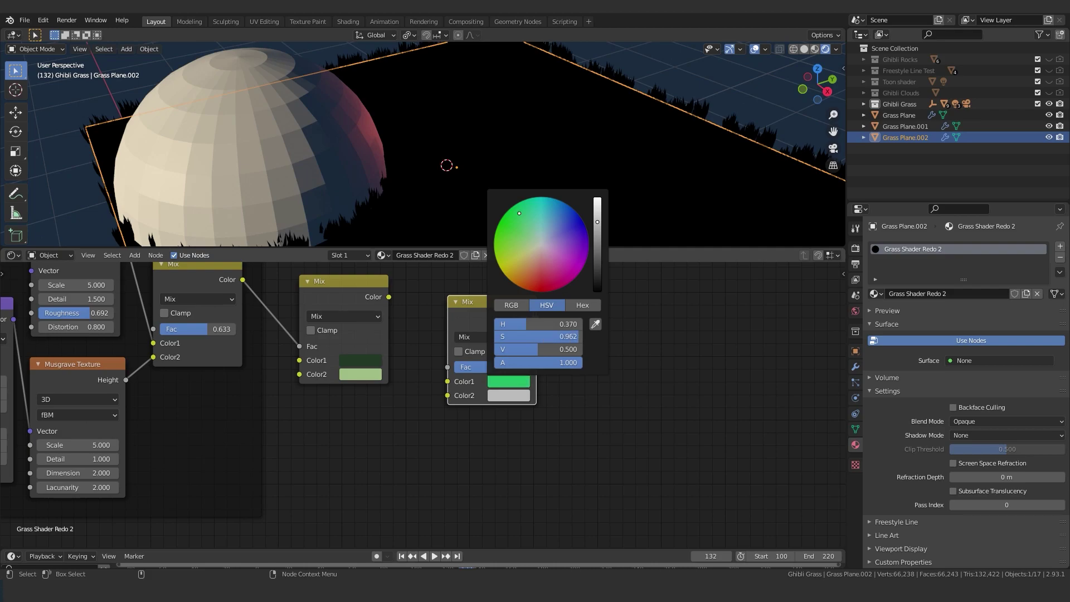
drag(599, 234, 598, 281)
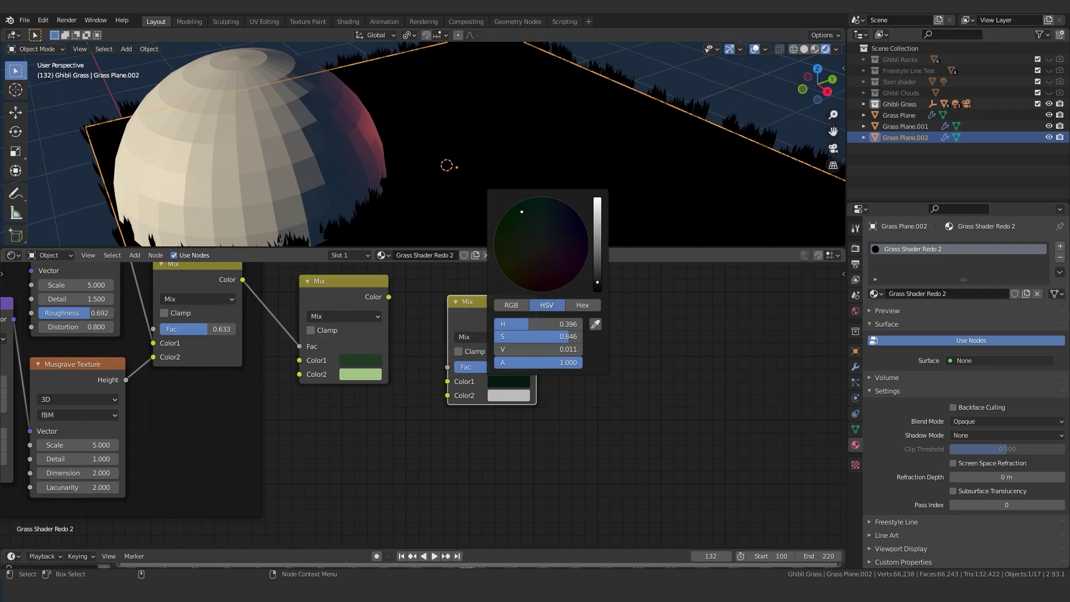
Connect the green Mix node, framed as Tone Mix, to the new Mix node's Color2 and set the new node's factor to 0.867
click(384, 296)
drag(388, 296, 447, 395)
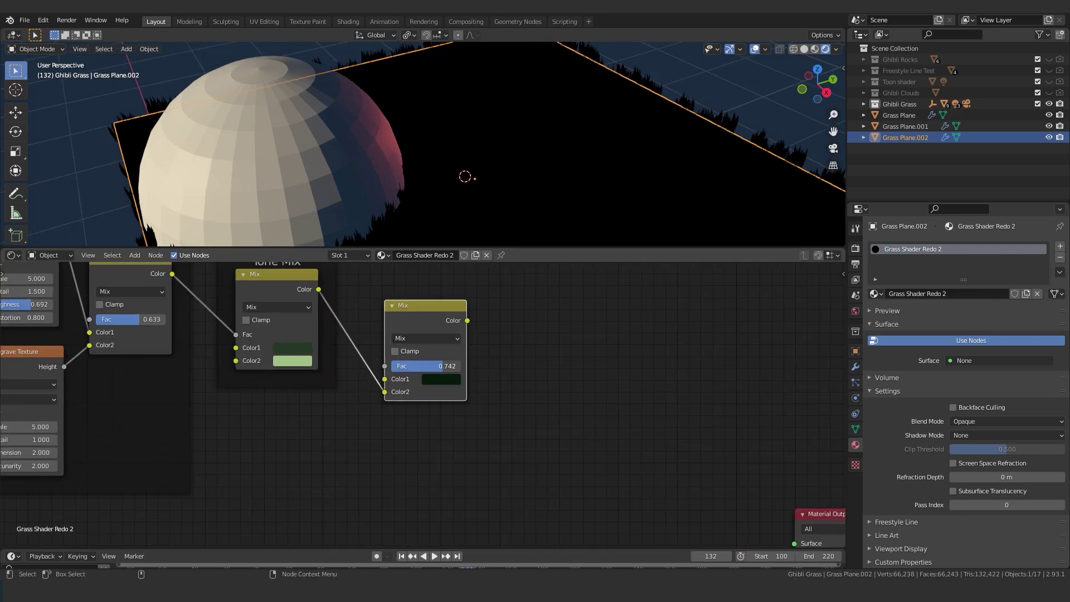
mouse_move(443, 366)
mouse_down()
mouse_move(407, 366)
mouse_move(446, 366)
mouse_up()
middle_drag(478, 368, 414, 341)
key(shift+a)
click(416, 341)
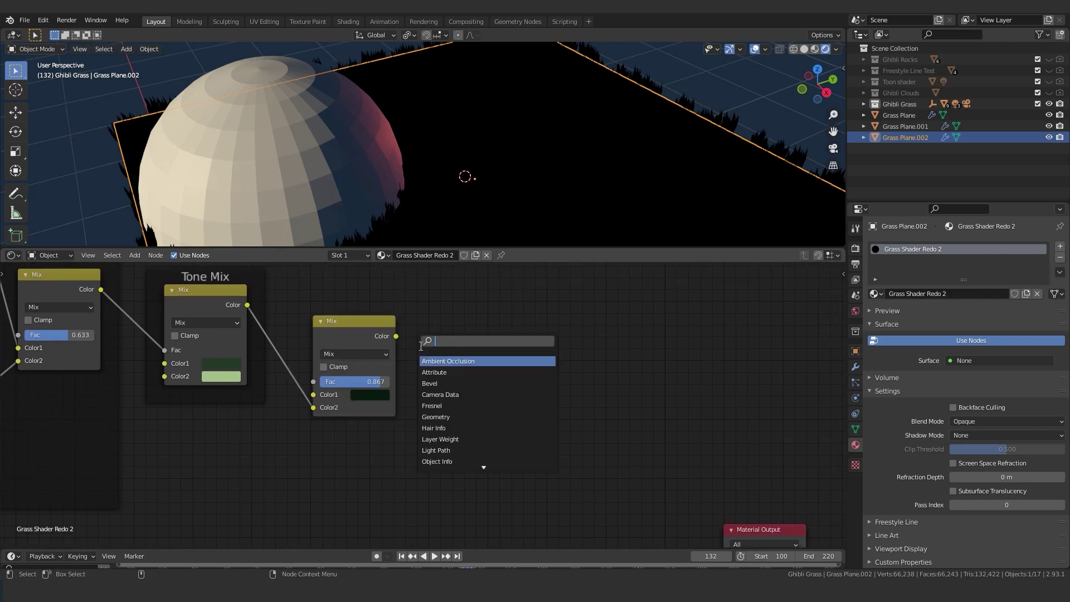
text(mix)
key(Return)
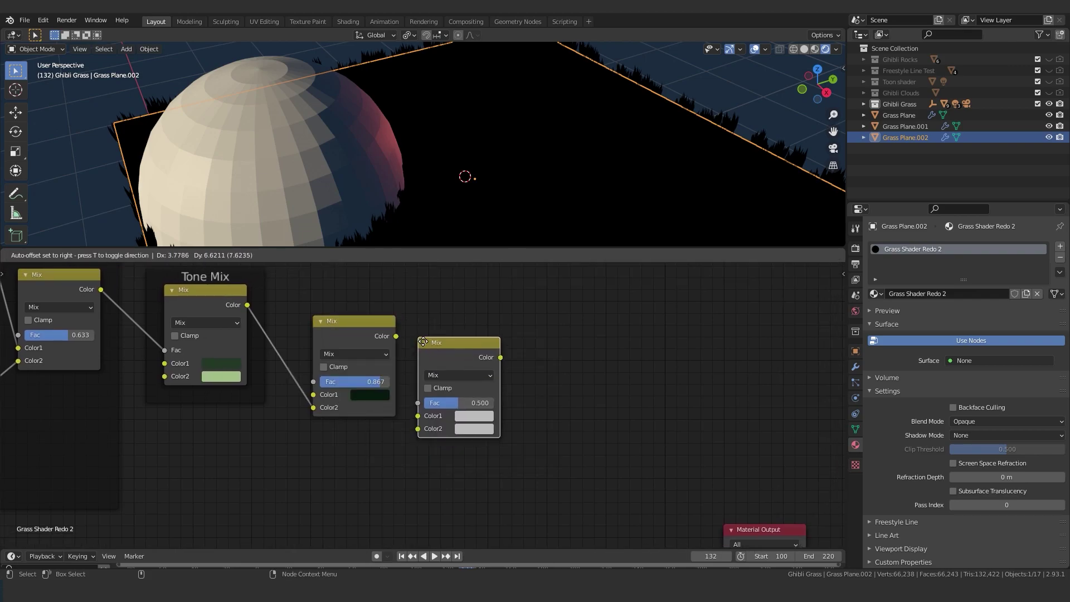
click(434, 328)
click(347, 337)
click(460, 329)
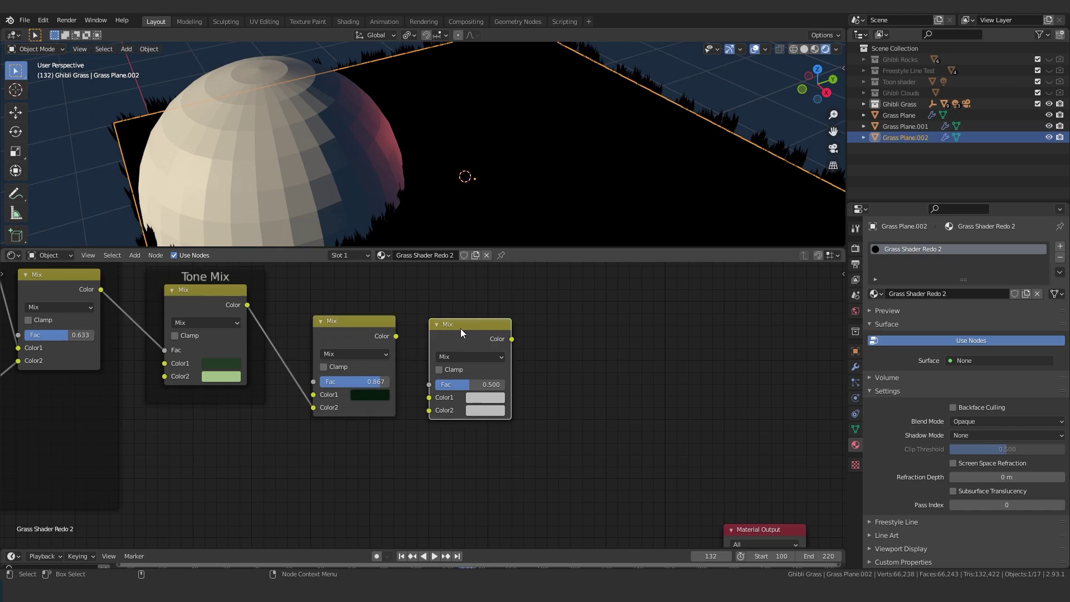
key(x)
click(358, 336)
key(shift+d)
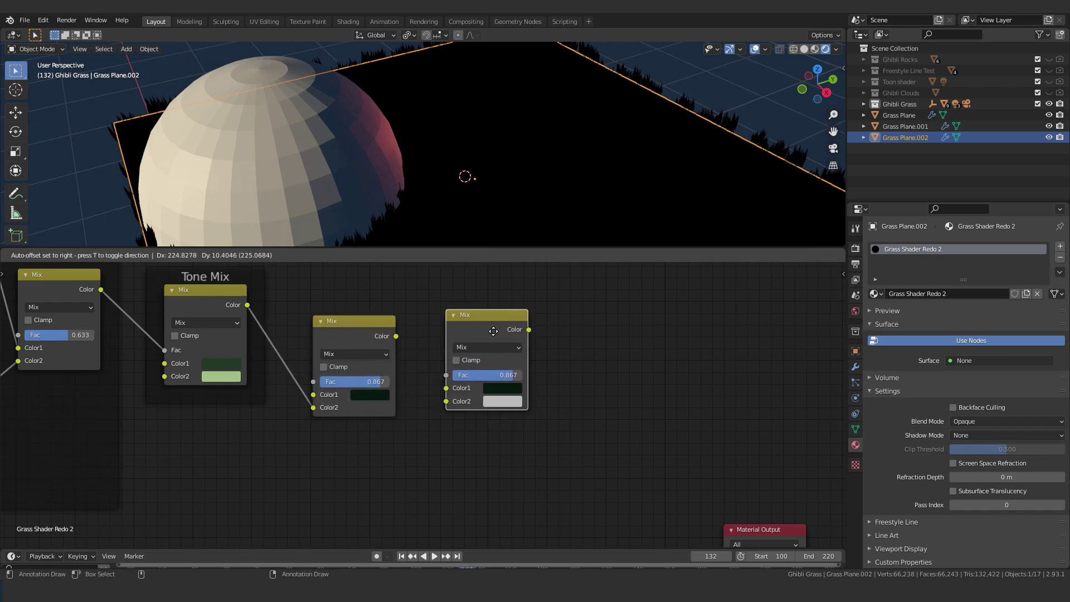
click(475, 362)
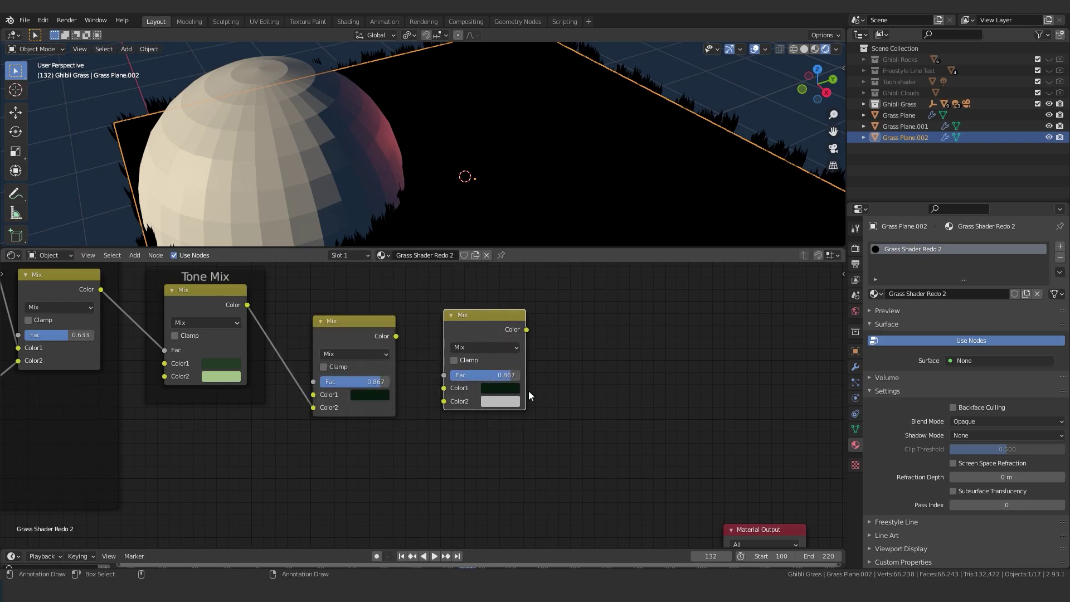
key(x)
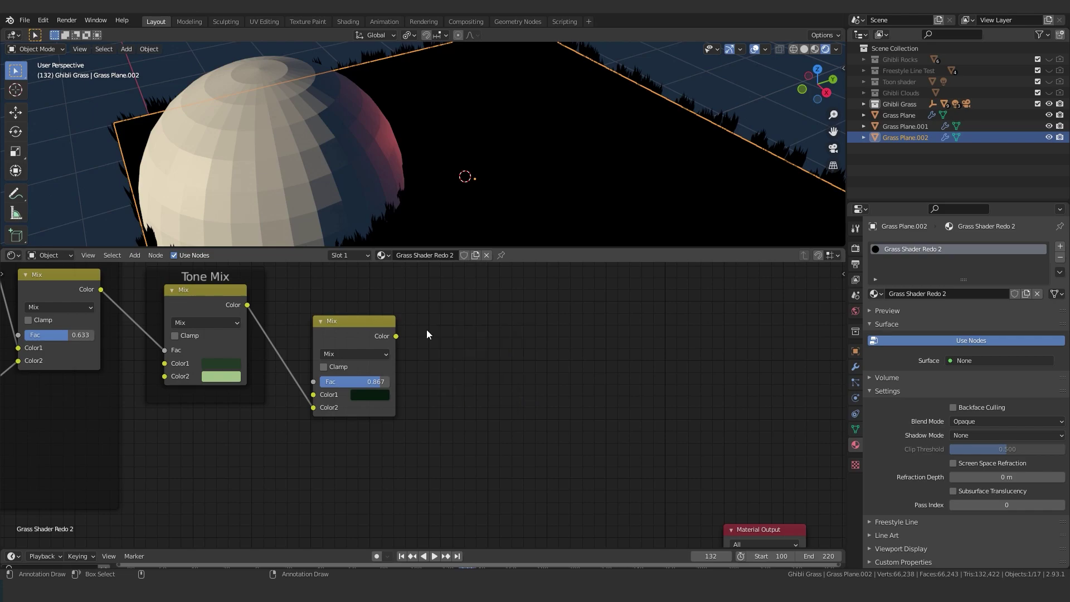
Add a second Mix node beside the shadow Mix and connect the Toon Shader Effect ColorRamp's Color output to its factor
key(shift+a)
click(469, 334)
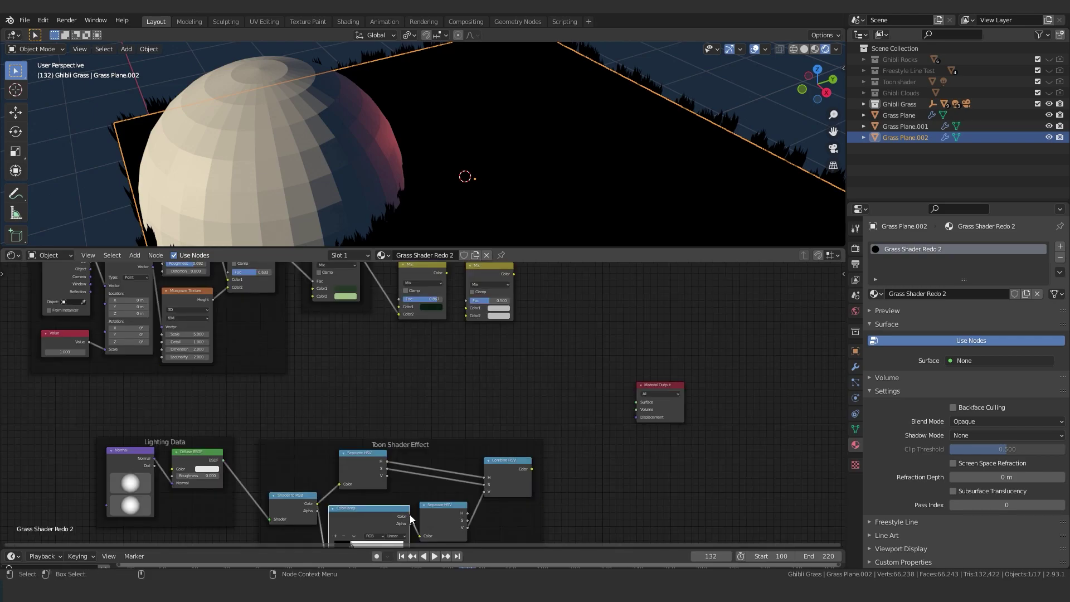
drag(411, 517, 467, 301)
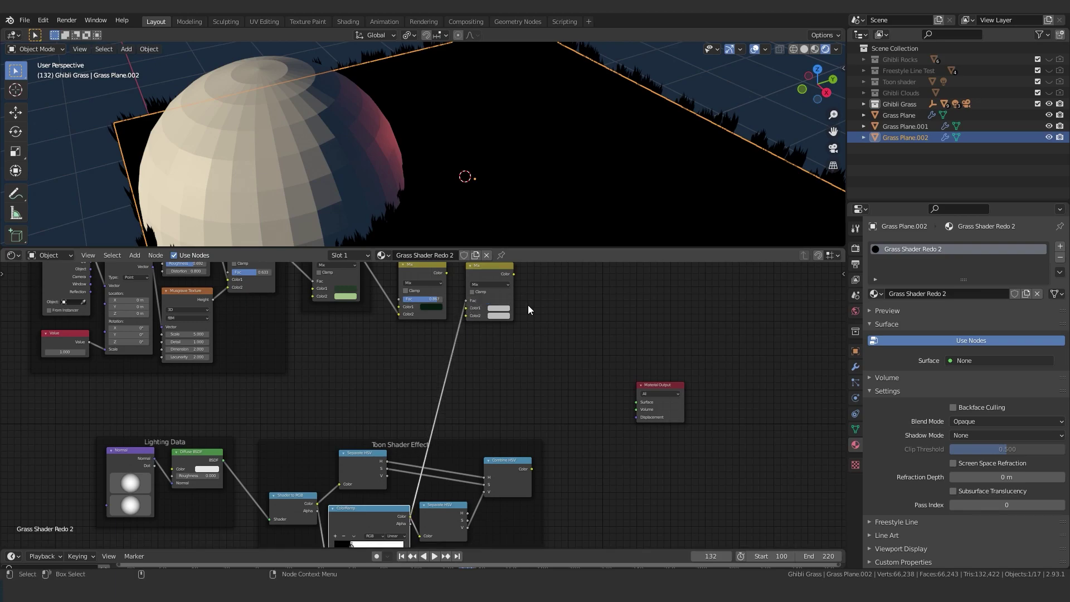
Connect the shadow Mix to the second Mix node's Color1, Tone Mix to its Color2, and its output to the Material Output's Surface
scroll(468, 304, up, 3)
drag(449, 364, 453, 362)
middle_drag(424, 341, 480, 380)
drag(325, 312, 506, 416)
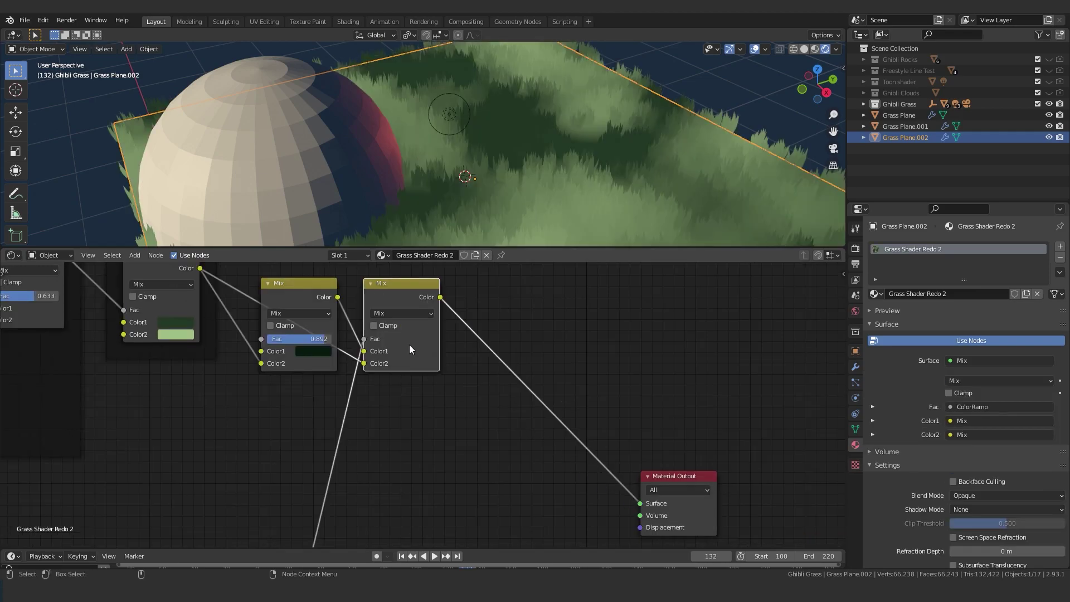
Set the shadow Mix node's factor to 0.042 and its Color1 to a dark purple with H 0.870, S 0.735 and V 0.010
middle_drag(389, 320, 505, 395)
scroll(466, 432, up, 4)
middle_drag(468, 430, 457, 411)
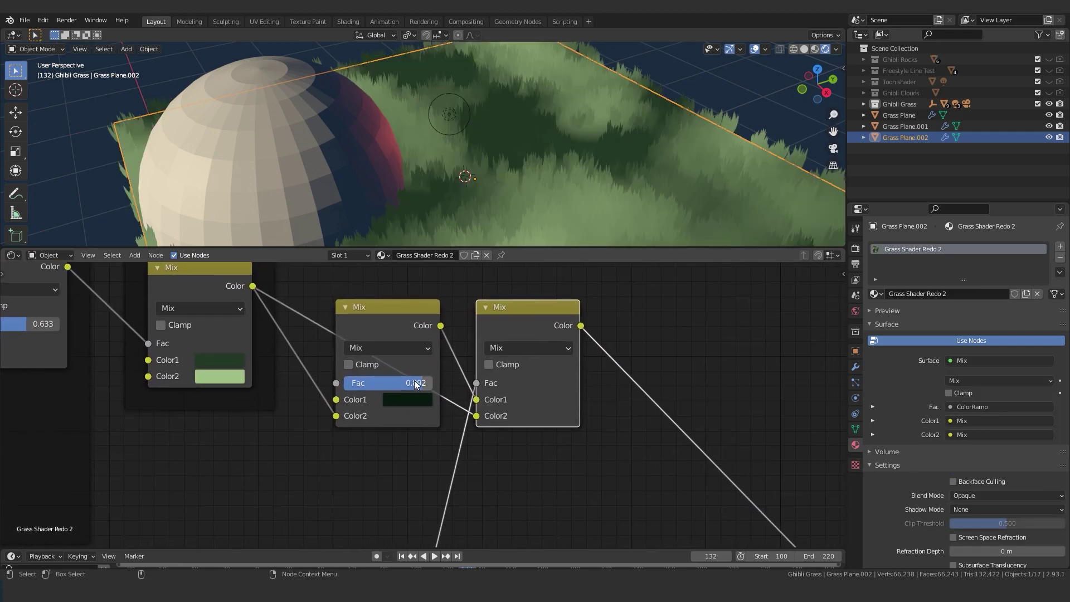
drag(415, 384, 330, 384)
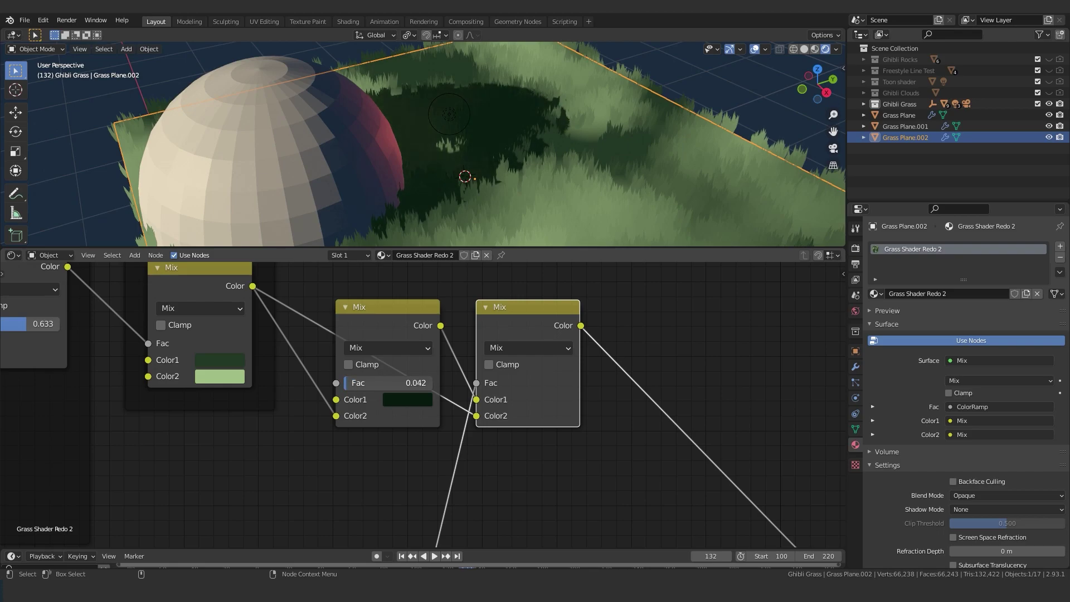
click(411, 399)
mouse_move(457, 247)
mouse_down()
mouse_move(430, 260)
mouse_move(471, 260)
mouse_up()
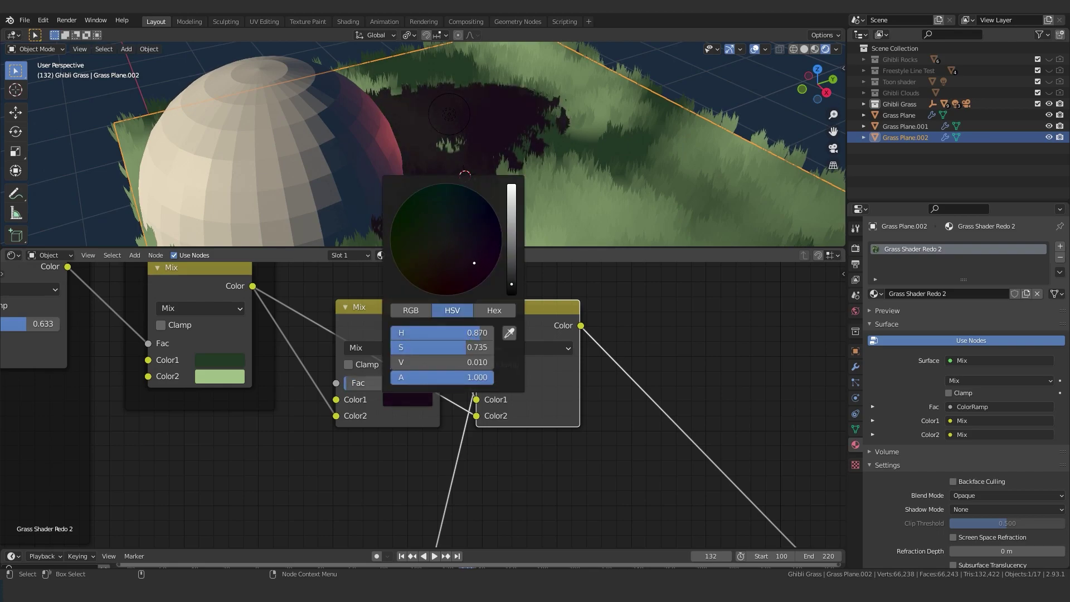
Add a MixRGB node between the shader groups and the Material Output and set its blend mode to Multiply
scroll(509, 299, down, 4)
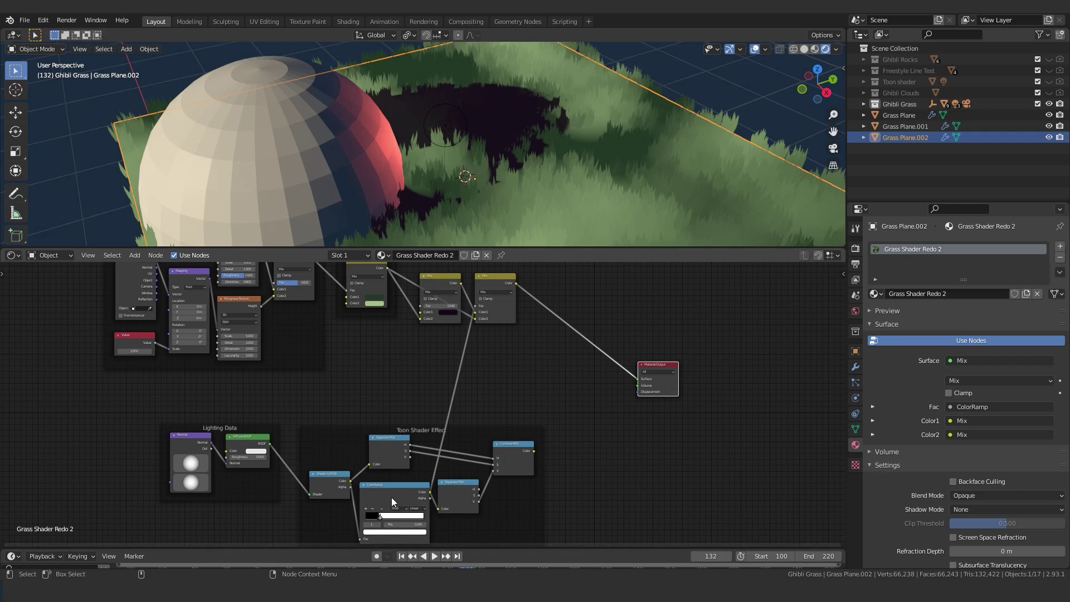
drag(492, 286, 494, 287)
key(shift+a)
text(smix)
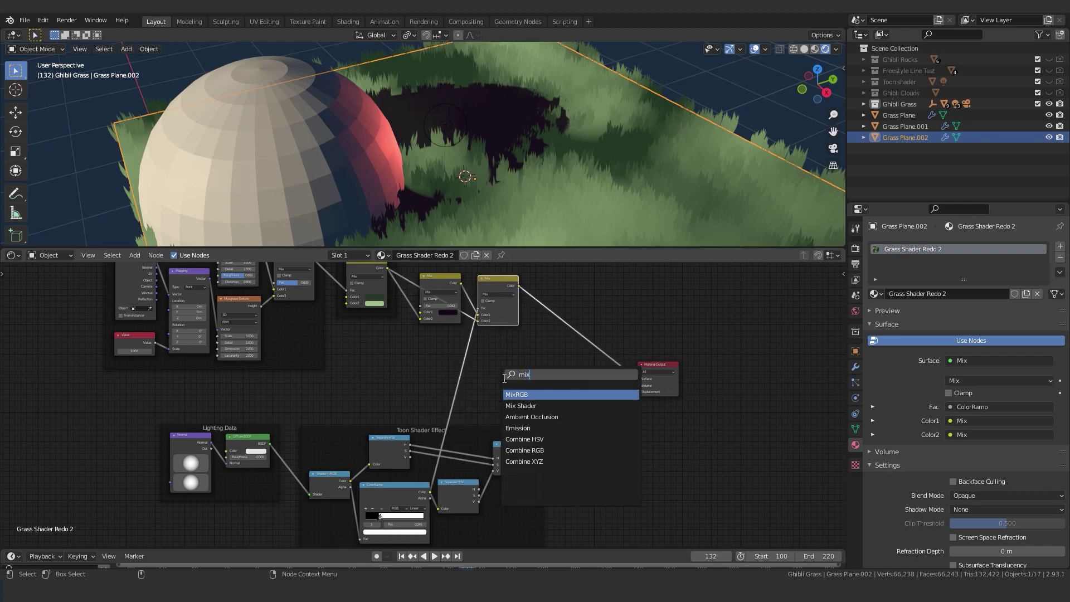
key(Return)
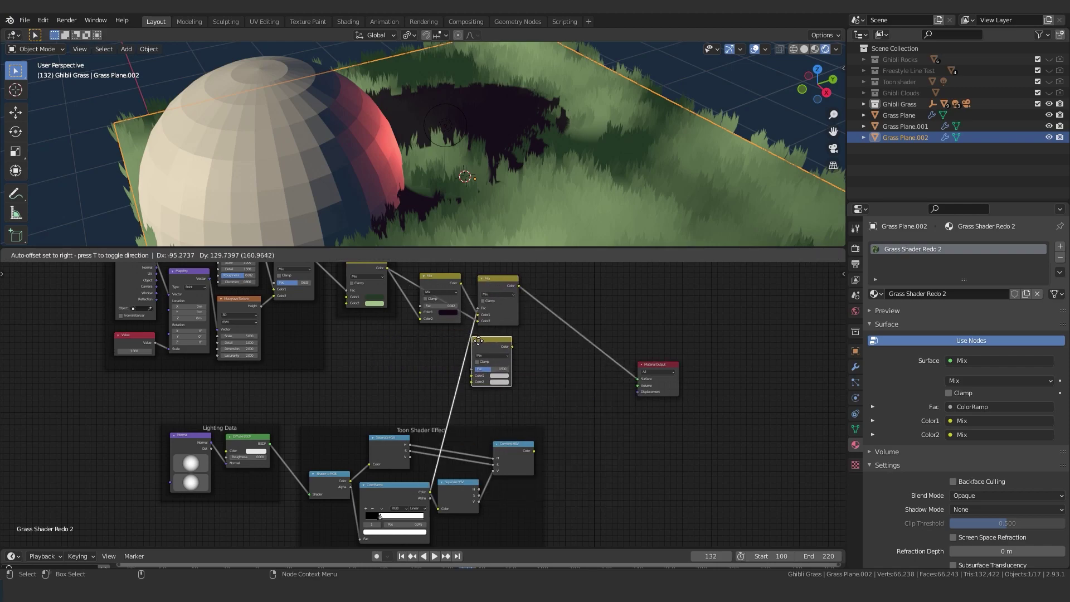
click(528, 390)
click(535, 378)
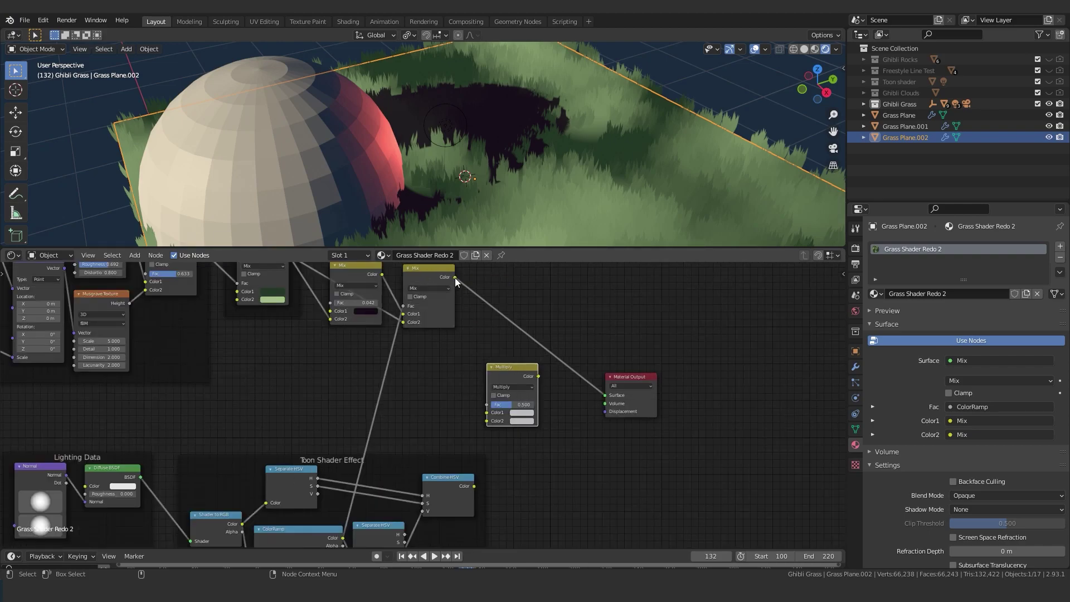
Connect the second Mix to Multiply's Color1, Combine HSV to Color2, the ColorRamp to its factor, and Multiply to the Material Output's Surface
drag(455, 277, 488, 413)
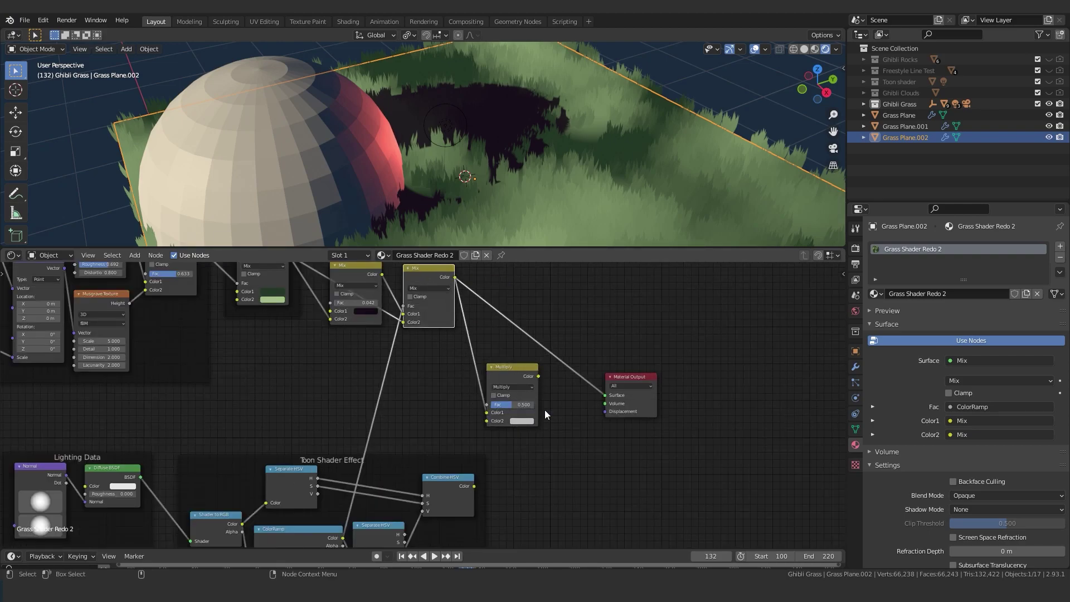
middle_drag(543, 409, 567, 375)
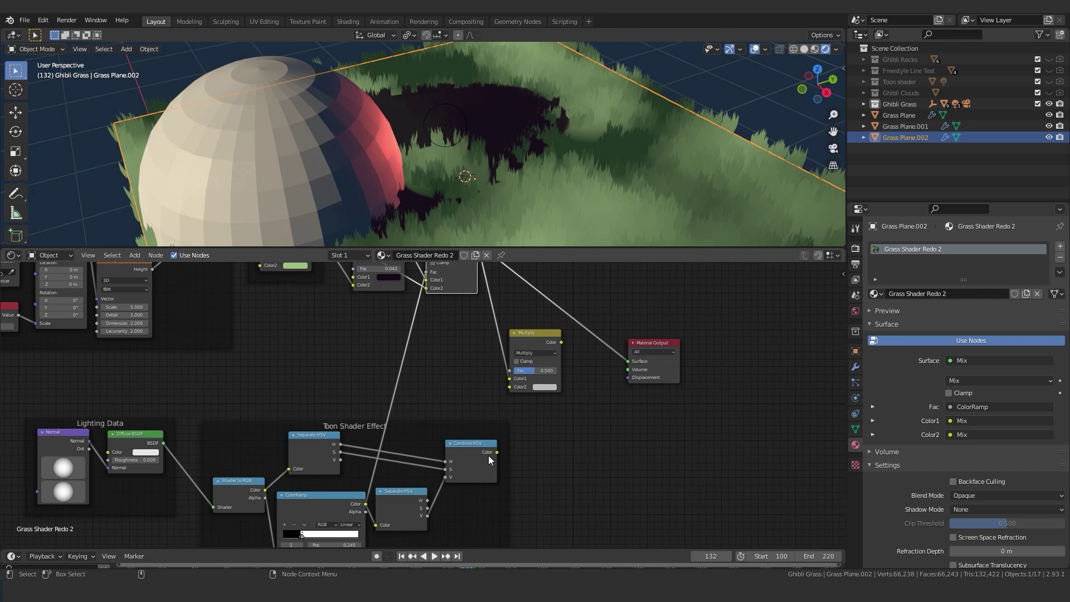
drag(488, 459, 506, 389)
middle_drag(496, 370, 536, 351)
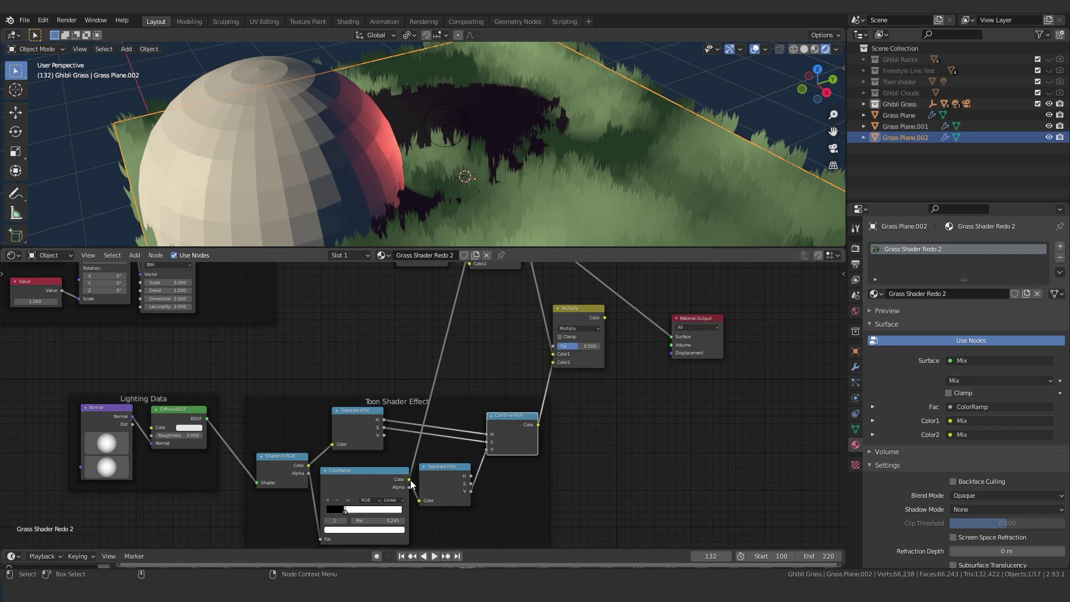
drag(410, 480, 552, 346)
drag(604, 317, 672, 337)
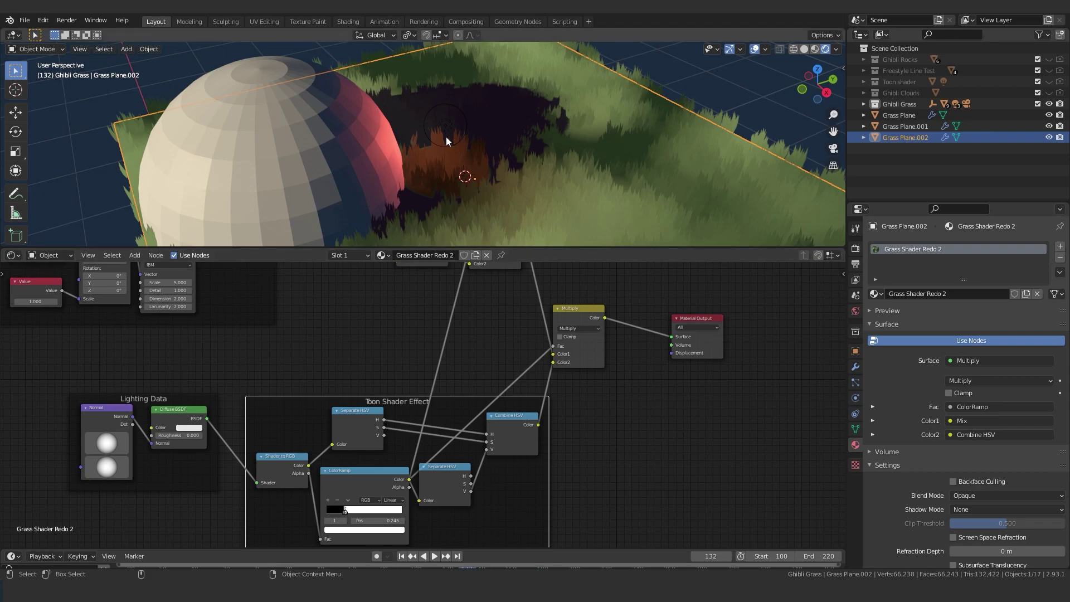
Connect the Shader to RGB node's Color output to the Multiply node's factor
scroll(446, 136, up, 2)
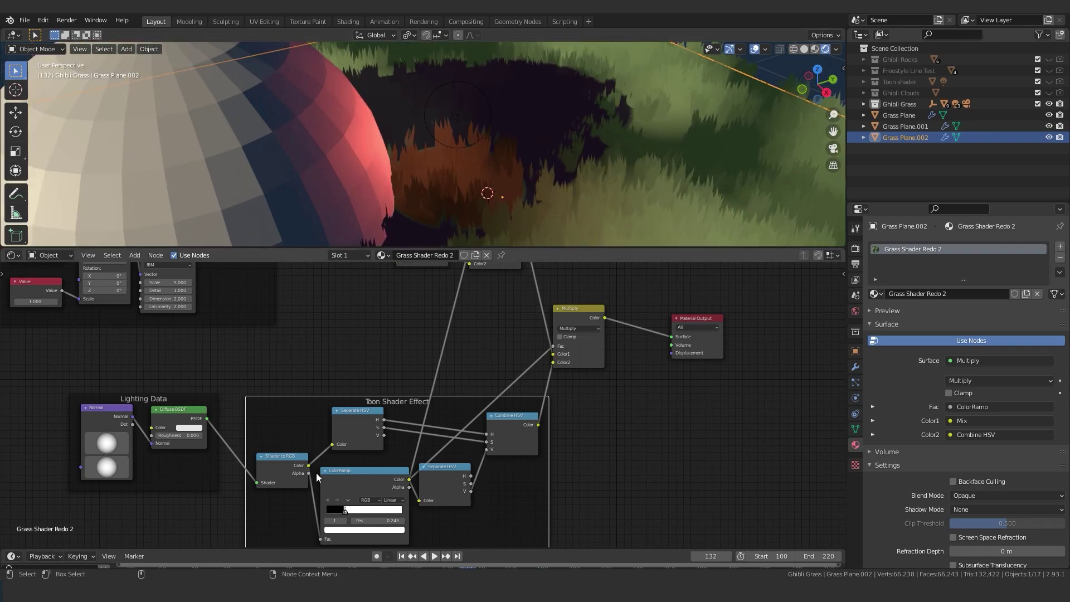
drag(307, 464, 554, 345)
middle_drag(429, 449, 456, 443)
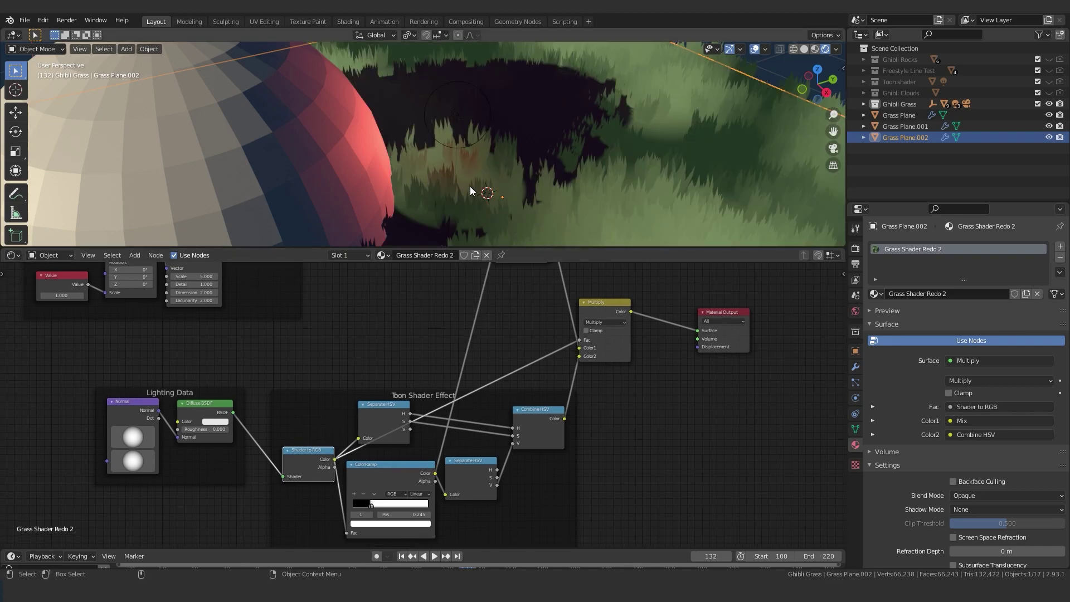
middle_drag(423, 332, 462, 353)
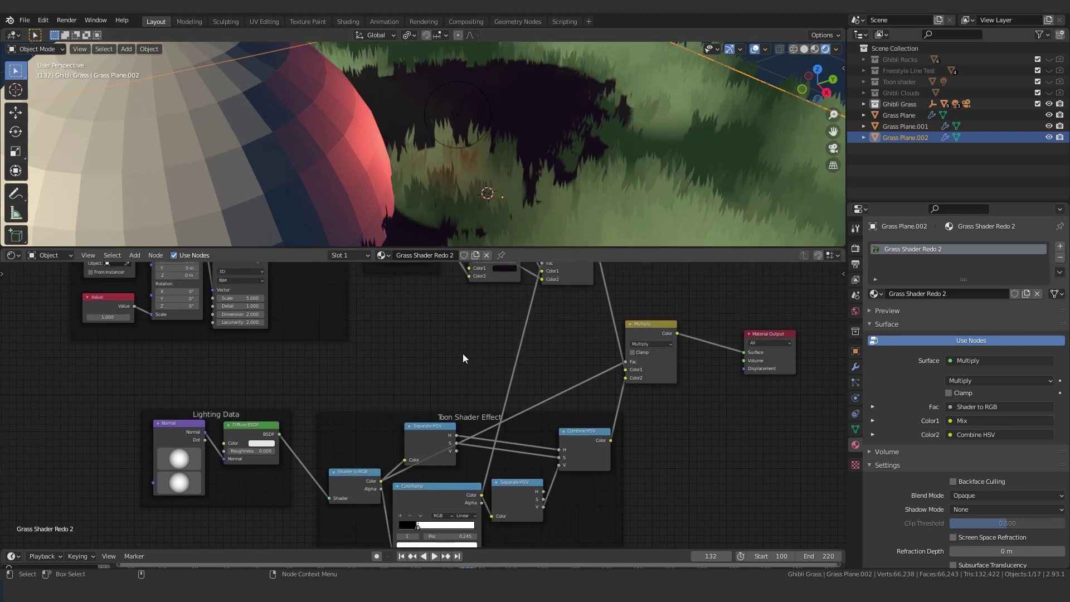
key(shift+a)
click(424, 357)
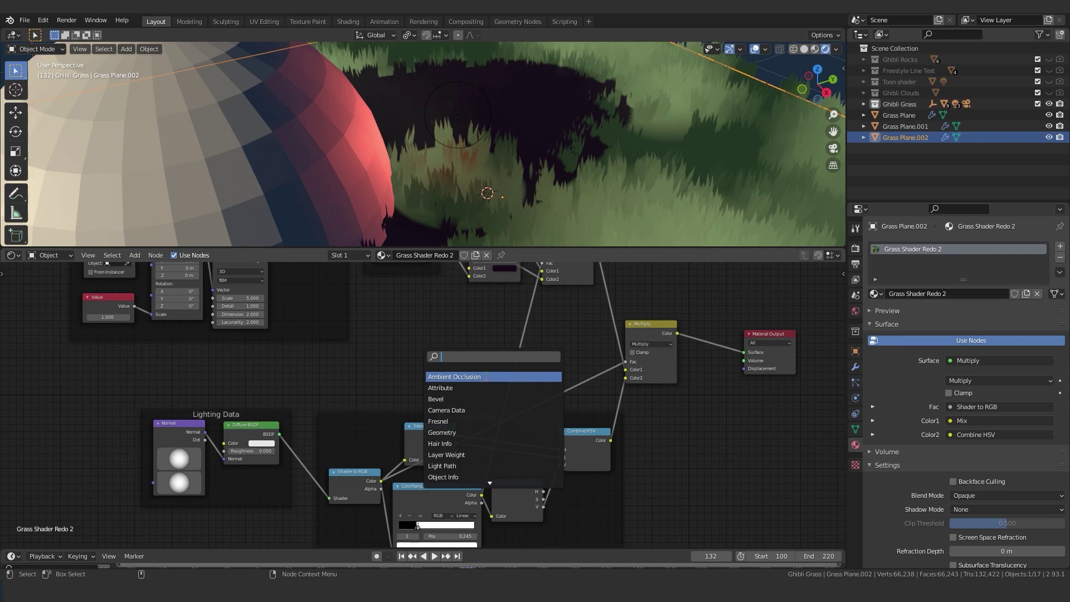
text(b)
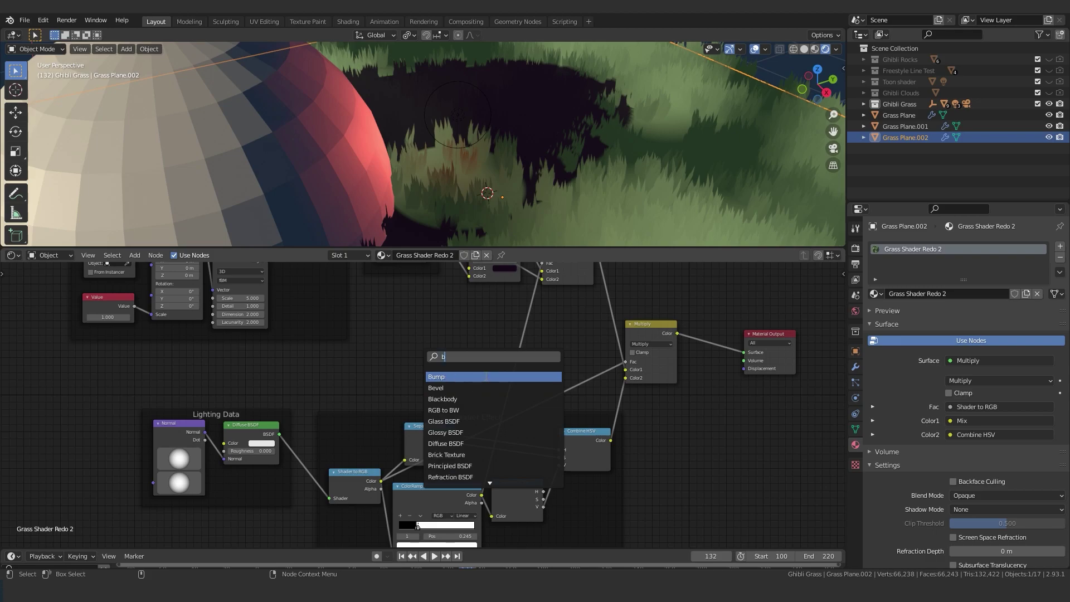
Duplicate the ColorRamp outside the Toon Shader Effect frame and connect it between Shader to RGB's Color and the Multiply node's factor
middle_drag(470, 372, 463, 377)
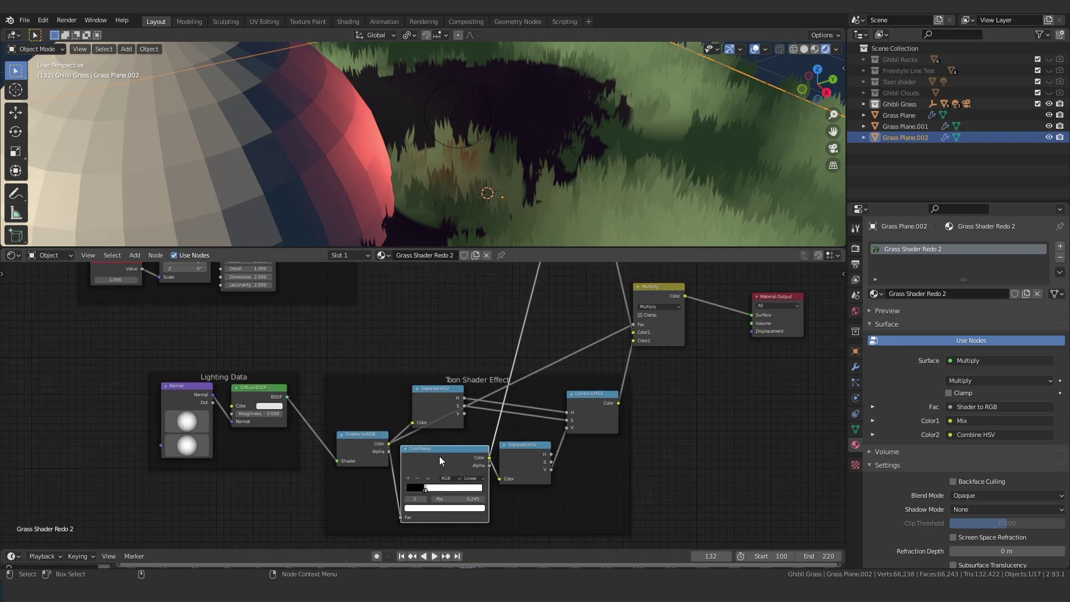
key(shift+d)
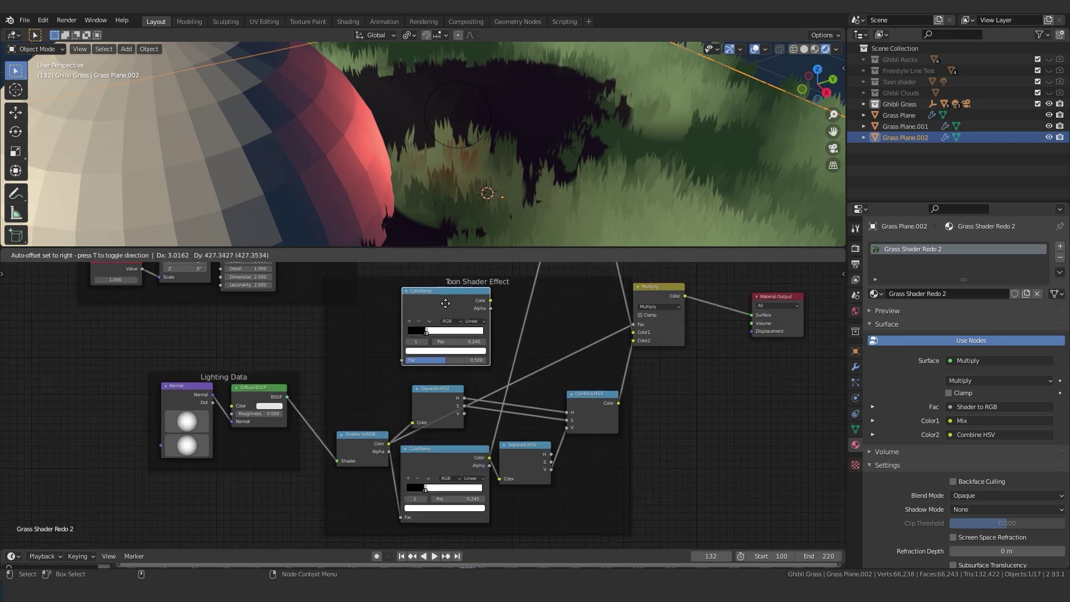
click(423, 321)
middle_drag(423, 320, 429, 344)
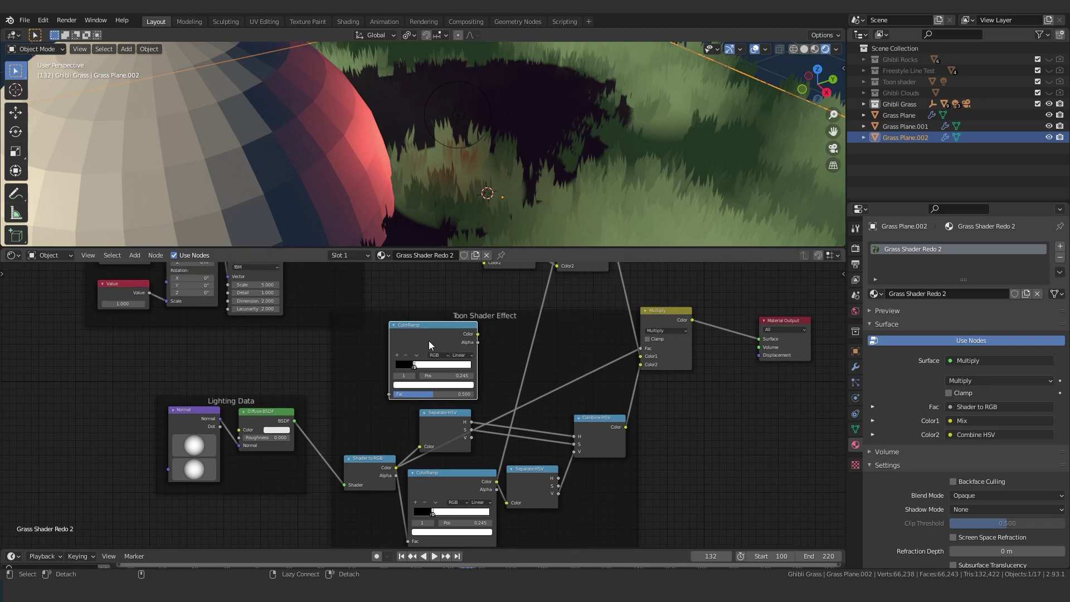
key(alt+p)
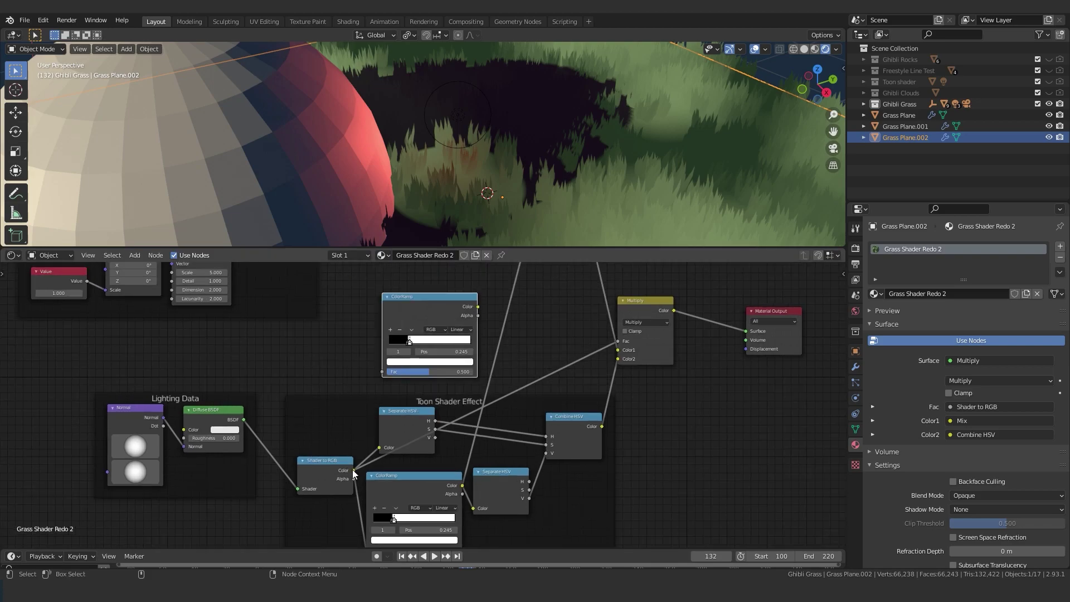
drag(353, 470, 382, 371)
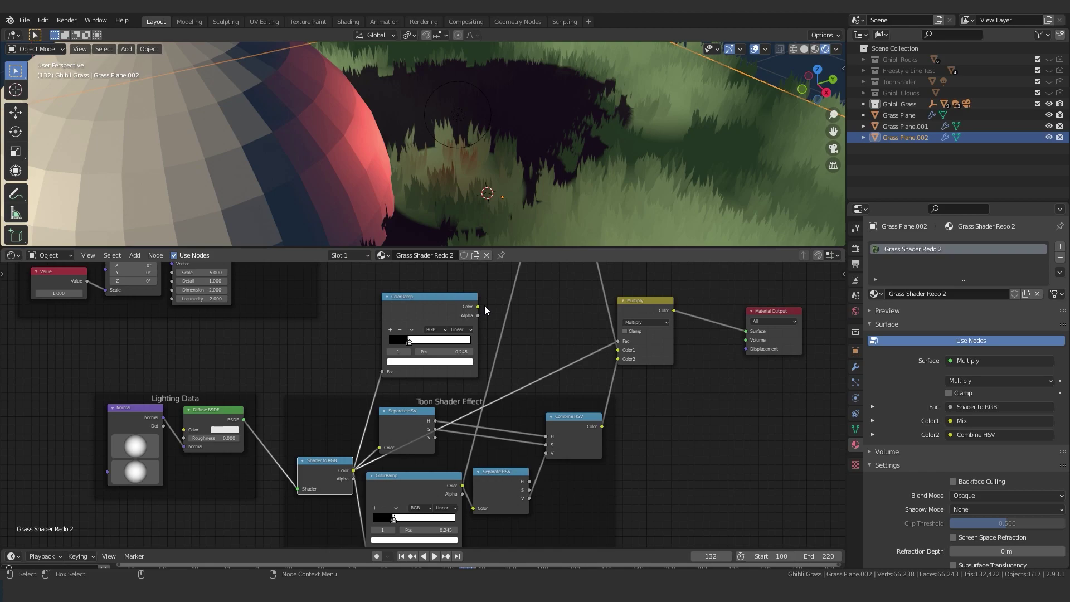
drag(477, 307, 617, 341)
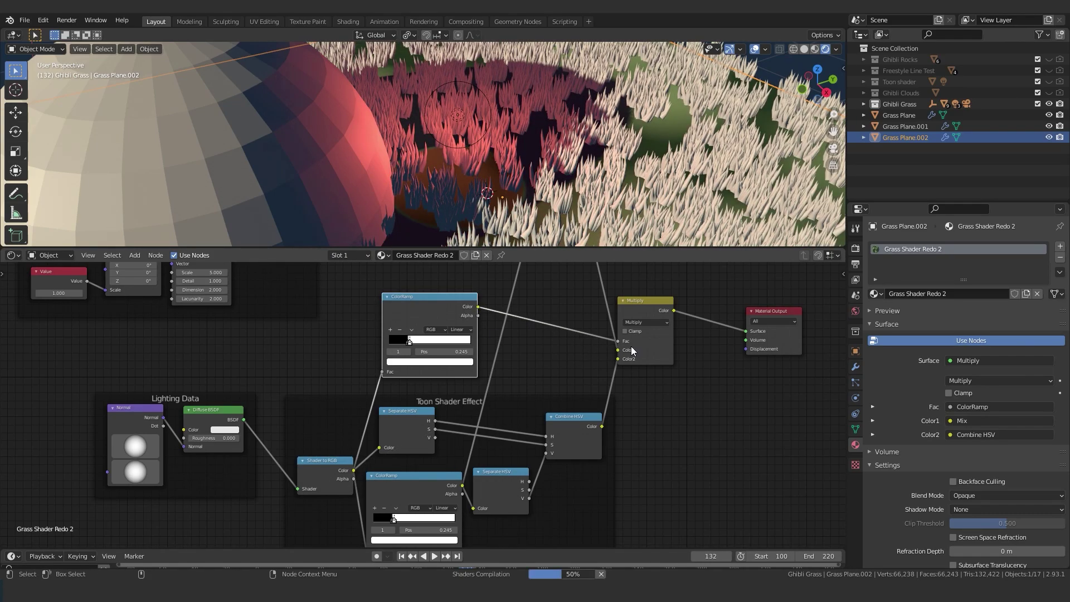
Move the duplicated ColorRamp's black stop to position 0.136
scroll(449, 385, up, 3)
scroll(434, 319, up, 3)
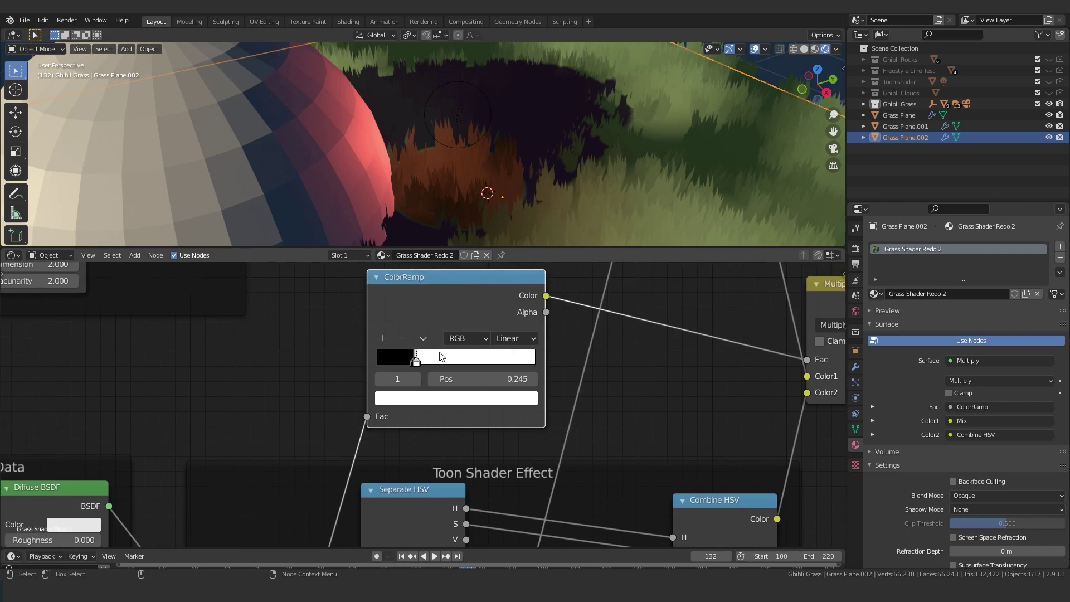
drag(410, 340, 384, 347)
Frame the duplicated ColorRamp as Black Shadow Outline, the two shadow Mix nodes as Custom Shadow, and the output nodes as Combine Color & Lighting Data
scroll(399, 312, down, 3)
scroll(400, 310, down, 1)
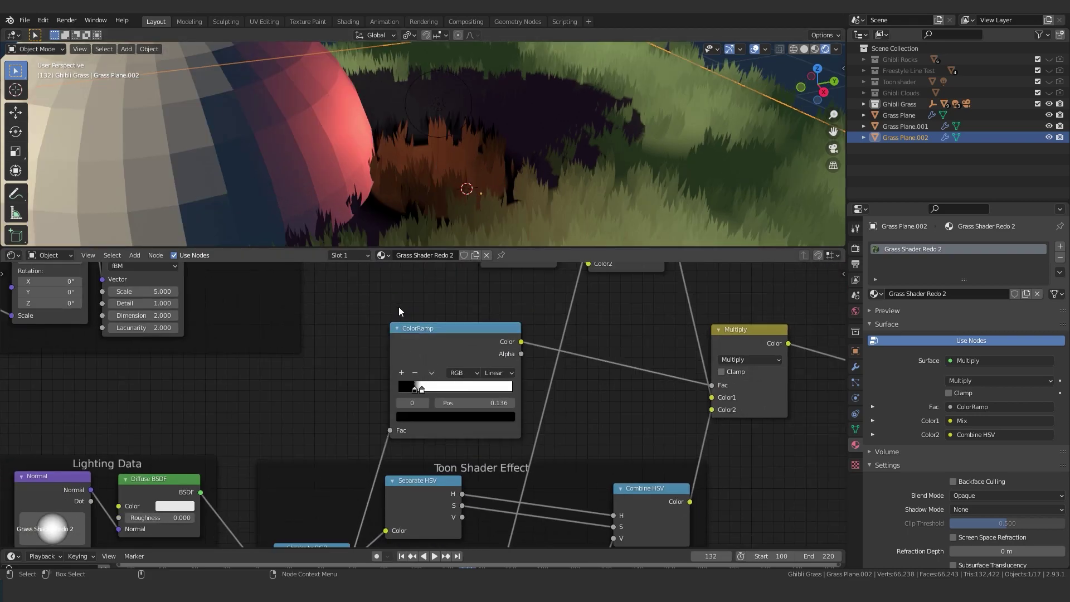
key(shift+a)
click(398, 306)
text(fram)
key(Return)
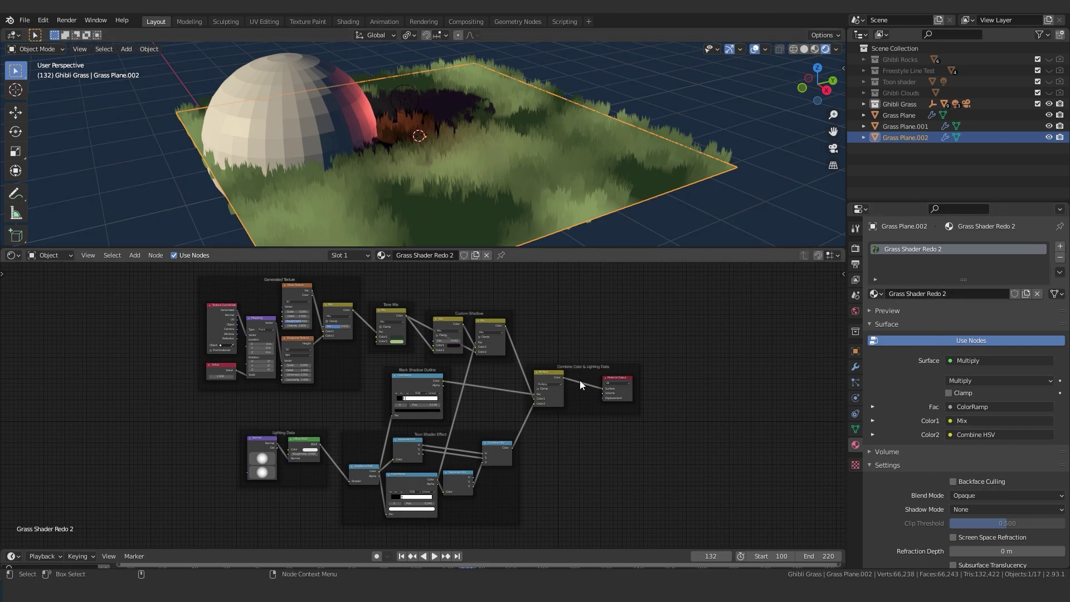
middle_drag(429, 392, 439, 390)
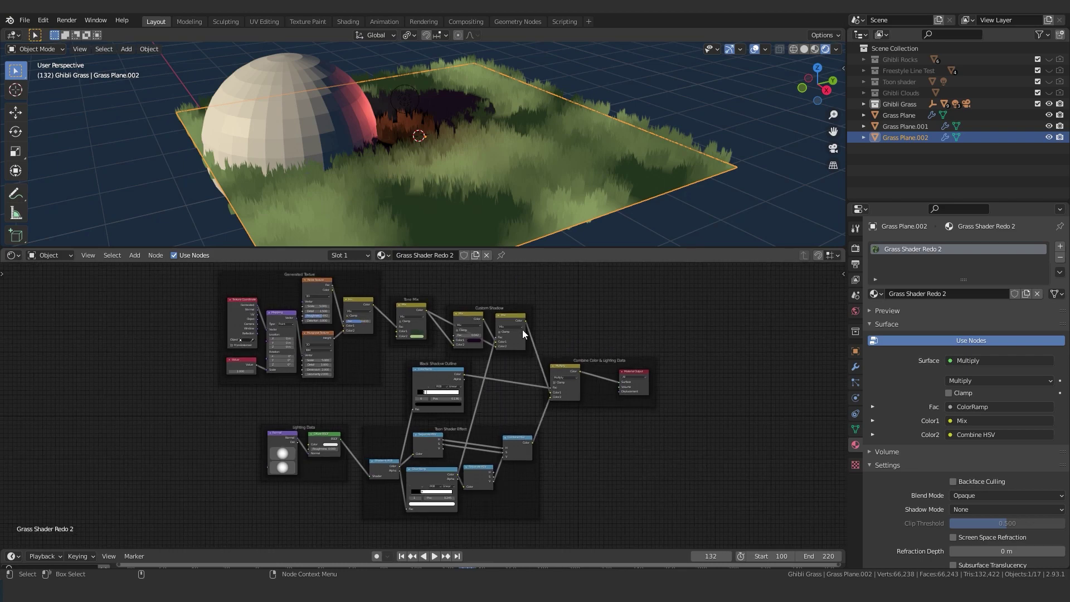
Group all the framed shader nodes and the Multiply node into one node group, leaving the Material Output outside
scroll(474, 418, down, 2)
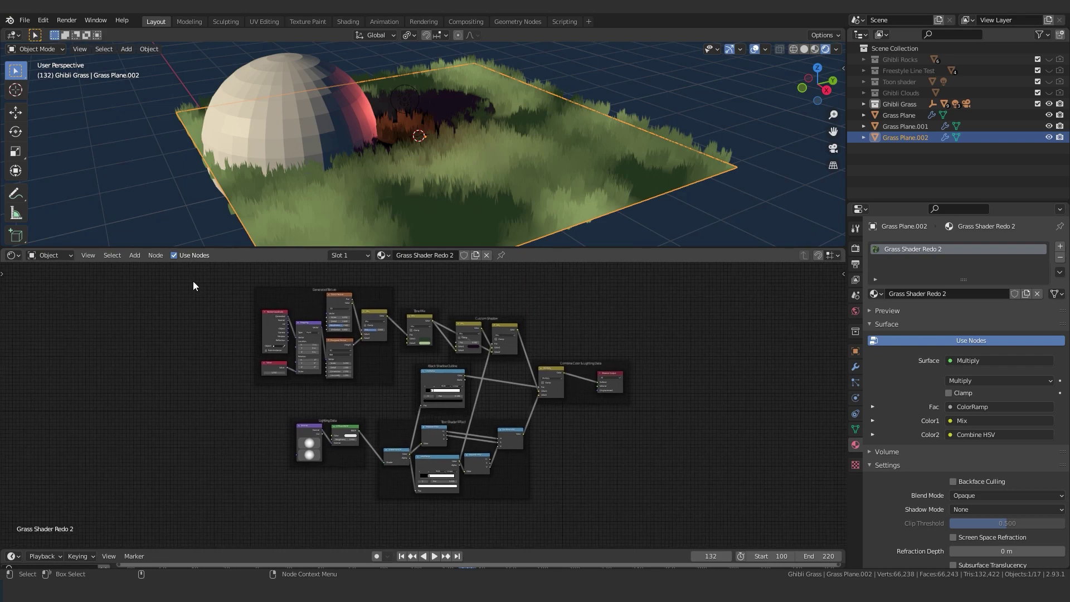
drag(212, 281, 591, 520)
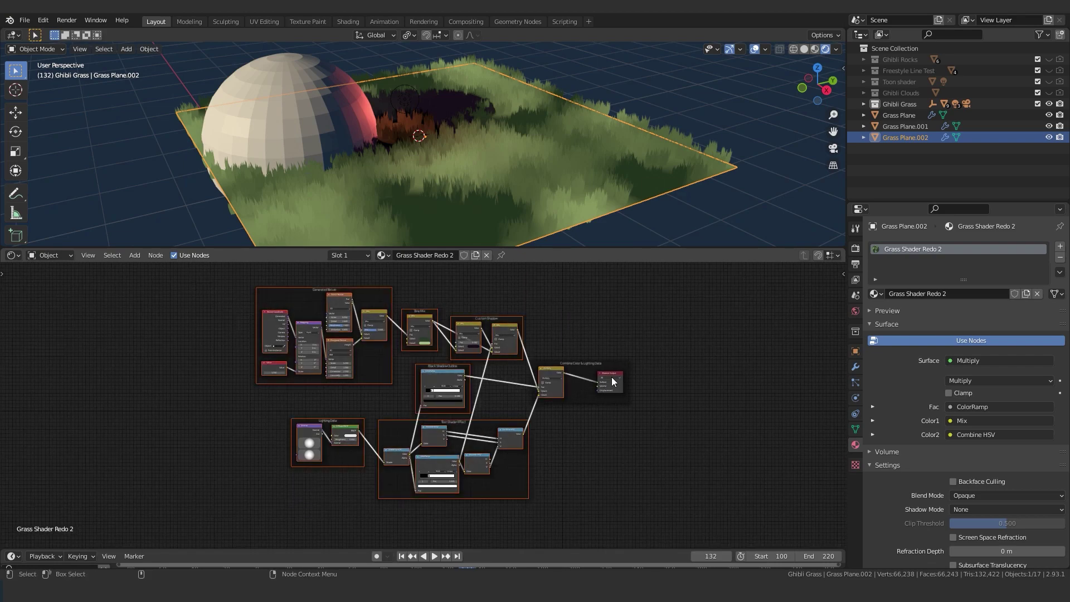
key(ctrl+g)
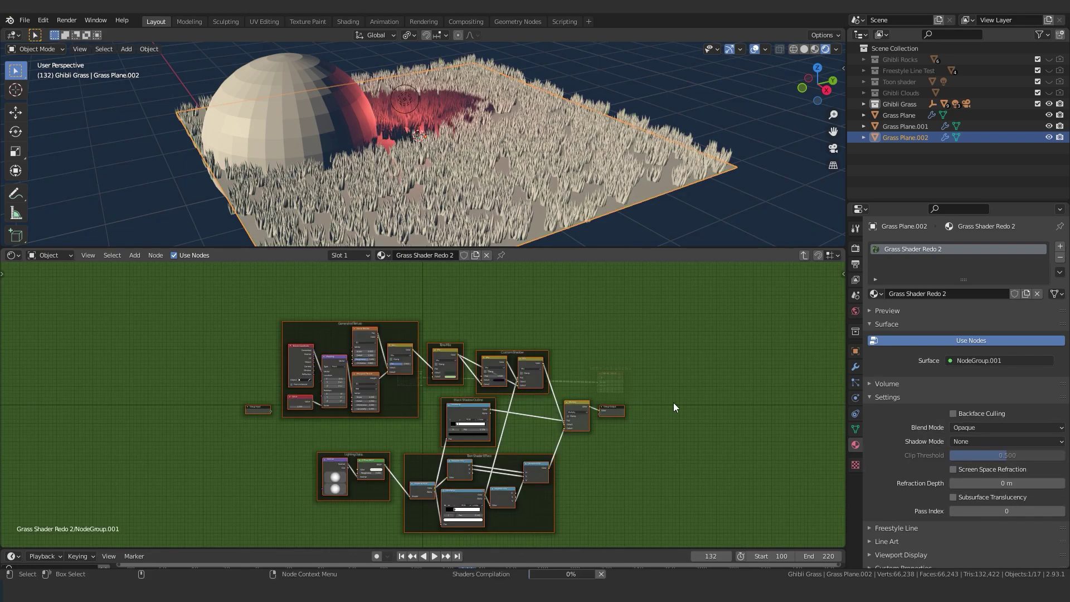
key(g)
click(545, 364)
click(194, 315)
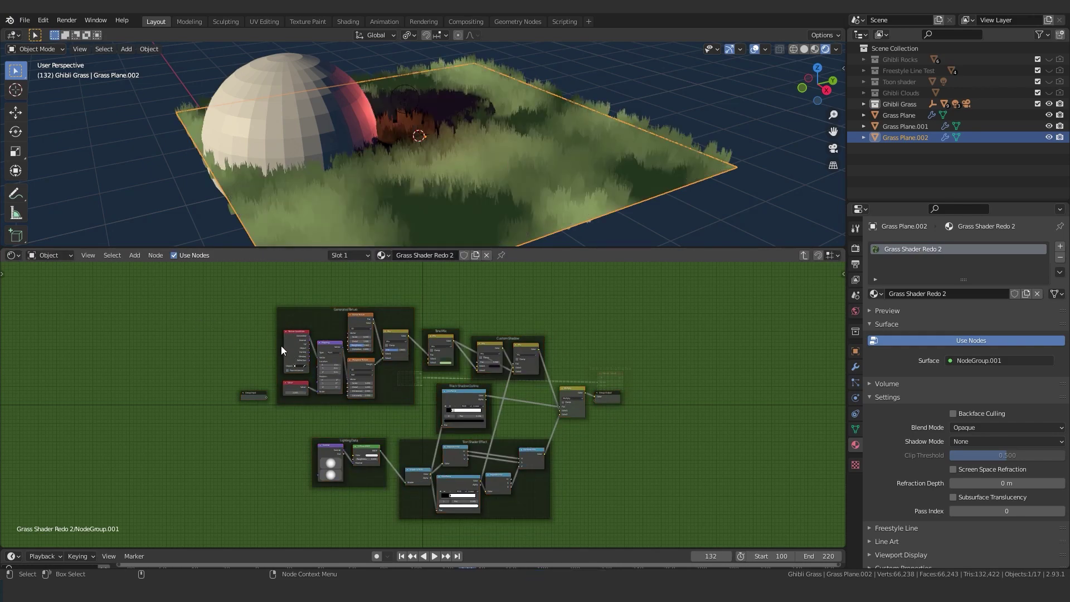
key(a)
right_click(551, 337)
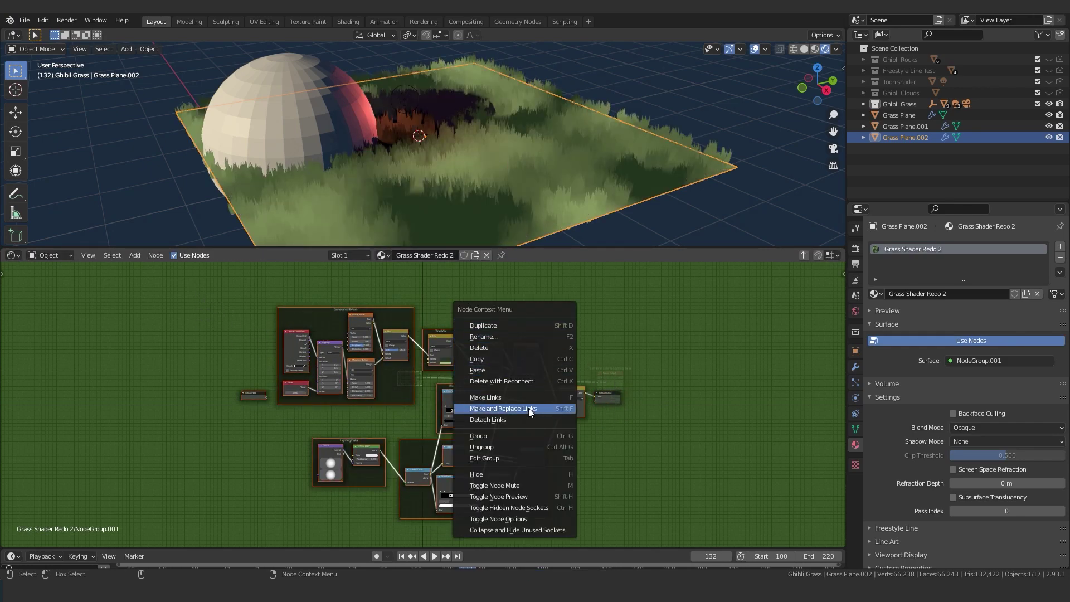
click(507, 435)
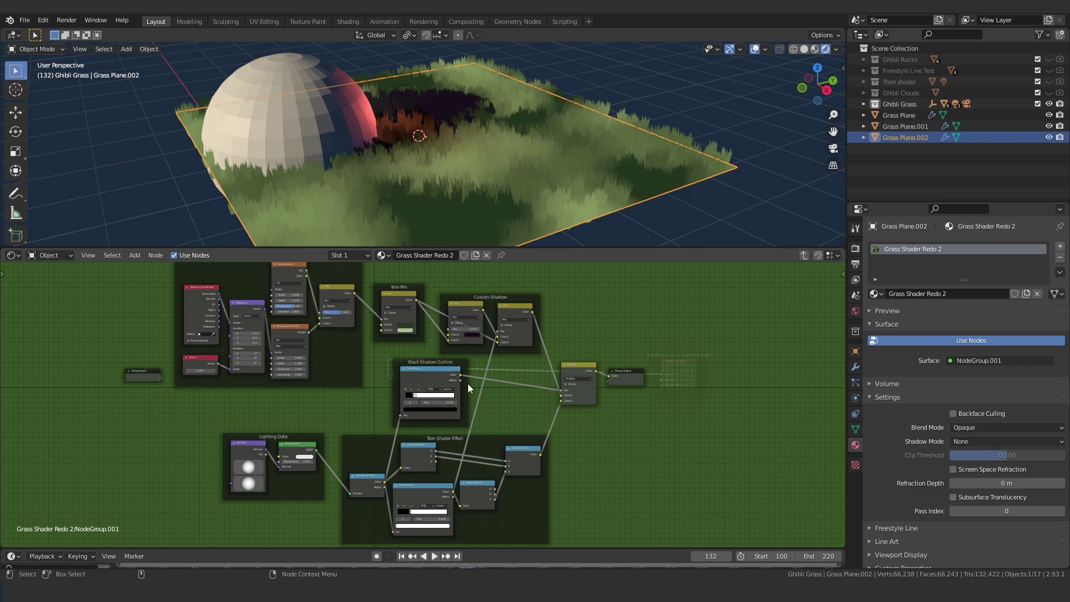
Return to the main node tree and delete the leftover Combine Color & Lighting Data frame around the Material Output
key(Tab)
key(Home)
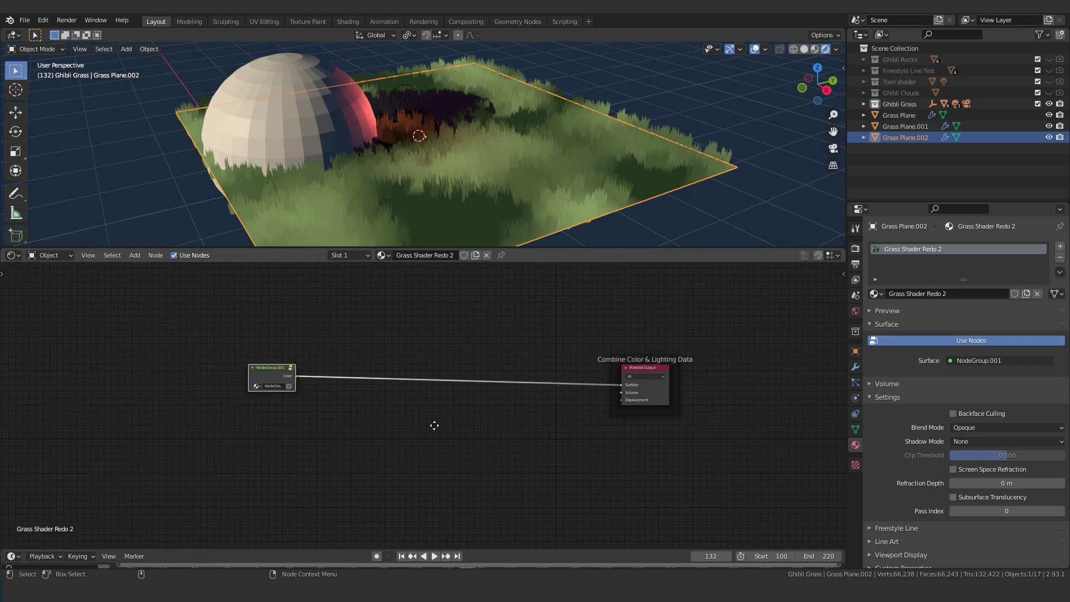
drag(275, 361, 520, 368)
middle_drag(616, 379, 507, 372)
scroll(507, 373, up, 4)
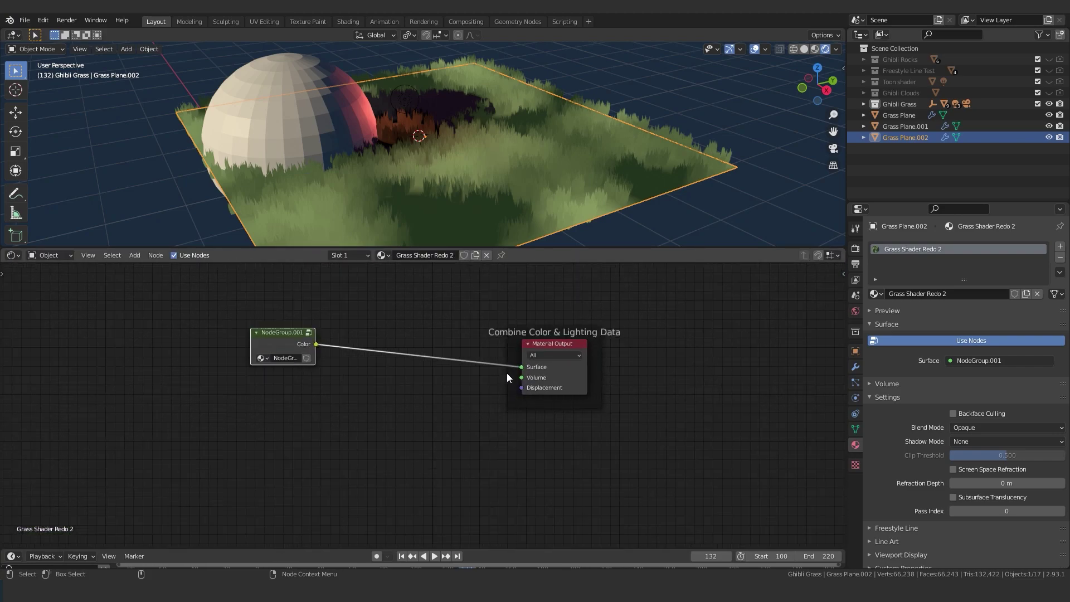
click(553, 333)
key(x)
Rename the new node group as Grass Shader Redo
click(283, 333)
key(Tab)
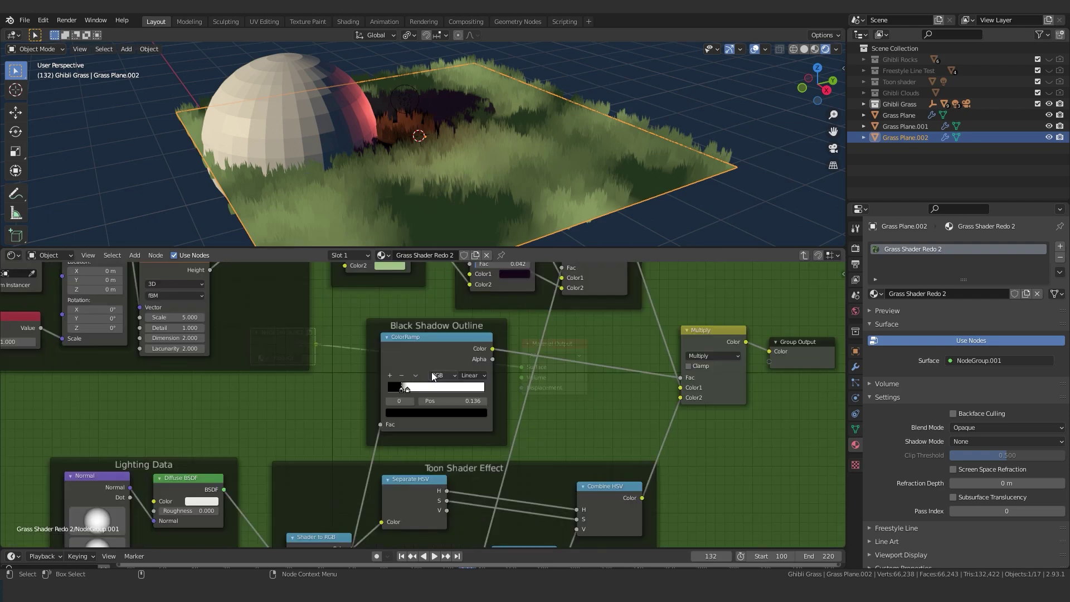
key(Tab)
middle_drag(287, 337, 309, 337)
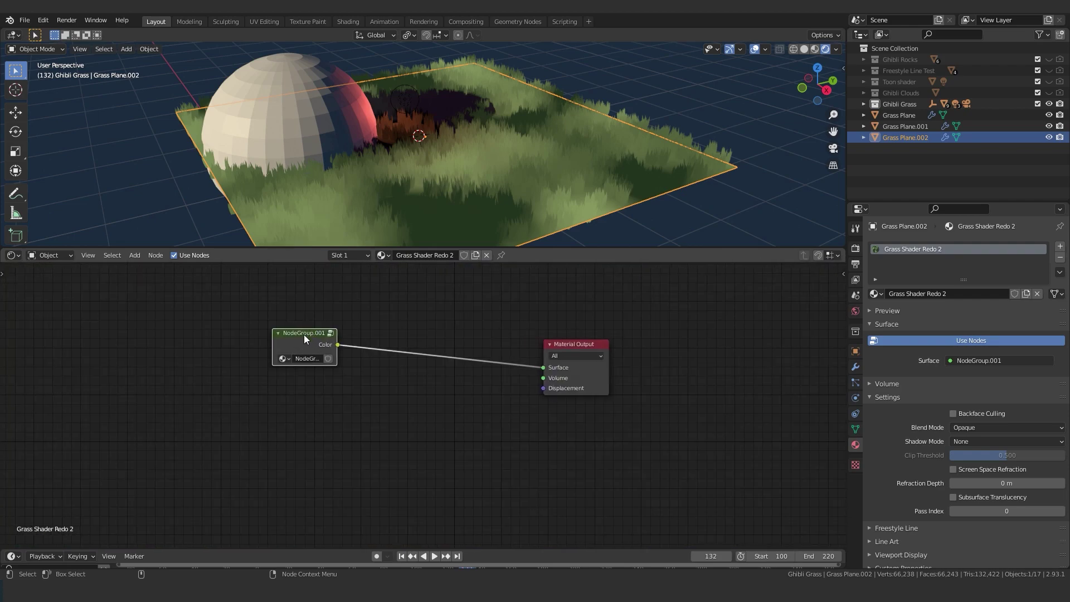
text(Grass Shader R)
key(Return)
Open the Grass Shader Redo group for editing with its inputs and outputs listed, and reposition the Group Input node
key(Tab)
key(n)
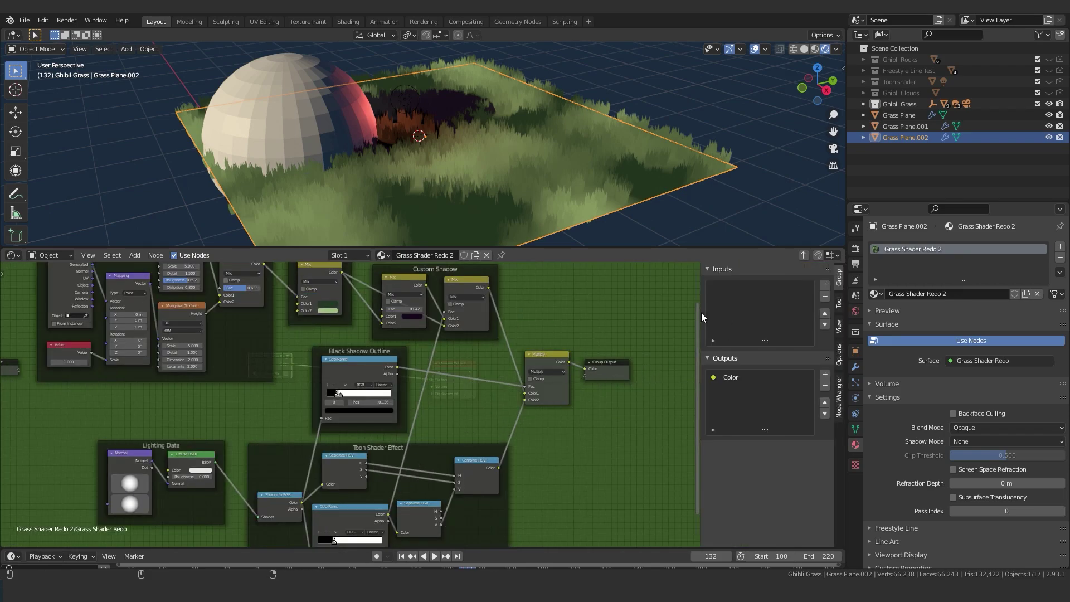
click(839, 302)
click(840, 282)
drag(215, 426, 222, 428)
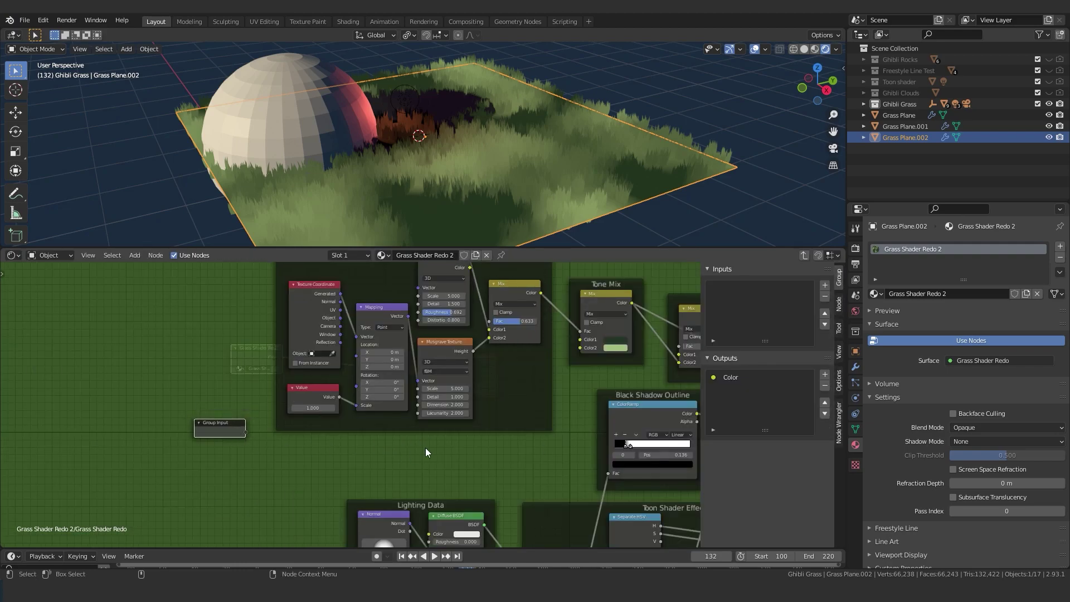
middle_drag(491, 422, 426, 411)
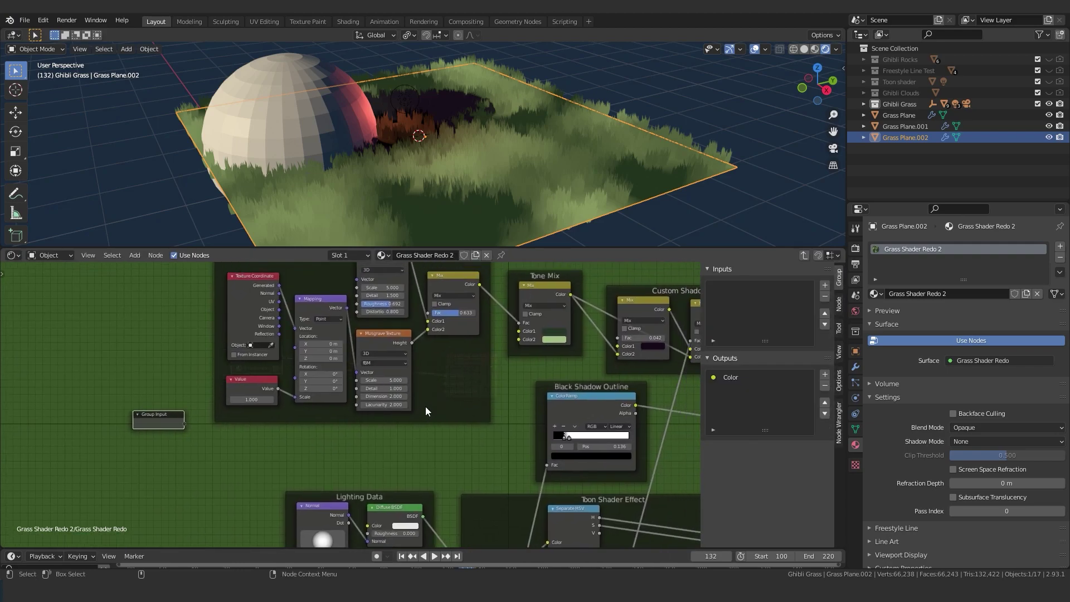
drag(158, 416, 151, 427)
Expose the Tone Mix node's Color1 and Color2 as group inputs named Grass Tone 1 and Grass Tone 2
drag(518, 331, 177, 435)
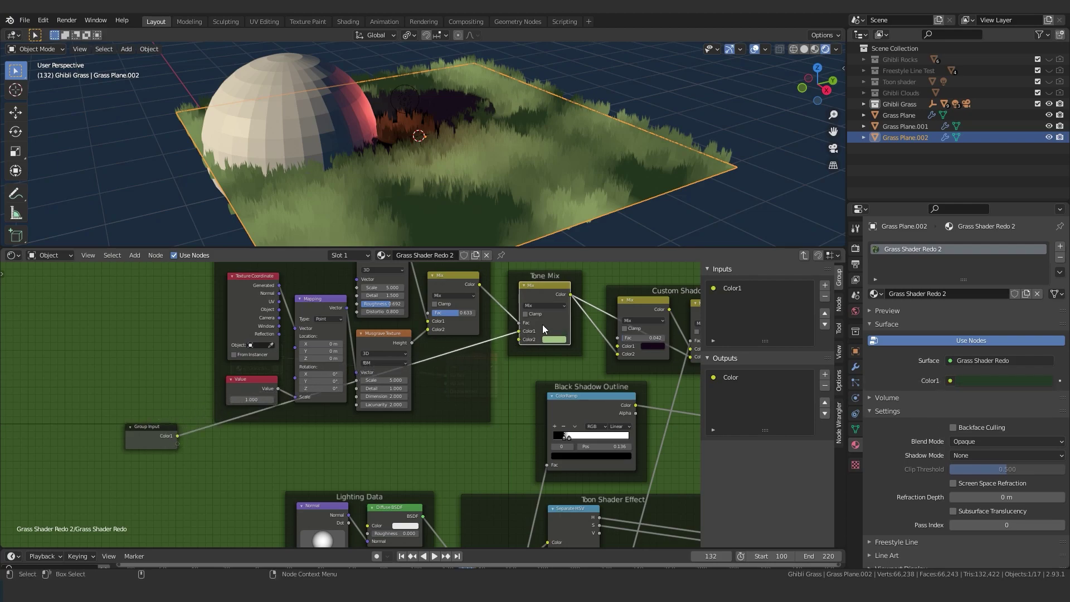
click(739, 286)
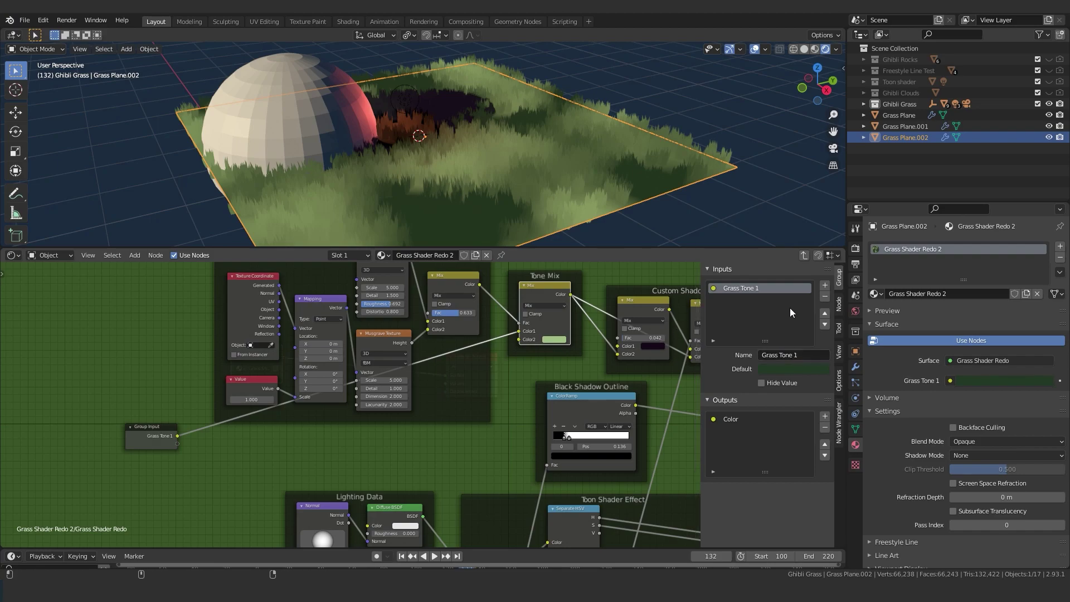
drag(519, 339, 176, 443)
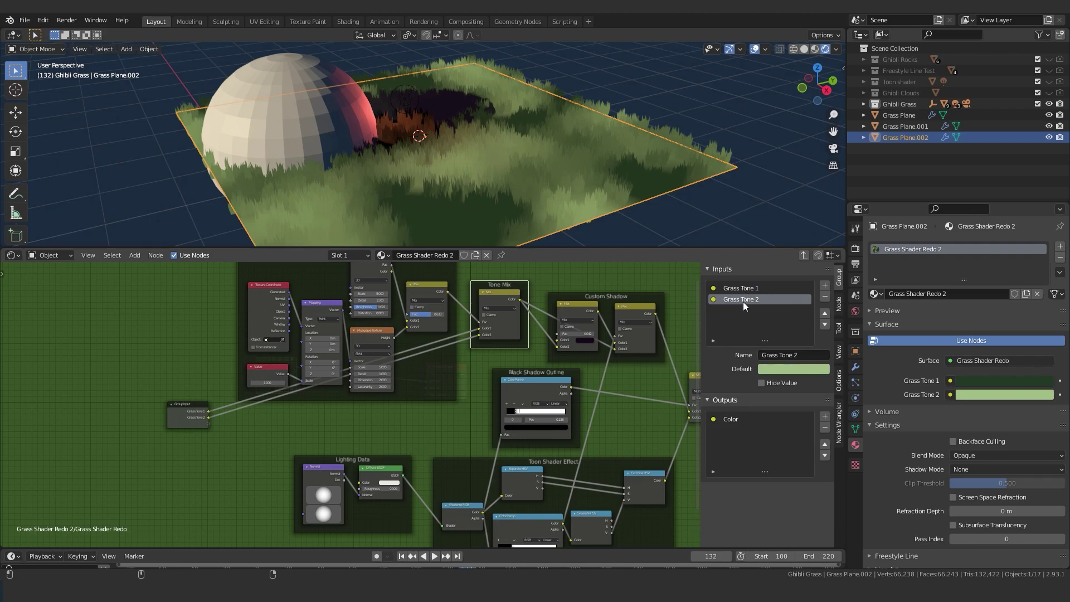
Expose Color1 of the first Custom Shadow Mix node as a group input named Shadow Color
scroll(521, 359, down, 1)
middle_drag(521, 358, 418, 351)
scroll(429, 345, down, 1)
drag(448, 337, 150, 408)
click(779, 355)
text(Shadow Color)
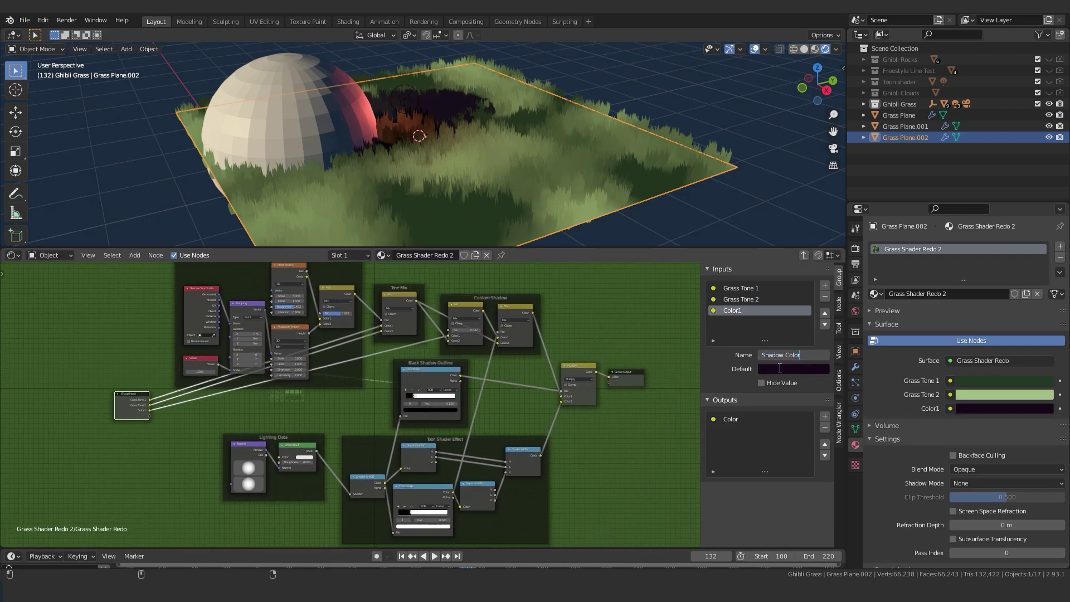
key(Return)
Expose the factor of the first Custom Shadow Mix node as a group input named Shadow Intensity
drag(447, 330, 150, 415)
click(780, 357)
text(Shadow Intensity)
key(Return)
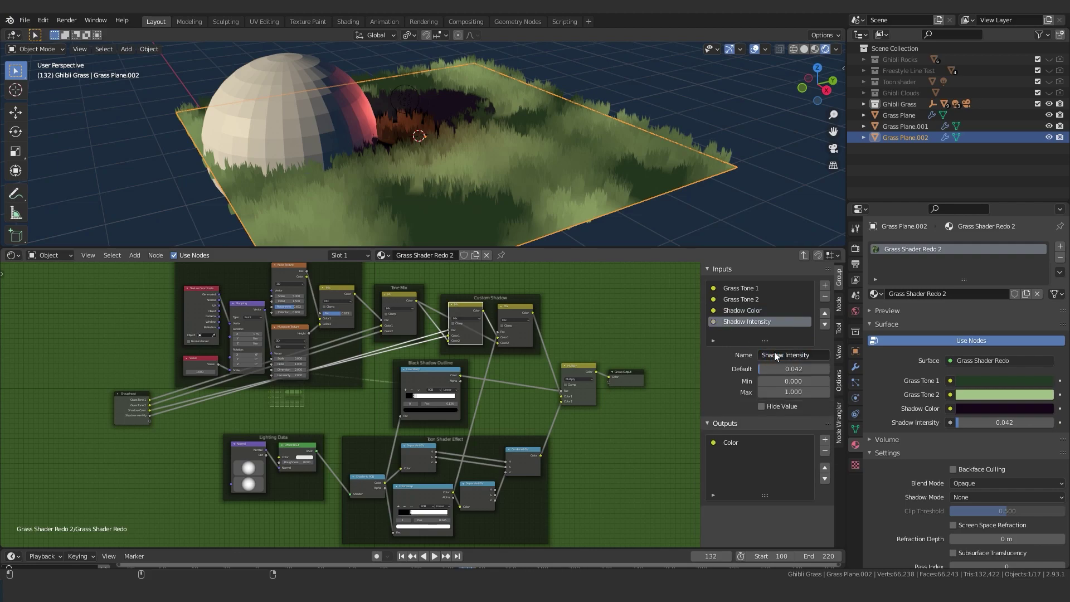
Shift the Generated Texture nodes away from Tone Mix and insert a Bright/Contrast node on the link between them
drag(201, 280, 487, 440)
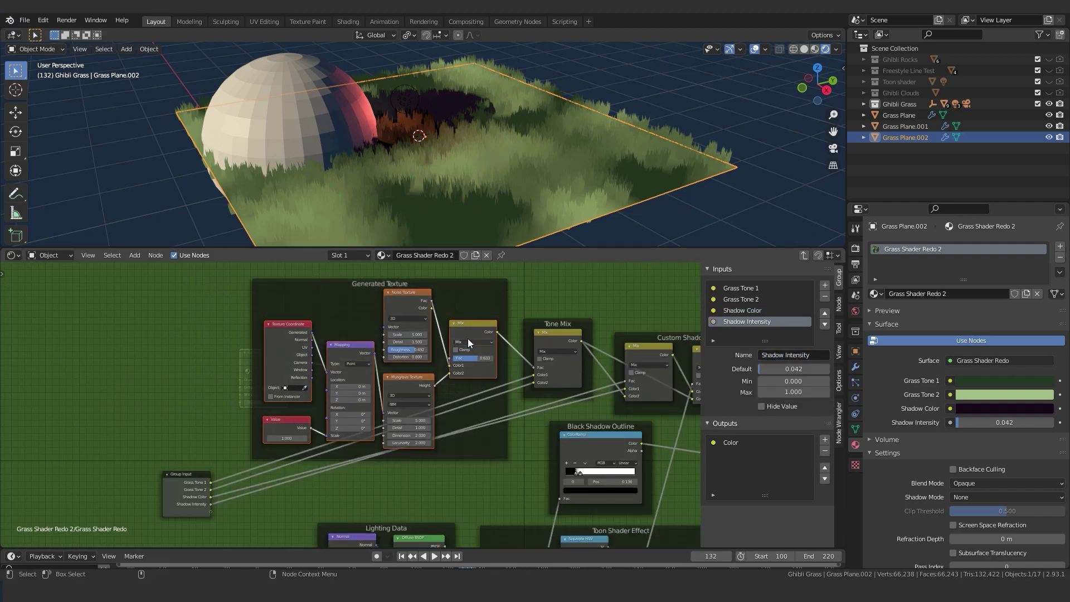
drag(468, 342, 383, 338)
key(shift+a)
click(453, 319)
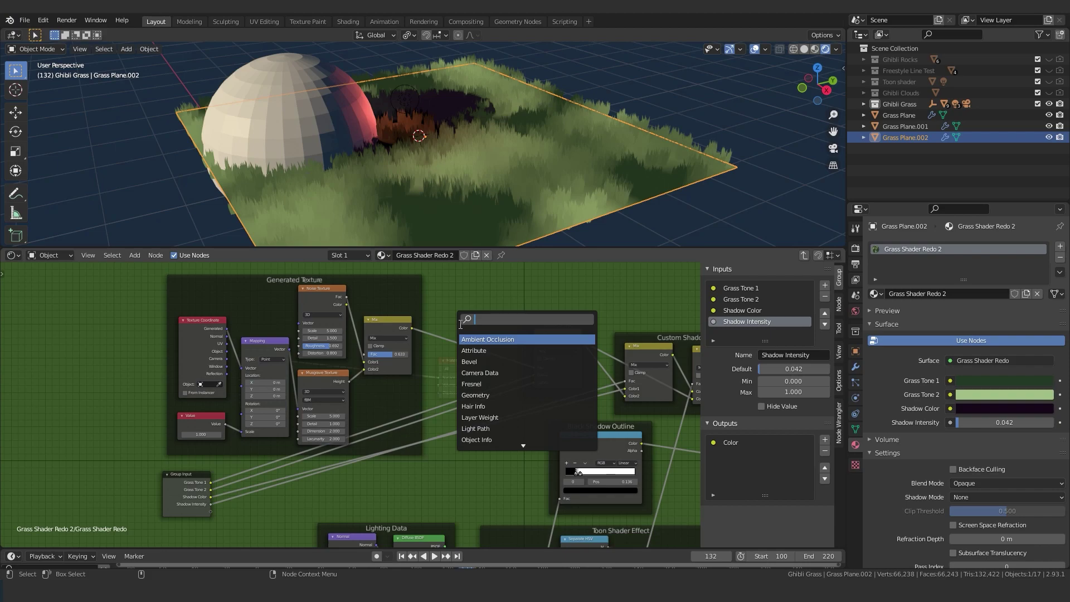
text(bri)
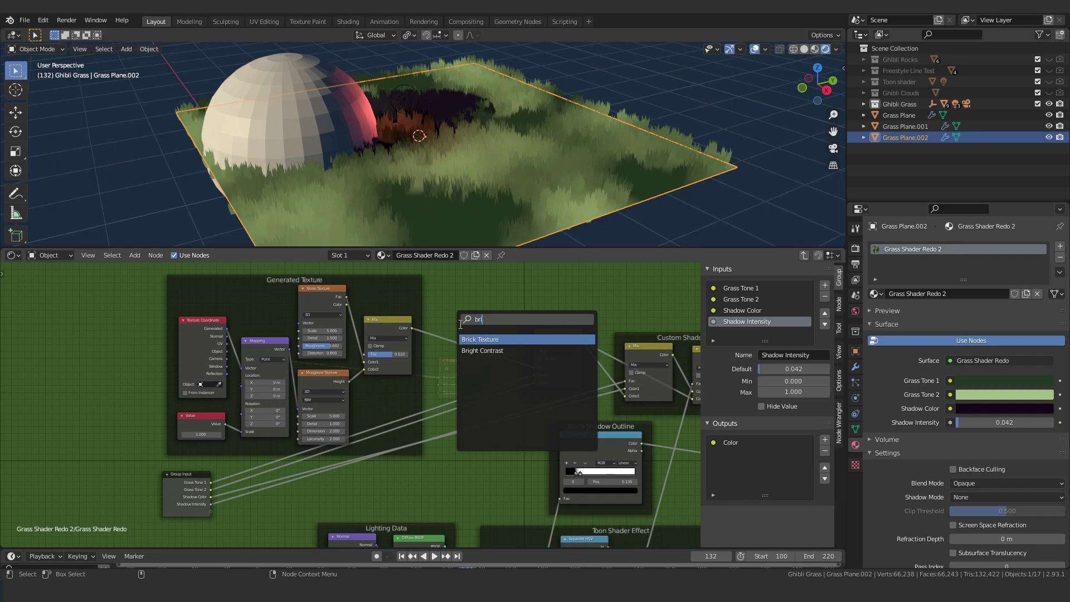
key(Down)
key(Return)
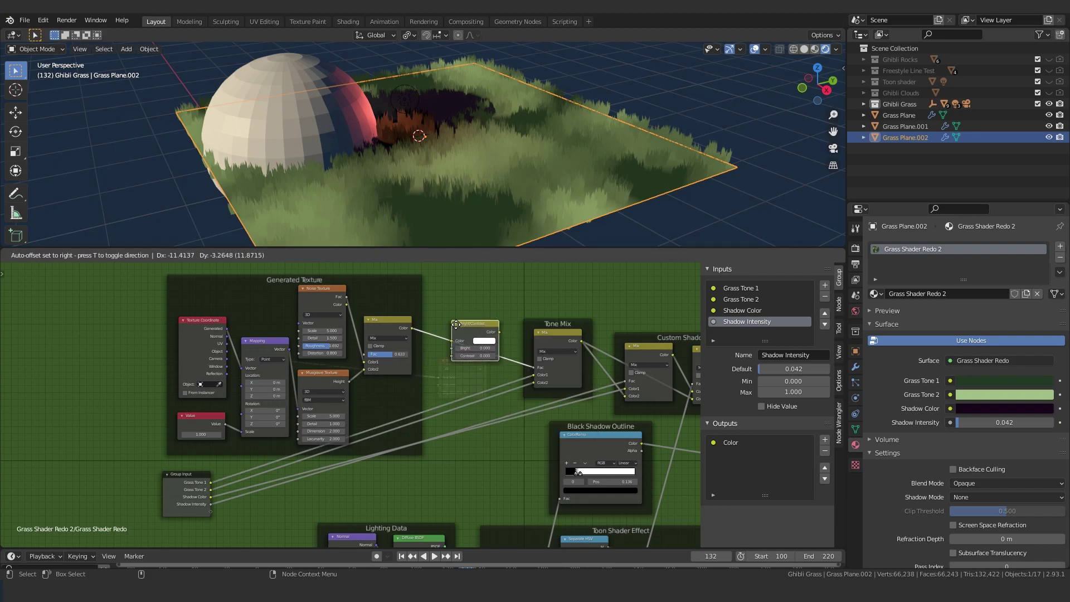
click(453, 333)
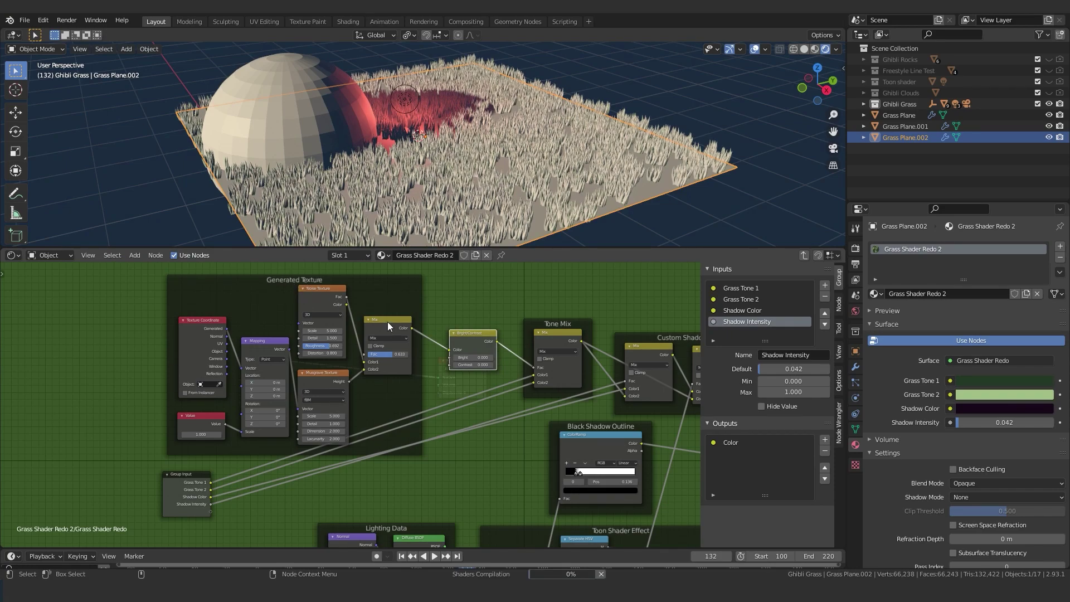
Parent the Bright/Contrast node to the Generated Texture frame
drag(383, 319, 385, 321)
drag(543, 334, 536, 336)
click(490, 334)
scroll(493, 332, up, 7)
shift+click(336, 295)
scroll(336, 296, down, 3)
middle_drag(336, 295, 359, 318)
key(ctrl+p)
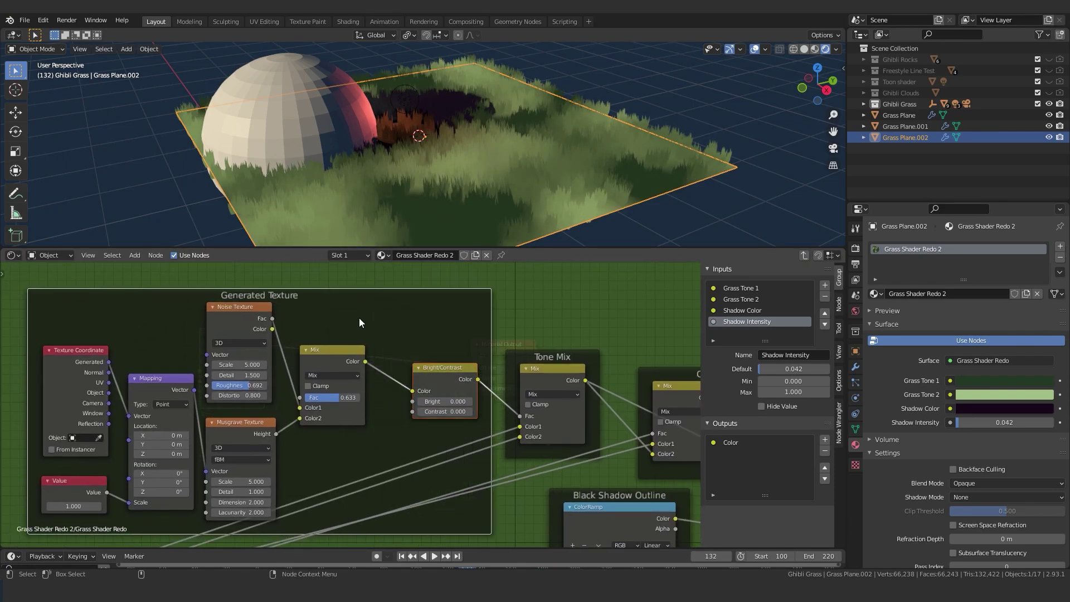
Set the Bright/Contrast node to Bright 0.1 and Contrast 0.4, and expose both values as group inputs
mouse_move(429, 370)
mouse_down()
mouse_move(409, 370)
mouse_move(459, 369)
mouse_move(429, 370)
mouse_move(451, 370)
mouse_move(432, 369)
mouse_move(459, 383)
mouse_move(401, 383)
mouse_move(457, 382)
mouse_move(440, 383)
mouse_up()
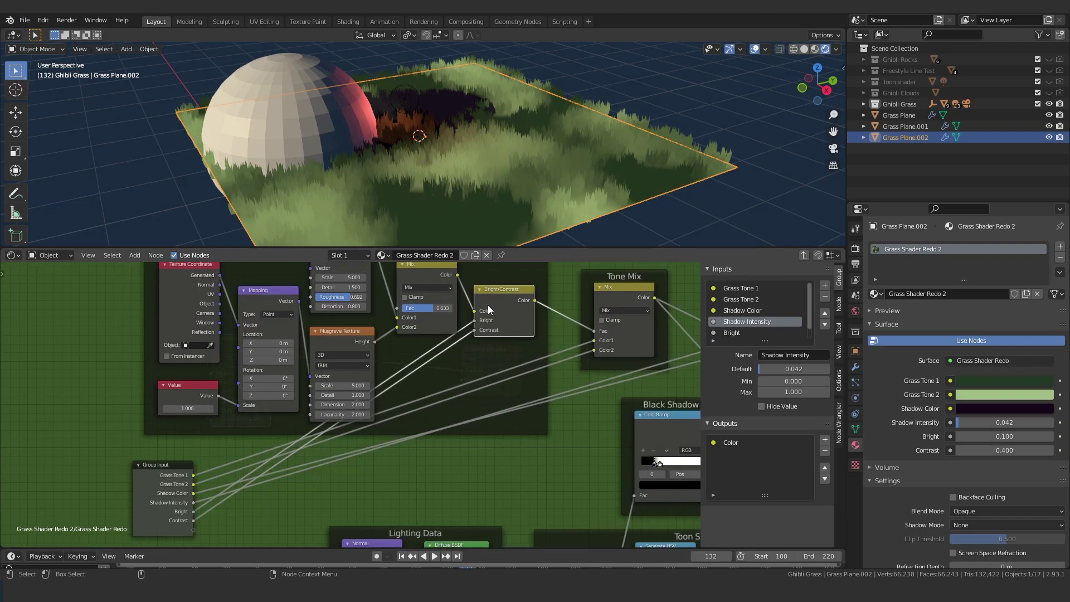
drag(504, 294, 512, 296)
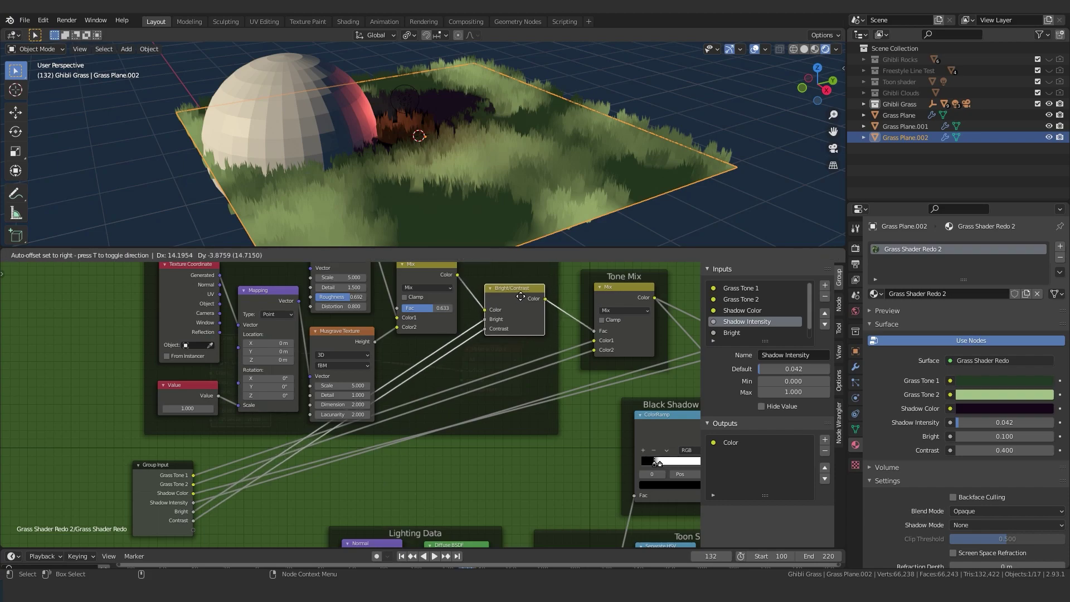
scroll(415, 346, down, 3)
middle_drag(385, 364, 449, 384)
middle_drag(403, 453, 429, 405)
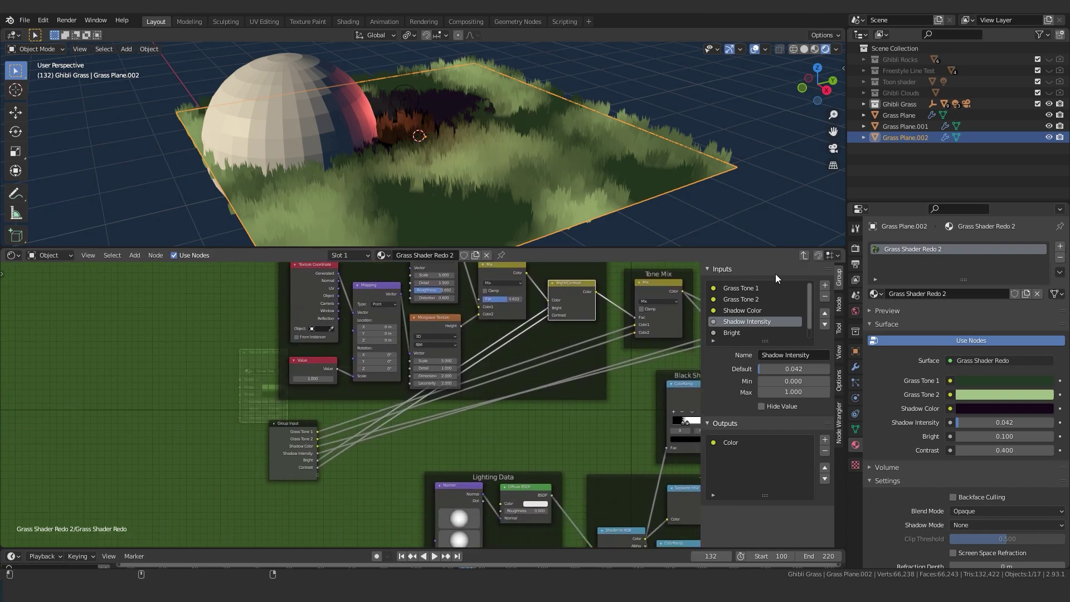
Rename the Bright and Contrast group inputs as Musgrave Brightness and Musgrave Contrast
click(732, 333)
click(780, 355)
text(Musgrave Trightness)
key(Return)
click(734, 332)
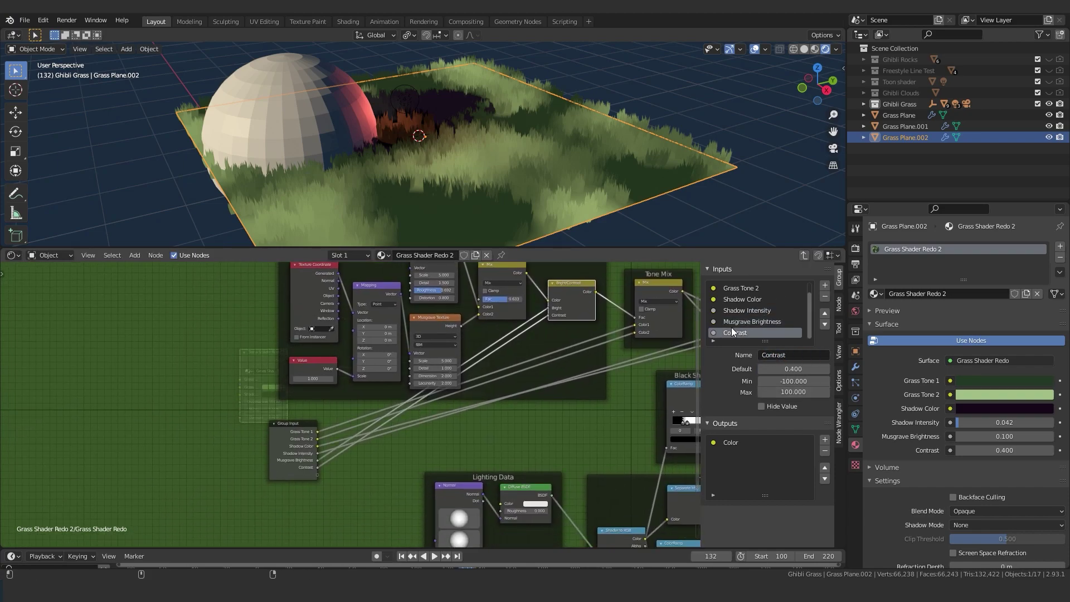
click(777, 357)
text(Musgrave Contrast)
key(Return)
Expose the factor of the Generated Texture frame's Mix node as a group input named Noise
middle_drag(329, 440, 314, 481)
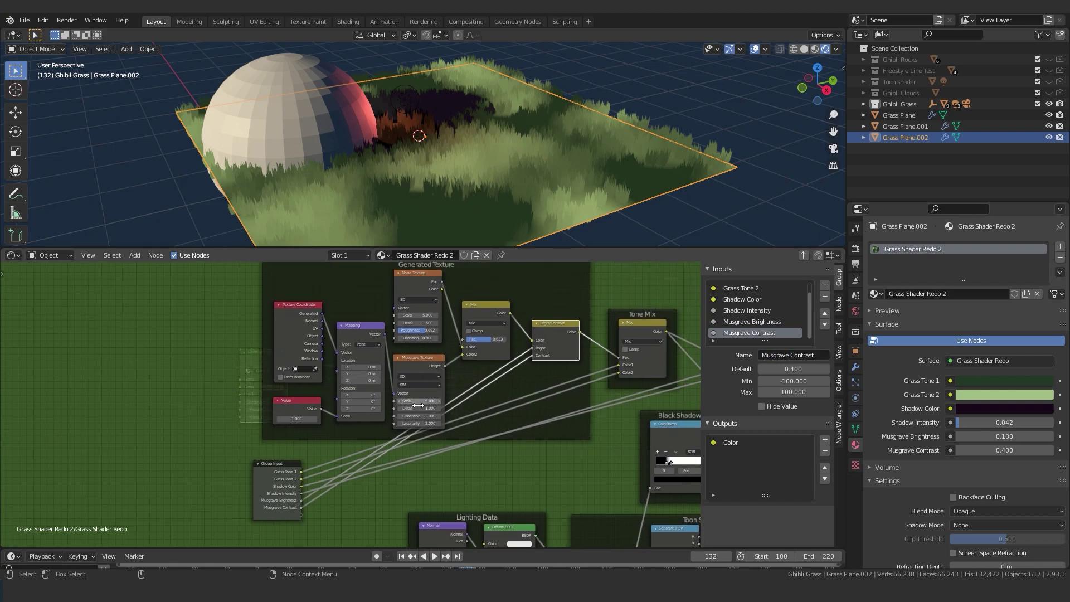
scroll(421, 401, up, 1)
drag(462, 328, 287, 517)
scroll(738, 330, down, 1)
click(738, 332)
click(772, 356)
text(Noise)
key(Return)
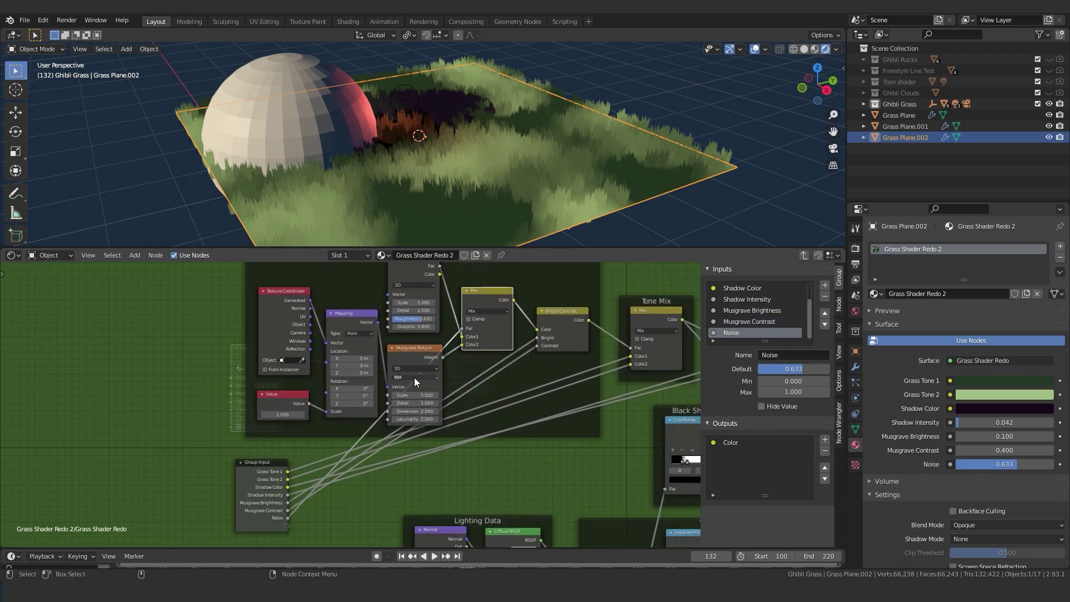
Expose the Diffuse BSDF node's color in the Lighting Data frame as a group input named Diffuse Color
scroll(413, 377, down, 1)
middle_drag(607, 399, 421, 349)
scroll(362, 359, down, 1)
scroll(329, 433, up, 2)
middle_drag(329, 432, 405, 409)
drag(387, 443, 189, 420)
scroll(736, 335, down, 1)
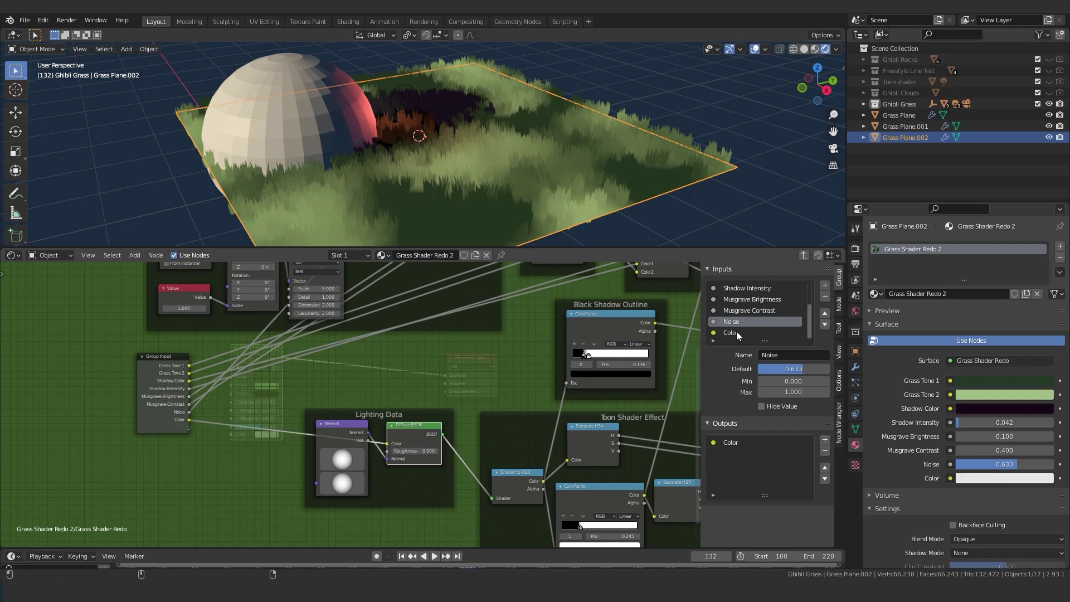
click(737, 333)
click(776, 356)
text(Diffuse Color)
key(Return)
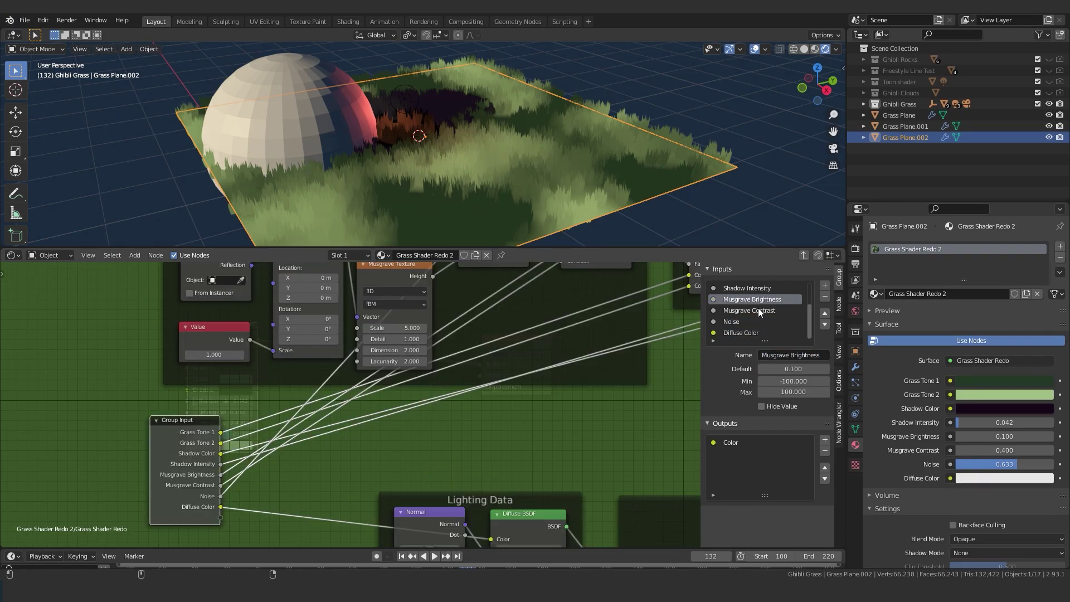
Limit the Musgrave Brightness group input to a minimum of -5 and a maximum of 5
click(787, 382)
text(-5)
key(Return)
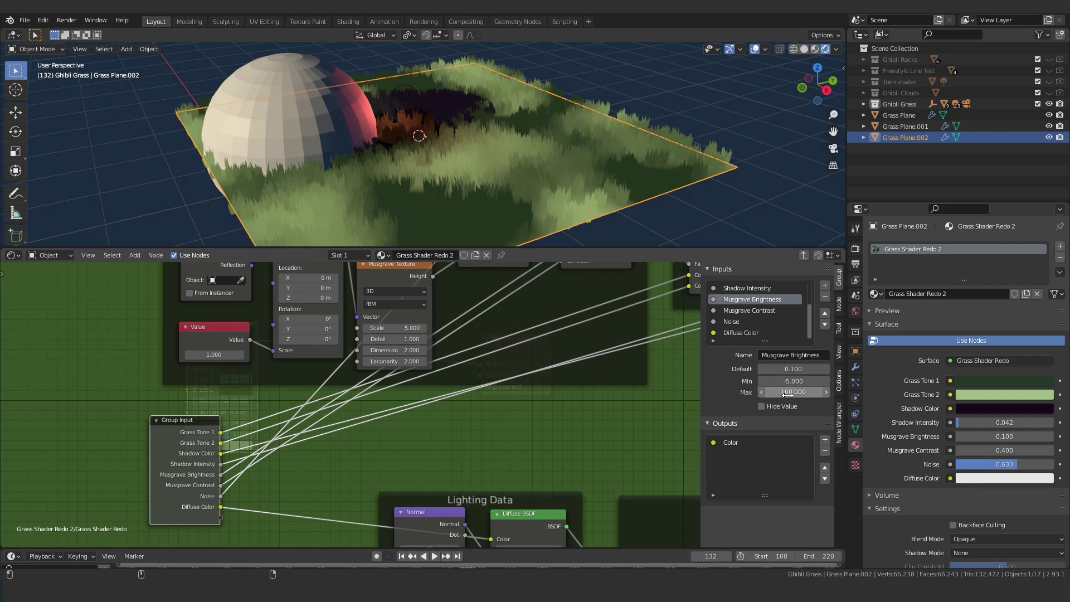
click(753, 309)
click(755, 300)
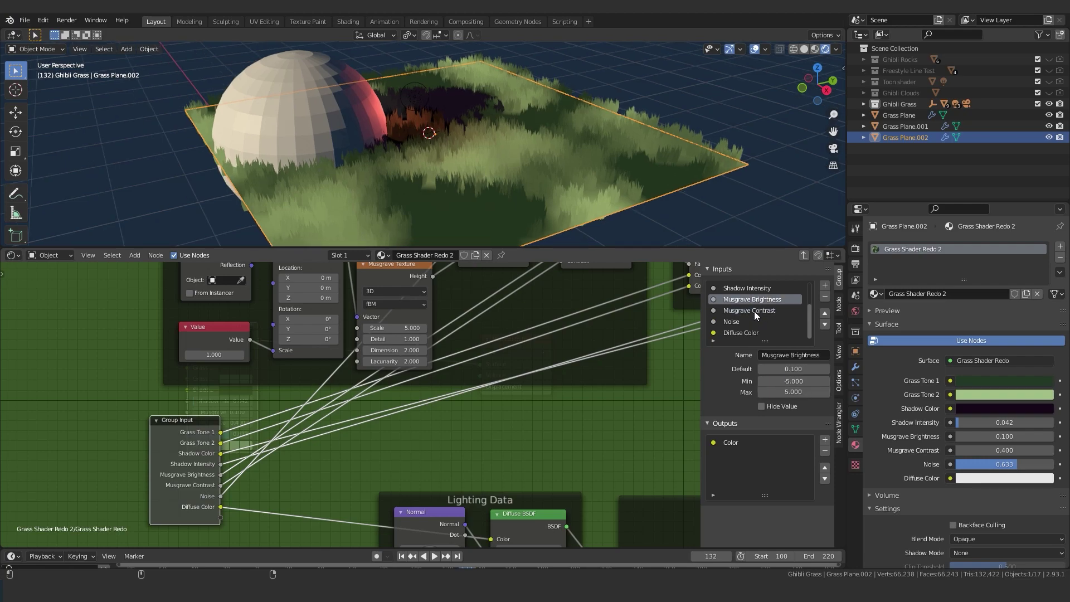
Set the Musgrave Contrast group input's minimum to -10
click(753, 311)
click(787, 381)
text(-10)
key(Tab)
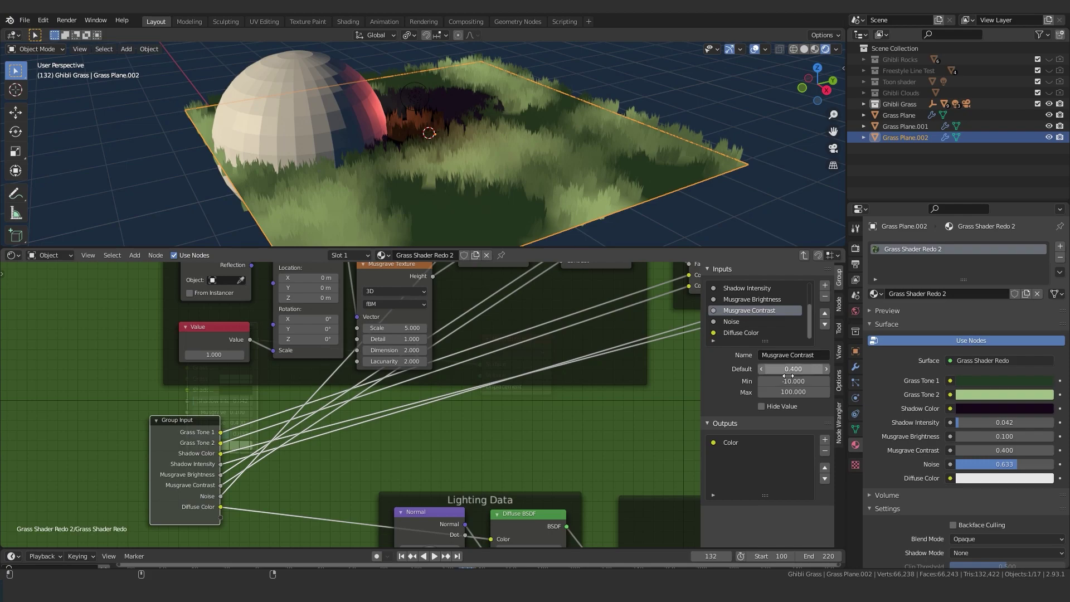
Set the Musgrave Contrast group input's maximum to 10 and hide the group input settings
text(10)
key(Return)
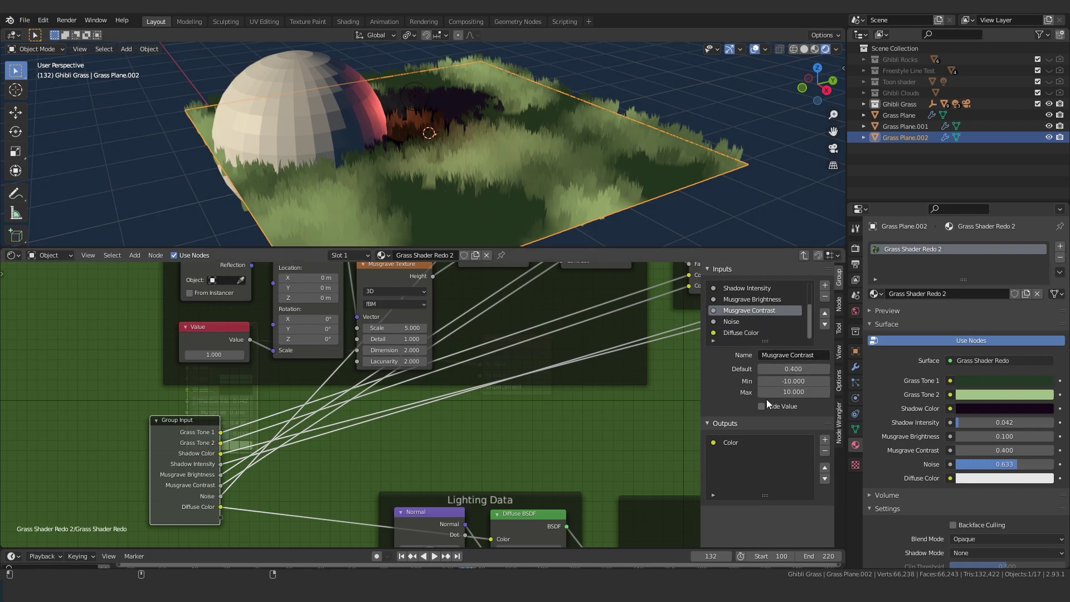
key(n)
Exit the node group to the material's top level and nudge the Grass Shader Redo node slightly toward the Material Output
scroll(340, 372, down, 7)
middle_drag(189, 415, 398, 388)
scroll(412, 389, up, 12)
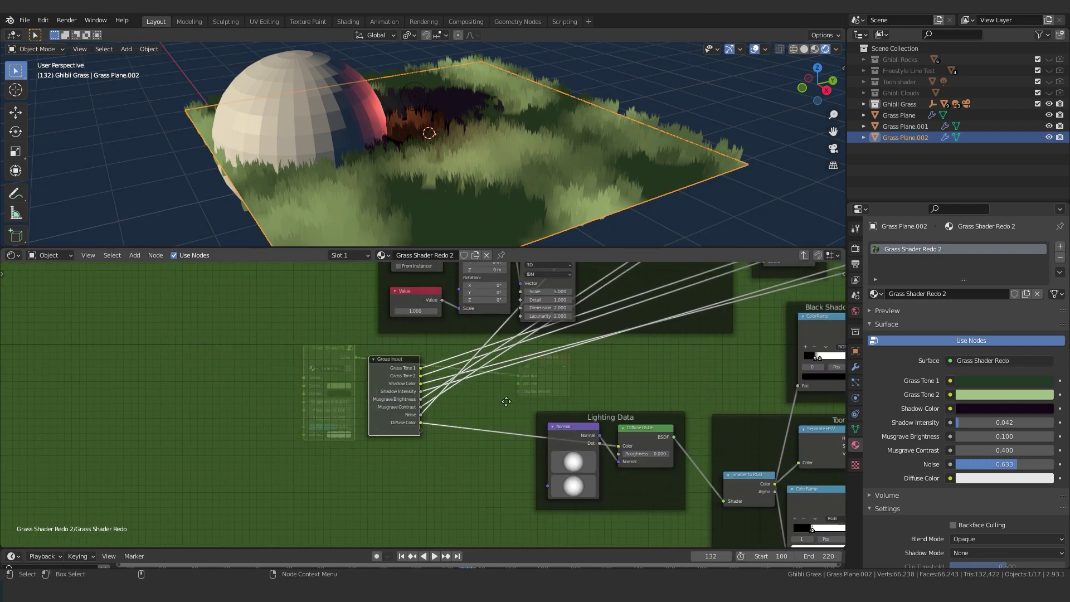
scroll(376, 314, down, 6)
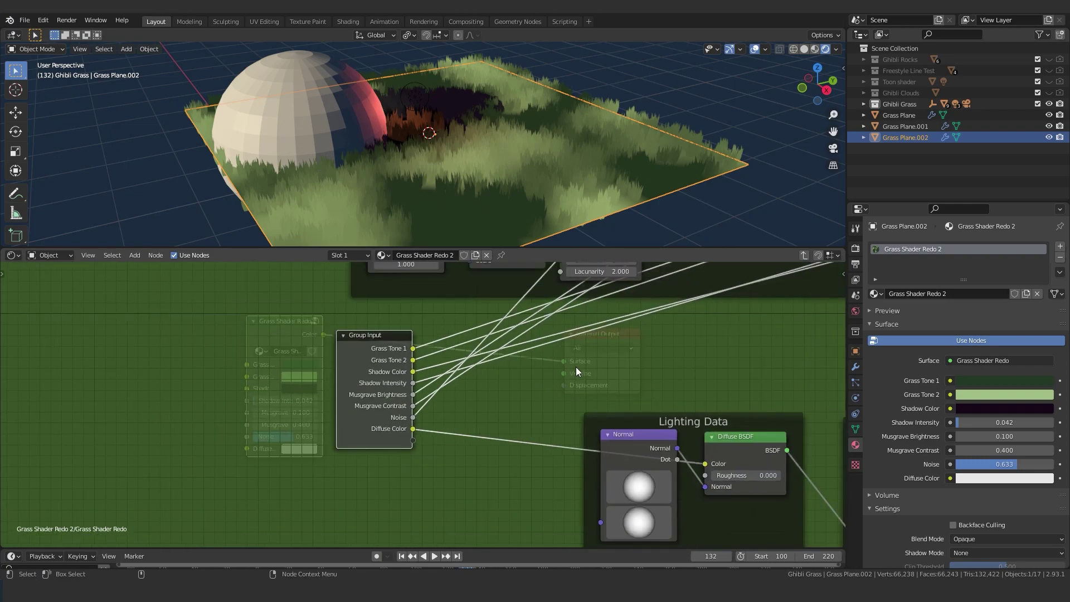
scroll(446, 338, up, 2)
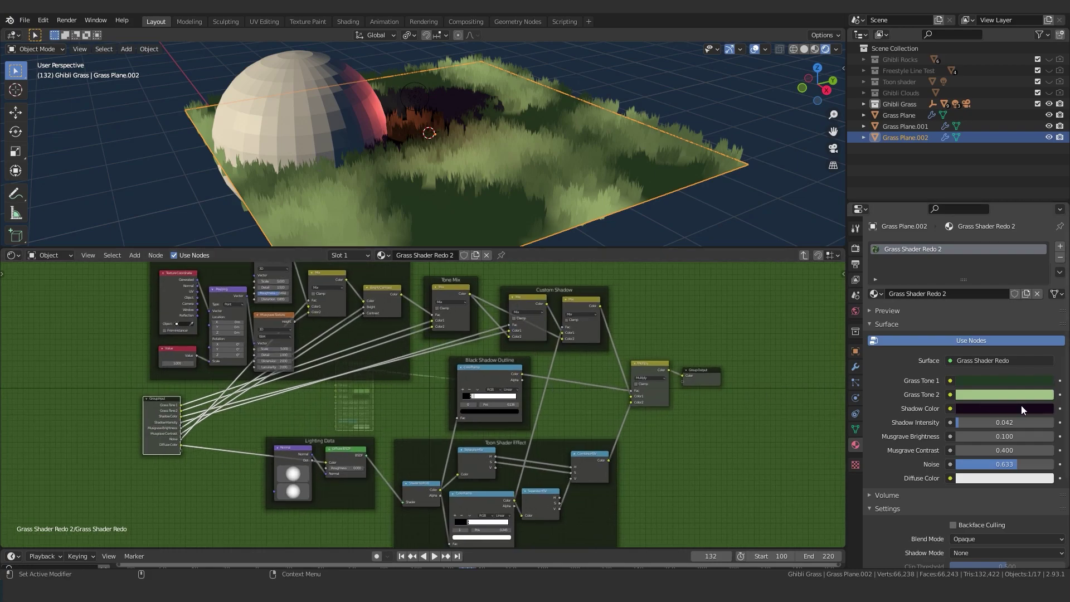
key(Tab)
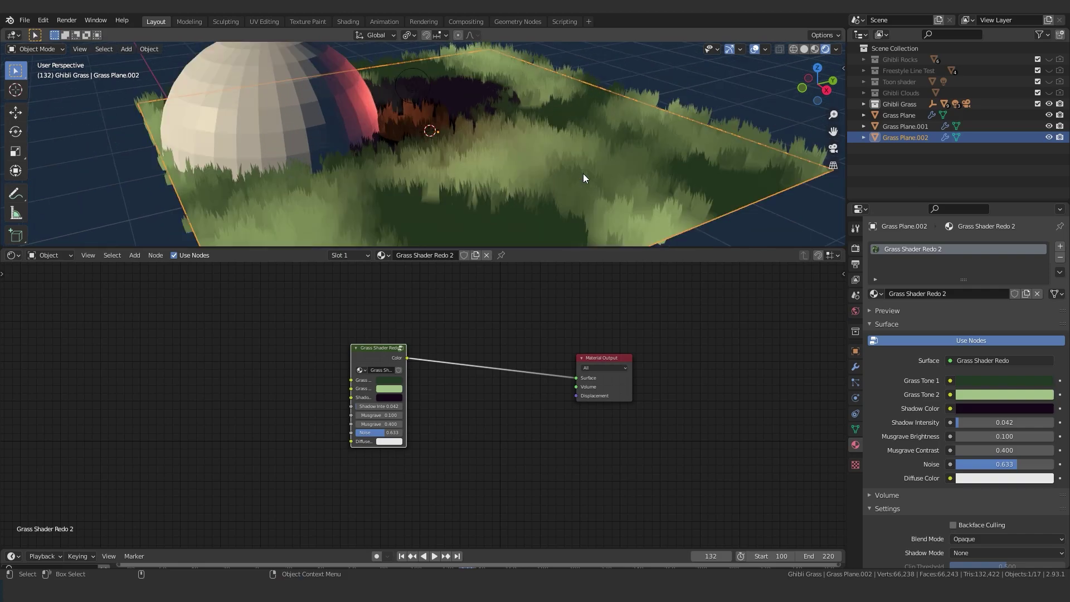
scroll(585, 179, down, 3)
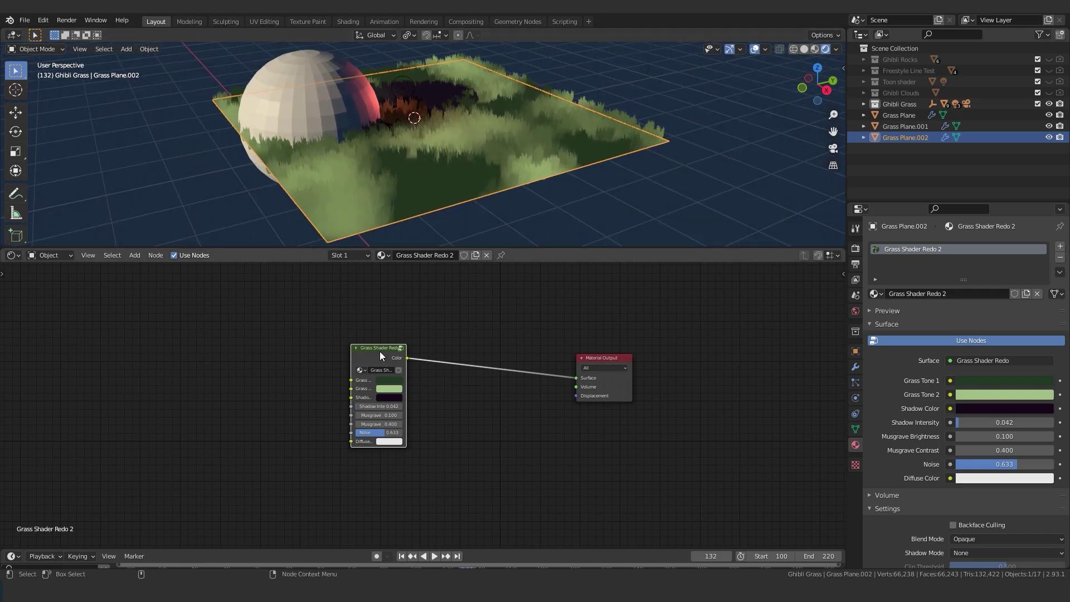
drag(379, 349, 385, 347)
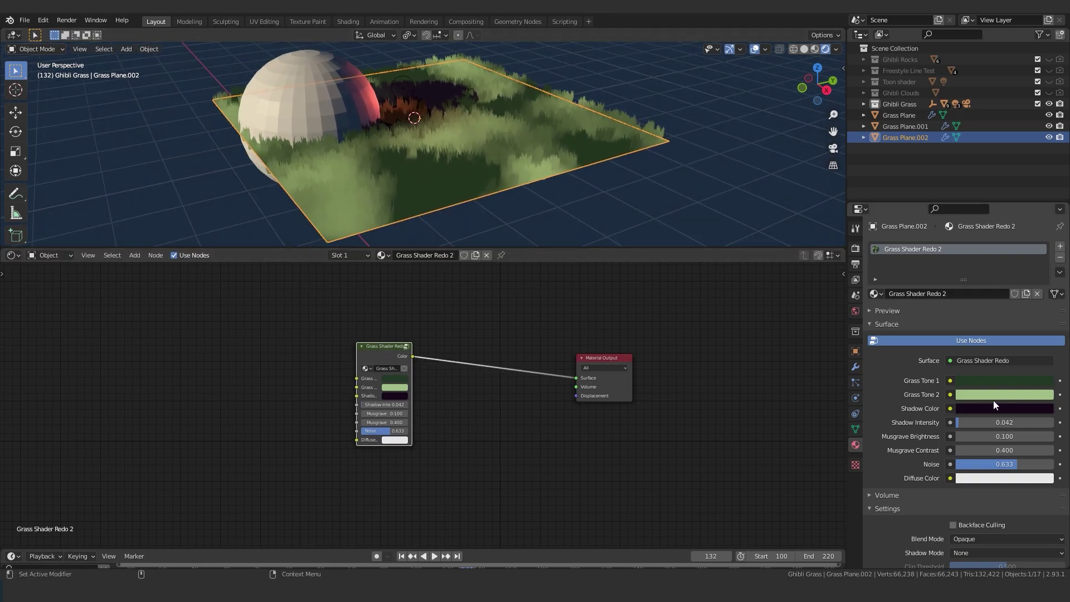
Inside the node group, move the white stop of the Black Shadow Outline ColorRamp to position 0.164
key(Tab)
scroll(523, 409, up, 4)
click(431, 387)
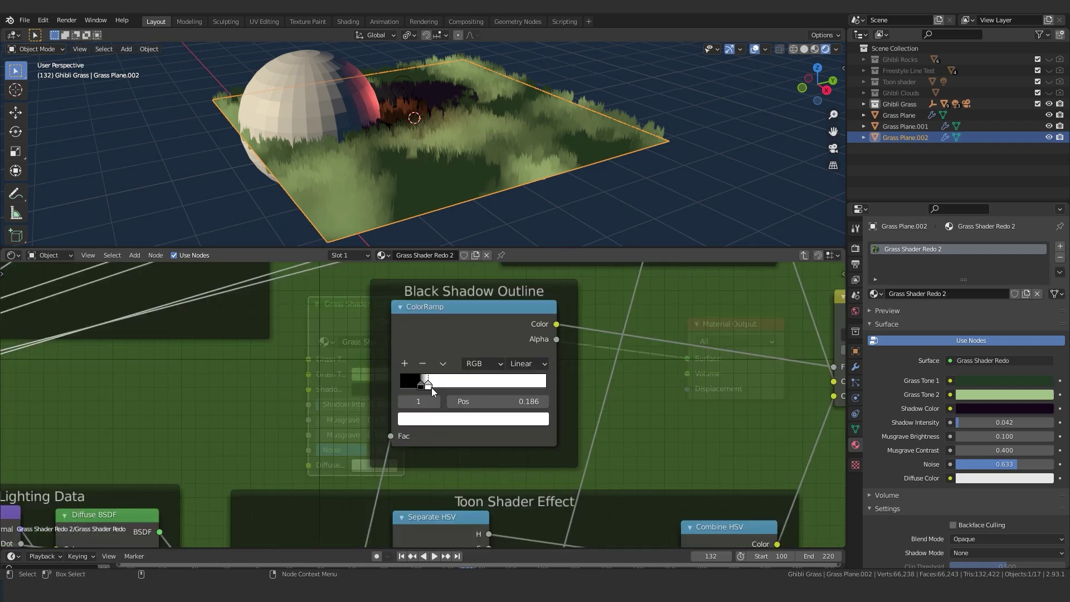
mouse_move(430, 386)
mouse_down()
mouse_move(422, 392)
mouse_move(448, 390)
mouse_move(427, 396)
mouse_up()
right_click(485, 406)
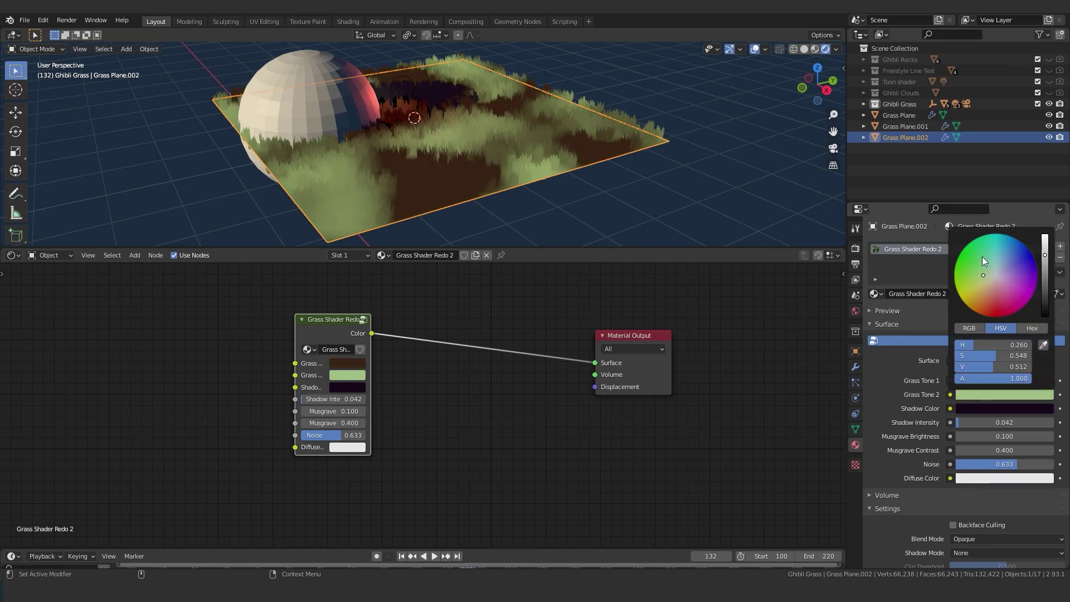
Change the material's Grass Tone 2 color to a reddish orange
drag(981, 256, 987, 301)
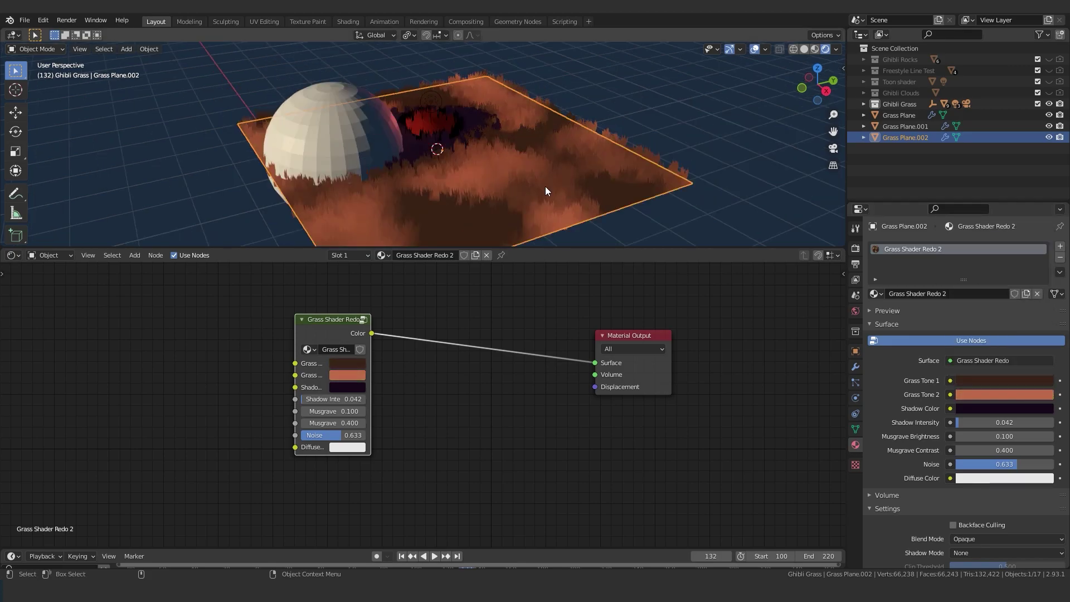
Examine the node group's full layout, from the group input through the texture, tone, shadow and toon shader frames to the output
key(Tab)
middle_drag(338, 332, 546, 401)
scroll(545, 401, down, 9)
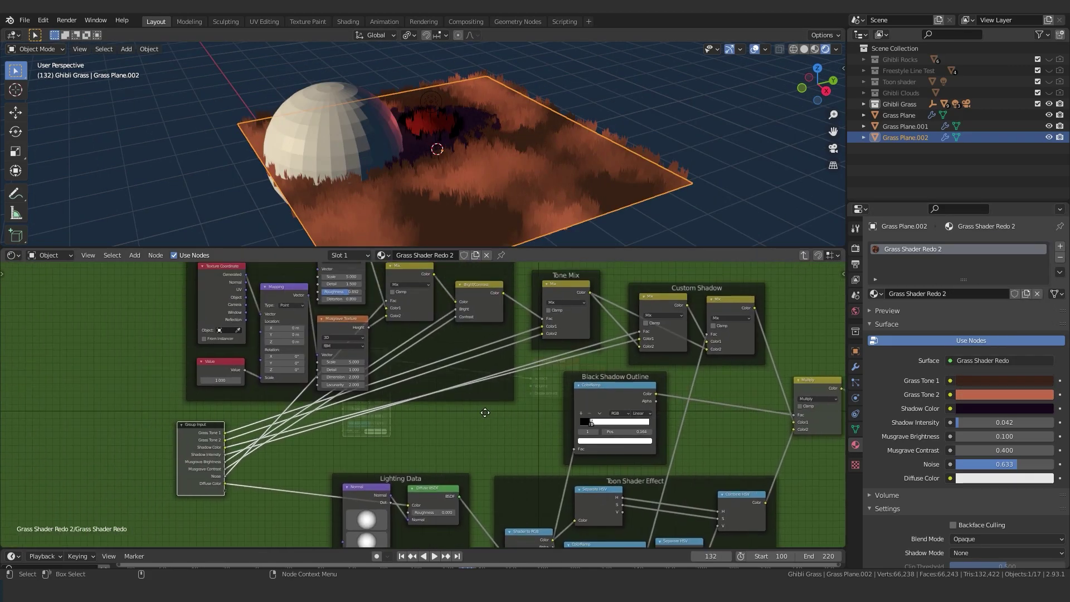
middle_drag(490, 347, 450, 350)
scroll(442, 323, up, 5)
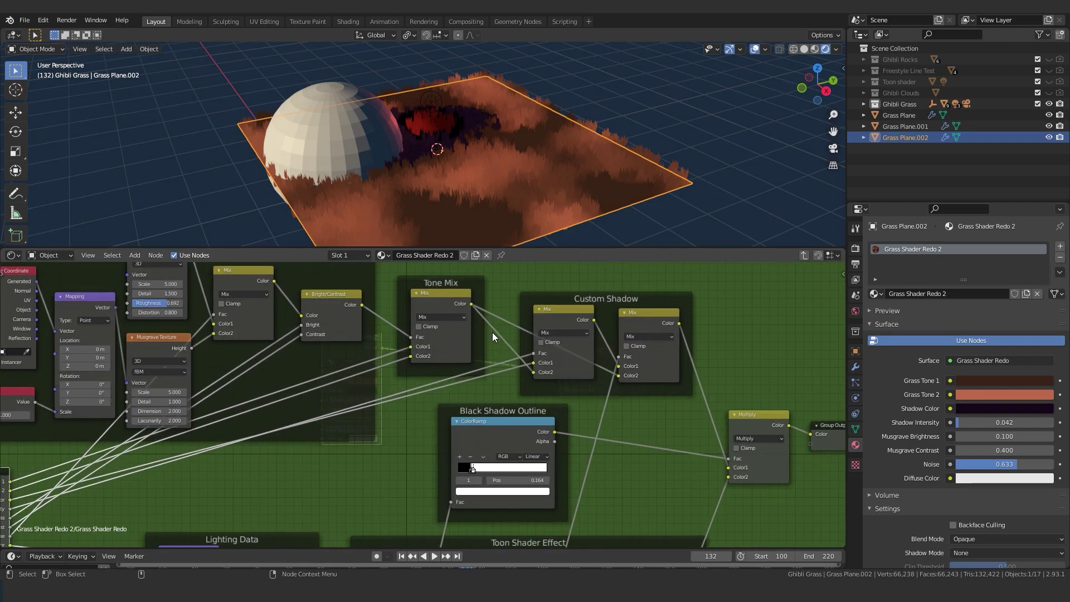
drag(405, 330, 428, 298)
scroll(508, 289, down, 2)
scroll(683, 342, down, 4)
middle_drag(579, 365, 618, 332)
scroll(614, 327, down, 1)
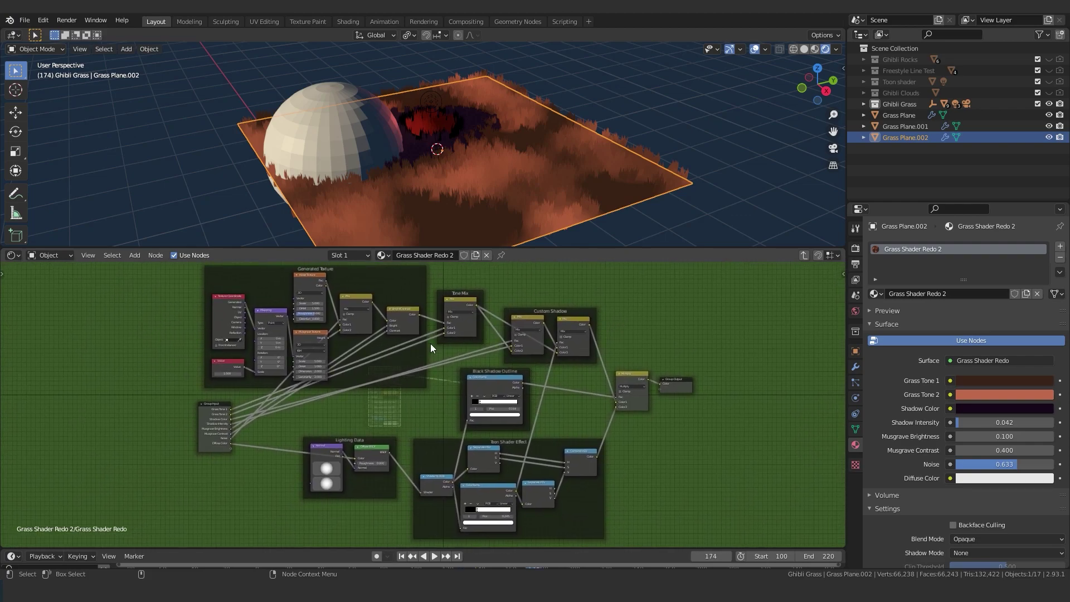